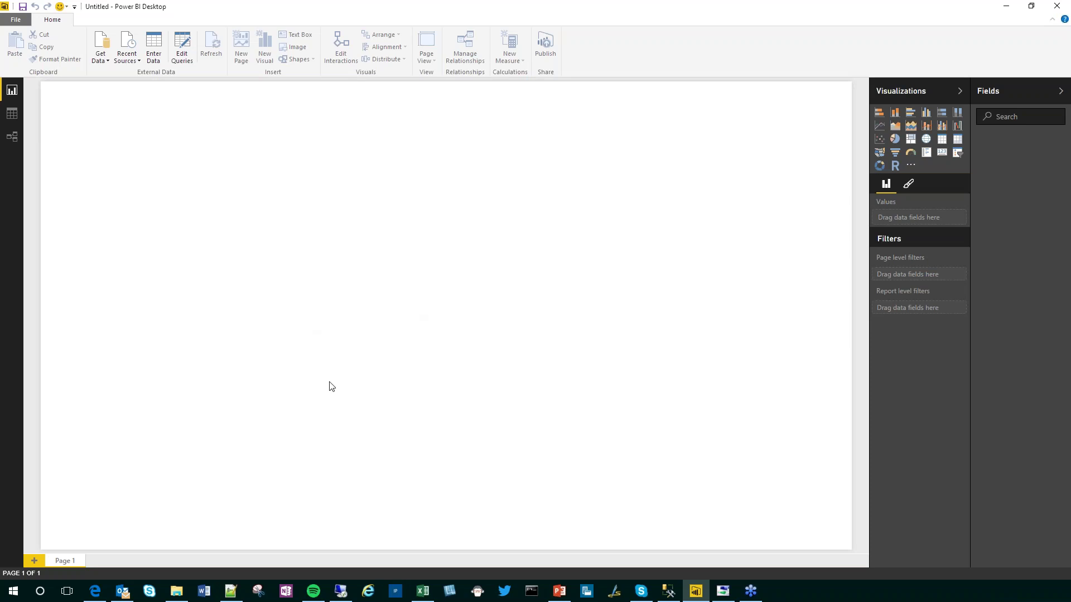
# Step: Switch to Excel and examine the student_assignment_grade_data.xlsx columns from Full Name to Grade, widening the narrow ones, and return to Power BI Desktop
pyautogui.hotkey('alt', 'Tab')
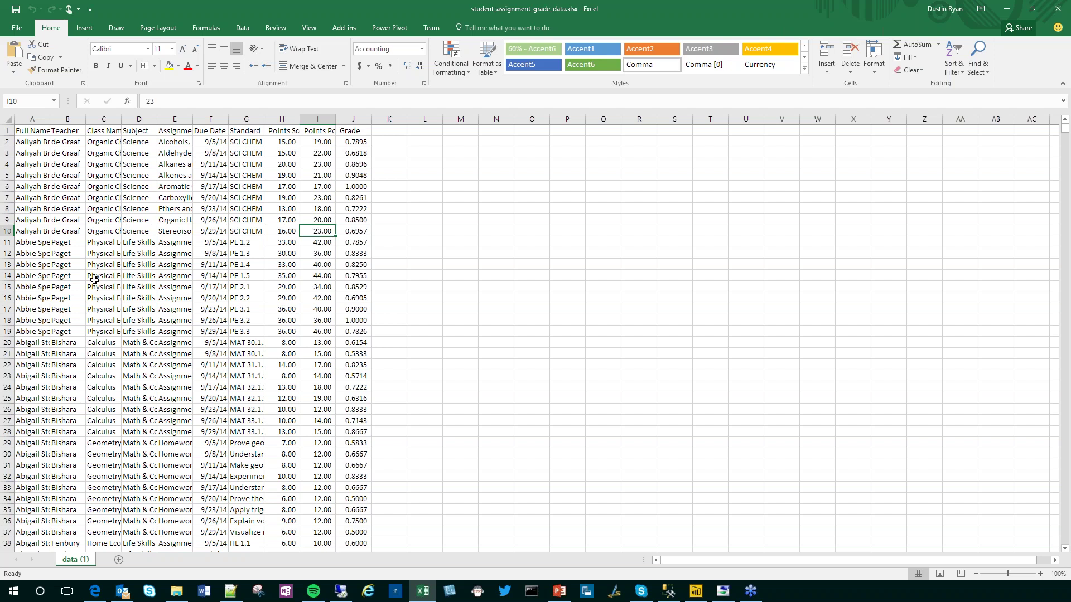
pyautogui.click(103, 173)
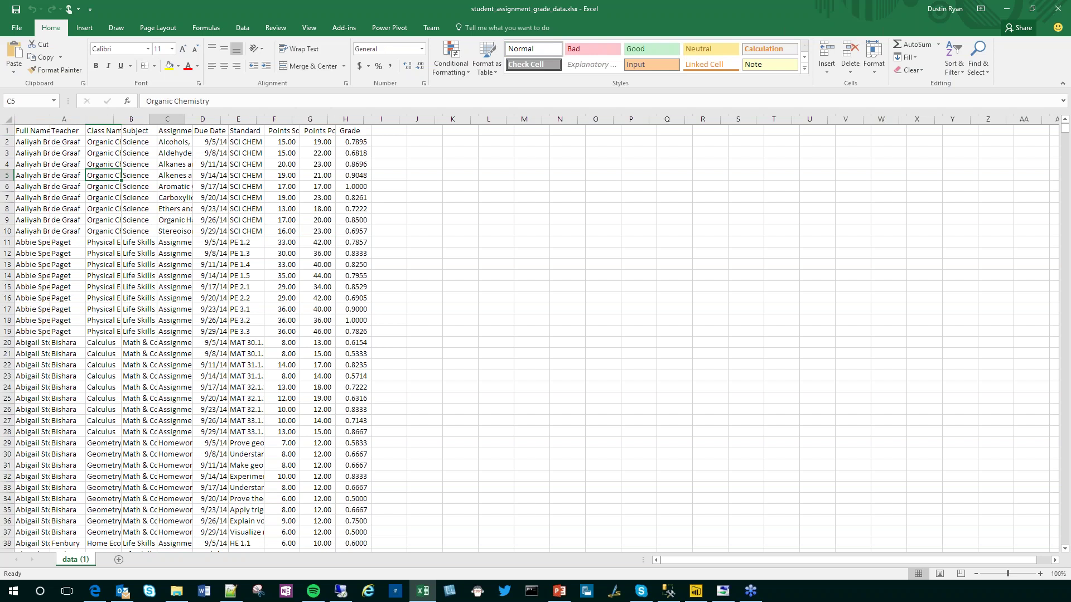
pyautogui.moveTo(39, 142); pyautogui.dragTo(50, 413)
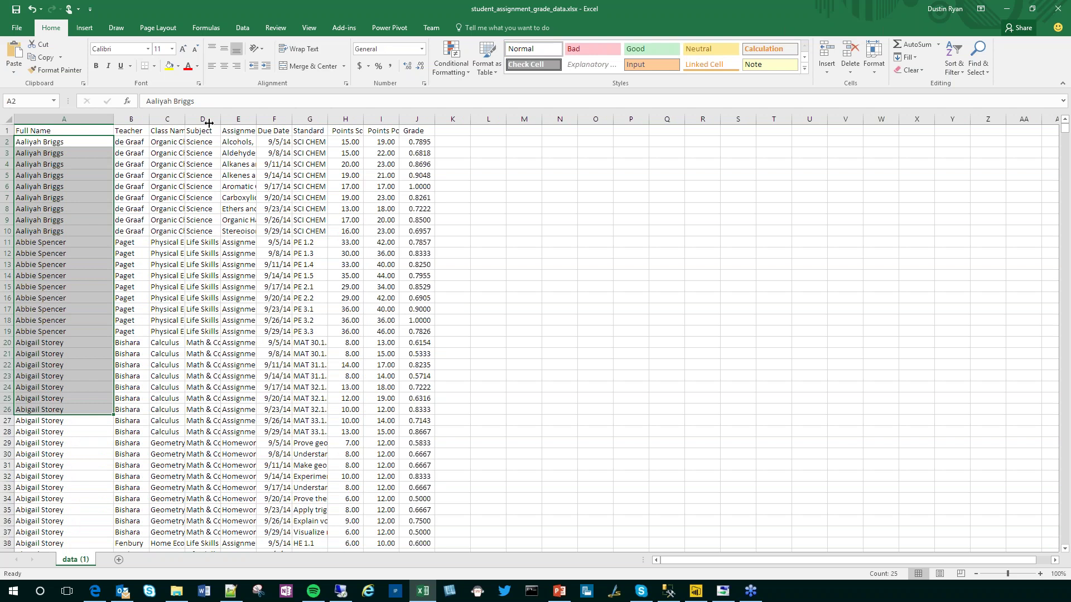
pyautogui.moveTo(209, 123); pyautogui.dragTo(210, 123)
pyautogui.moveTo(262, 186); pyautogui.dragTo(262, 275)
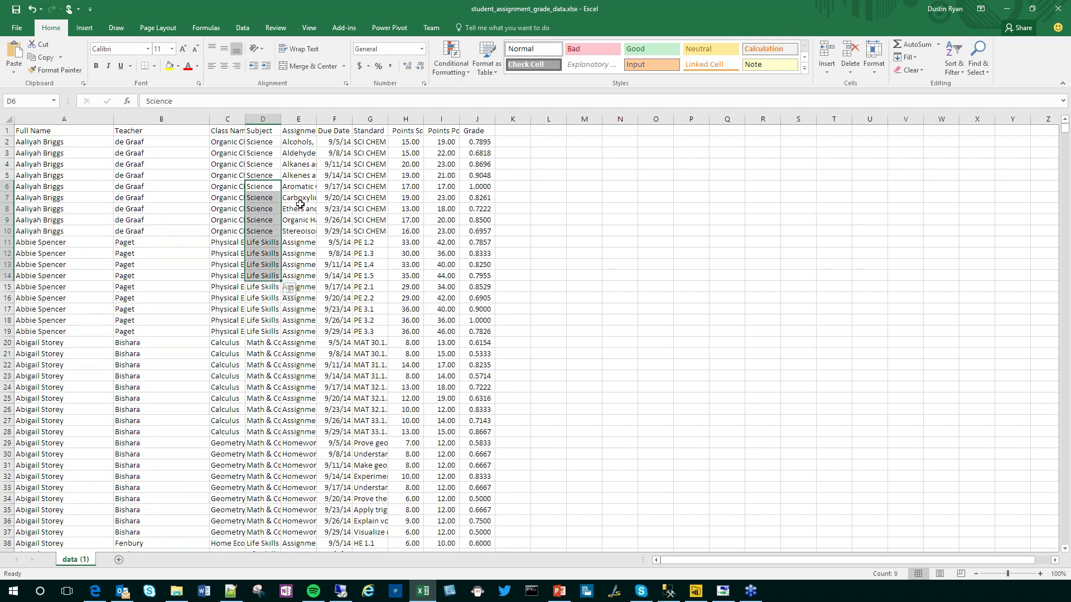
pyautogui.moveTo(298, 186); pyautogui.dragTo(328, 254)
pyautogui.moveTo(370, 187); pyautogui.dragTo(369, 331)
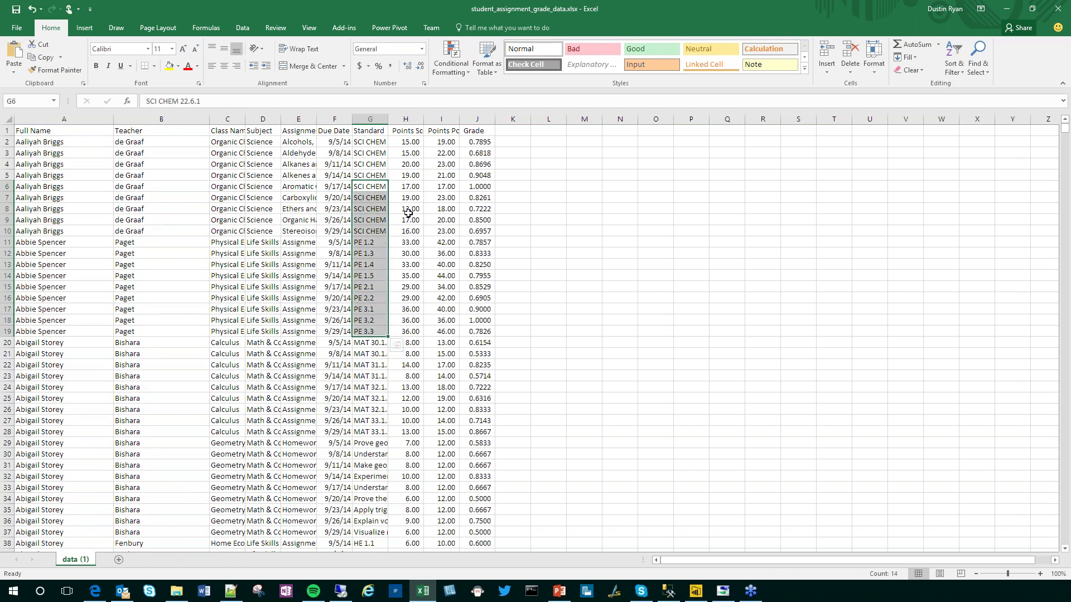
pyautogui.moveTo(408, 213); pyautogui.dragTo(474, 309)
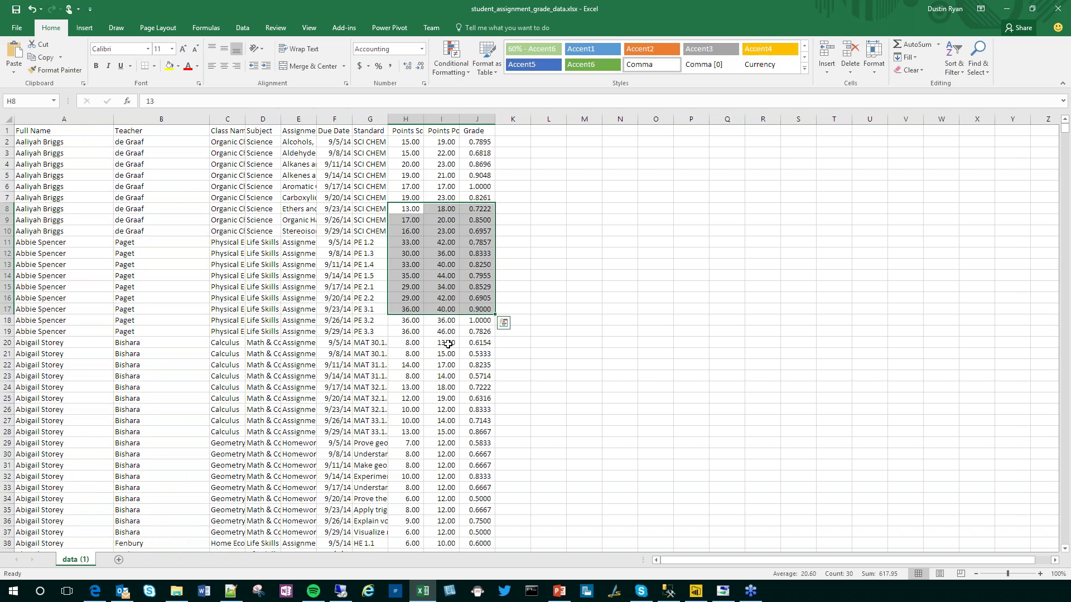
pyautogui.click(1004, 8)
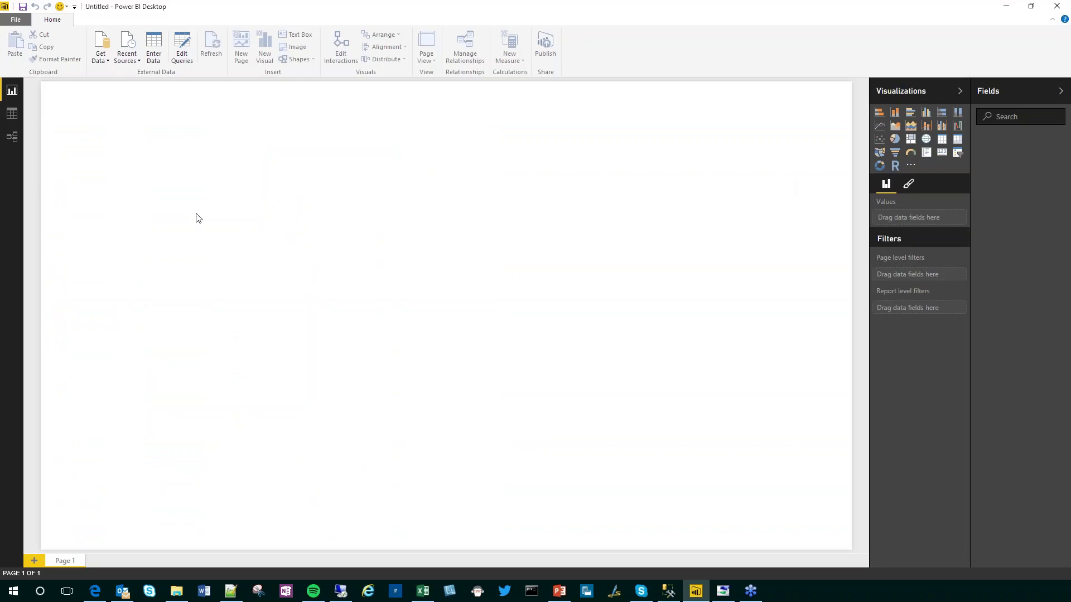
# Step: Browse the full list of available data source types and connect with the Excel source
pyautogui.click(104, 62)
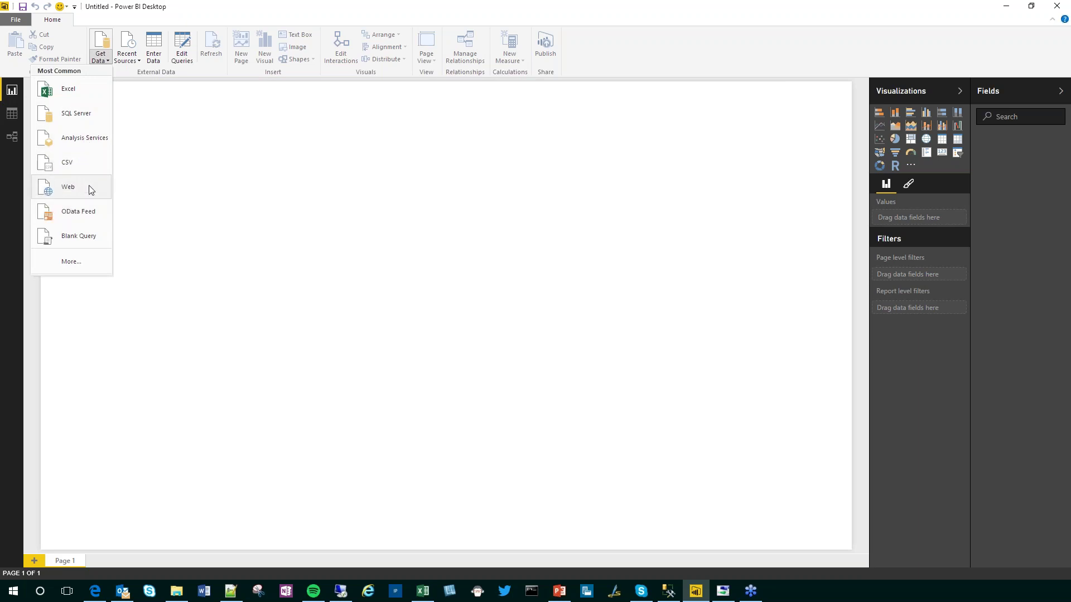
pyautogui.click(82, 263)
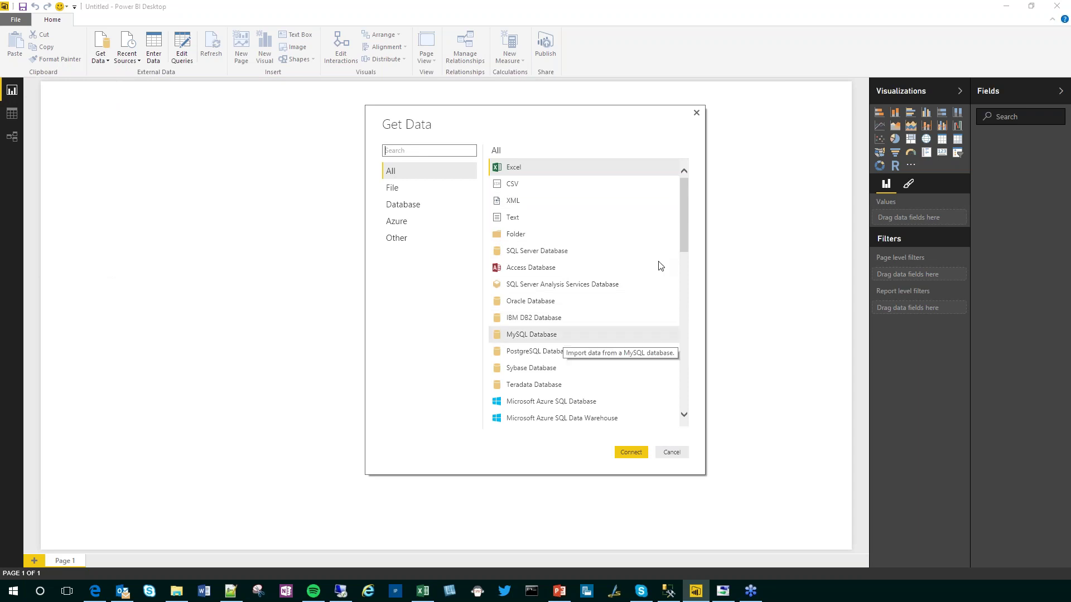
pyautogui.scroll(-2, 685, 218)
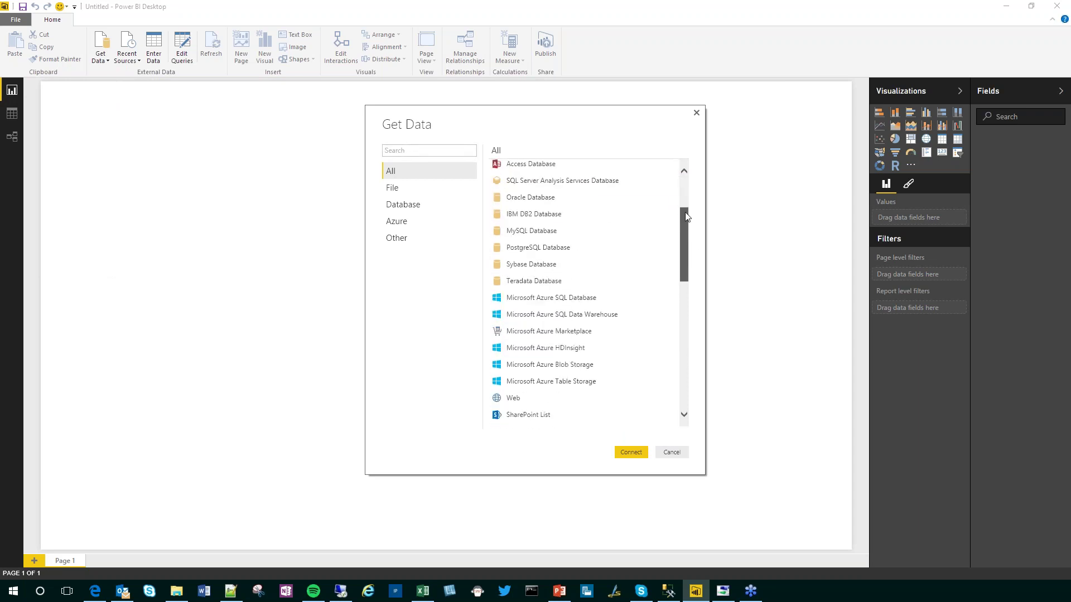
pyautogui.scroll(2, 685, 218)
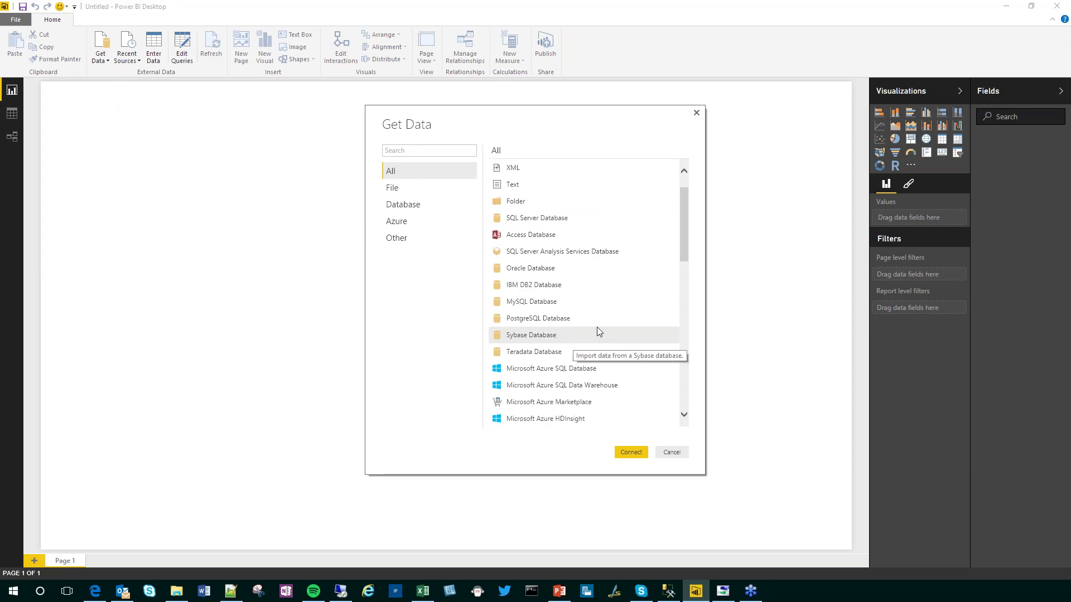
pyautogui.scroll(-10, 597, 329)
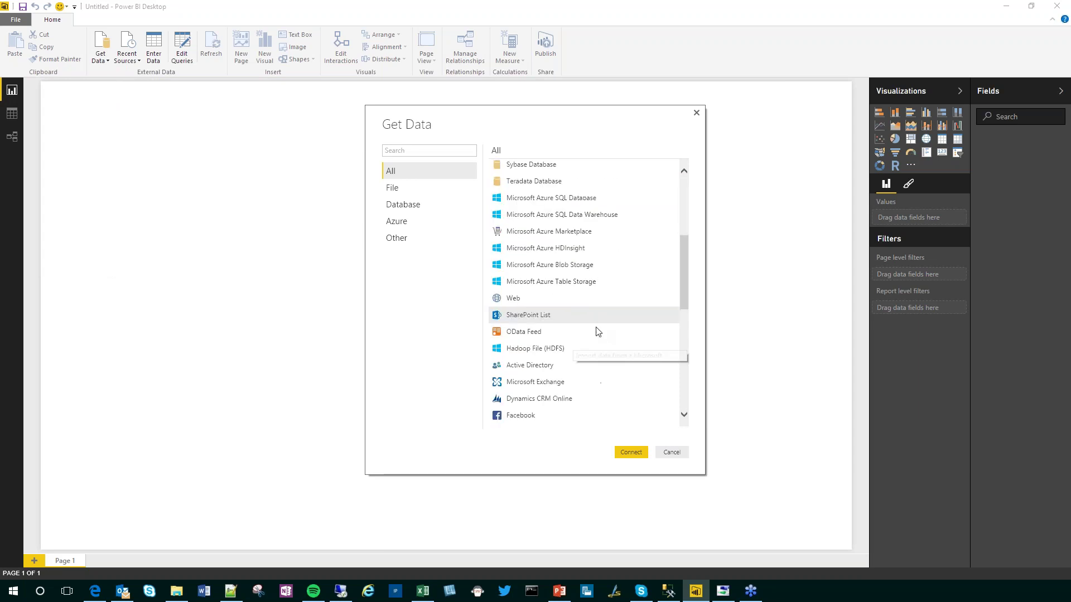
pyautogui.scroll(-1, 580, 295)
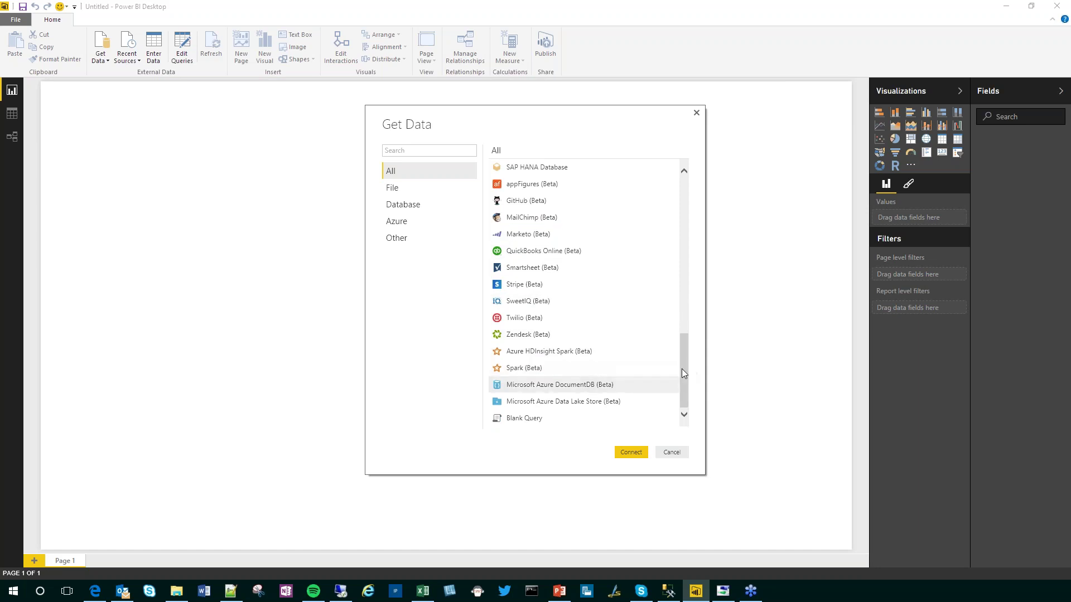
pyautogui.scroll(15, 681, 370)
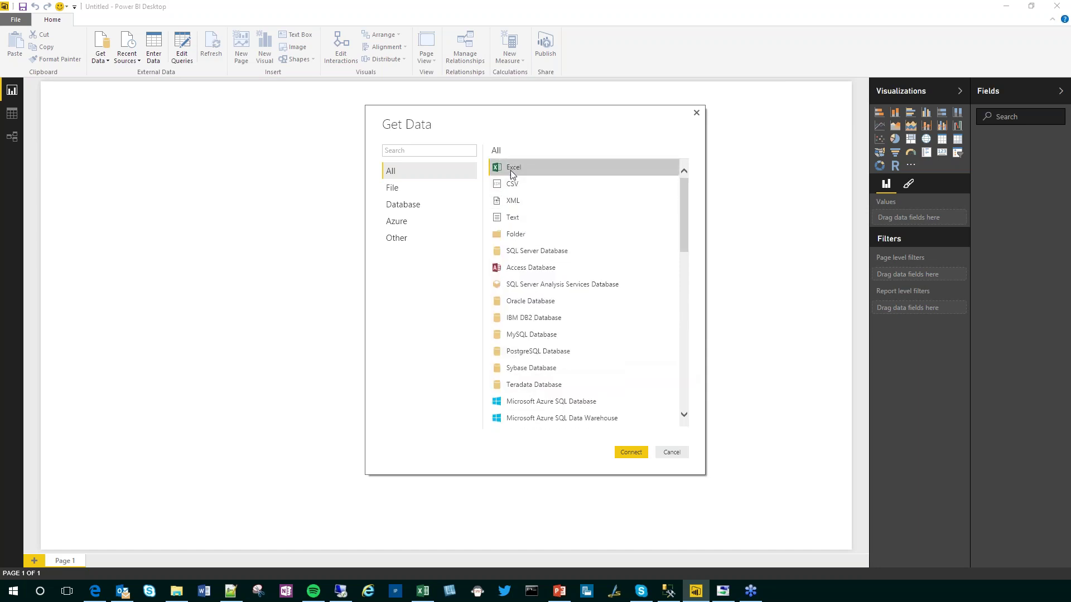
pyautogui.click(627, 455)
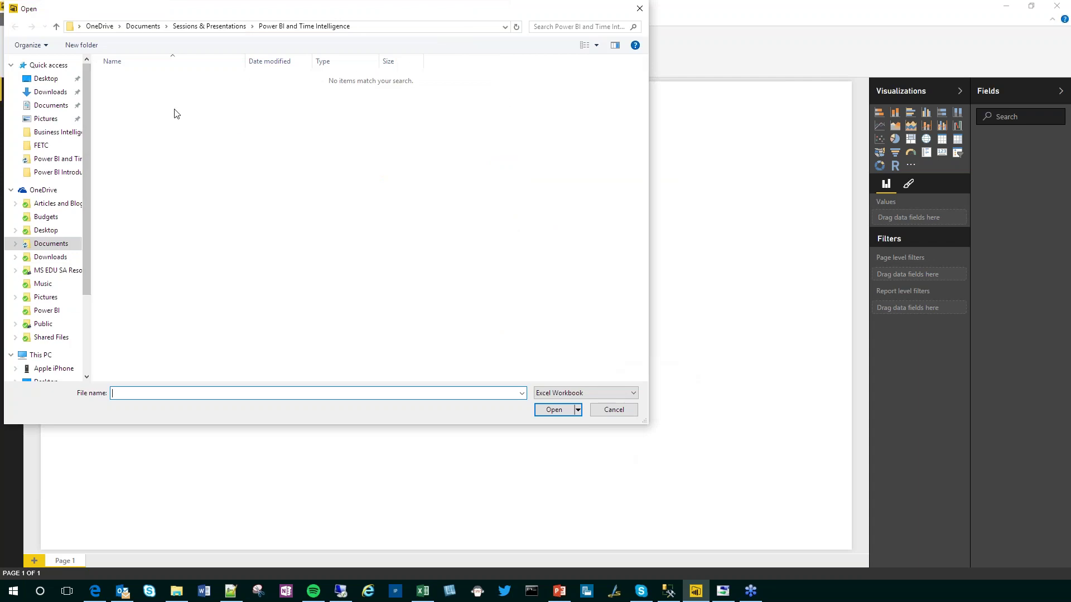
pyautogui.click(200, 28)
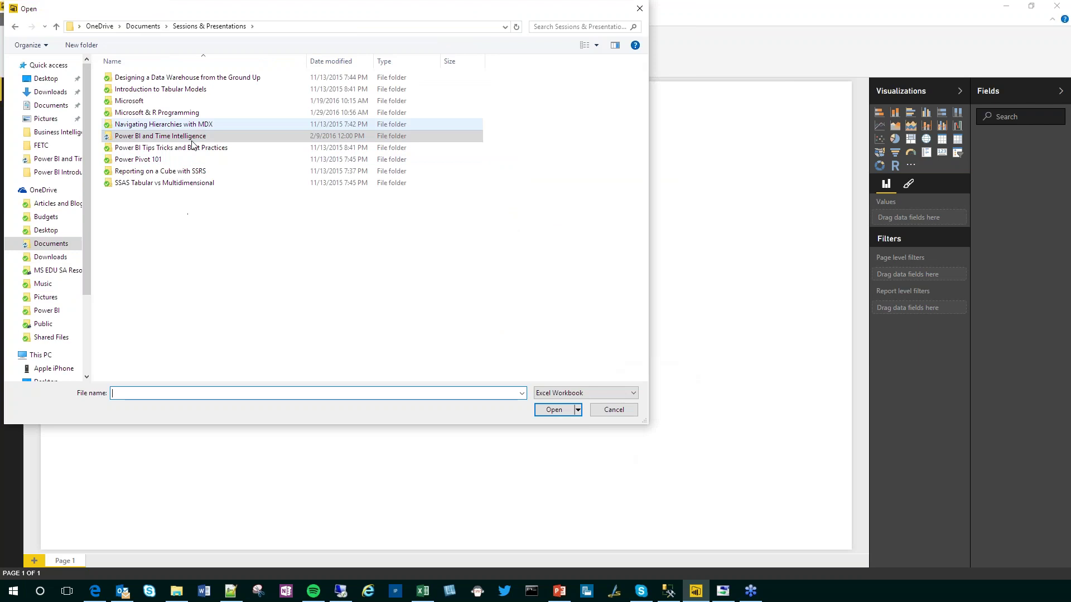
pyautogui.doubleClick(175, 113)
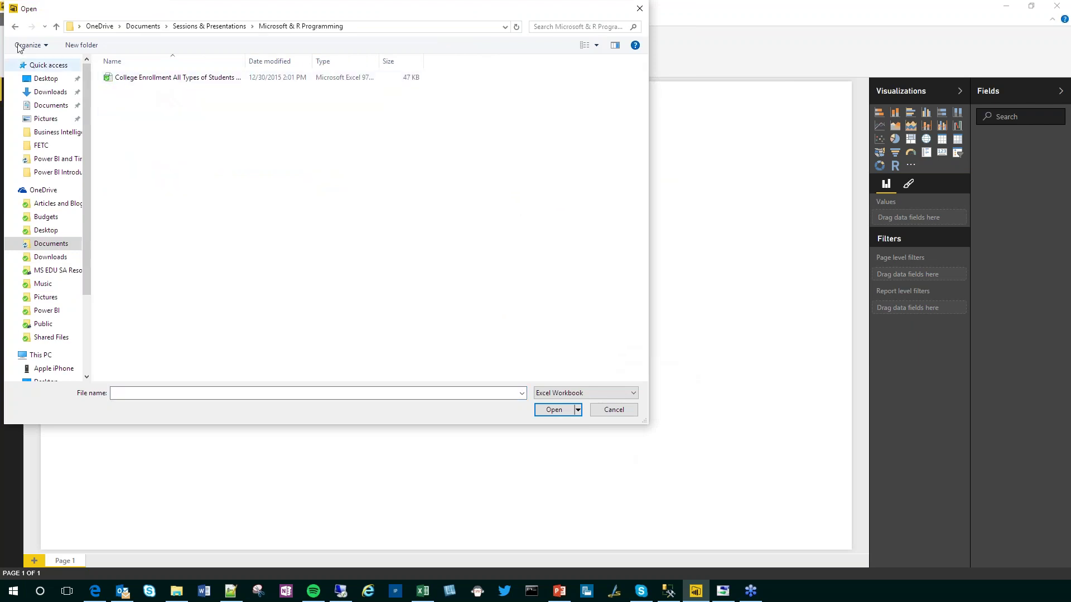
pyautogui.click(15, 26)
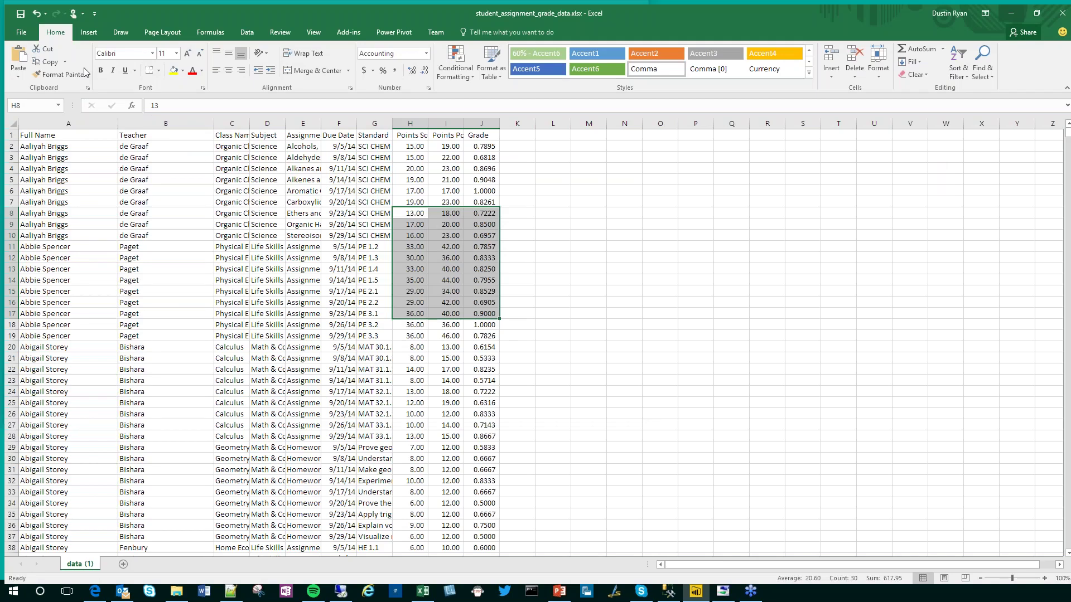
pyautogui.hotkey('alt', 'f')
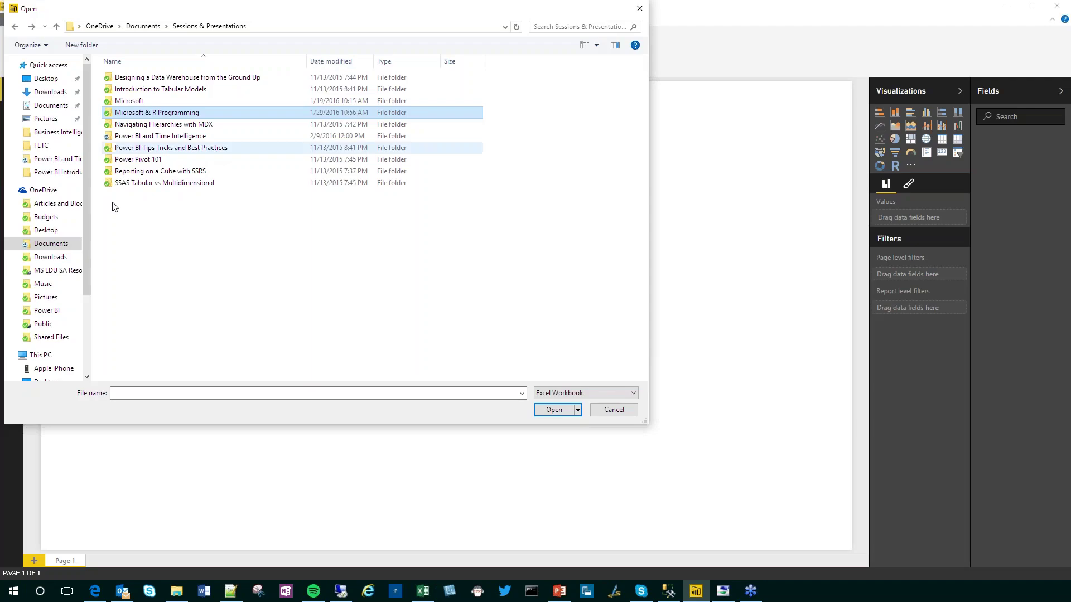
# Step: Open student_assignment_grade_data.xlsx from the FETC folder on the Desktop as the data source
pyautogui.scroll(-3, 45, 290)
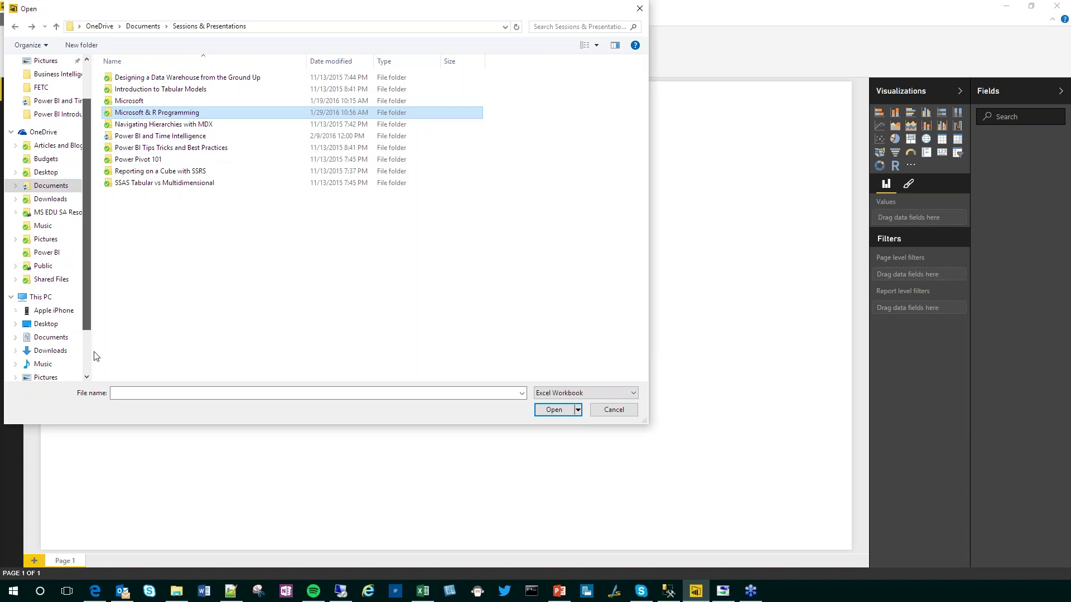
pyautogui.click(45, 270)
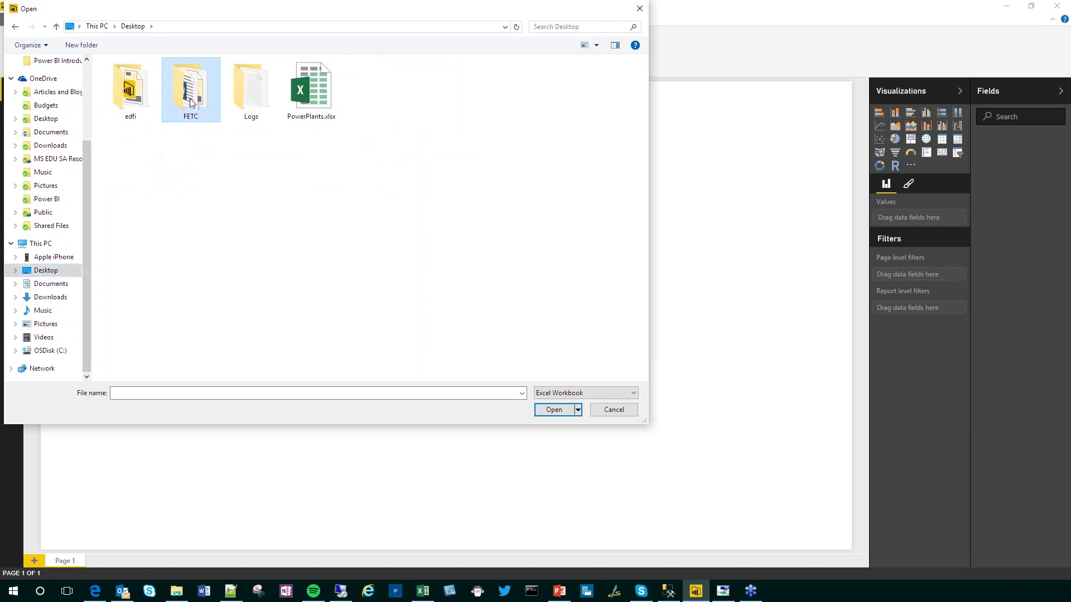
pyautogui.doubleClick(192, 89)
pyautogui.click(169, 91)
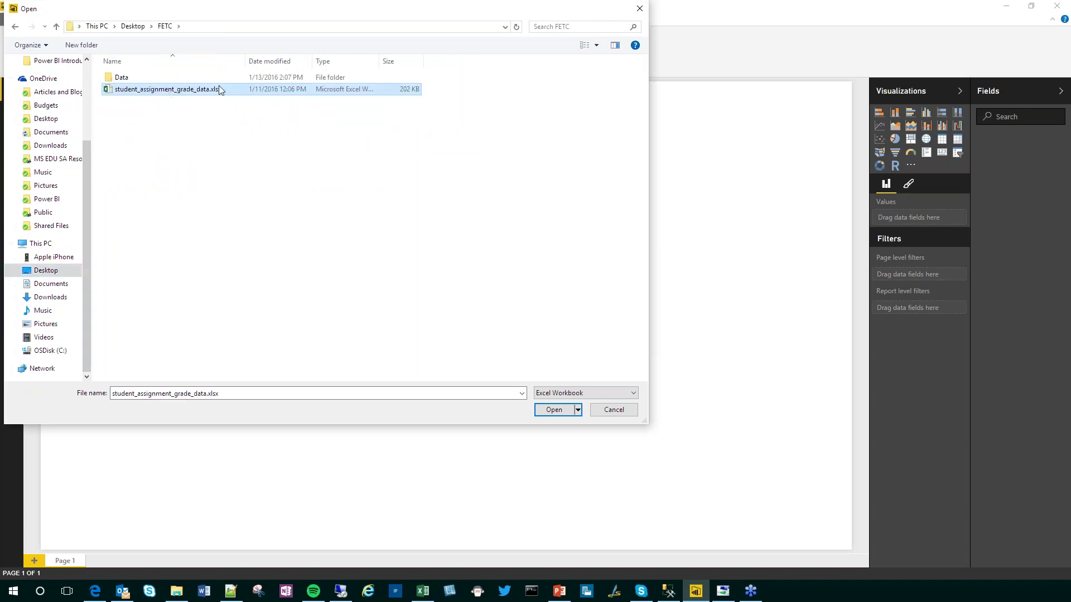
pyautogui.click(553, 411)
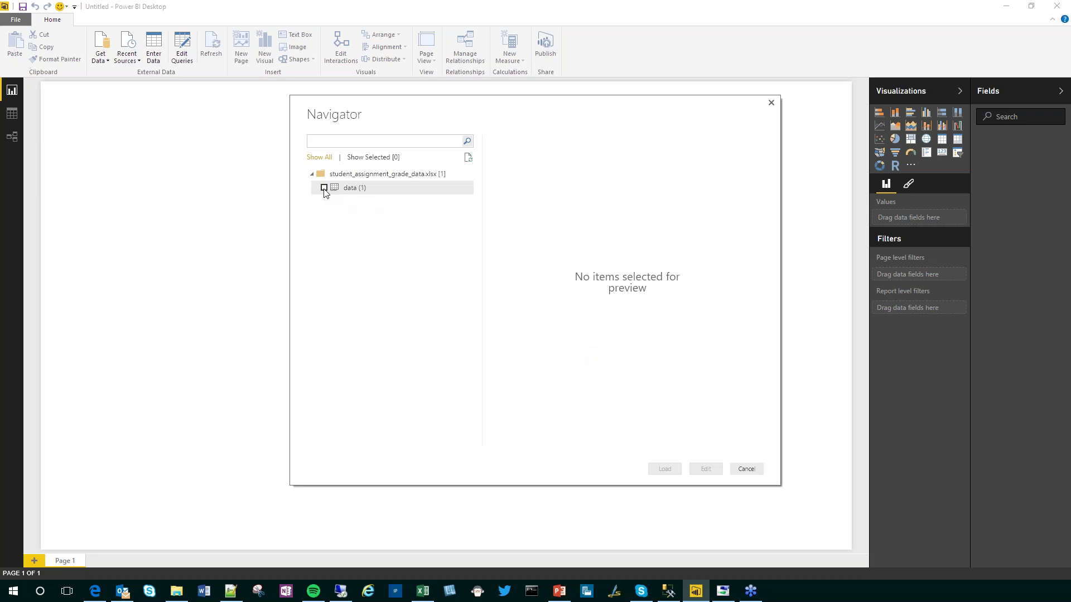
# Step: Select the data (1) sheet, review its columns in an enlarged preview, and open it for editing in the Query Editor
pyautogui.click(324, 189)
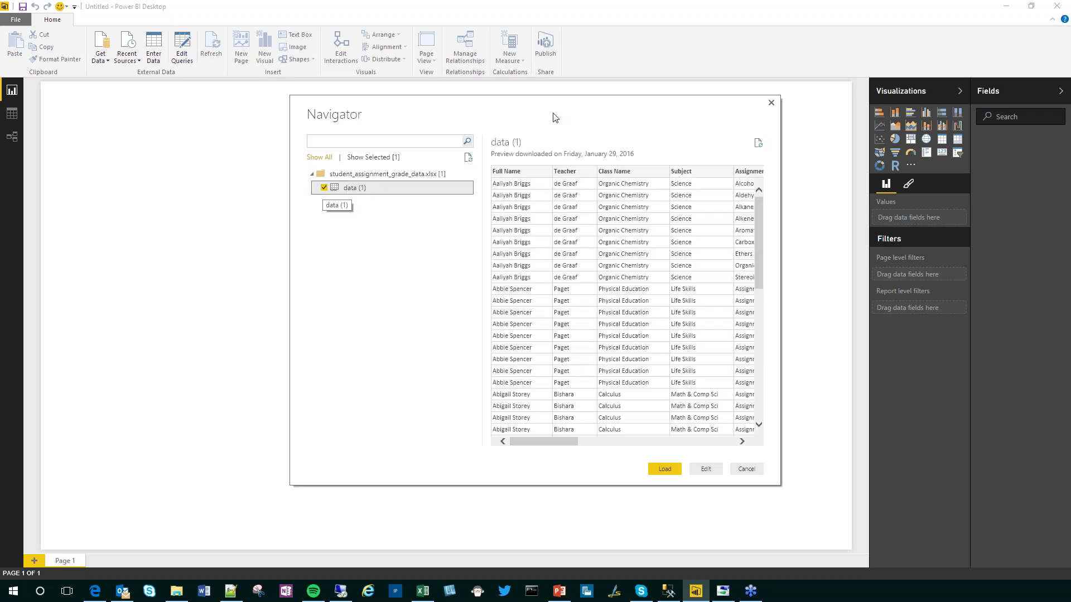
pyautogui.moveTo(555, 117); pyautogui.dragTo(401, 112)
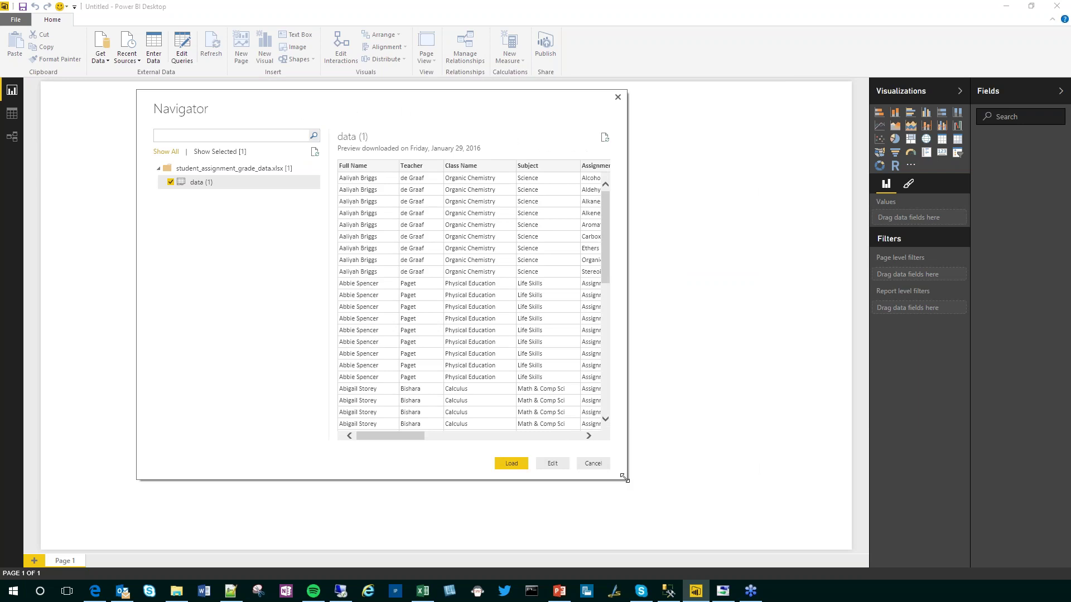
pyautogui.moveTo(623, 478); pyautogui.dragTo(810, 540)
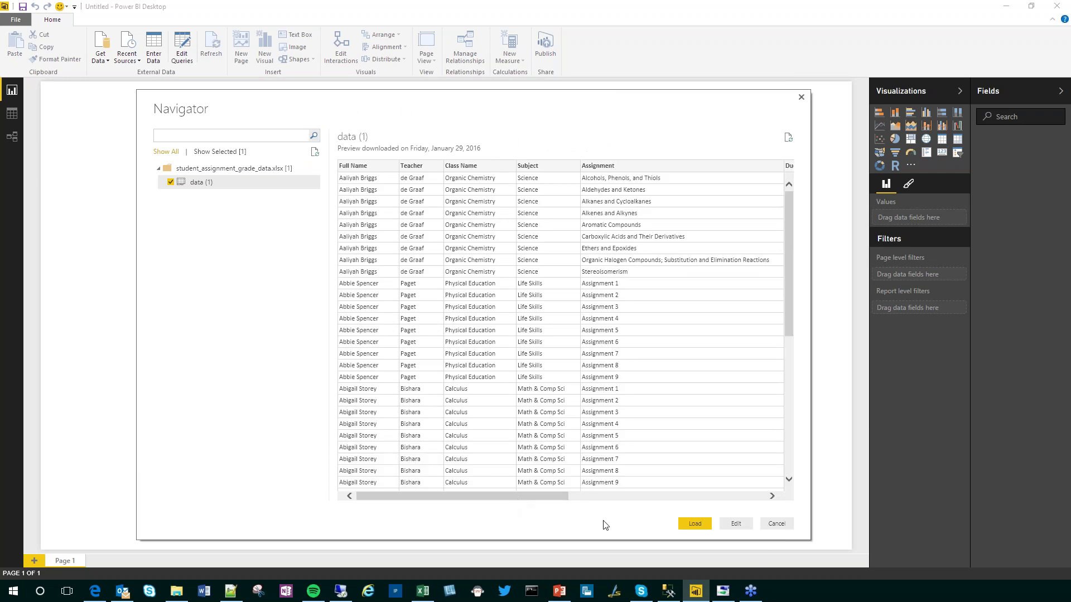
pyautogui.moveTo(569, 498); pyautogui.dragTo(722, 509)
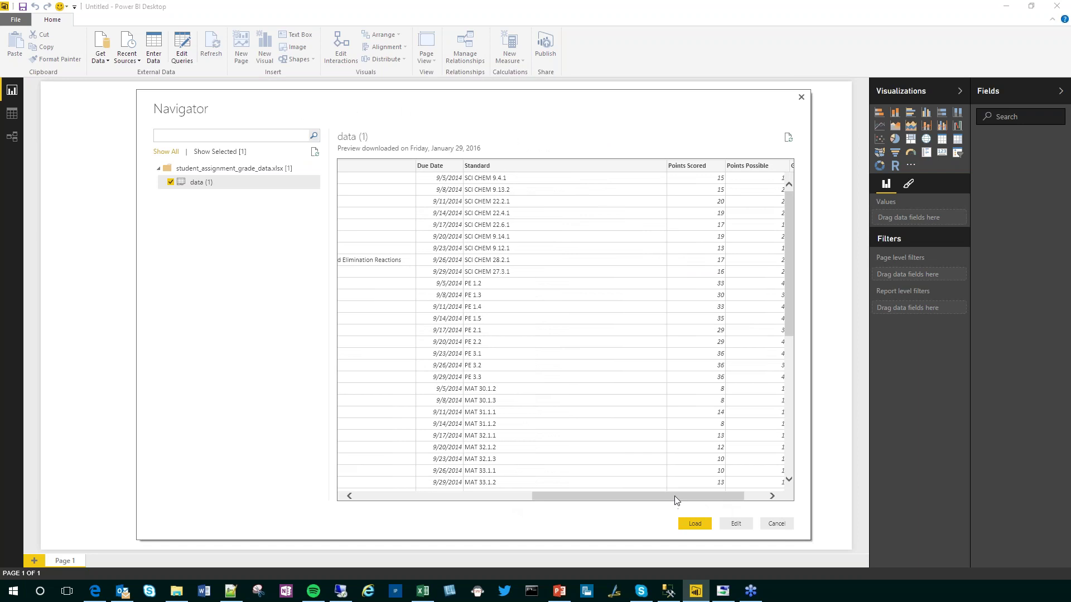
pyautogui.moveTo(693, 497); pyautogui.dragTo(743, 507)
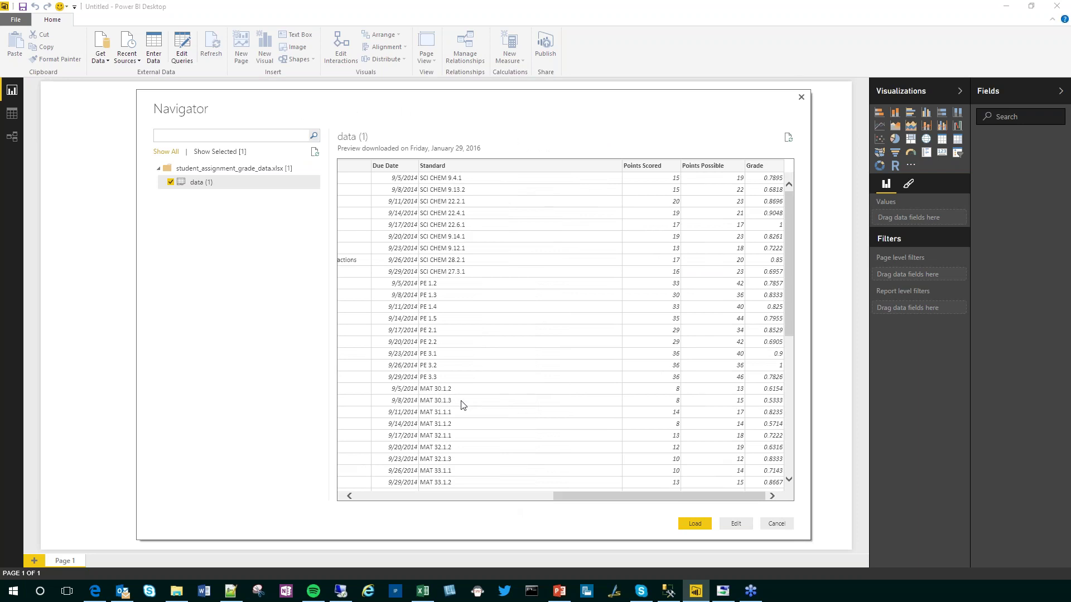
pyautogui.click(735, 524)
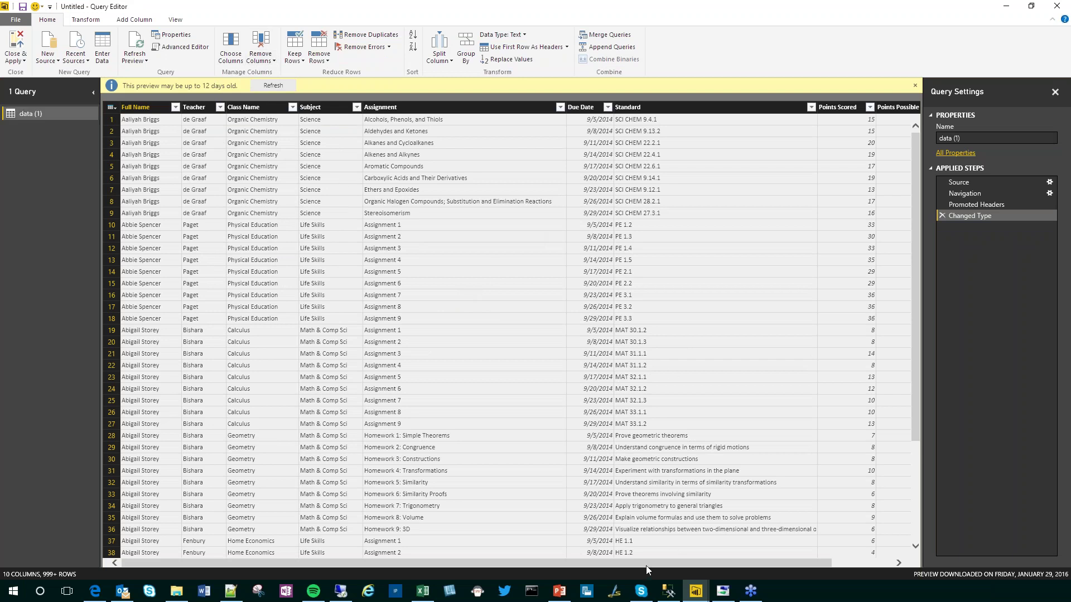
# Step: Examine the data types of the Points Scored, Points Possible and Grade columns
pyautogui.moveTo(646, 563); pyautogui.dragTo(758, 555)
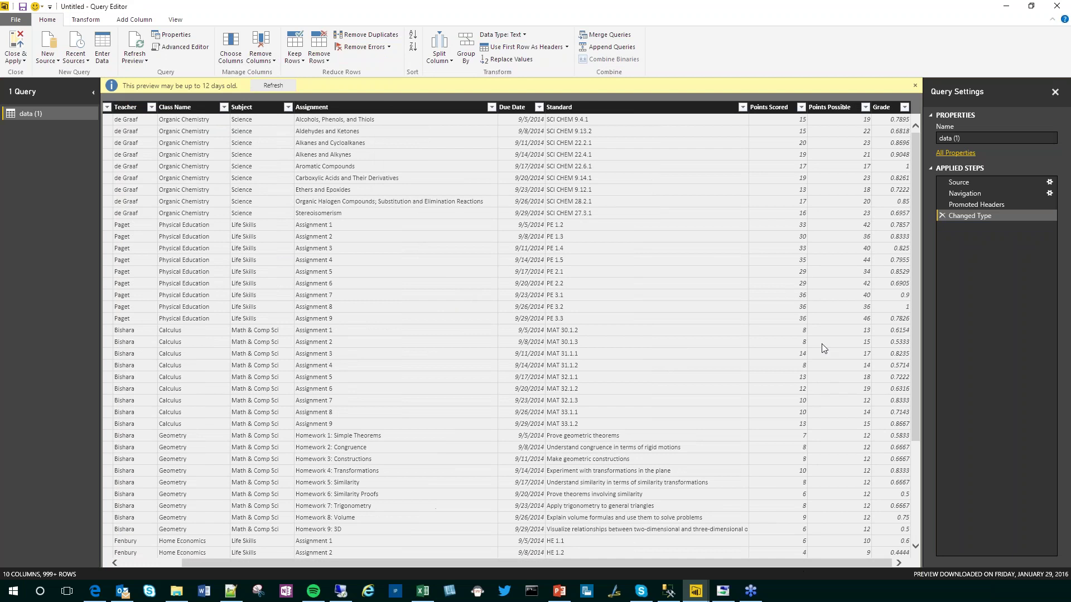
pyautogui.click(779, 107)
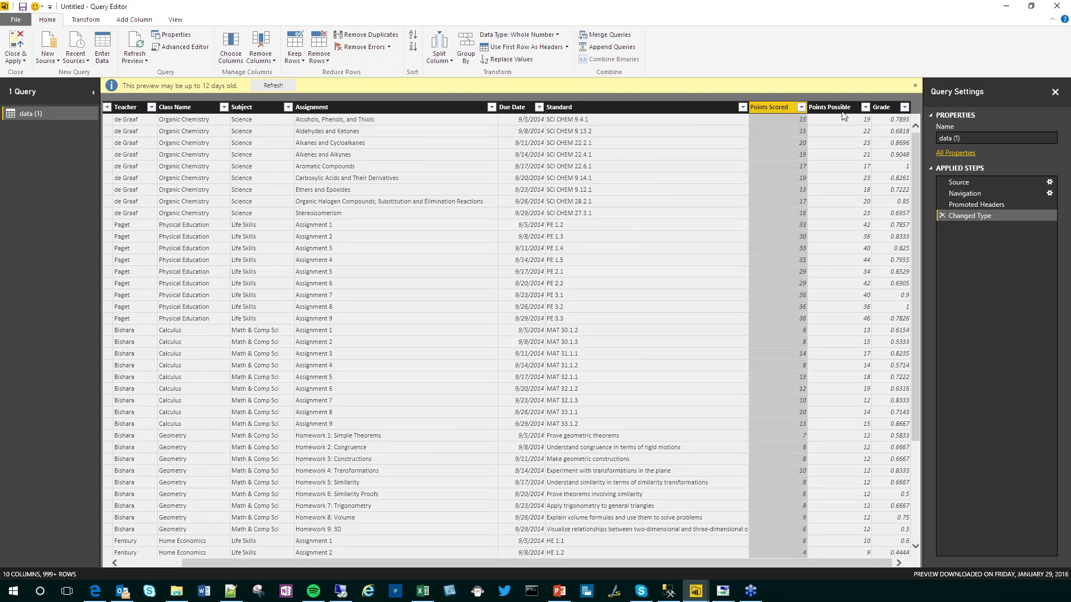
pyautogui.press('Right')
pyautogui.press('Right')
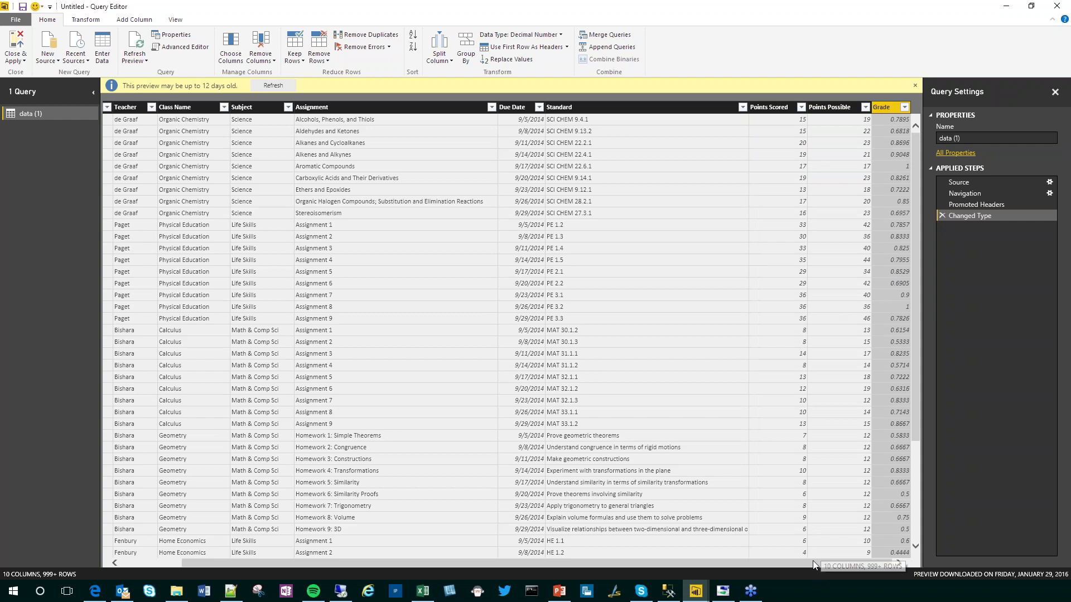
pyautogui.hscroll(-3, 812, 561)
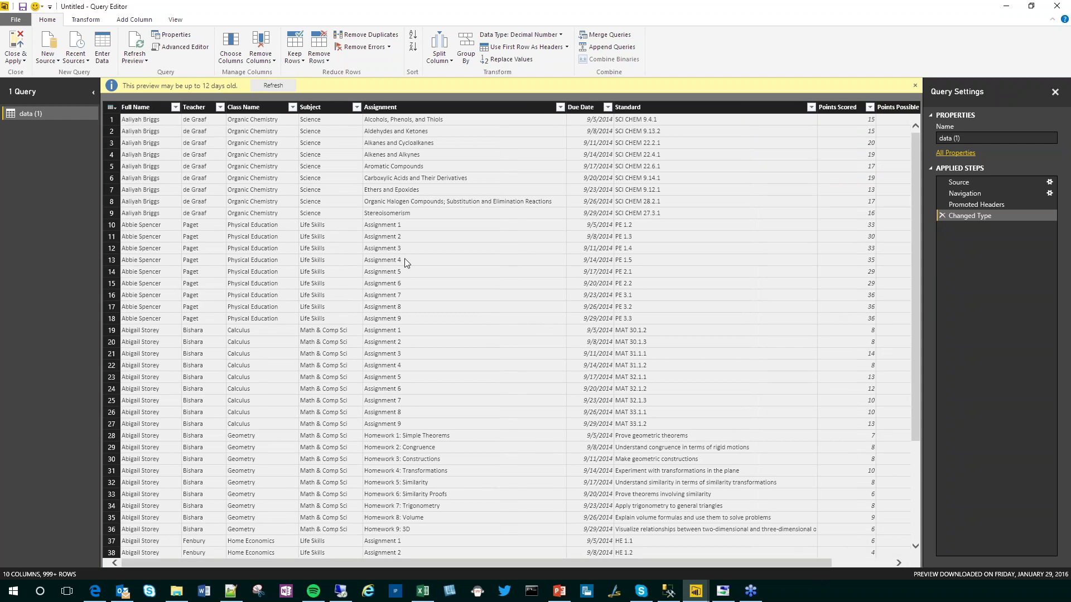
# Step: Close the Query Editor applying the query to the report, and expand the data (1) table to list its fields
pyautogui.click(17, 40)
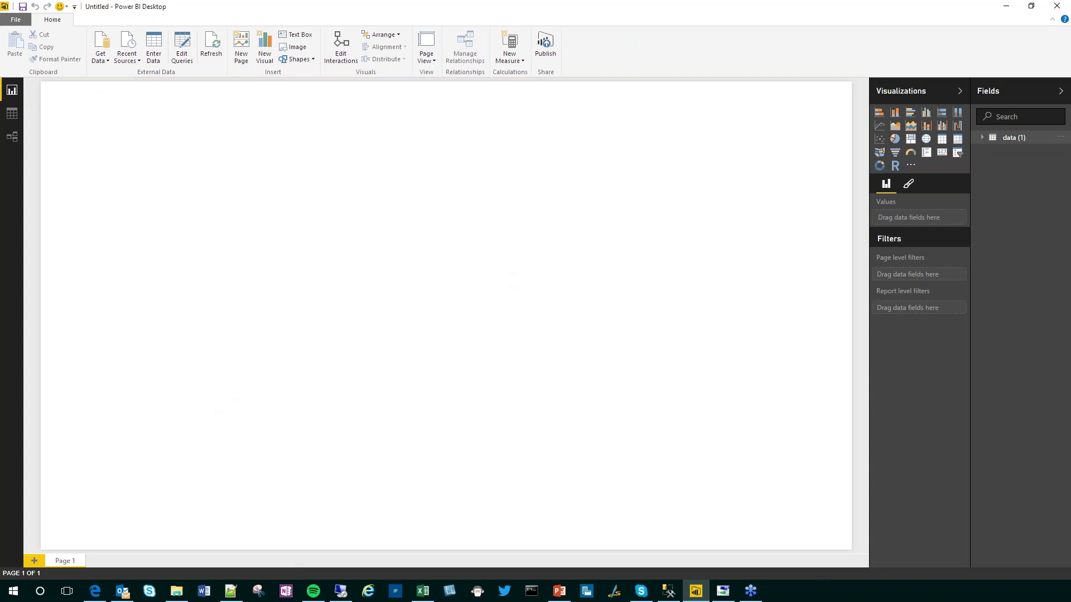
pyautogui.click(1014, 137)
pyautogui.click(142, 164)
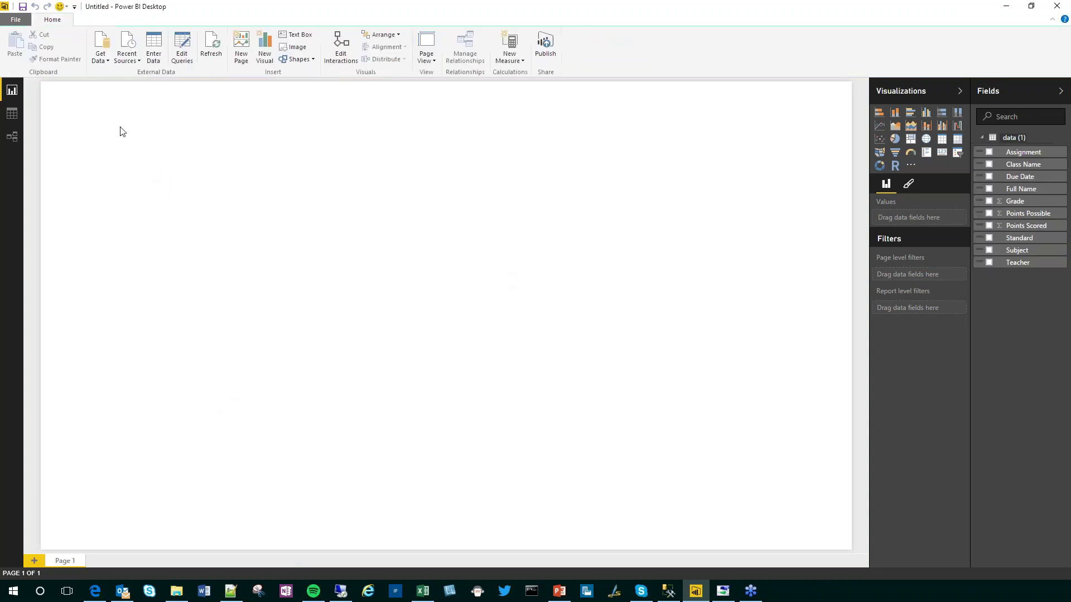
# Step: Connect to the SQL Server database on localhost as an additional data source
pyautogui.click(99, 60)
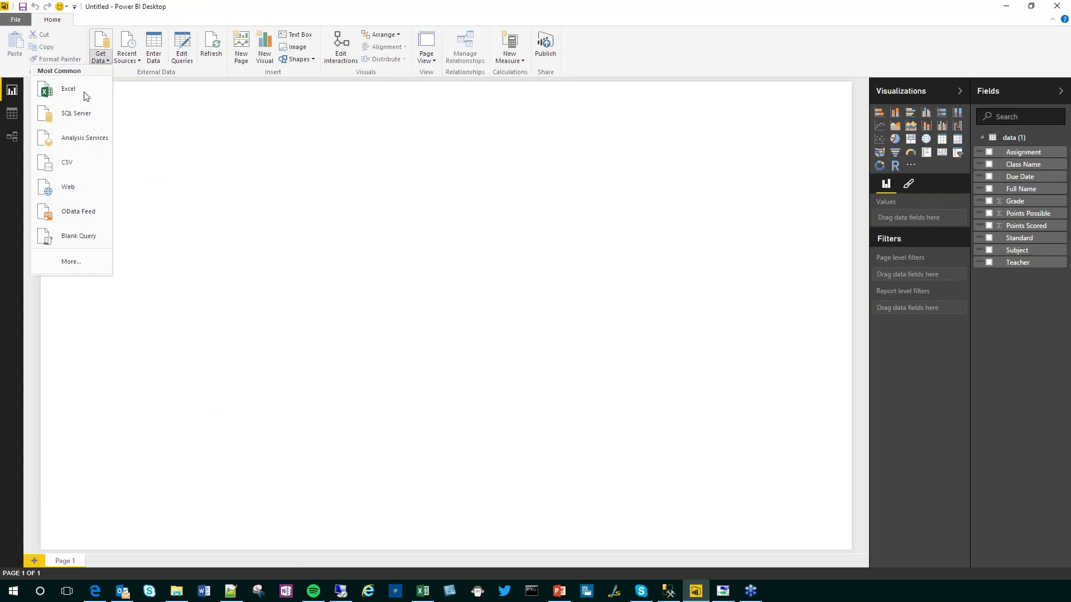
pyautogui.click(81, 114)
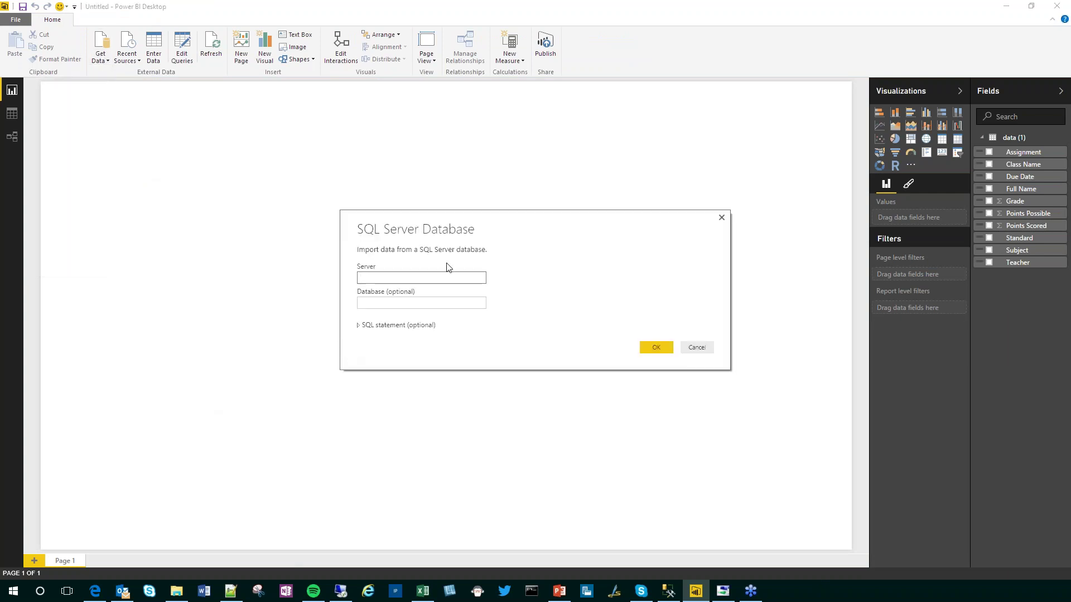
pyautogui.write('localhost')
pyautogui.click(658, 348)
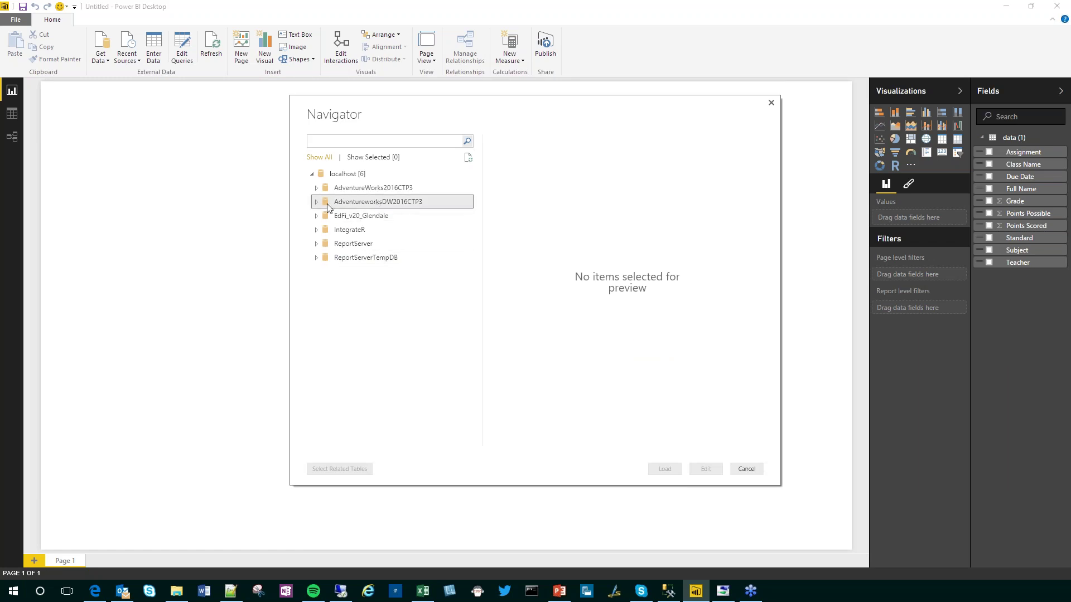
# Step: Select the FactInternetSales table in the AdventureworksDW2016CTP3 database together with its related tables
pyautogui.click(316, 202)
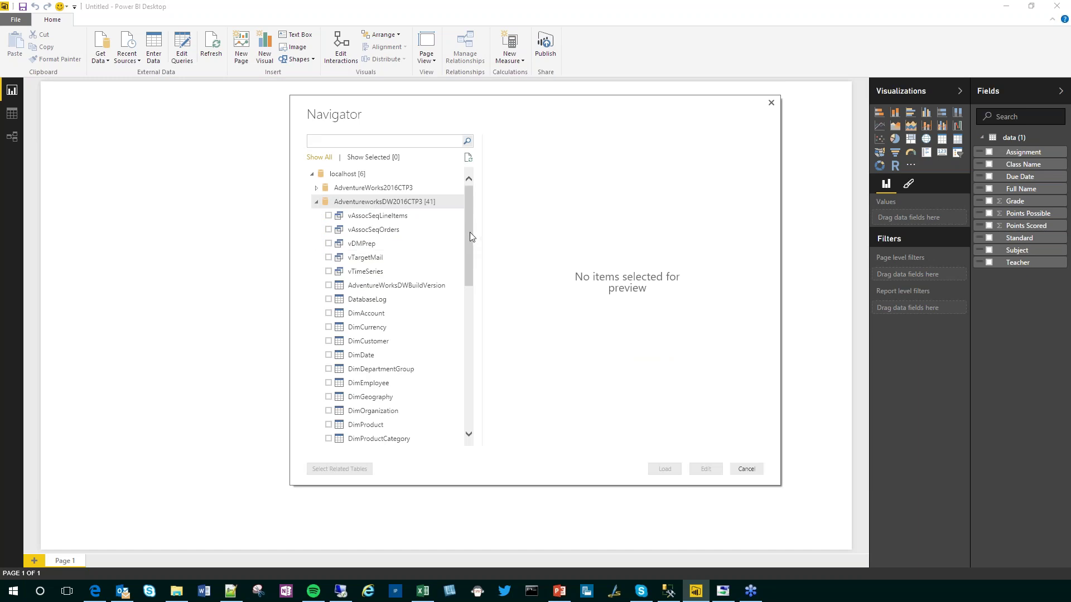
pyautogui.moveTo(470, 232); pyautogui.dragTo(476, 312)
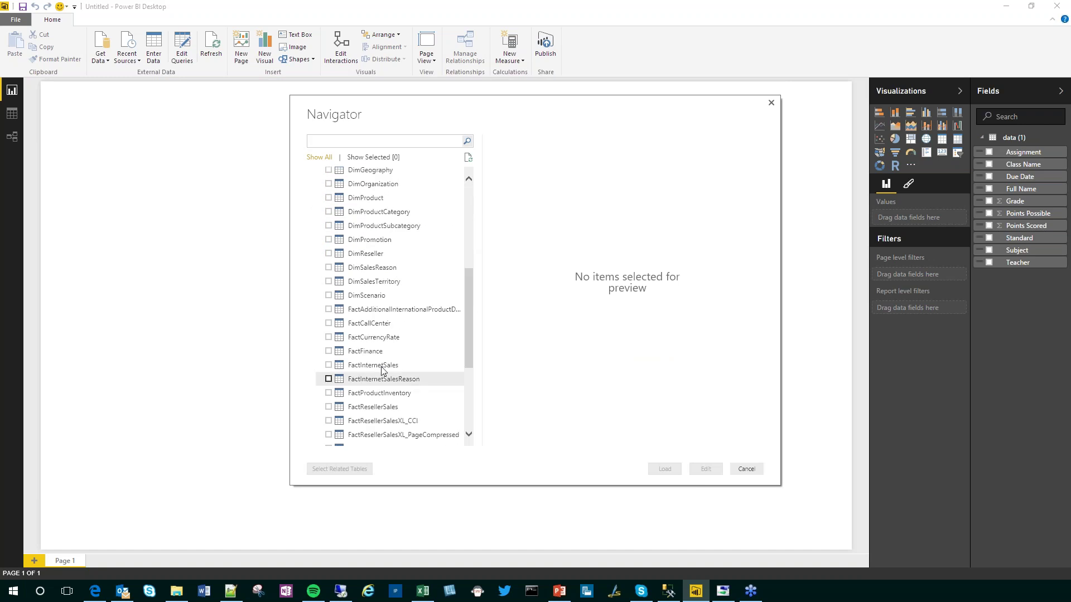
pyautogui.click(329, 365)
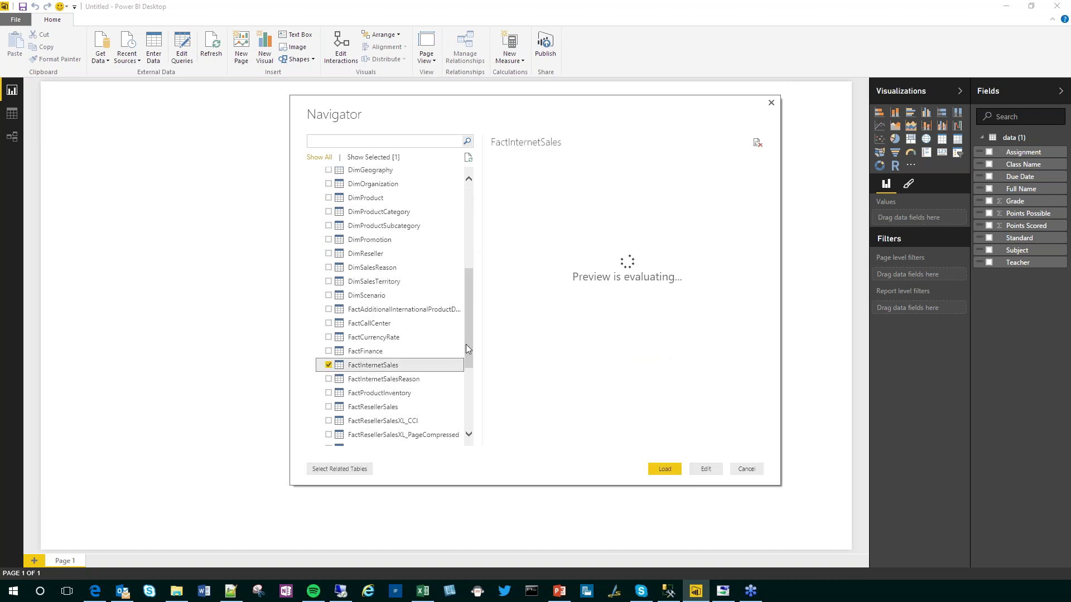
pyautogui.click(340, 469)
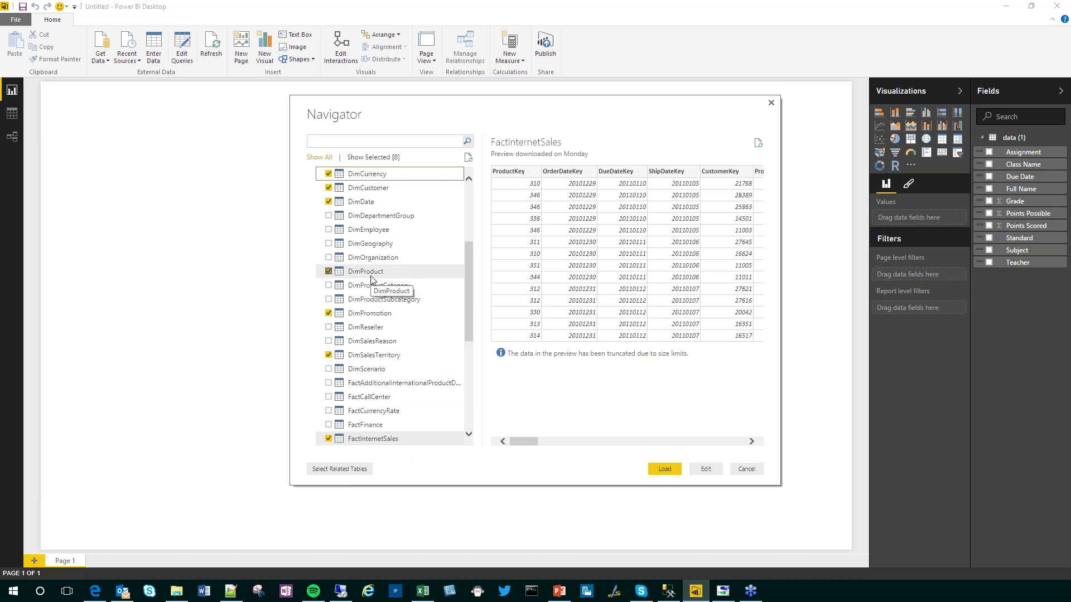
# Step: Exclude DimCurrency and FactInternetSalesReason from the selected tables and load the remaining ones into the model
pyautogui.scroll(2, 371, 278)
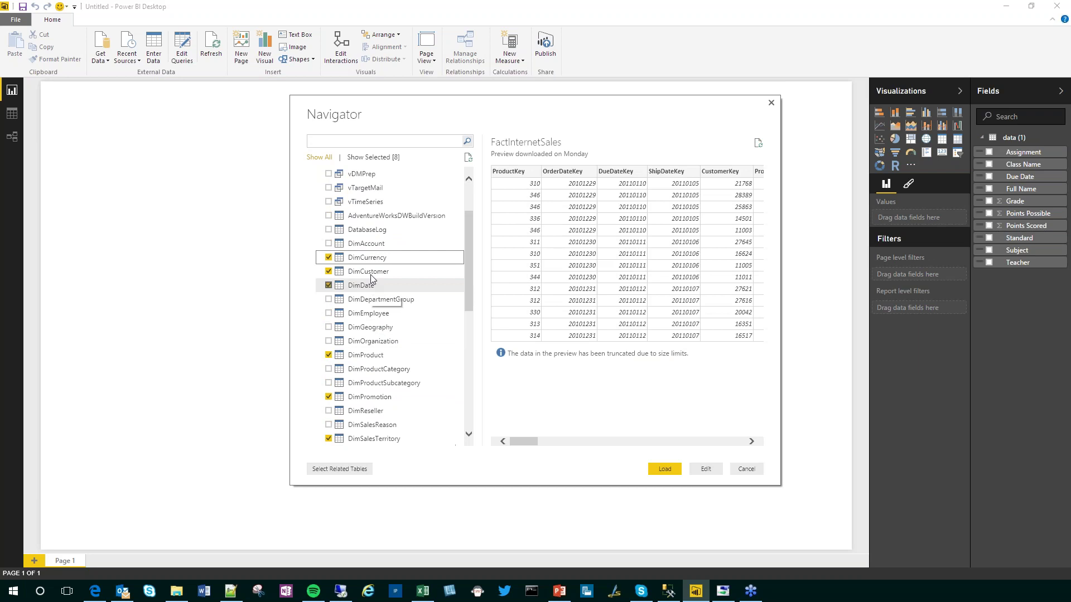
pyautogui.click(366, 261)
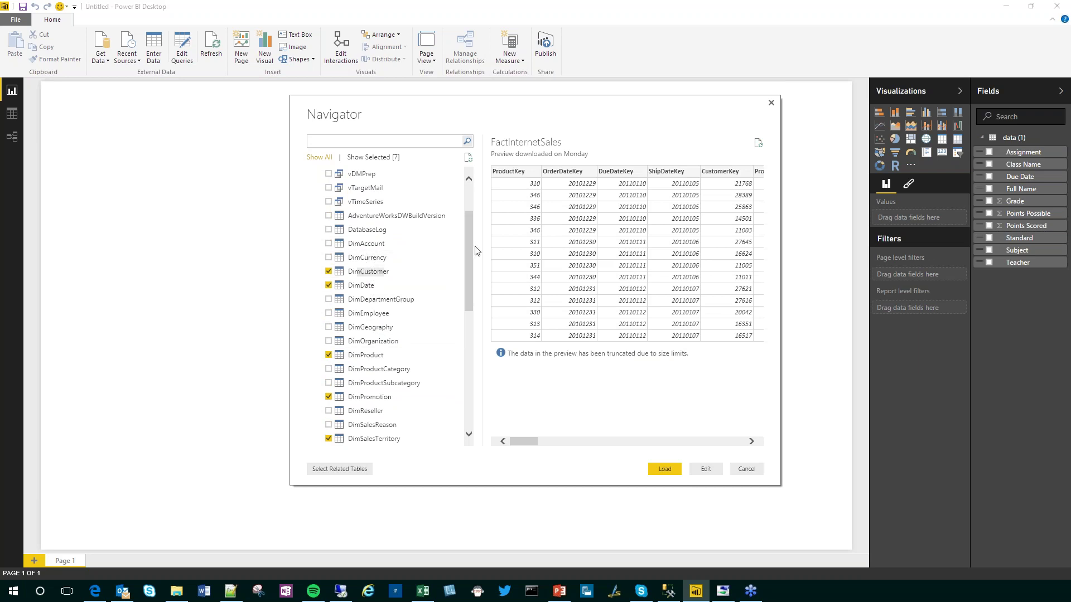
pyautogui.scroll(-5, 475, 303)
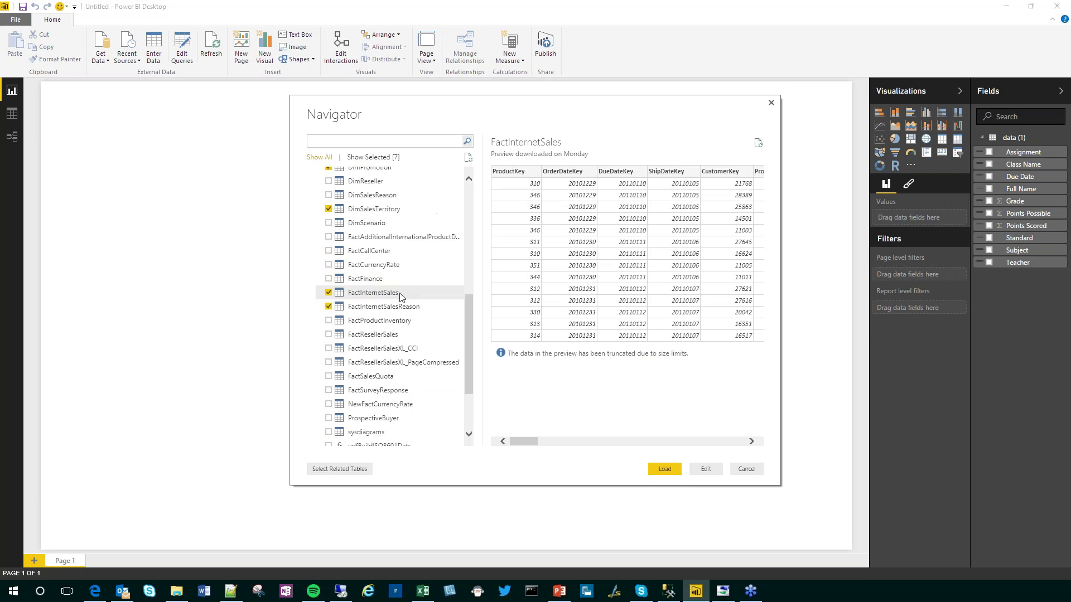
pyautogui.click(329, 307)
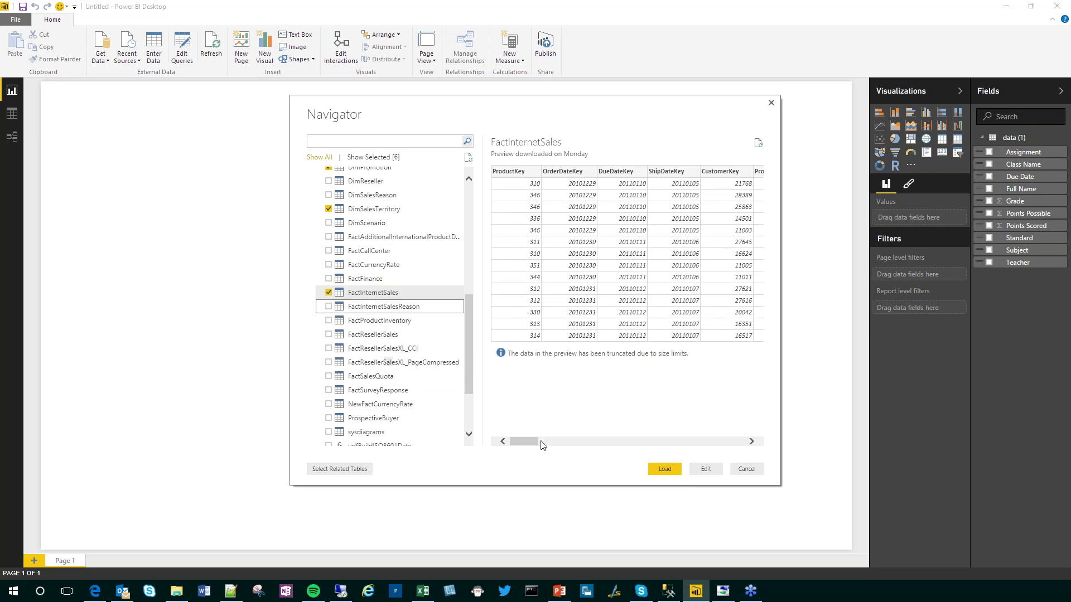
pyautogui.click(664, 470)
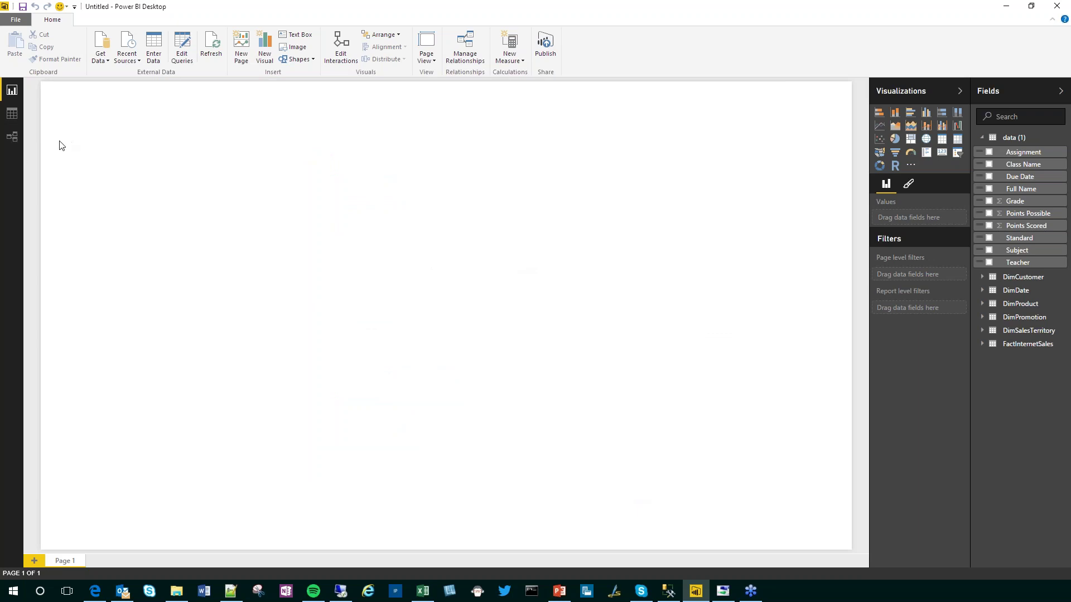
# Step: Review the relationships diagram and the rows of the FactInternetSales, DimSalesTerritory and DimPromotion tables
pyautogui.click(12, 139)
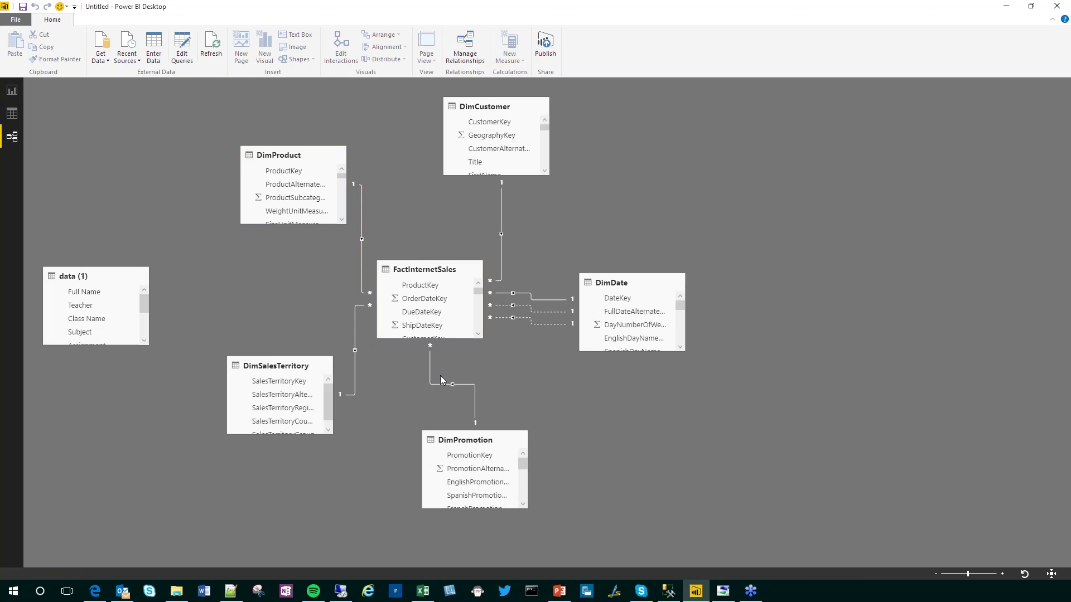
pyautogui.click(11, 113)
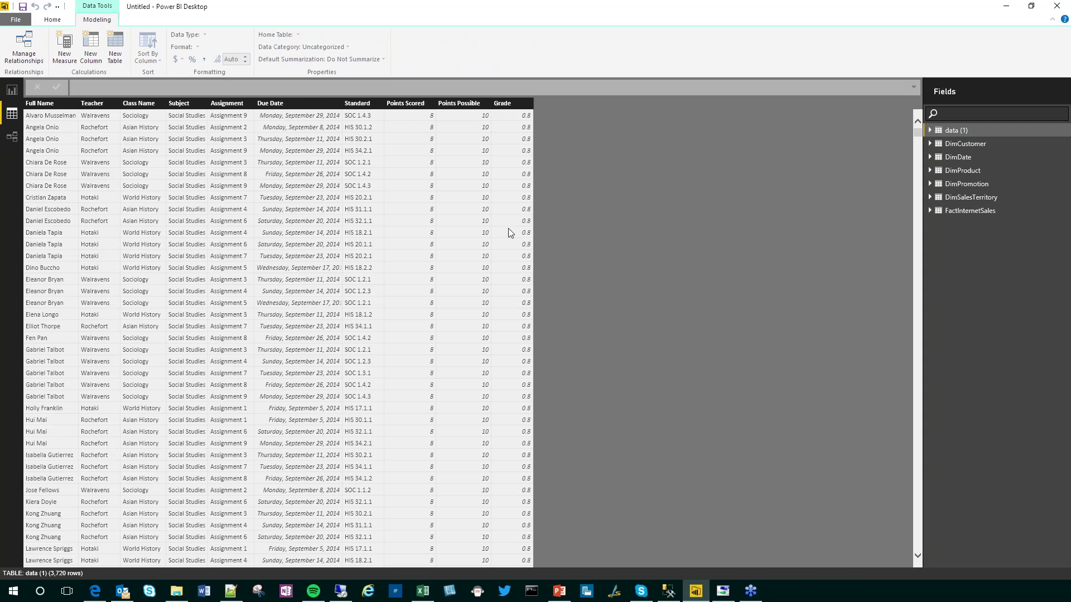
pyautogui.click(945, 211)
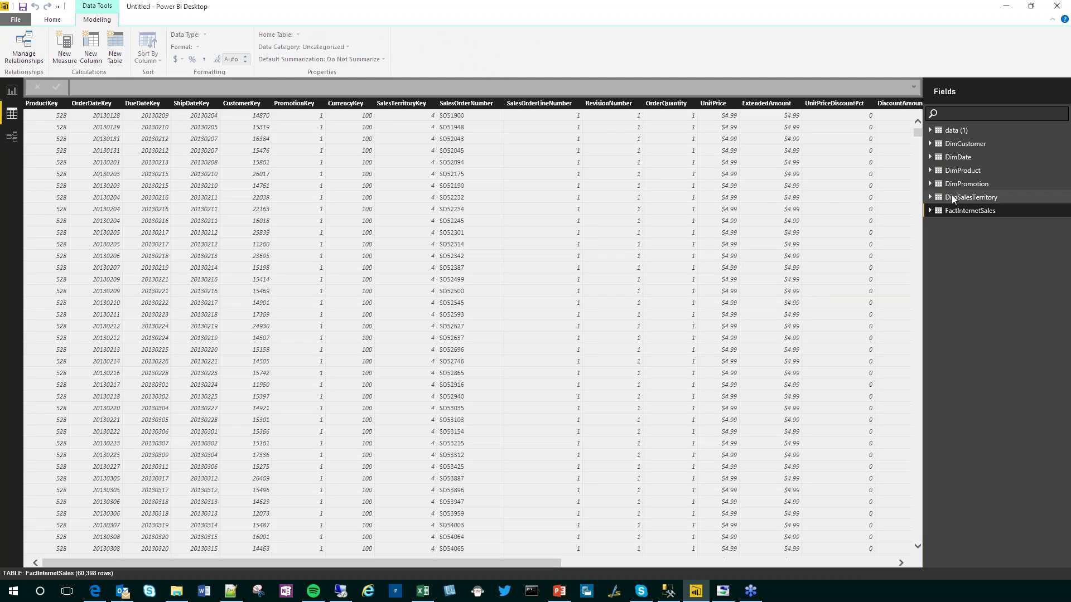
pyautogui.click(951, 196)
pyautogui.click(952, 184)
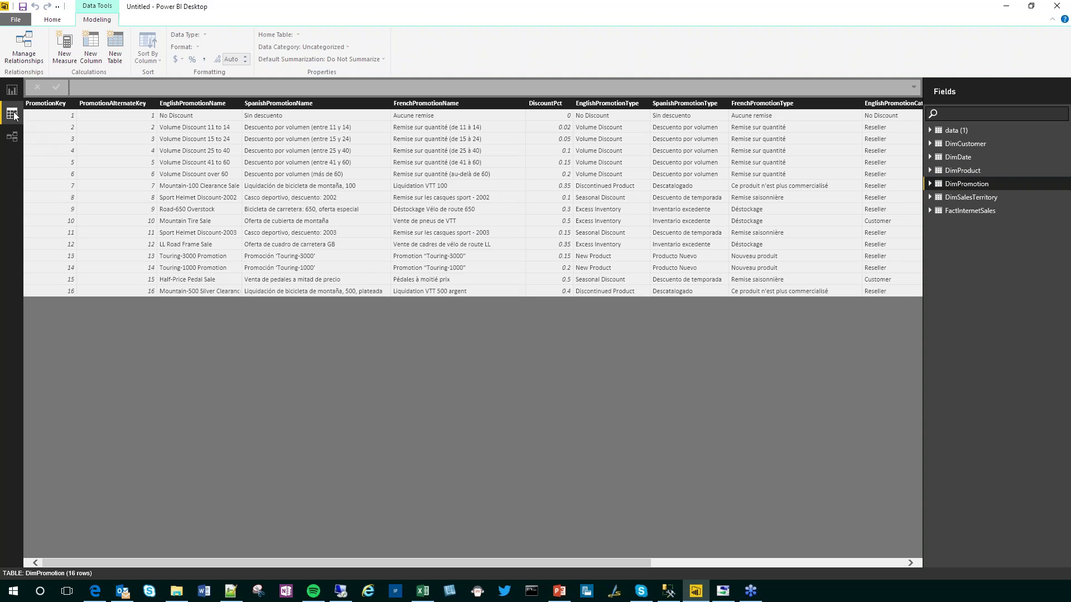
# Step: Return to the report canvas, collapse the data (1) table, and expand DimDate with the field list widened to show full names
pyautogui.click(11, 90)
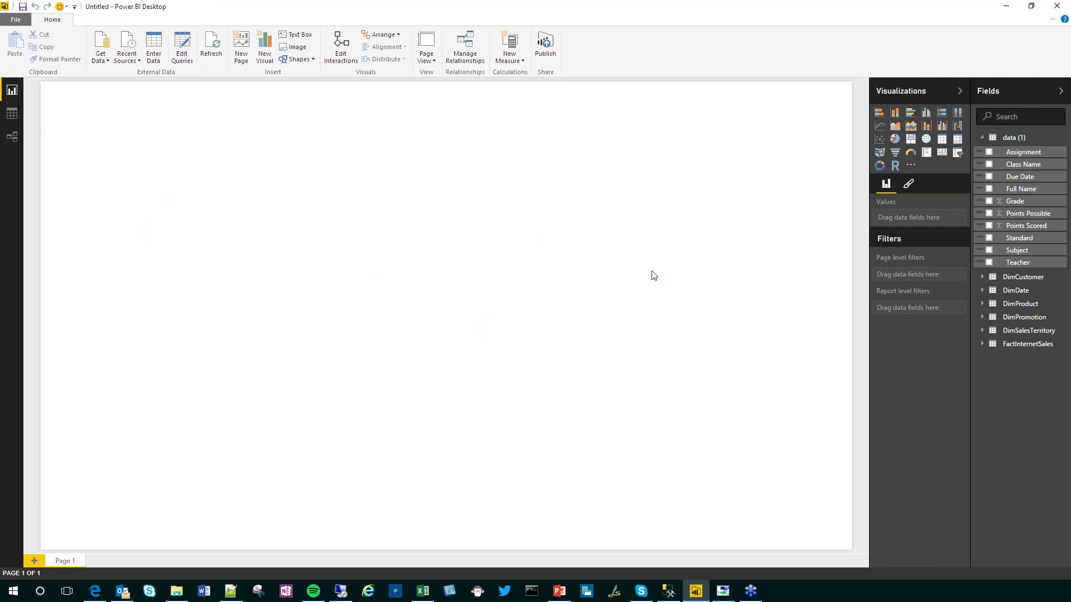
pyautogui.click(983, 139)
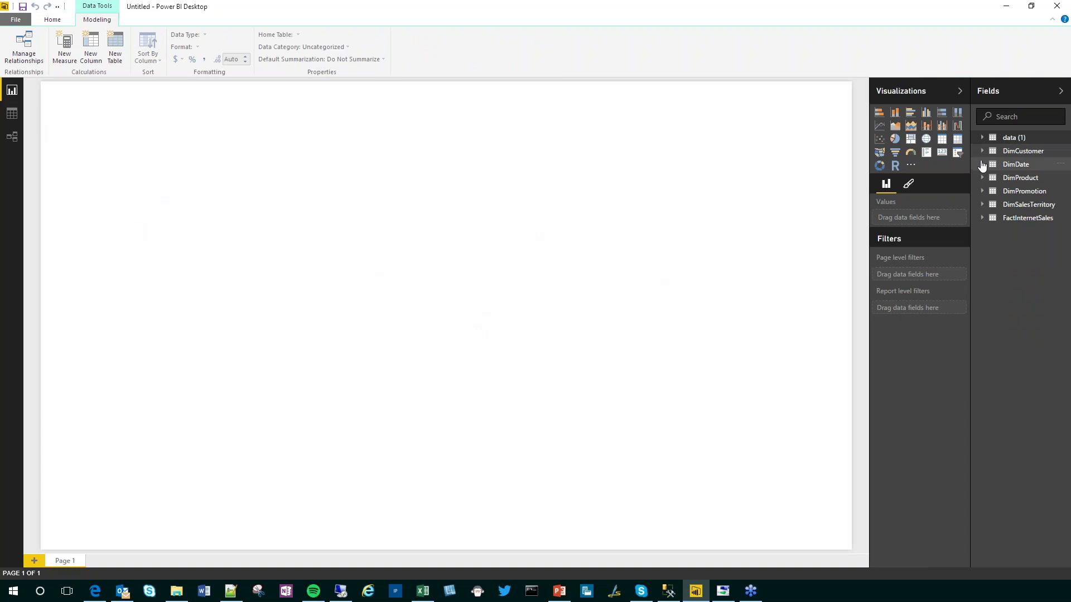
pyautogui.click(982, 164)
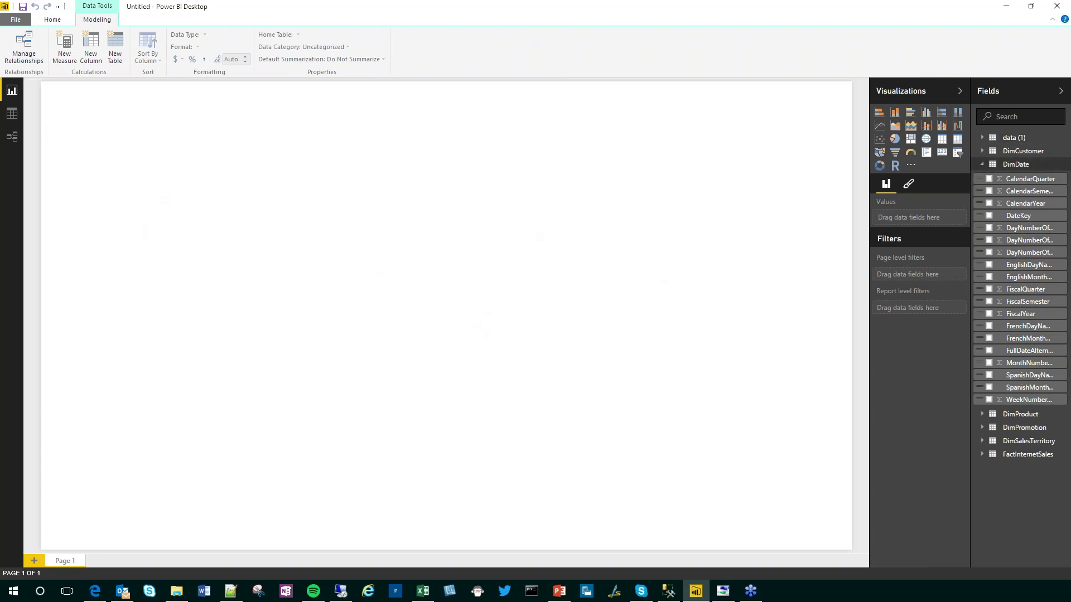
pyautogui.moveTo(970, 169); pyautogui.dragTo(908, 169)
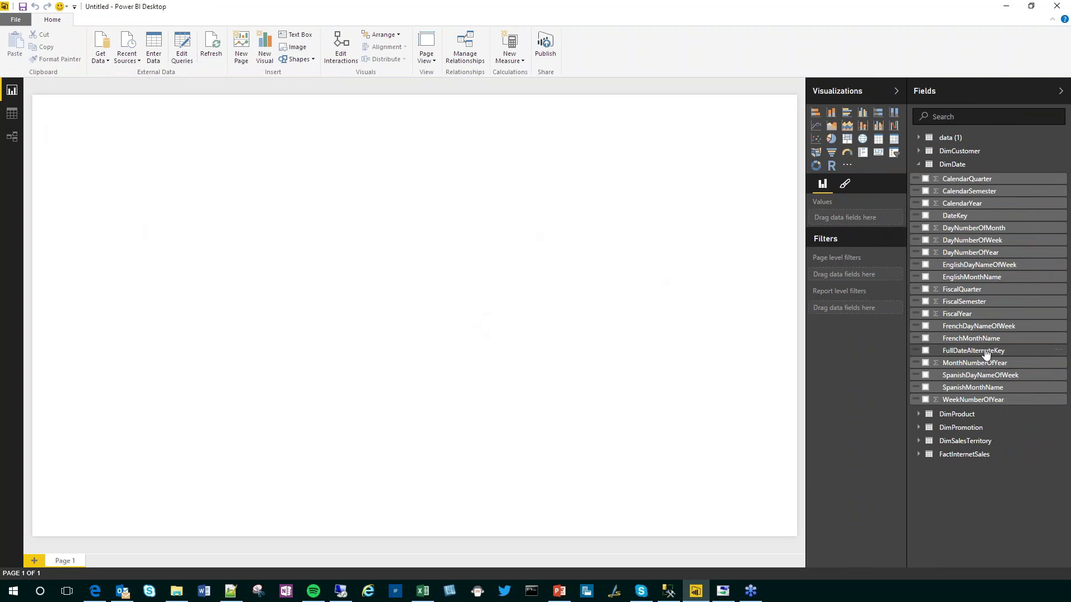
# Step: Check the data type of the FullDateAlternateKey column in the DimDate table's data
pyautogui.click(10, 114)
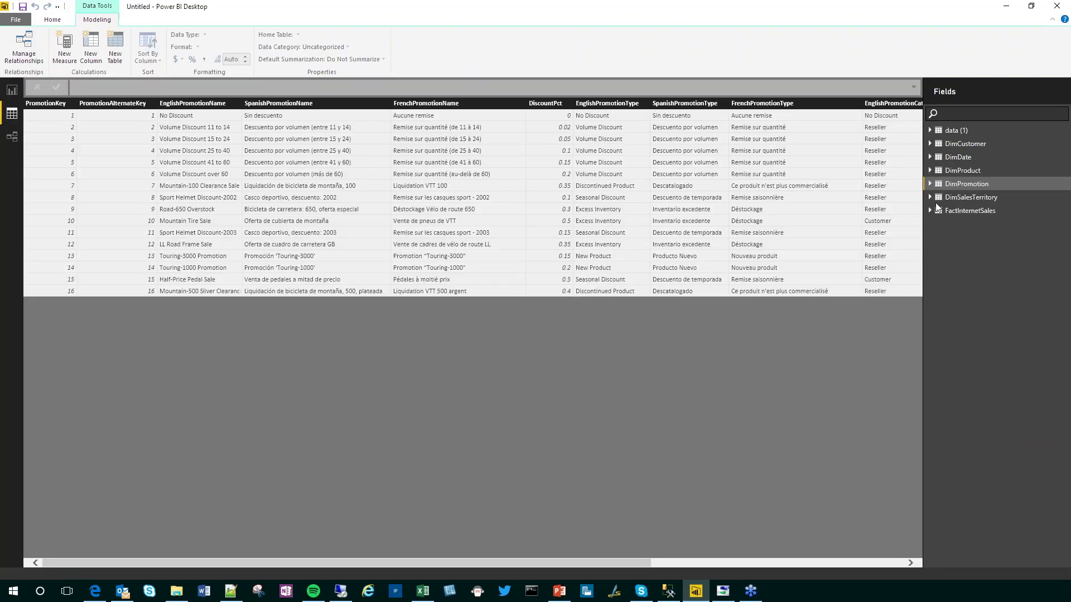
pyautogui.click(955, 157)
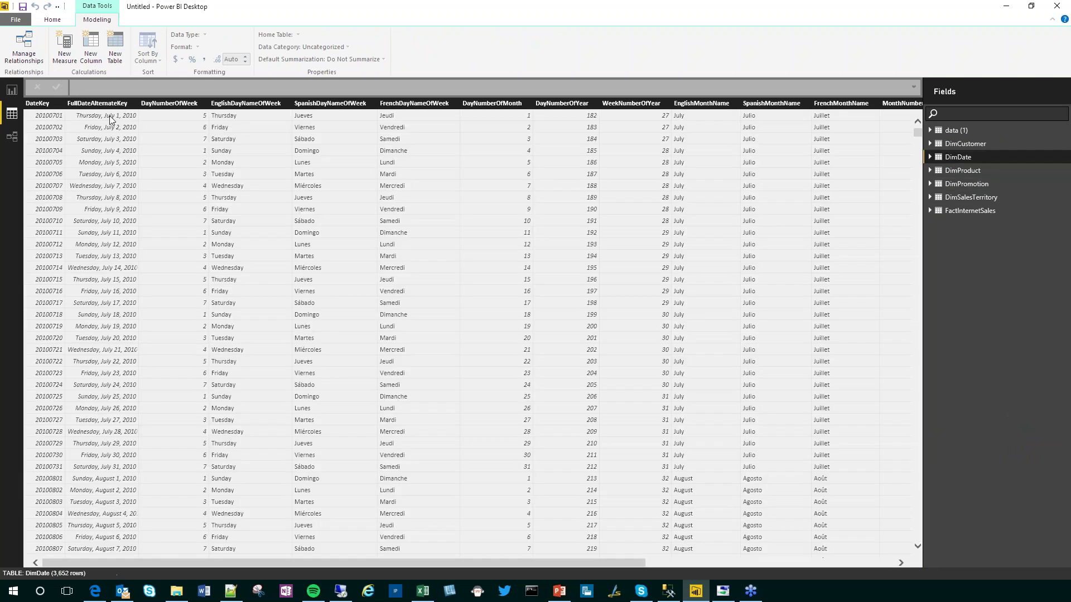
pyautogui.click(106, 107)
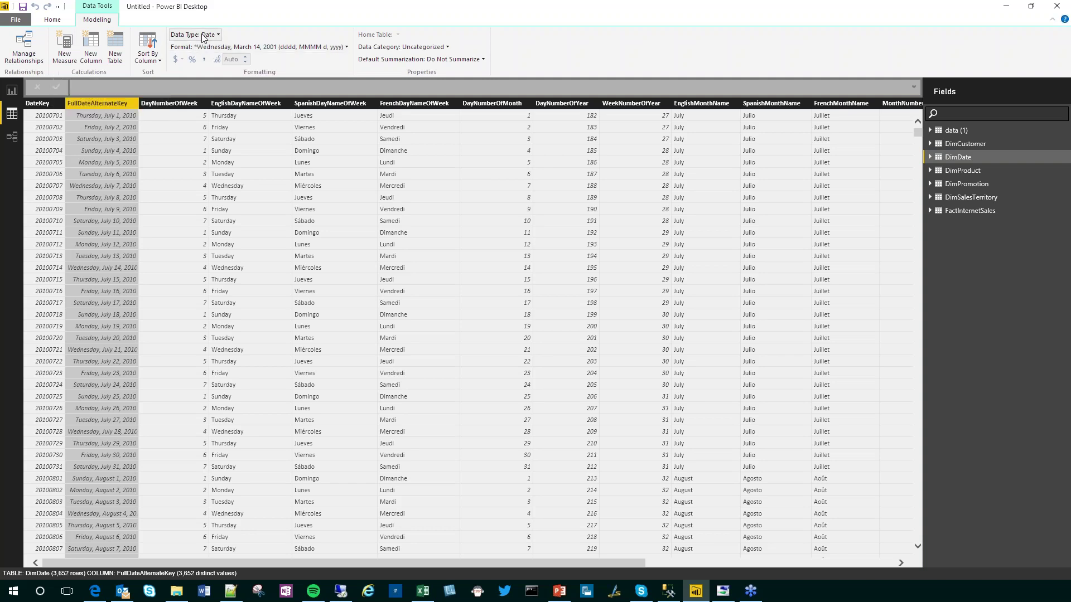
# Step: Add DimDate's FullDateAlternateKey field to the report page as a new visual and point out its date hierarchy levels
pyautogui.click(12, 91)
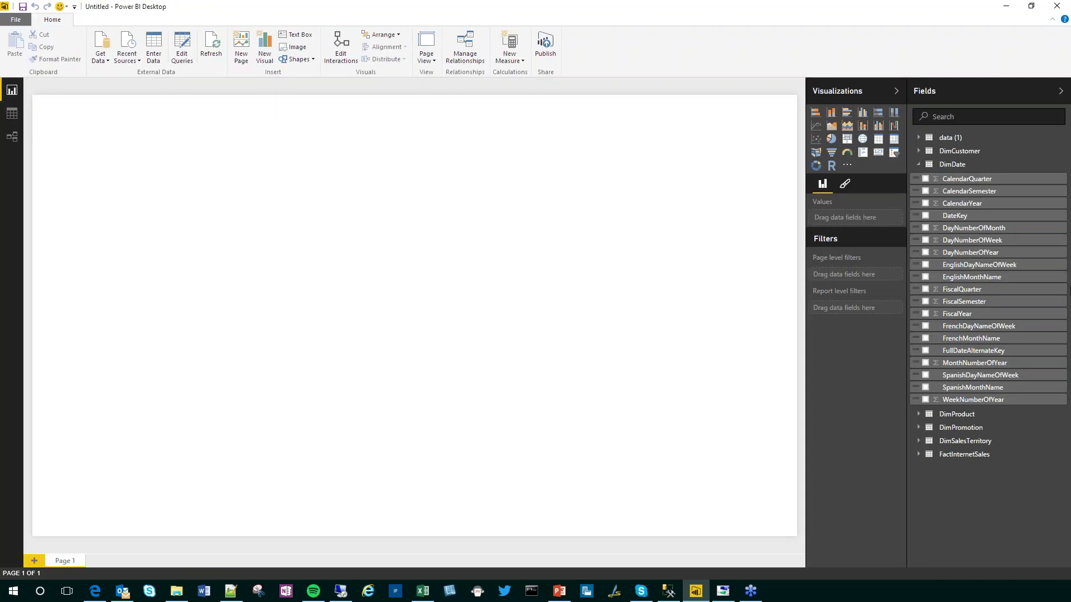
pyautogui.click(926, 351)
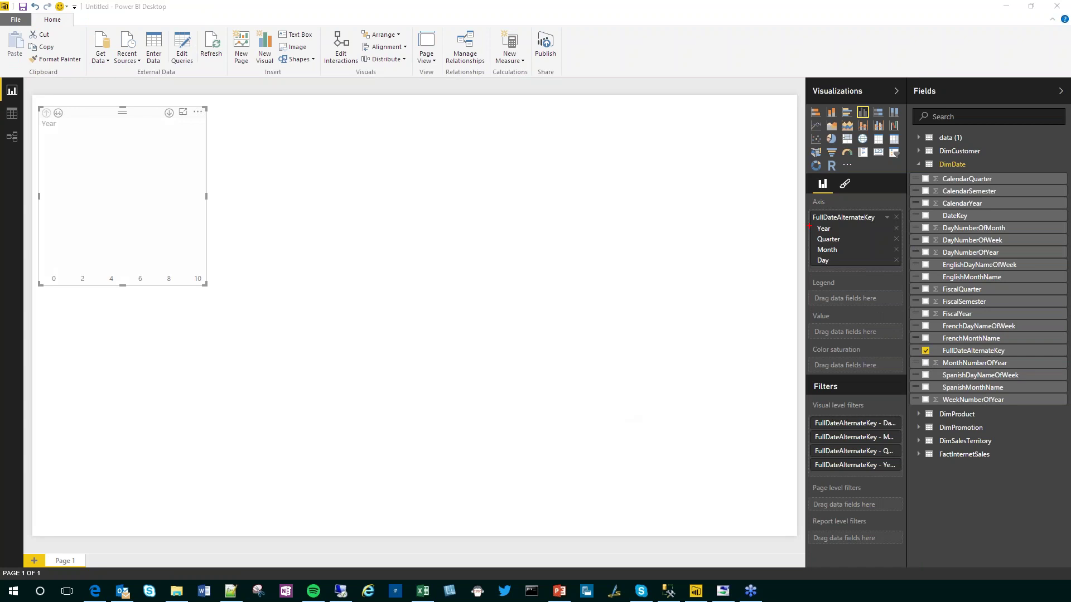
pyautogui.moveTo(809, 226)
pyautogui.mouseDown()
pyautogui.moveTo(744, 235)
pyautogui.moveTo(759, 257)
pyautogui.moveTo(795, 260)
pyautogui.moveTo(763, 272)
pyautogui.moveTo(769, 296)
pyautogui.mouseUp()
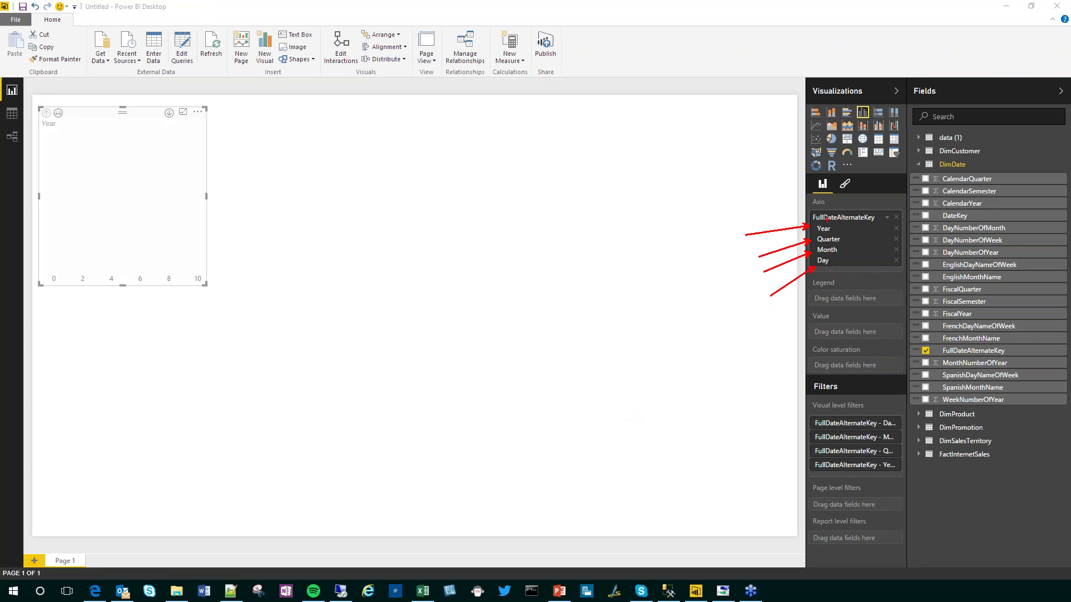
pyautogui.moveTo(837, 214)
pyautogui.mouseDown()
pyautogui.moveTo(844, 272)
pyautogui.moveTo(846, 213)
pyautogui.mouseUp()
pyautogui.press('Escape')
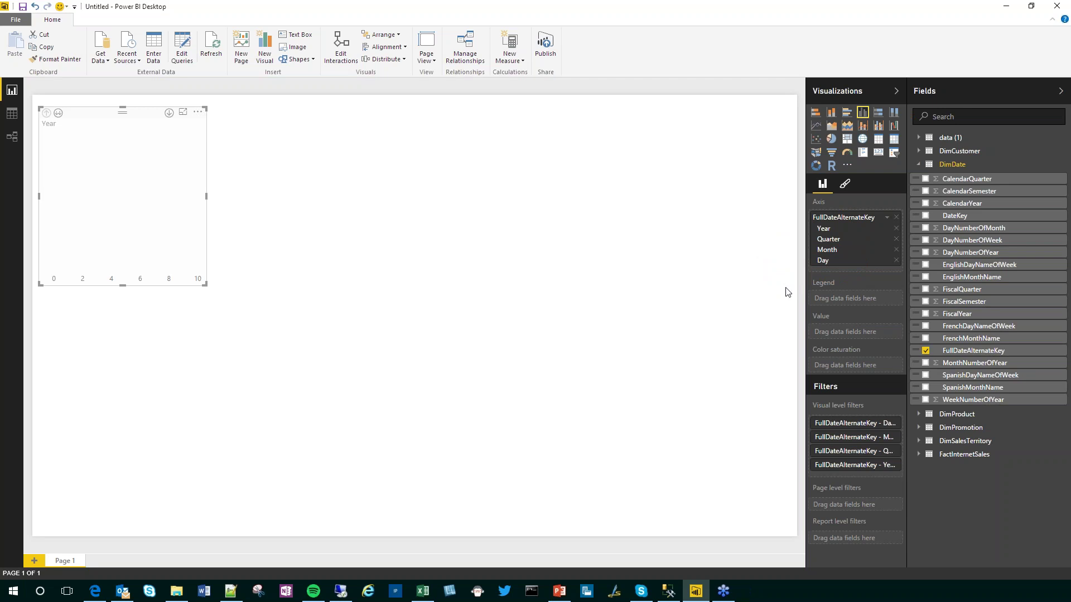
# Step: Examine the Auto Date/Time setting in the current file's data load options, and close the options
pyautogui.click(17, 21)
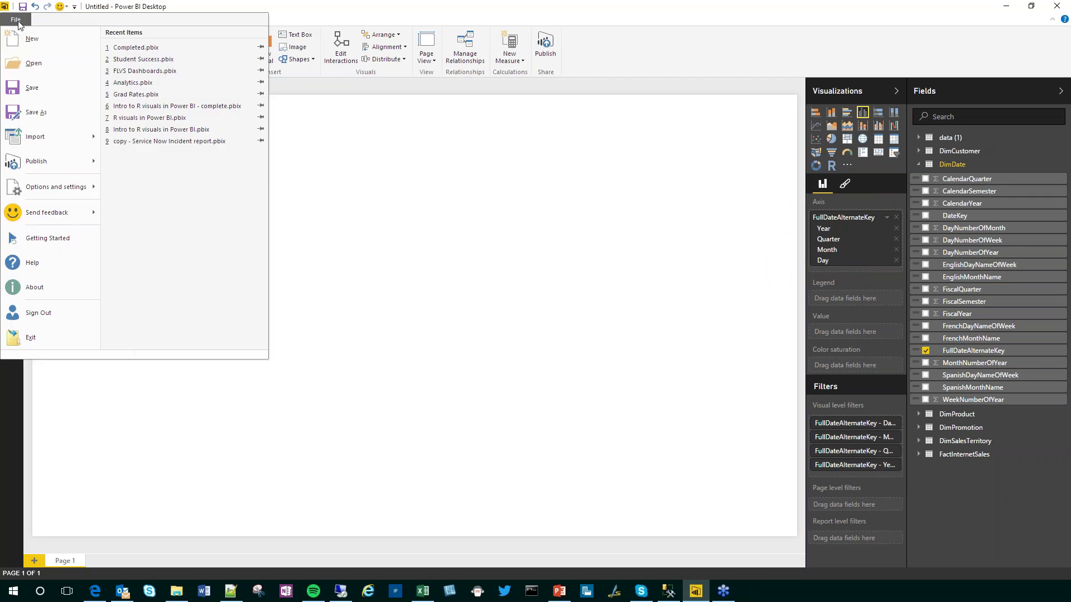
pyautogui.moveTo(71, 186)
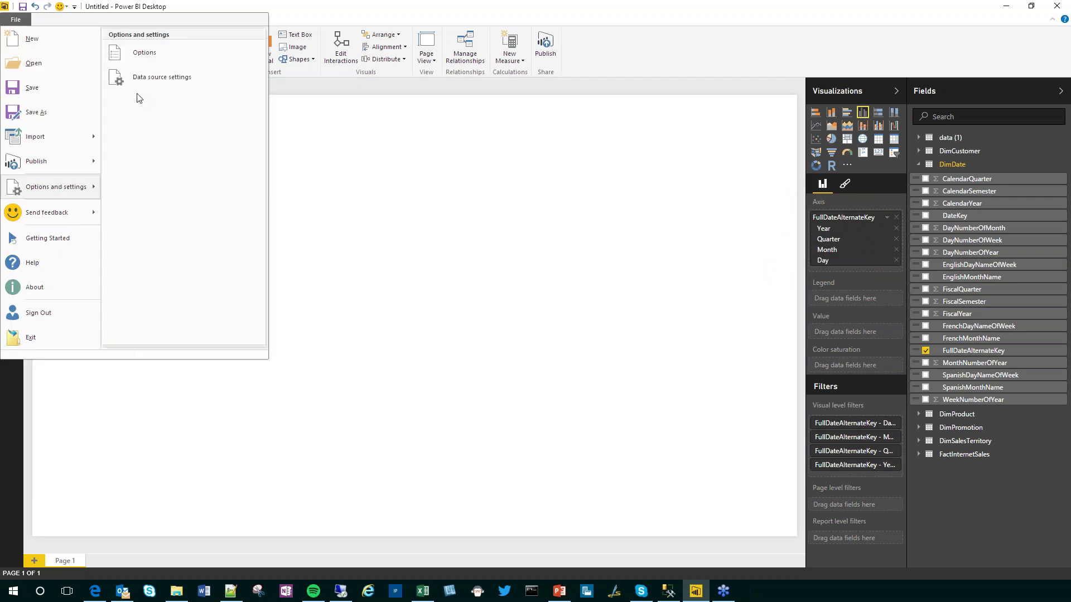
pyautogui.click(143, 54)
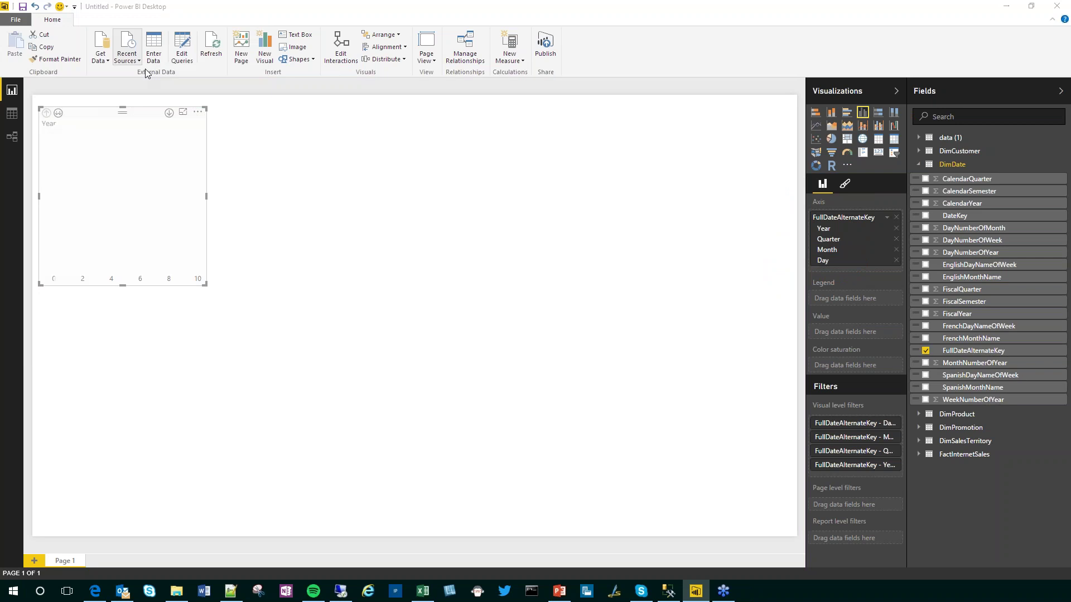
pyautogui.click(393, 351)
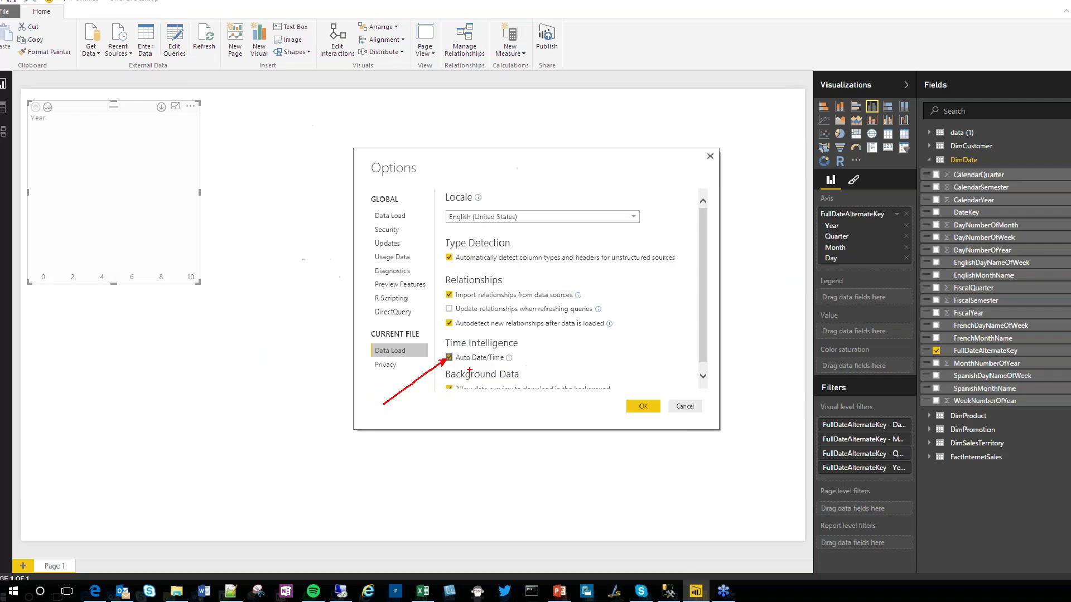
pyautogui.click(875, 463)
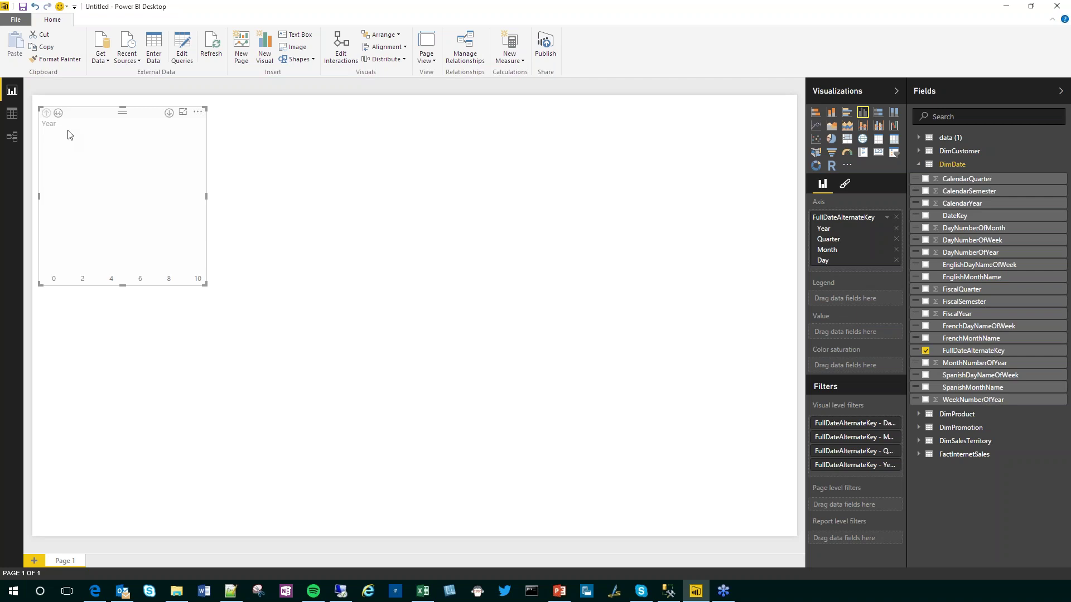
# Step: Look at the DimDate data again and examine the relationships diagram for a separate date table
pyautogui.click(13, 113)
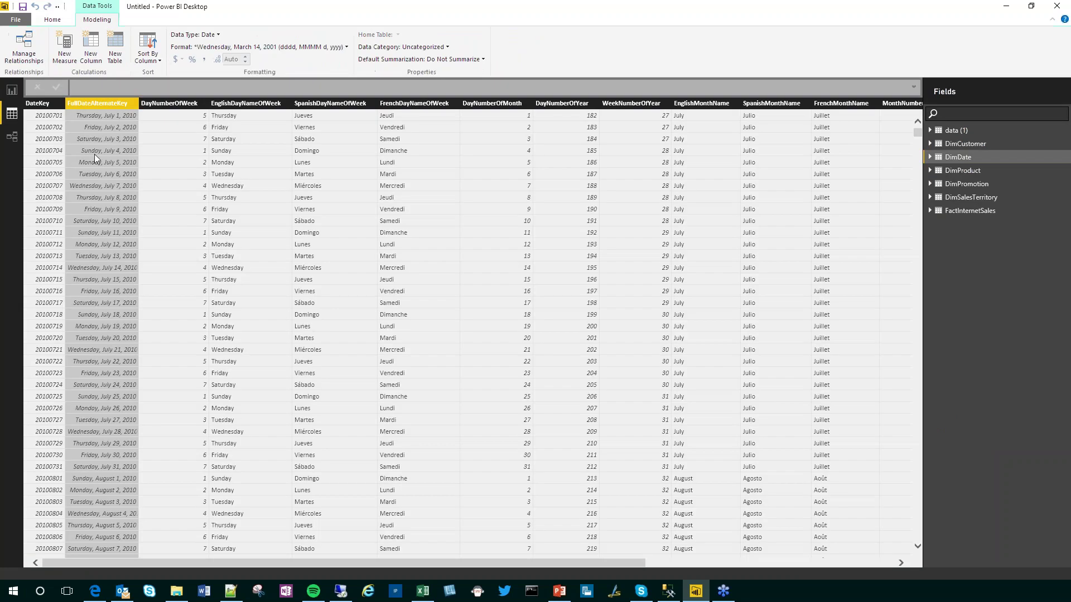
pyautogui.click(12, 137)
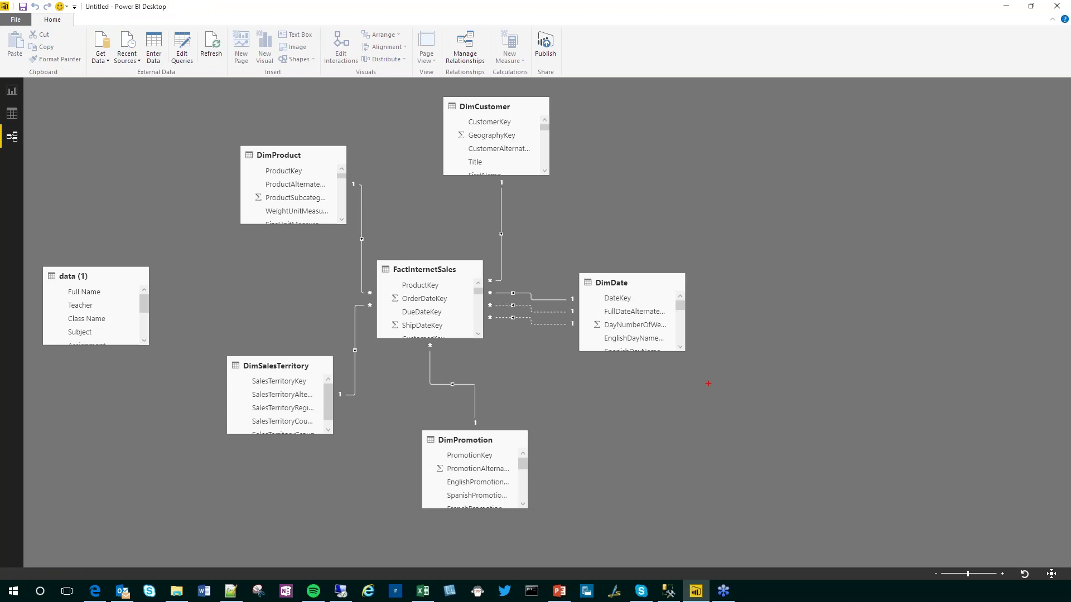
pyautogui.moveTo(705, 382)
pyautogui.mouseDown()
pyautogui.moveTo(745, 452)
pyautogui.moveTo(797, 498)
pyautogui.mouseUp()
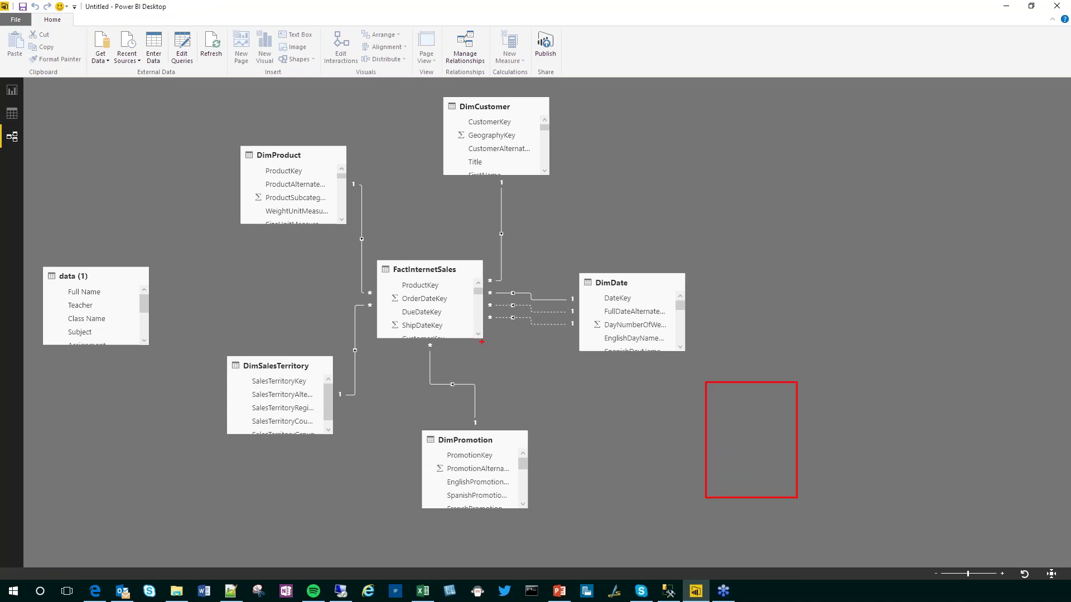
# Step: Mark links from a separate date table to FactInternetSales and DimDate in the relationships diagram, and circle the FullDateAlternateKey field
pyautogui.moveTo(481, 342); pyautogui.dragTo(706, 408)
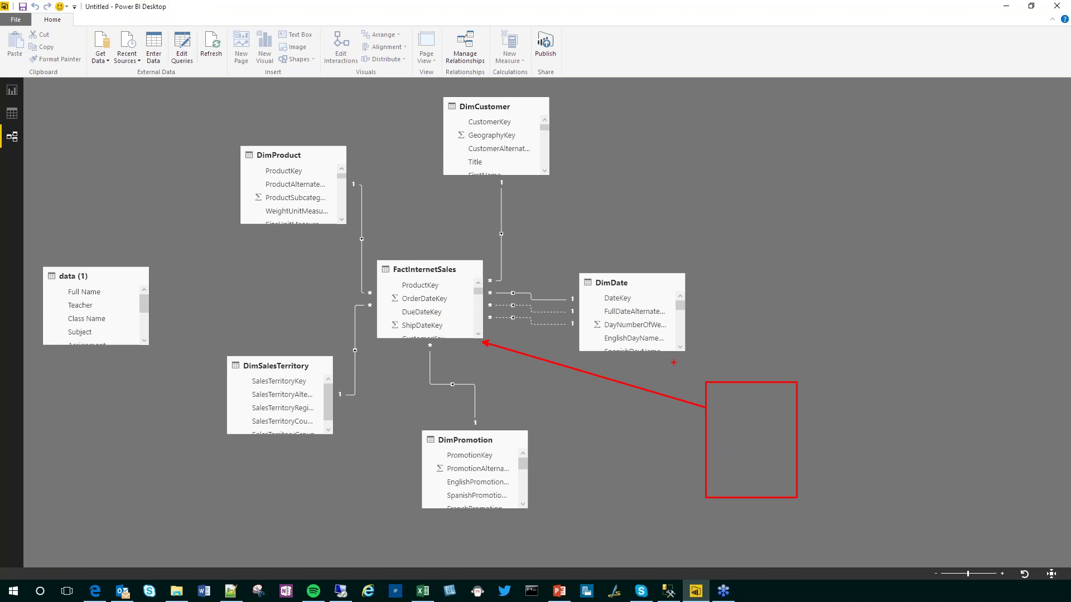
pyautogui.moveTo(678, 348); pyautogui.dragTo(712, 401)
pyautogui.moveTo(640, 311)
pyautogui.mouseDown()
pyautogui.moveTo(594, 309)
pyautogui.moveTo(683, 321)
pyautogui.moveTo(634, 301)
pyautogui.mouseUp()
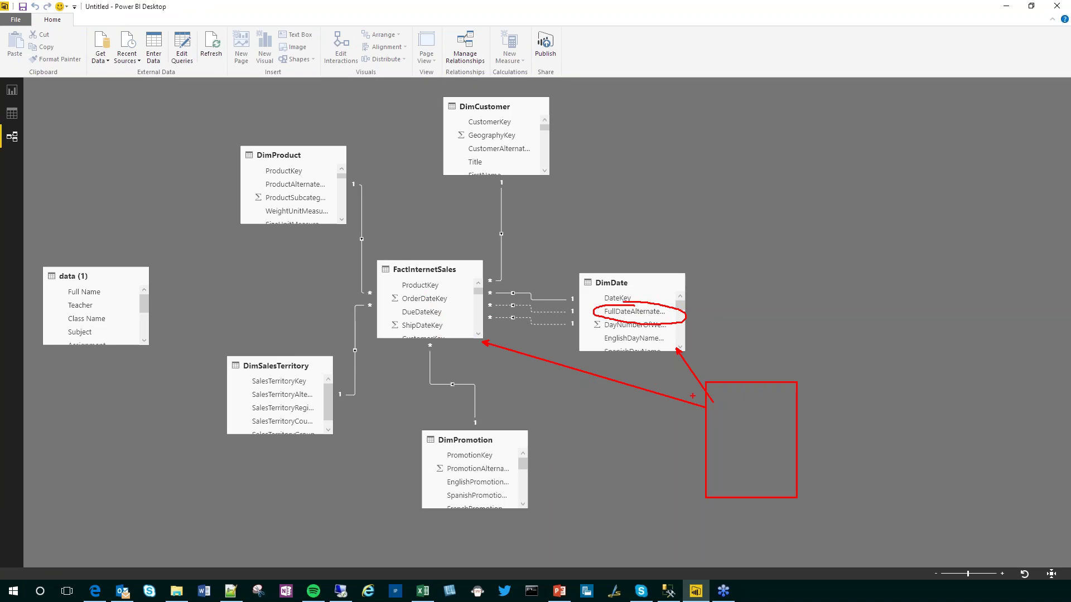
# Step: Return to the report page and point out the date hierarchy levels under FullDateAlternateKey on the visual's axis
pyautogui.click(11, 90)
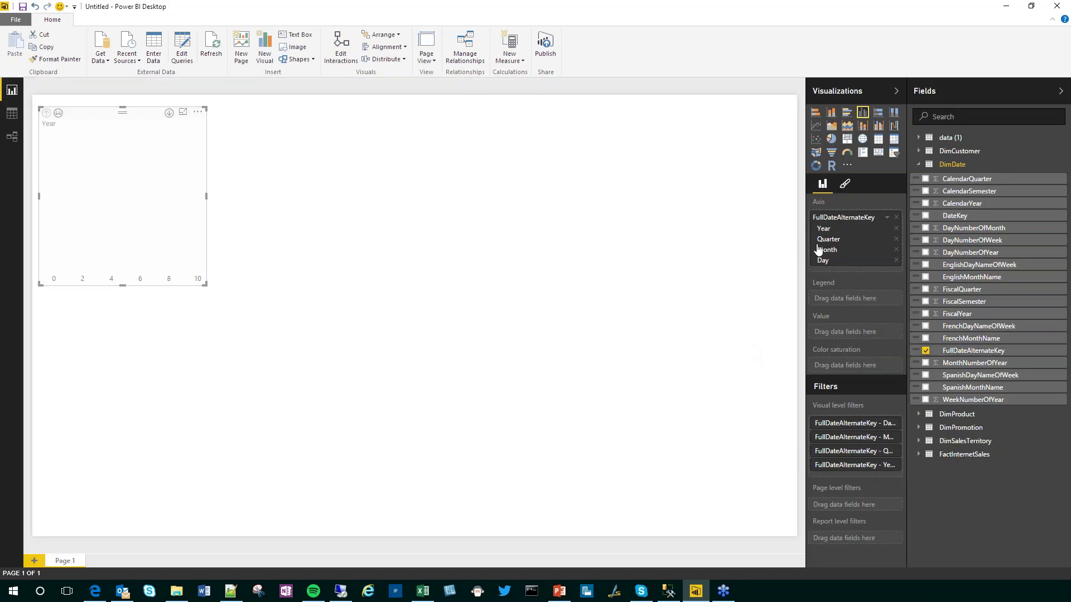
pyautogui.hotkey('ctrl', '2')
pyautogui.moveTo(808, 233)
pyautogui.mouseDown()
pyautogui.moveTo(766, 248)
pyautogui.moveTo(792, 263)
pyautogui.mouseUp()
pyautogui.moveTo(808, 254)
pyautogui.mouseDown()
pyautogui.moveTo(791, 274)
pyautogui.moveTo(809, 316)
pyautogui.mouseUp()
pyautogui.press('Escape')
# Step: Review the Auto Date/Time setting in the current file's data load options and cancel without changing anything
pyautogui.click(21, 19)
pyautogui.moveTo(55, 187)
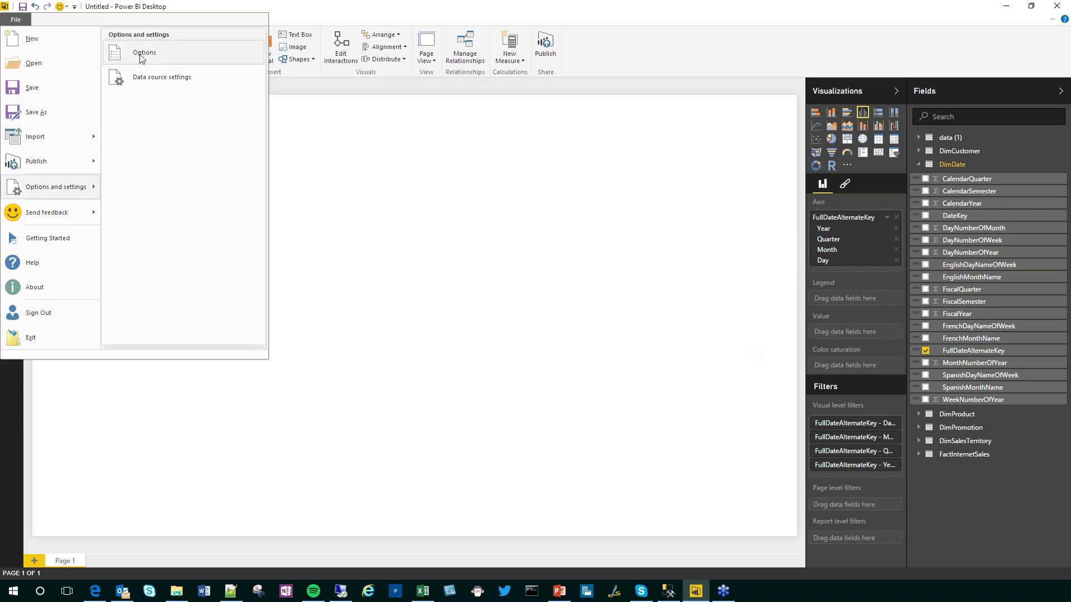
pyautogui.click(141, 56)
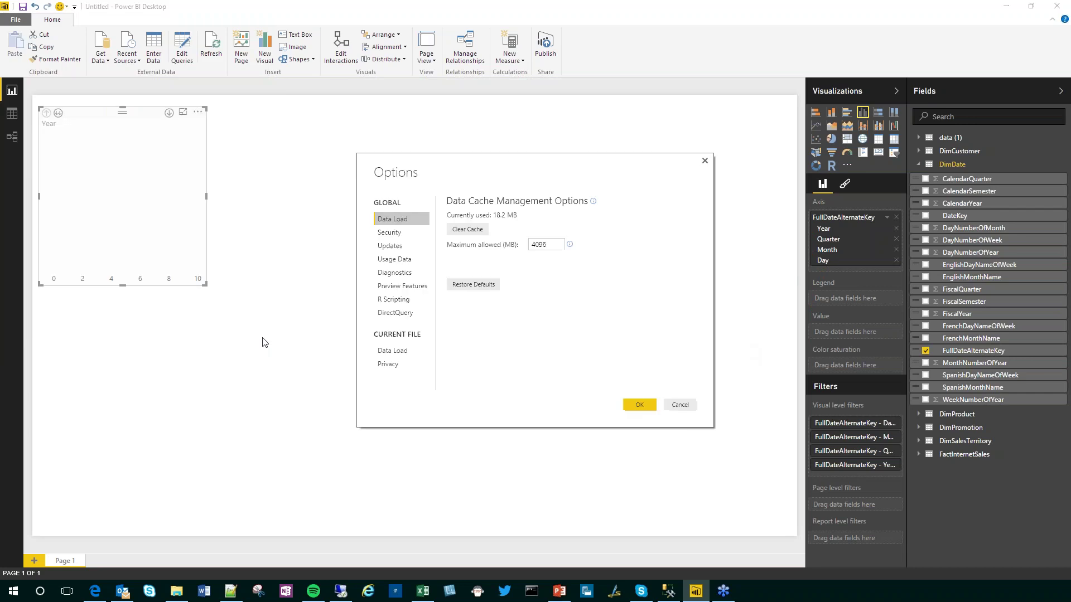
pyautogui.click(392, 351)
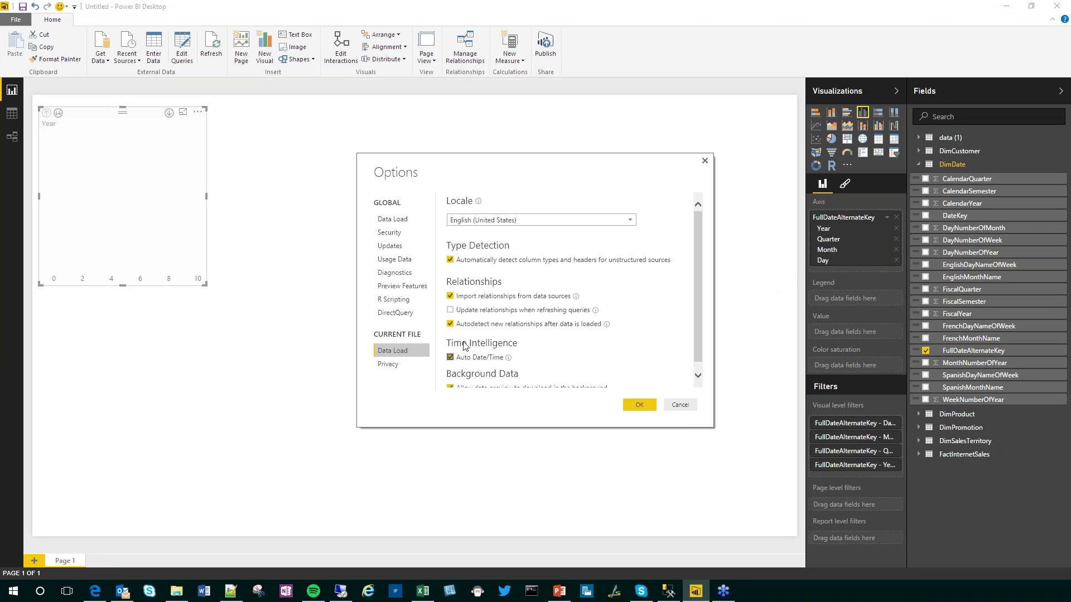
pyautogui.click(679, 405)
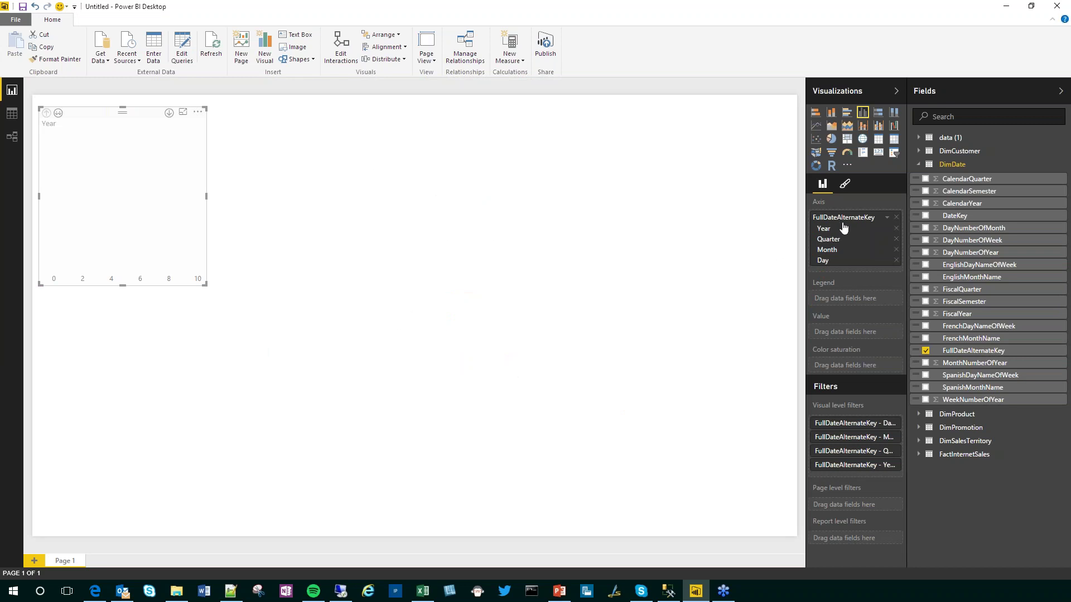
# Step: Switch the visual's axis from Date Hierarchy to the plain FullDateAlternateKey field and enlarge the visual on the page
pyautogui.click(888, 218)
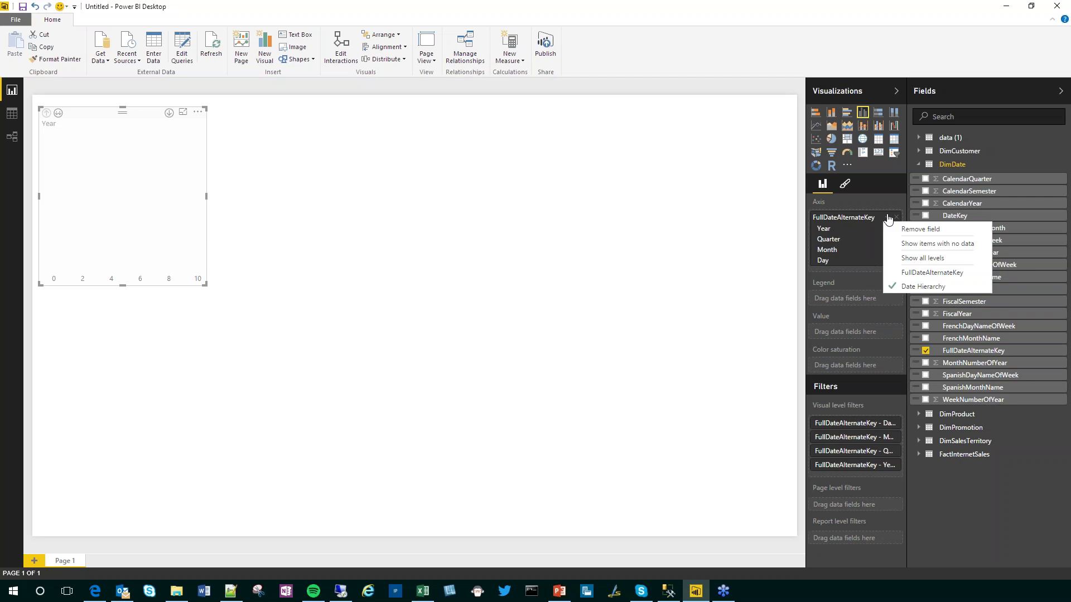
pyautogui.click(931, 273)
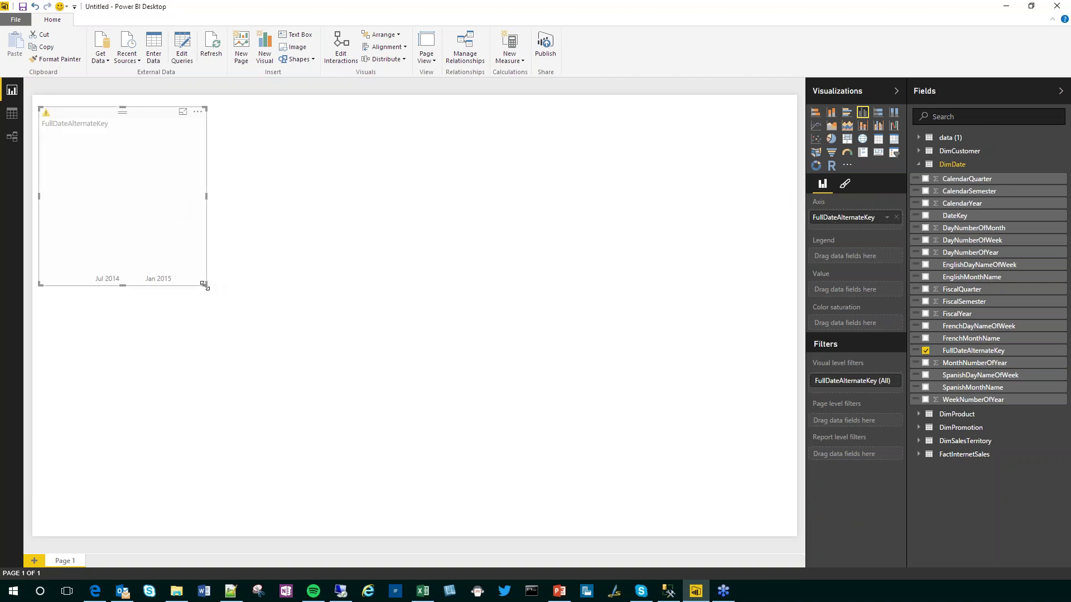
pyautogui.moveTo(205, 285); pyautogui.dragTo(488, 389)
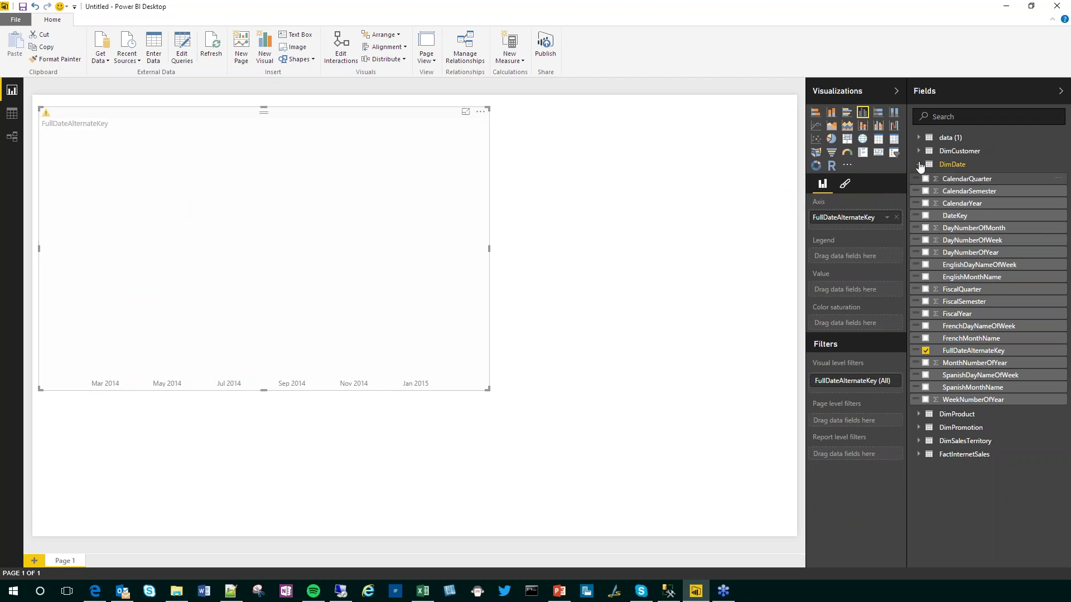
# Step: Add SalesAmount from FactInternetSales as the column chart's value and widen the chart slightly
pyautogui.click(918, 164)
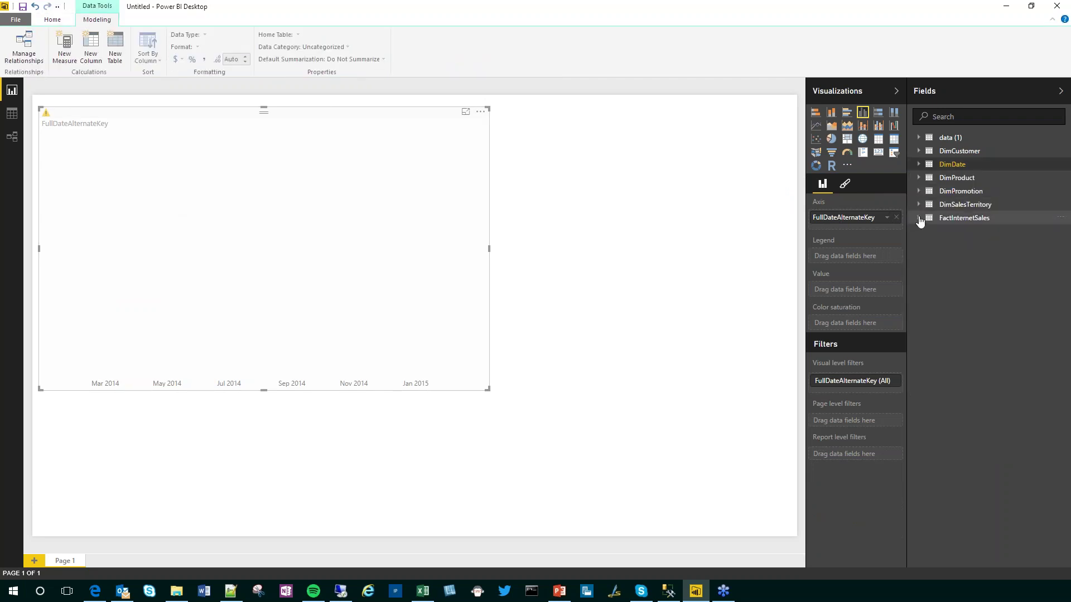
pyautogui.click(919, 219)
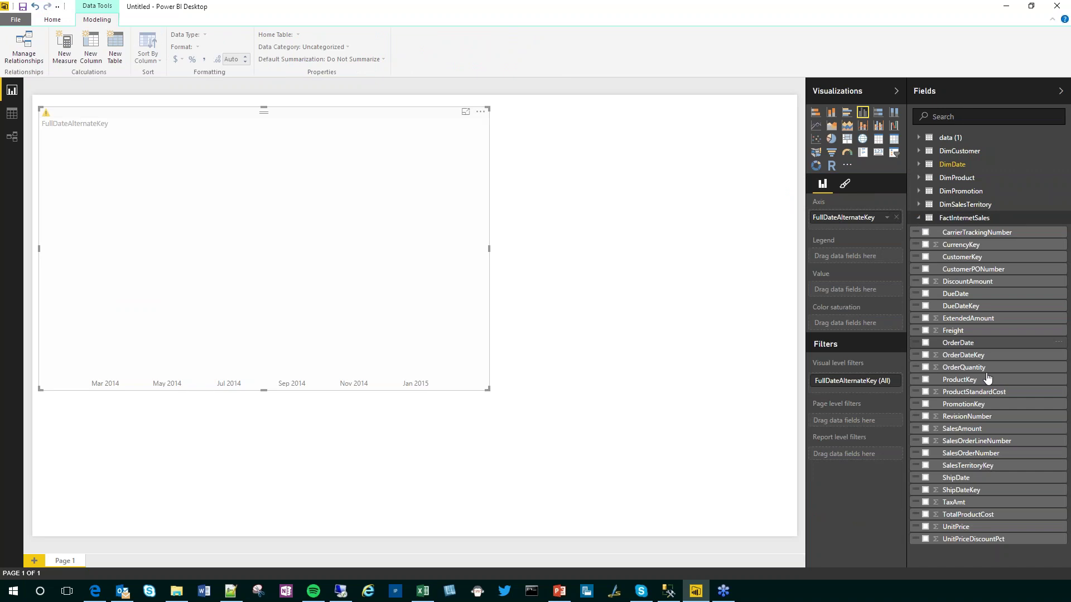
pyautogui.click(925, 430)
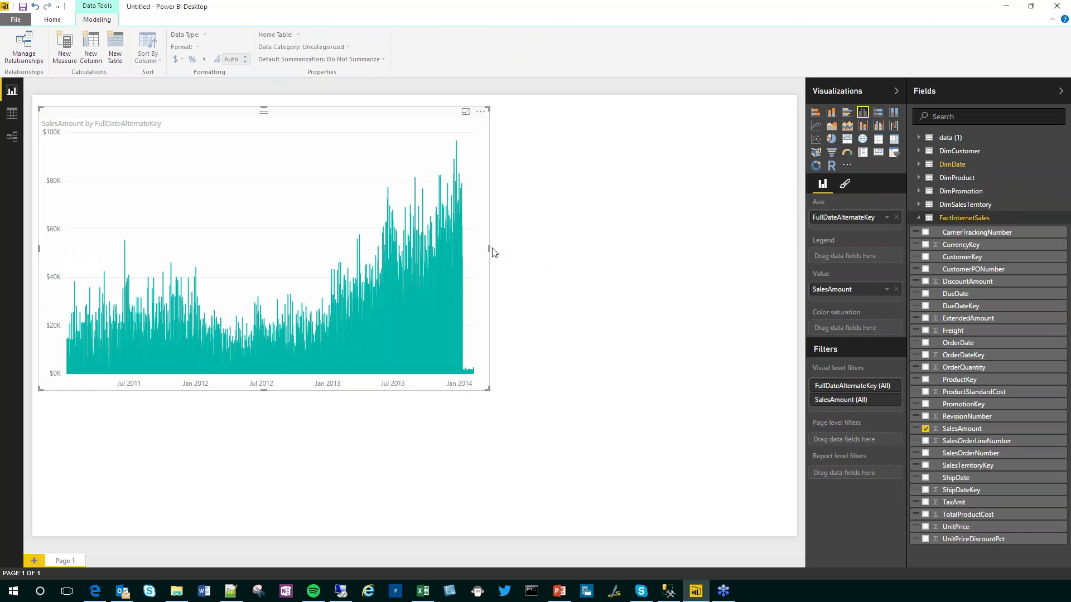
pyautogui.moveTo(489, 248); pyautogui.dragTo(493, 248)
pyautogui.click(469, 315)
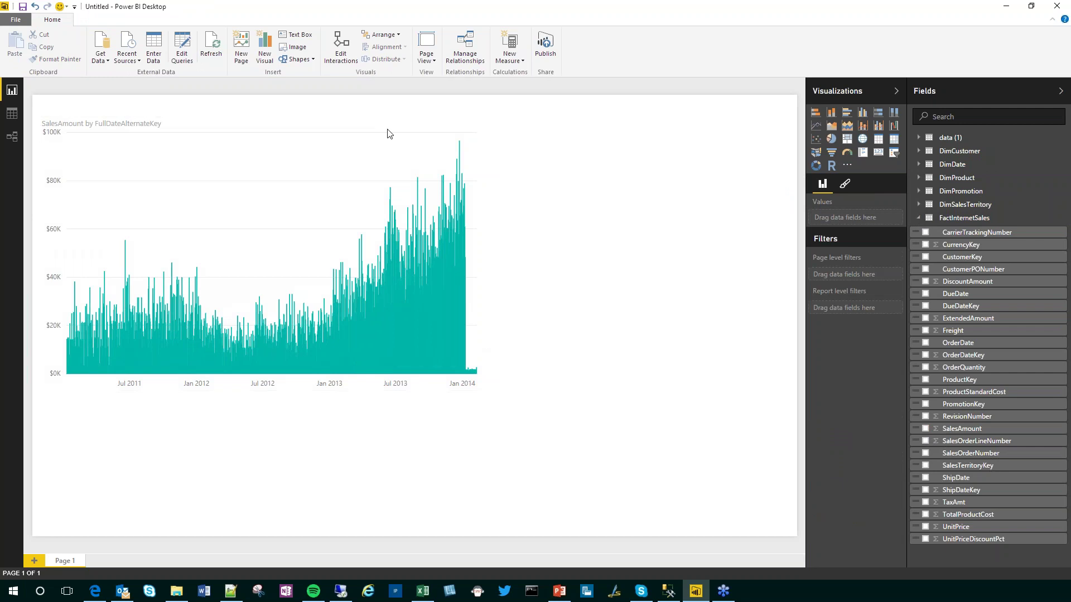
# Step: Switch the SalesAmount chart's FullDateAlternateKey axis back to Date Hierarchy
pyautogui.click(490, 160)
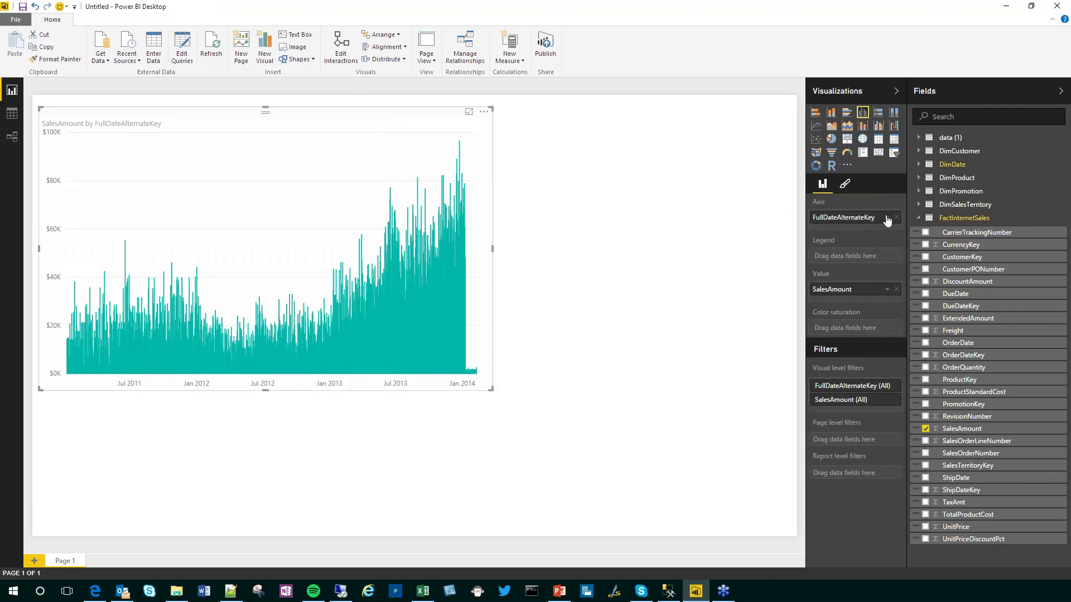
pyautogui.click(886, 218)
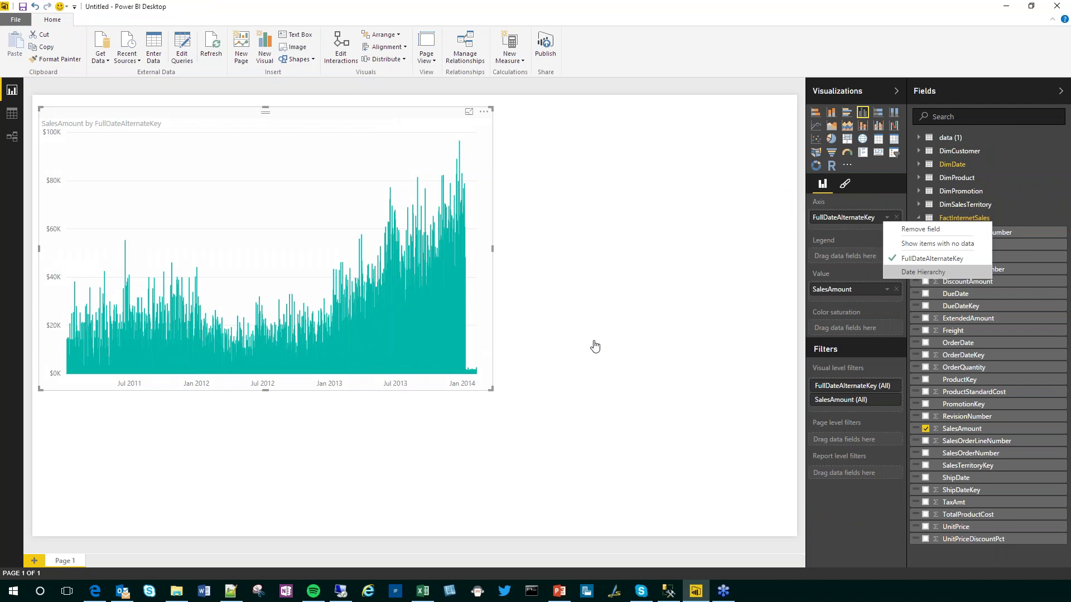
pyautogui.press('Return')
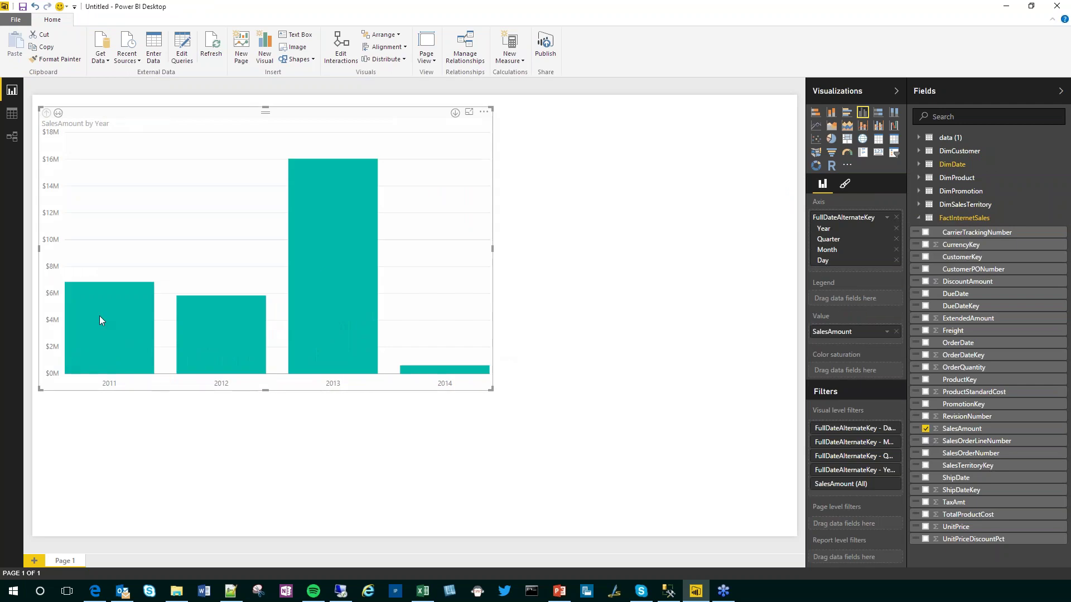
# Step: Point out the Drill Down control on the SalesAmount by Year chart and turn drill-down mode on
pyautogui.moveTo(288, 334)
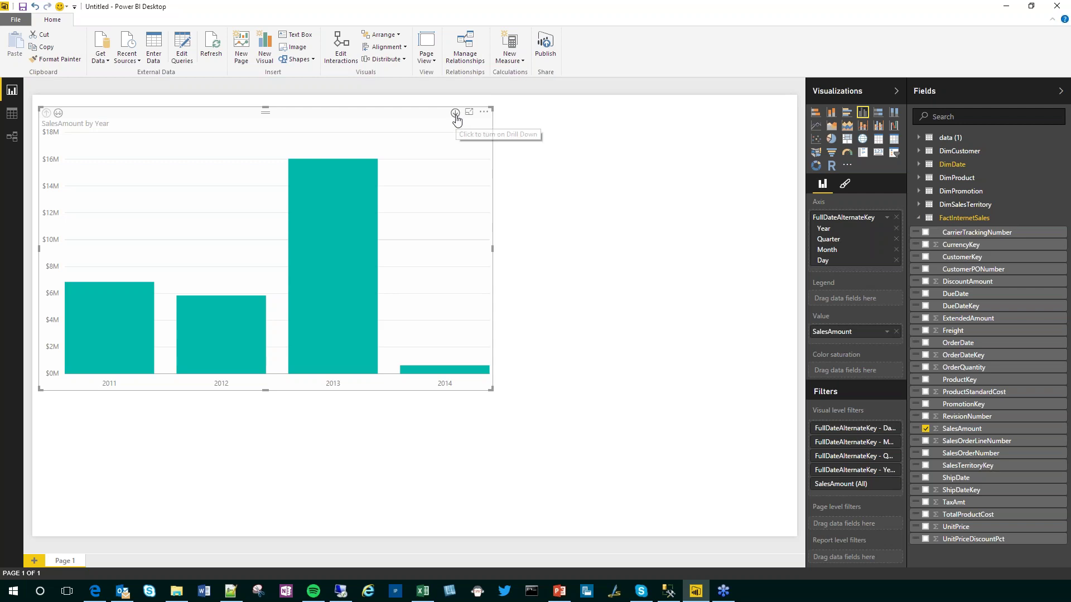
pyautogui.moveTo(454, 125); pyautogui.dragTo(460, 181)
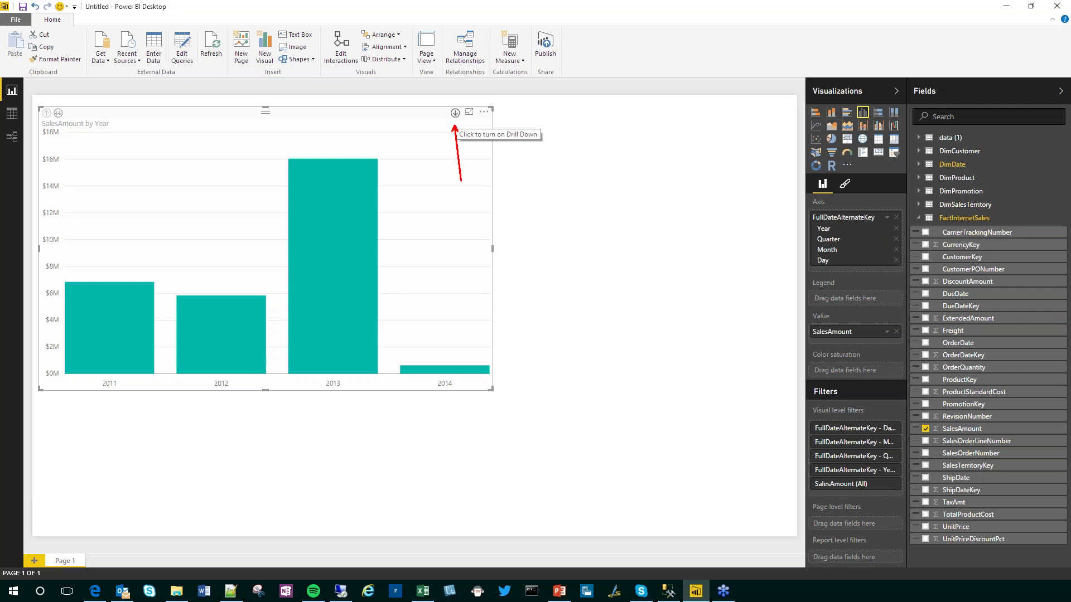
pyautogui.moveTo(456, 102)
pyautogui.mouseDown()
pyautogui.moveTo(446, 123)
pyautogui.moveTo(469, 102)
pyautogui.moveTo(461, 108)
pyautogui.mouseUp()
pyautogui.press('Escape')
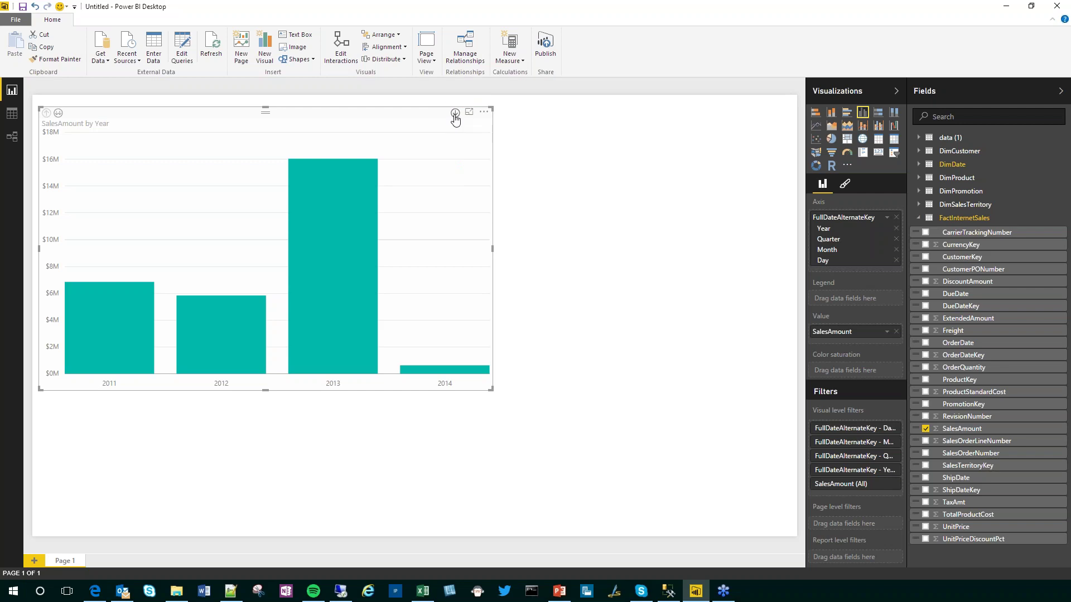
pyautogui.click(454, 113)
pyautogui.hotkey('ctrl', '2')
pyautogui.moveTo(458, 103)
pyautogui.mouseDown()
pyautogui.moveTo(452, 125)
pyautogui.moveTo(464, 104)
pyautogui.mouseUp()
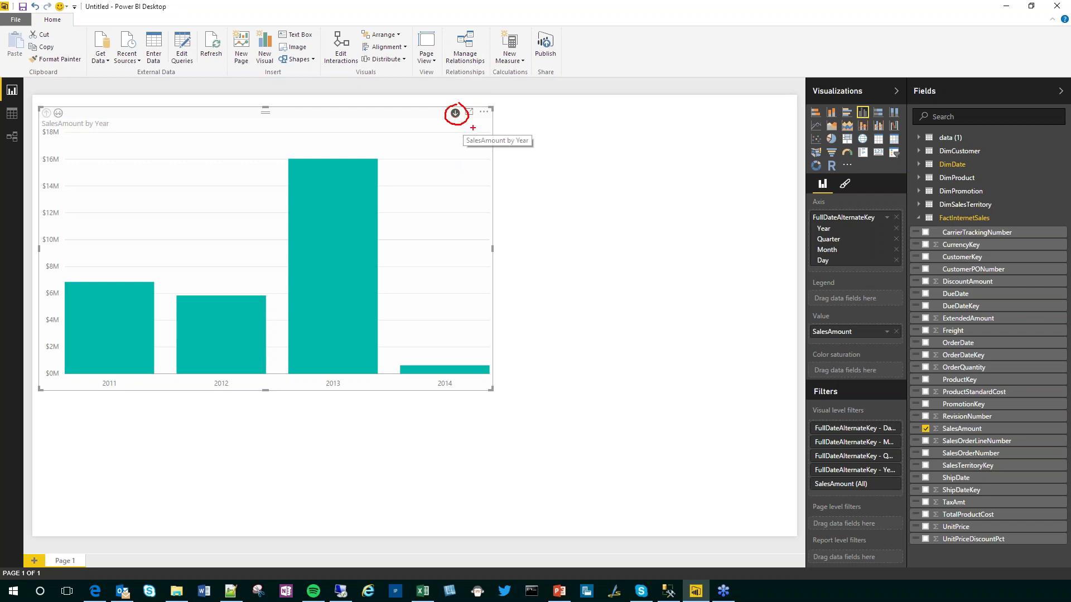
pyautogui.press('Escape')
# Step: Drill down in the SalesAmount chart through 2013, Qtr 4 and December to the daily level
pyautogui.moveTo(335, 243)
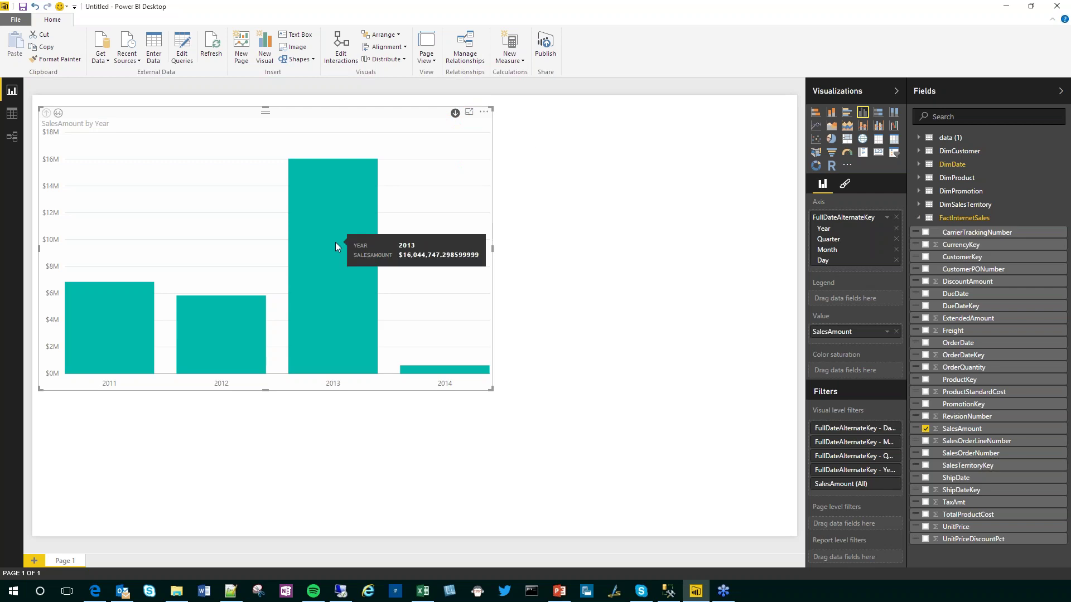
pyautogui.click(336, 242)
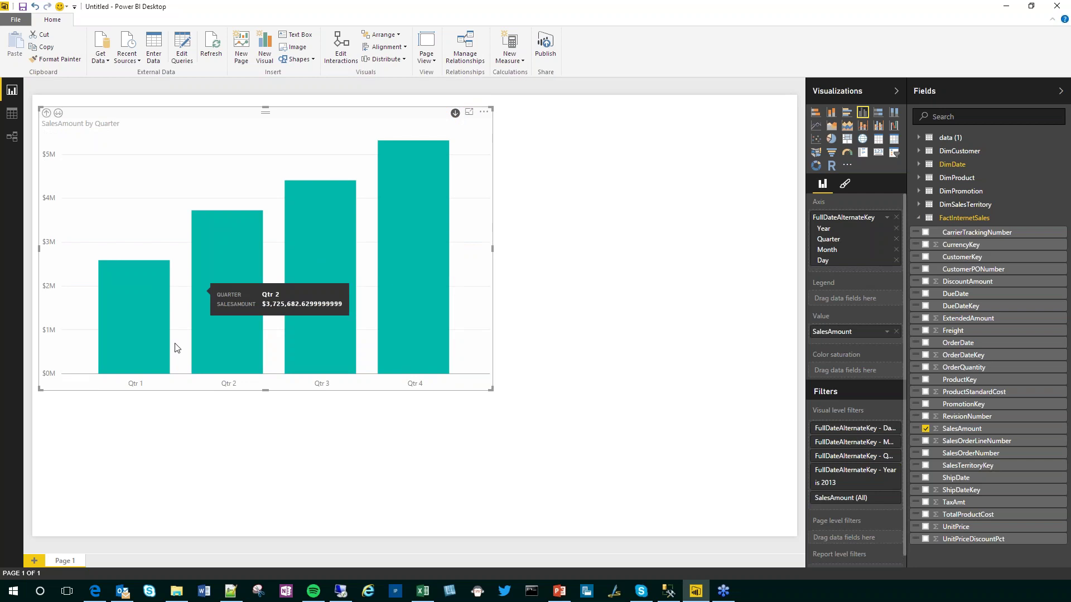
pyautogui.click(404, 249)
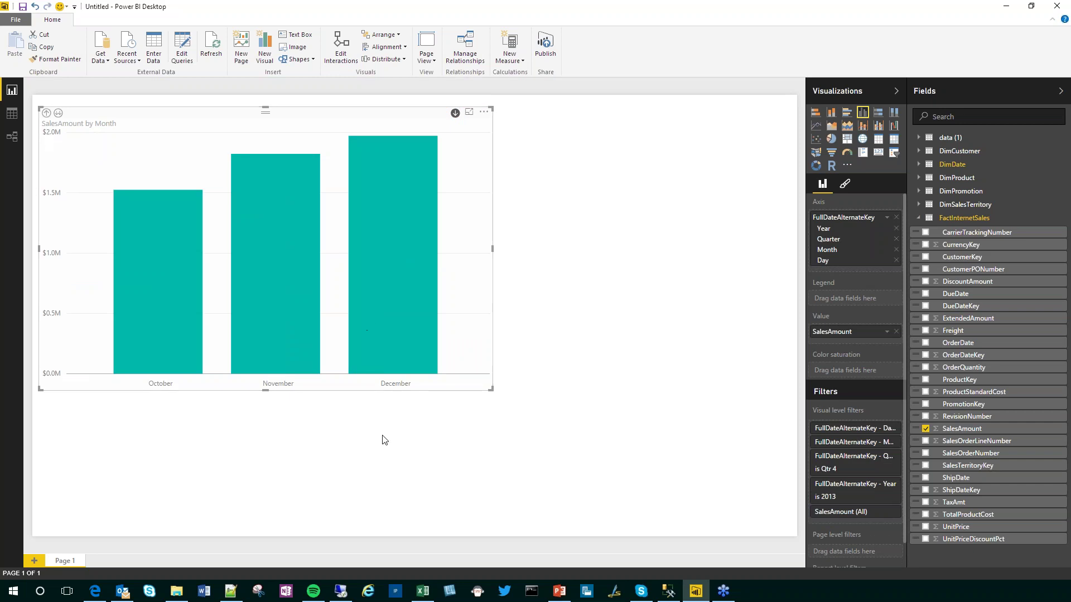
pyautogui.moveTo(409, 231)
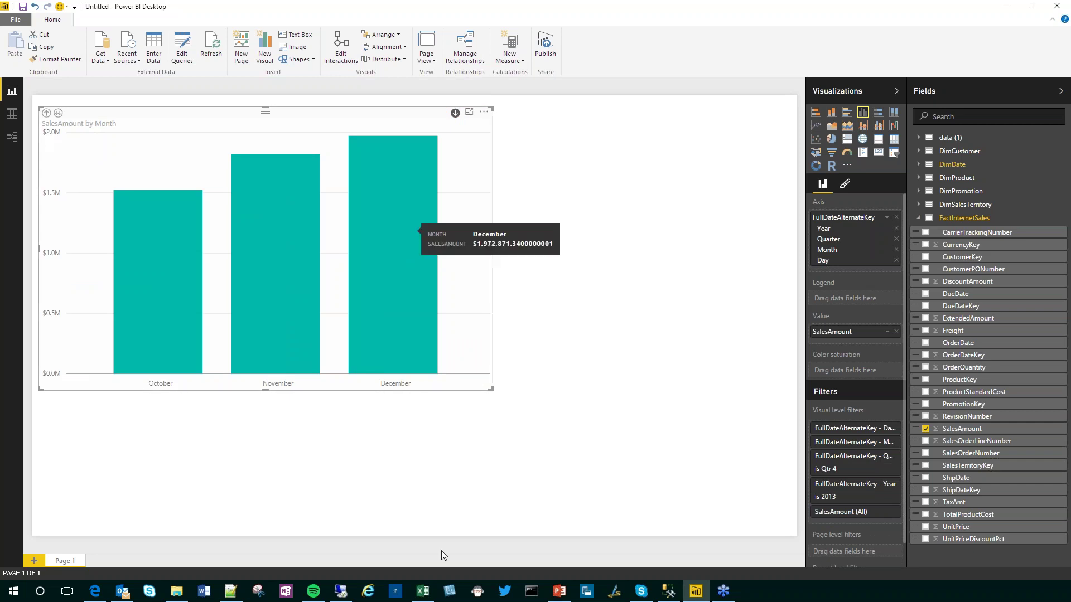
pyautogui.click(409, 230)
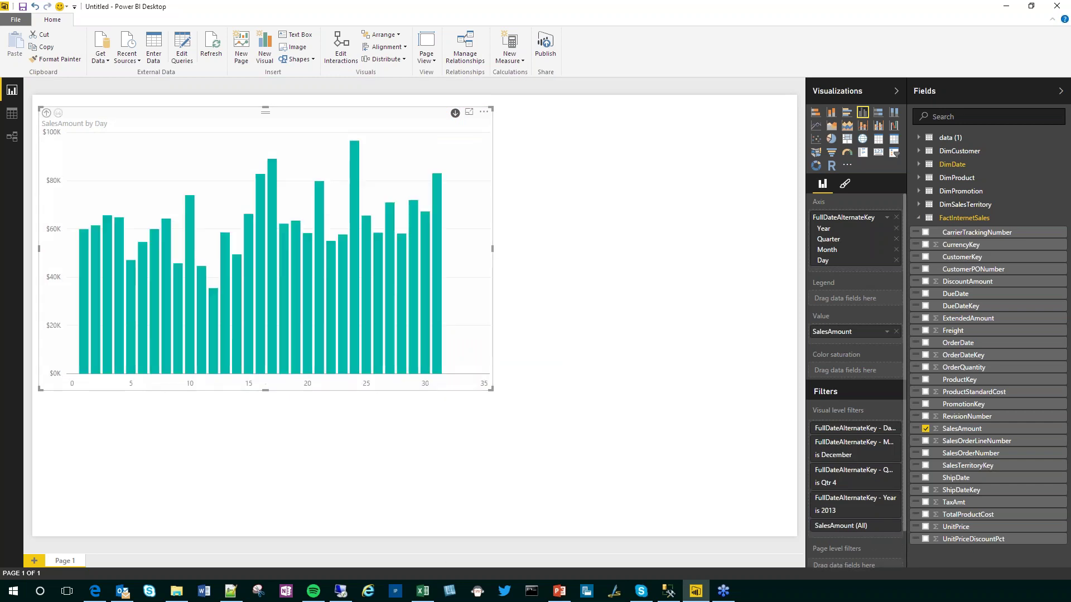
# Step: Drill the SalesAmount chart back up from the daily level to the yearly level
pyautogui.click(230, 591)
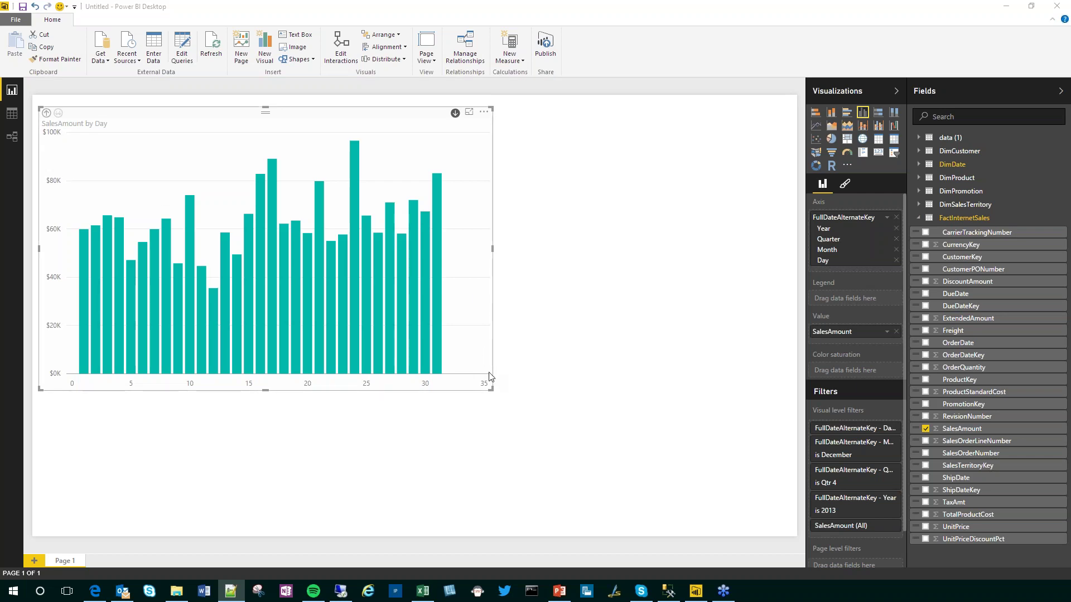
pyautogui.click(46, 114)
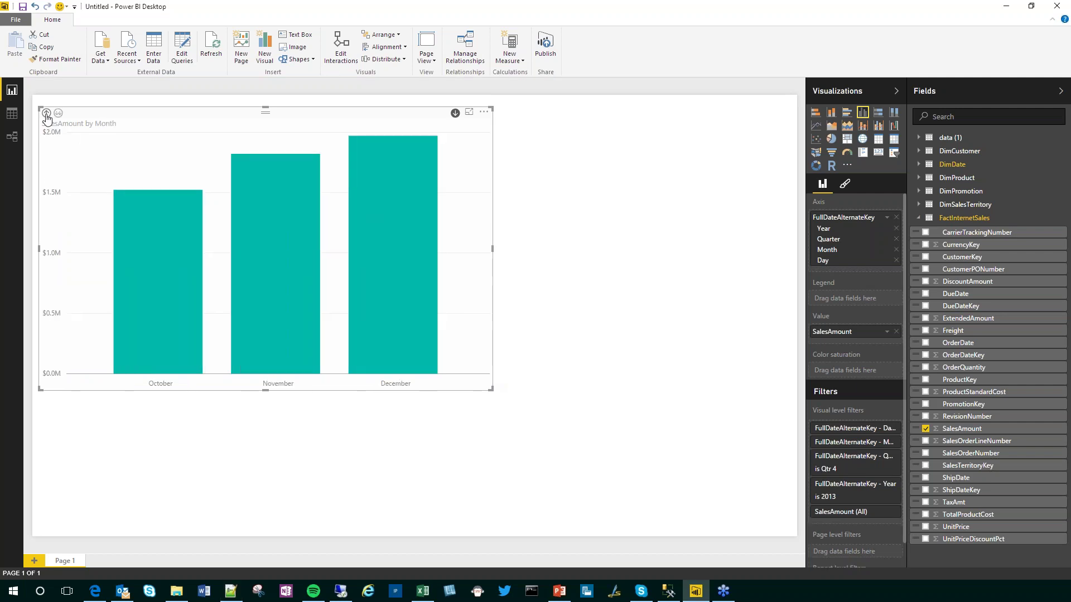
pyautogui.click(47, 114)
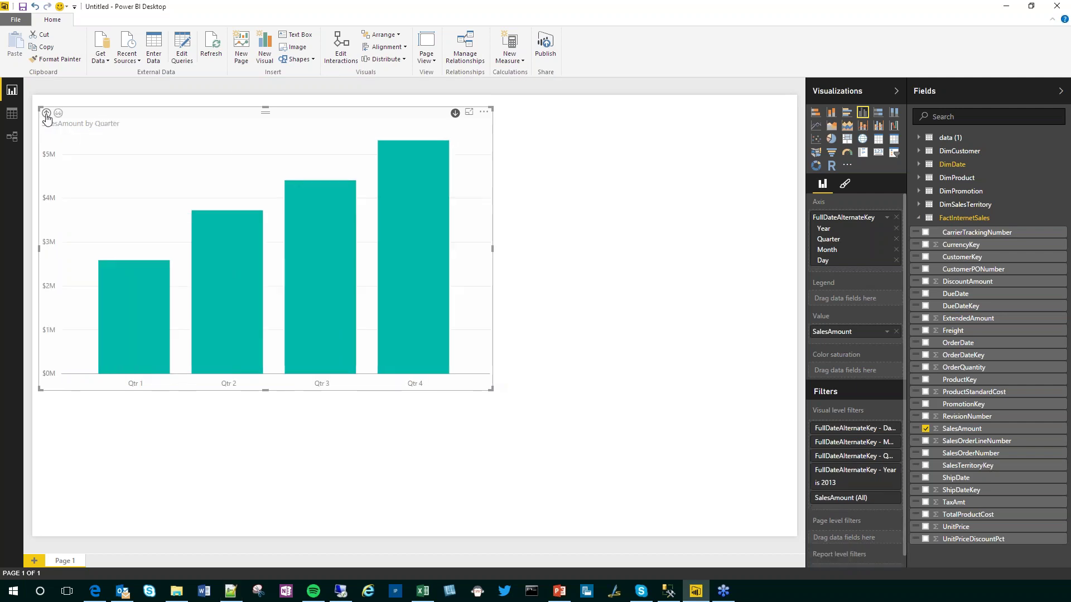
pyautogui.click(47, 114)
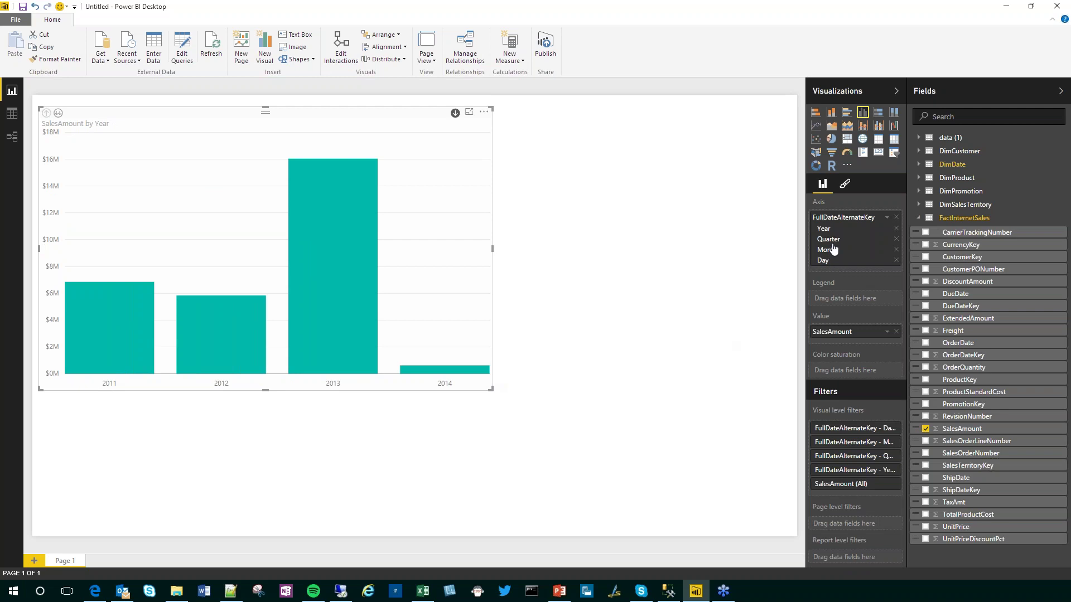
# Step: Remove the Quarter and Day levels from the chart's date hierarchy and drill into 2013 by month
pyautogui.click(896, 239)
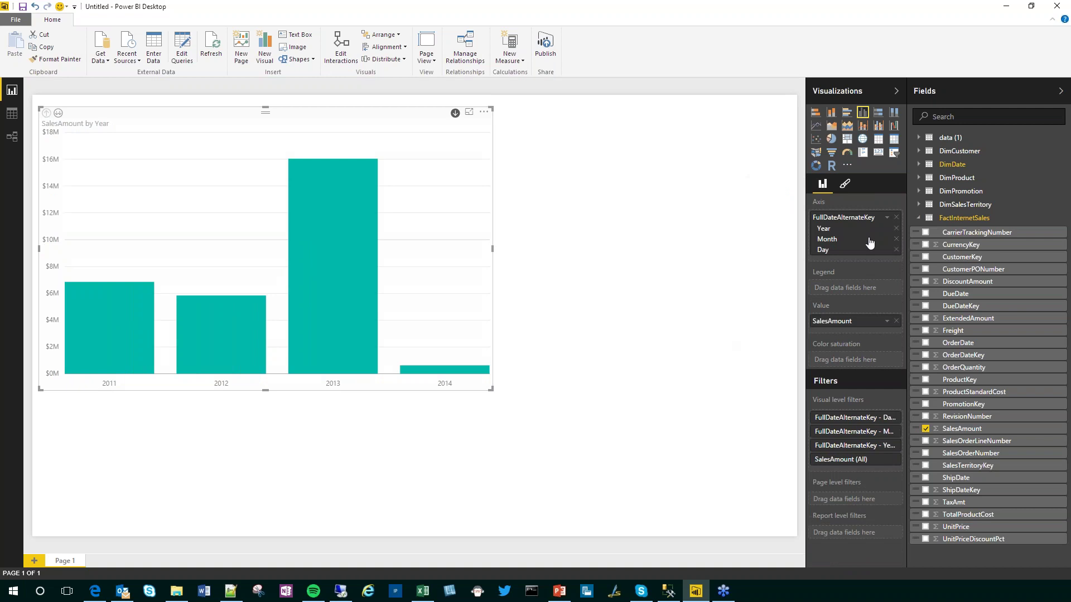
pyautogui.click(344, 247)
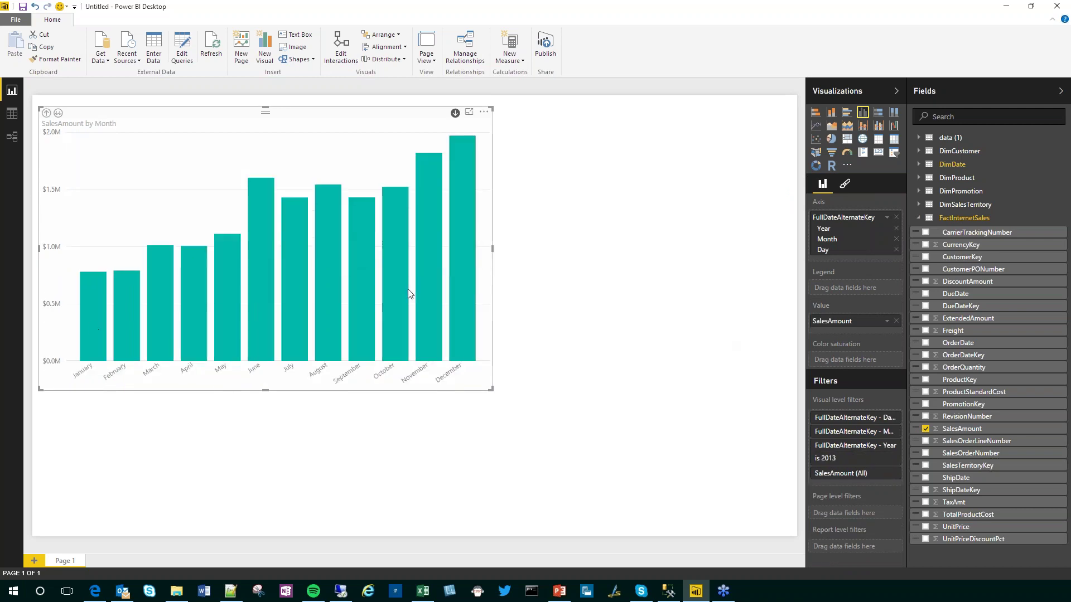
pyautogui.moveTo(409, 294)
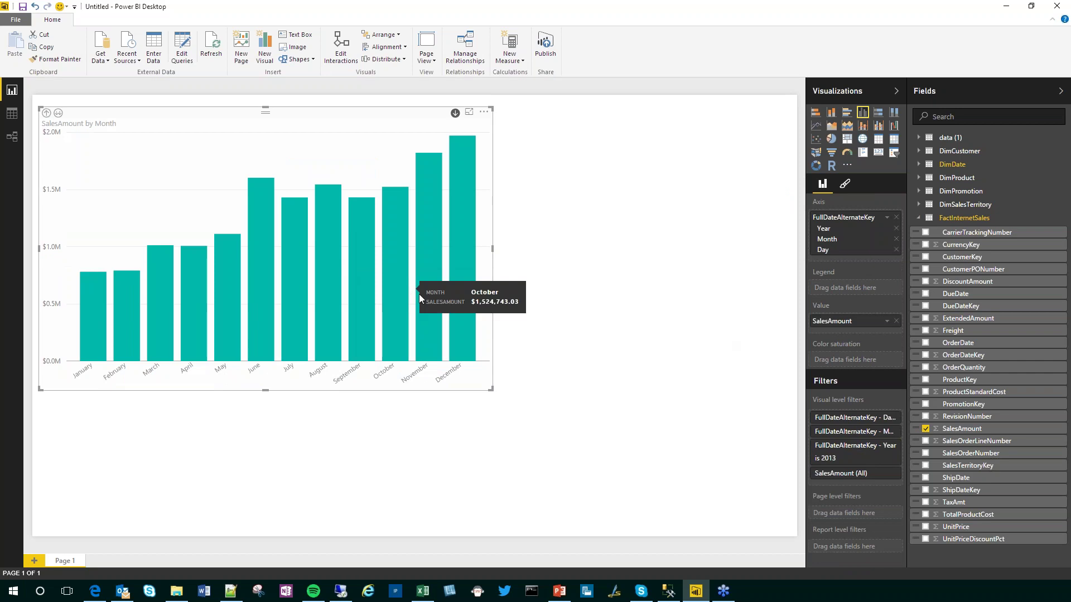
pyautogui.click(896, 250)
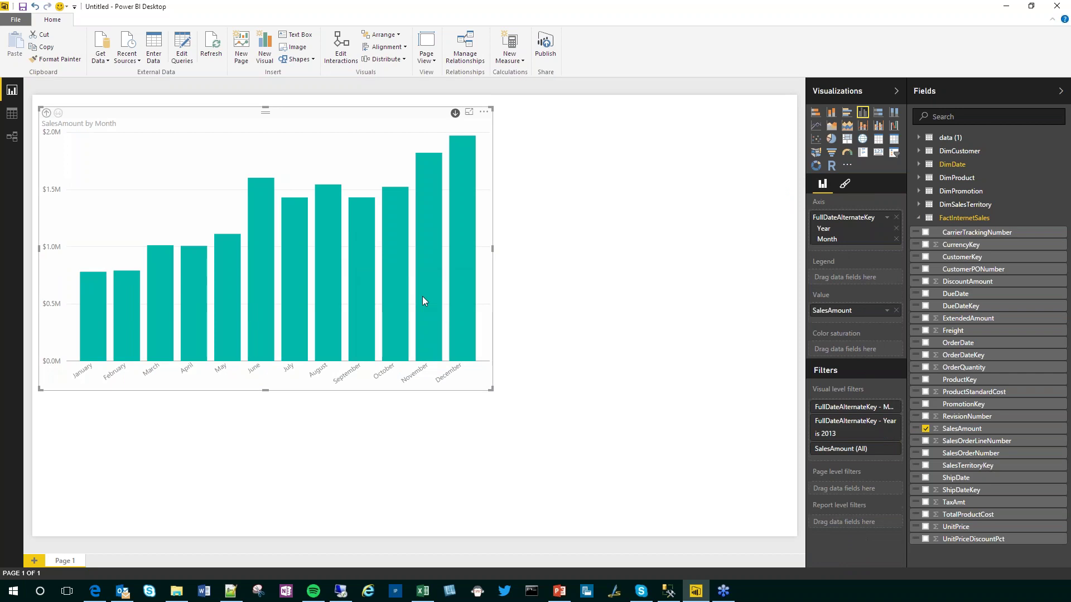
pyautogui.moveTo(491, 304)
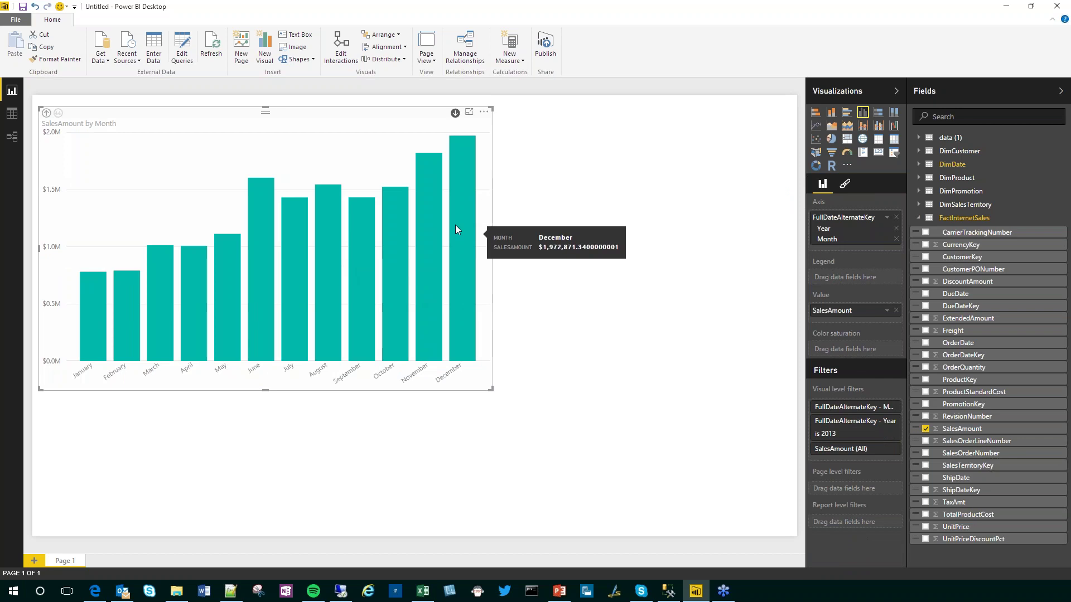
# Step: Drill the chart back up to years and restore its full date hierarchy by switching the axis to plain FullDateAlternateKey and back to Date Hierarchy
pyautogui.click(46, 112)
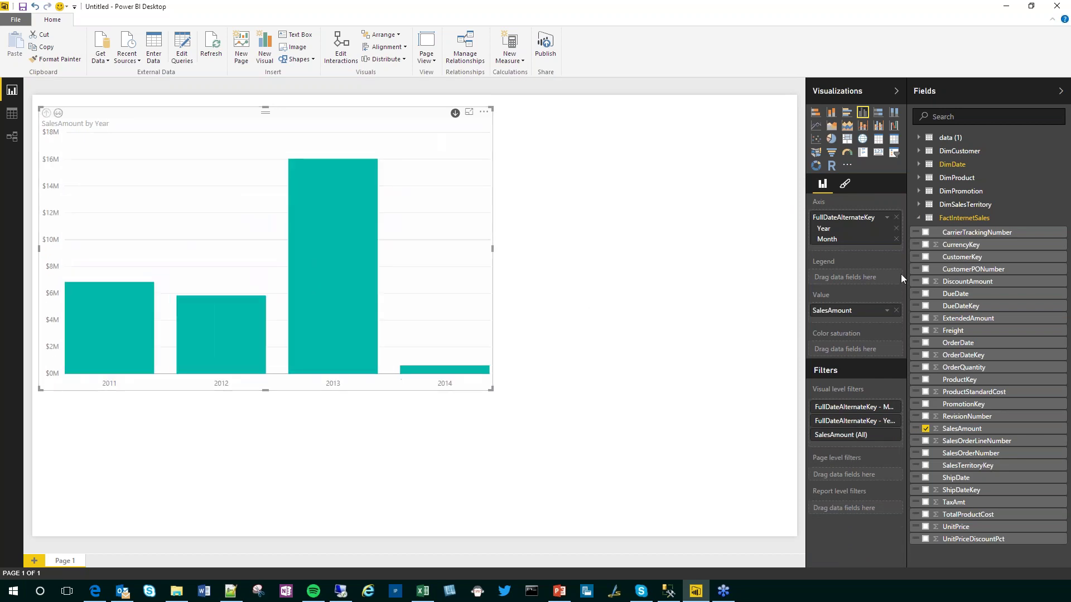
pyautogui.click(888, 220)
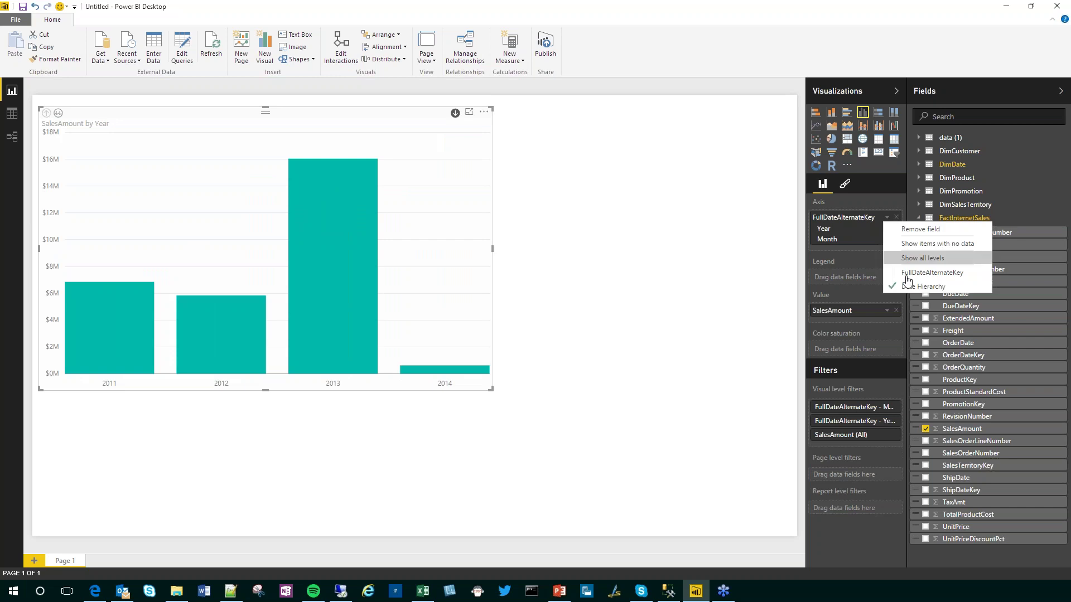
pyautogui.click(898, 277)
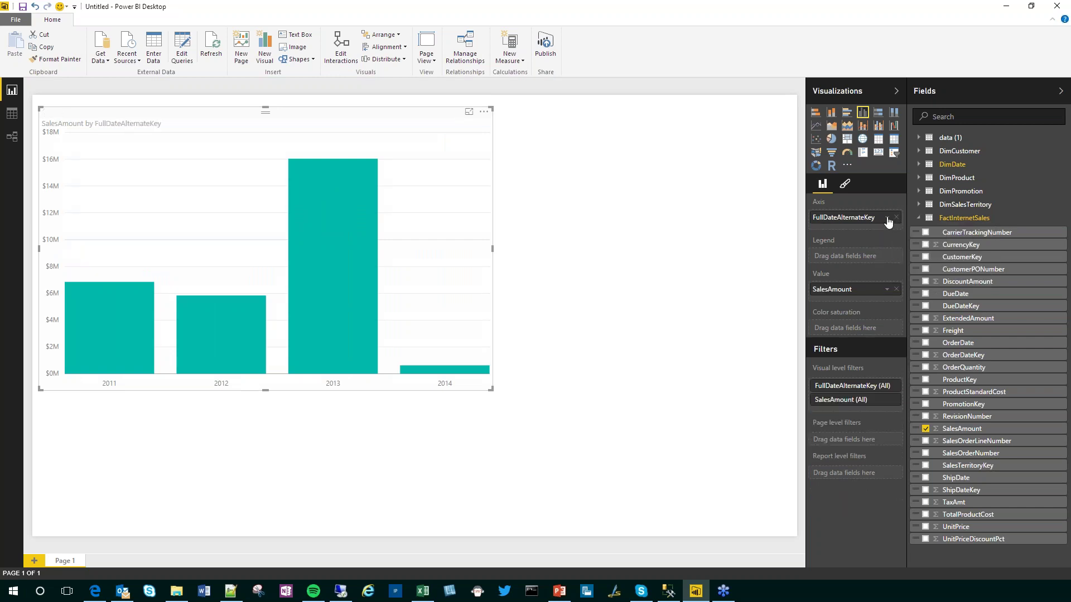
pyautogui.click(887, 218)
pyautogui.click(919, 273)
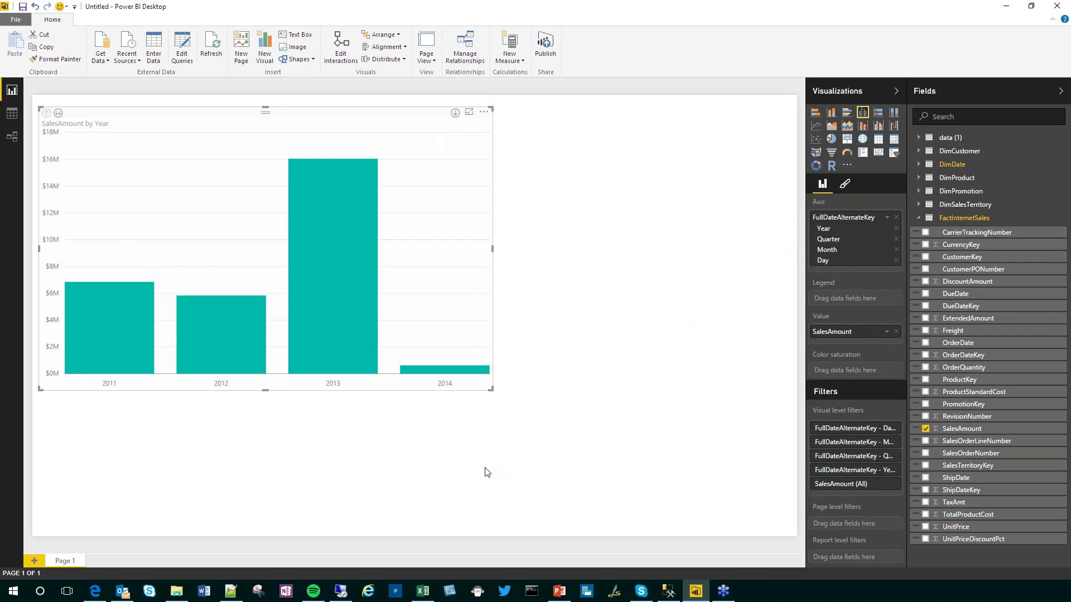
# Step: Add a new measure named Total Sales Amount in the data view and begin its formula with the SUM function
pyautogui.click(13, 115)
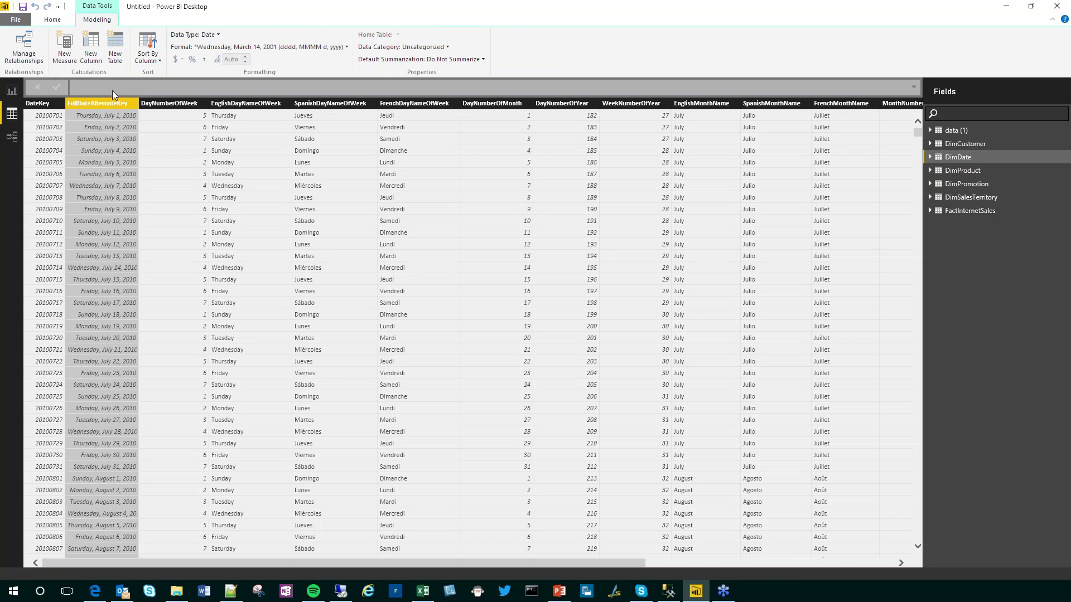
pyautogui.click(69, 58)
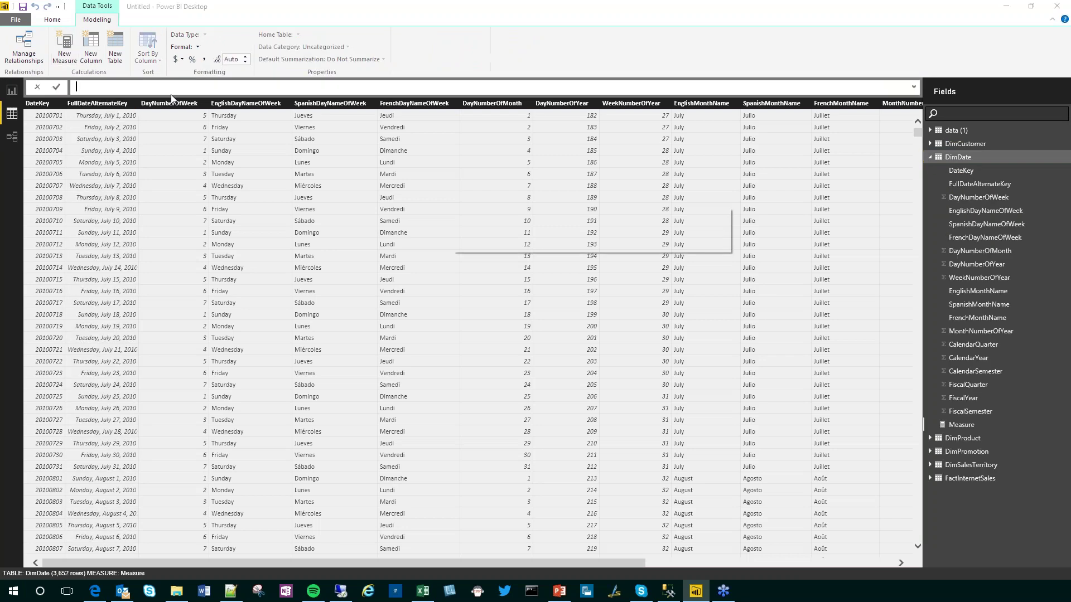
pyautogui.write('T')
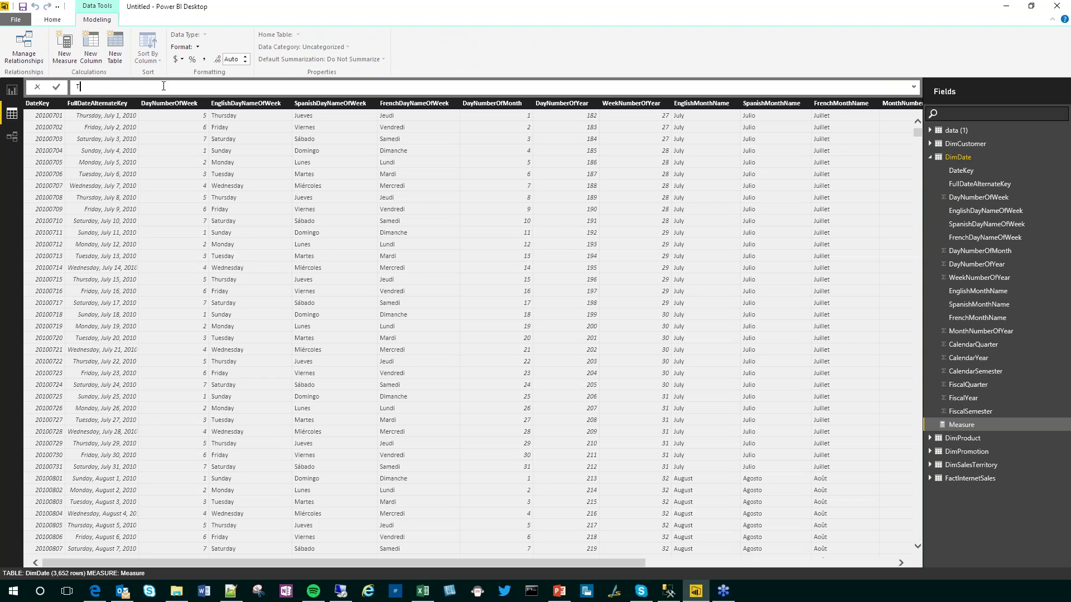
pyautogui.write('otal Sales Amount')
pyautogui.write('= sum')
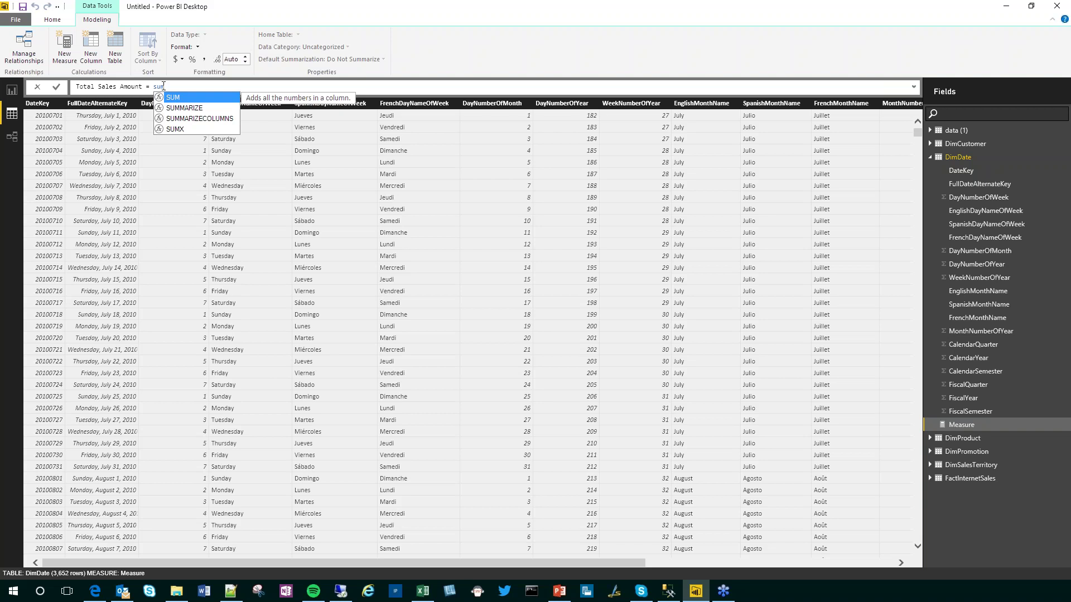
pyautogui.press('Tab')
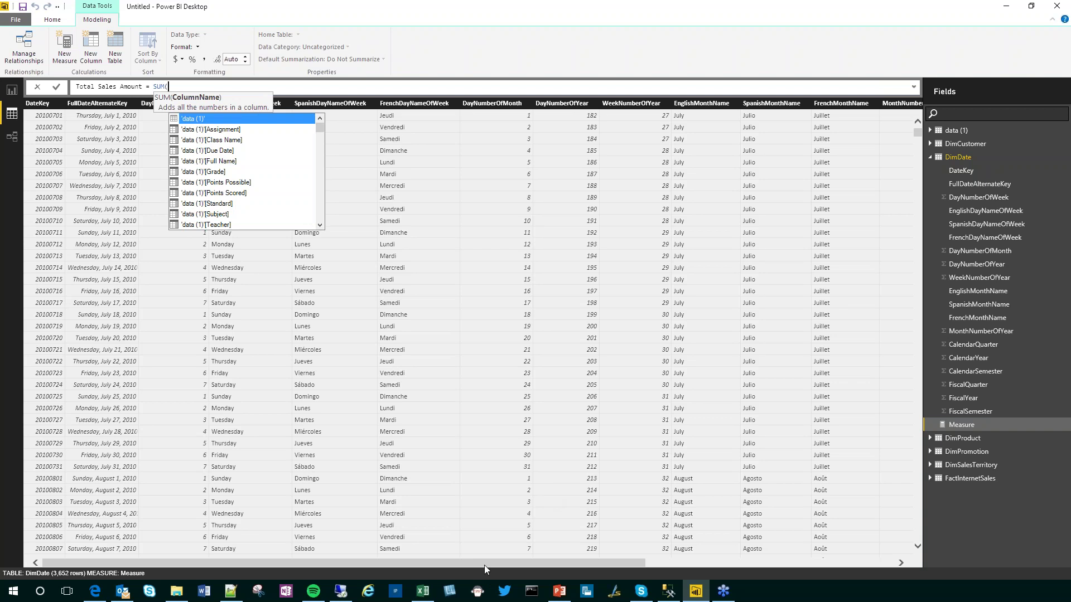
# Step: Complete the Total Sales Amount formula with FactInternetSales[SalesAmount] as the summed column and commit the measure
pyautogui.moveTo(484, 565); pyautogui.dragTo(680, 565)
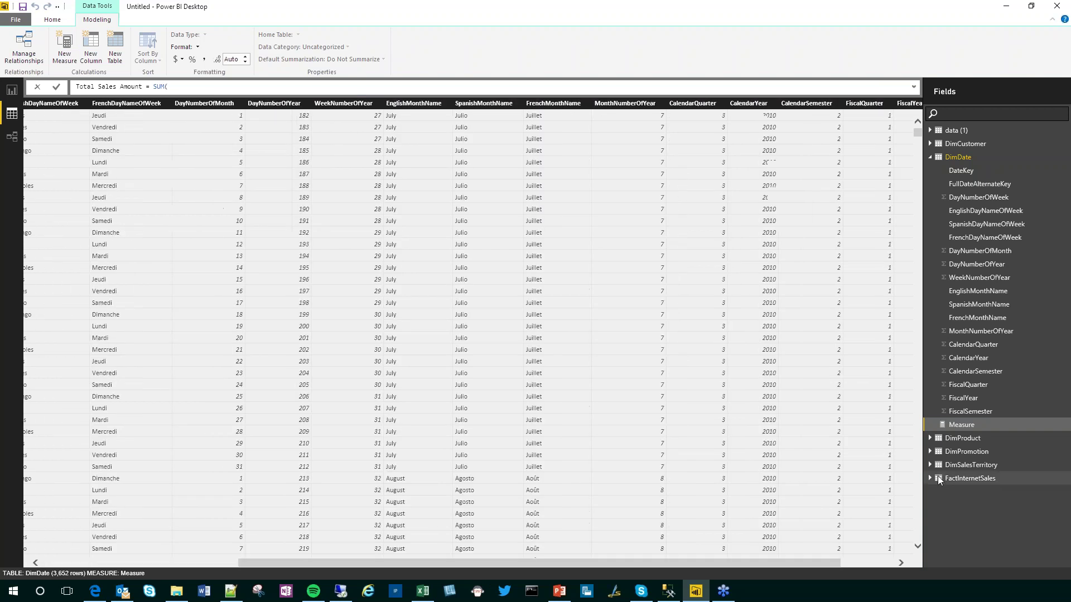
pyautogui.click(929, 475)
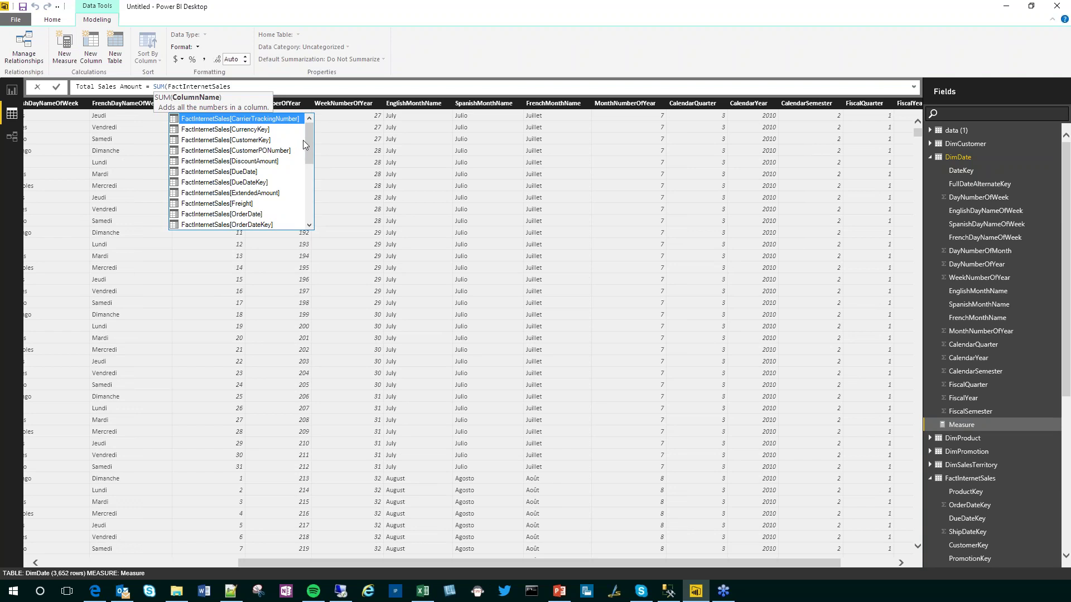
pyautogui.moveTo(306, 139); pyautogui.dragTo(307, 184)
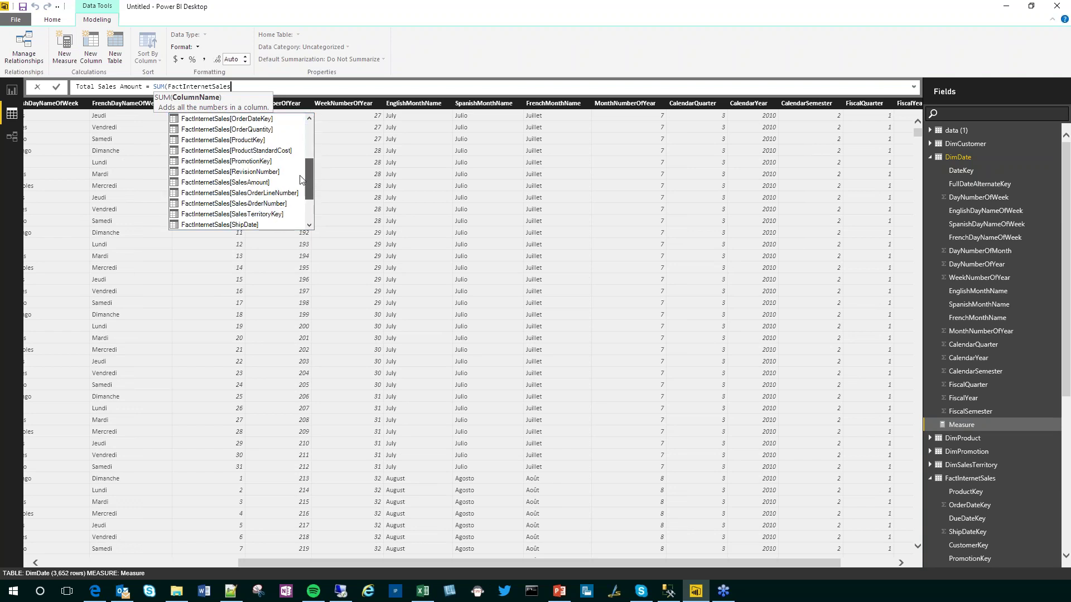
pyautogui.click(265, 183)
pyautogui.doubleClick(265, 183)
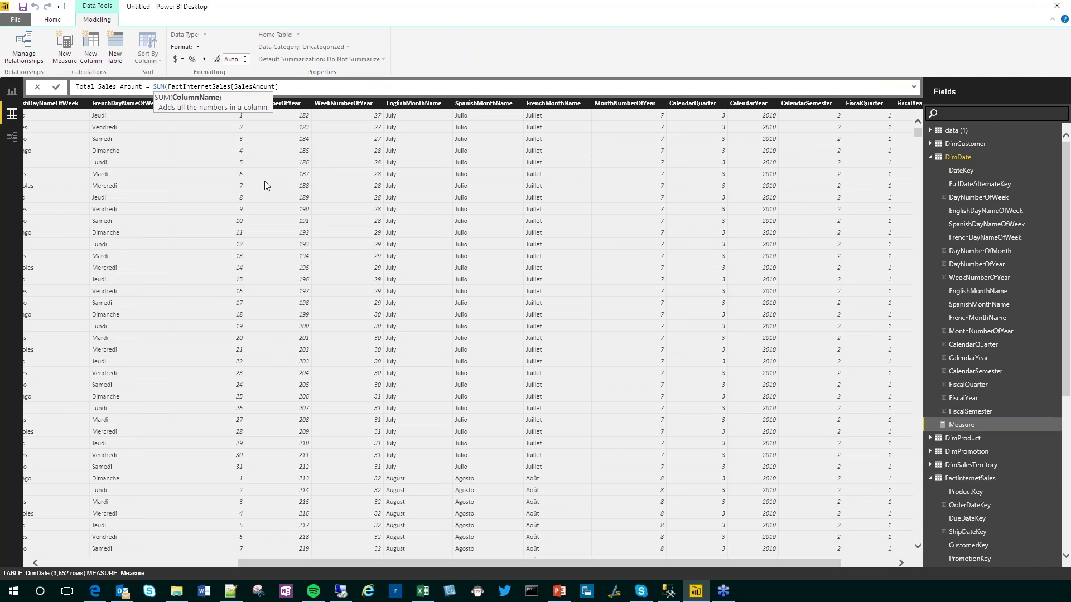
pyautogui.write(')')
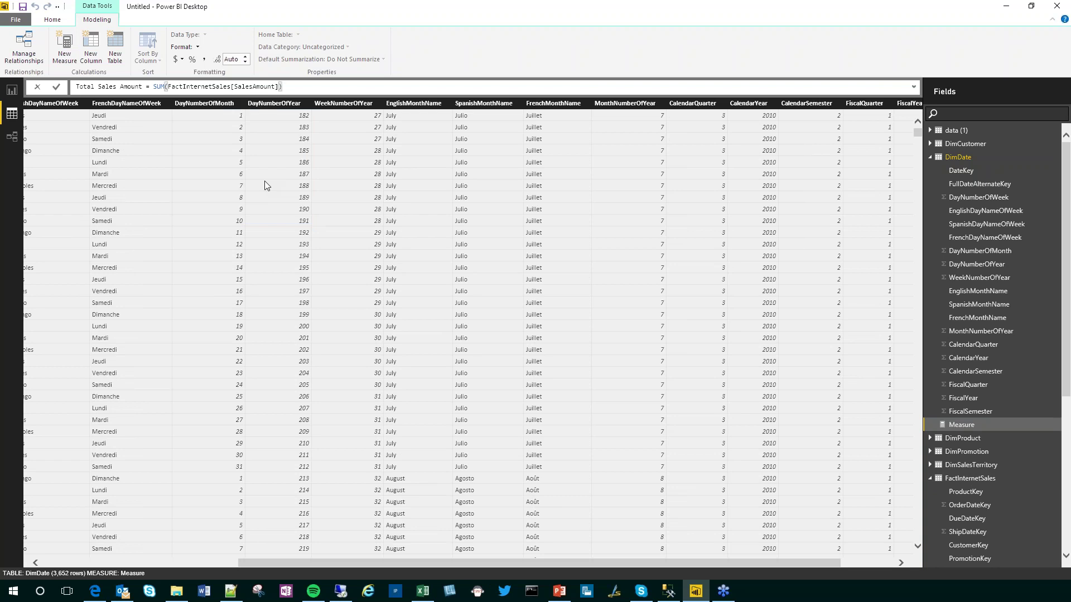
pyautogui.press('Return')
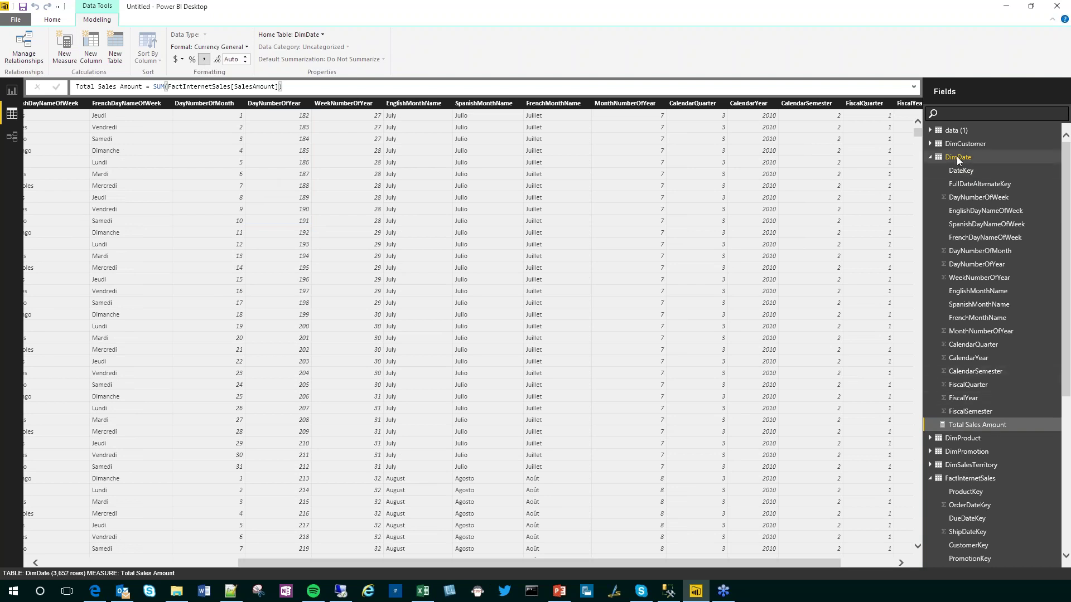
# Step: Set the Total Sales Amount measure's home table to FactInternetSales and its currency format to $ English (United States)
pyautogui.click(287, 86)
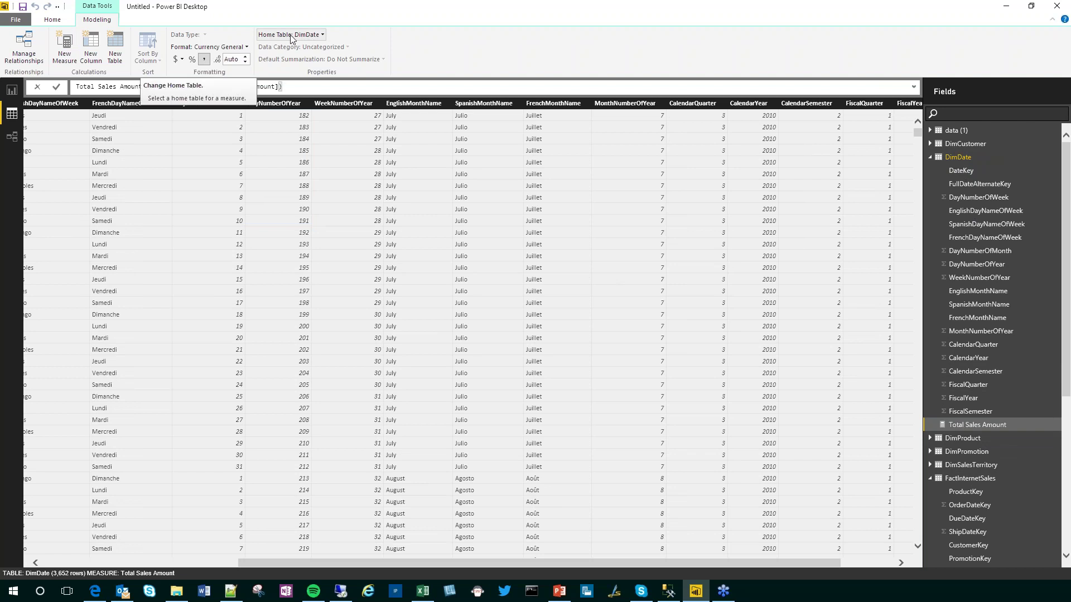
pyautogui.click(316, 35)
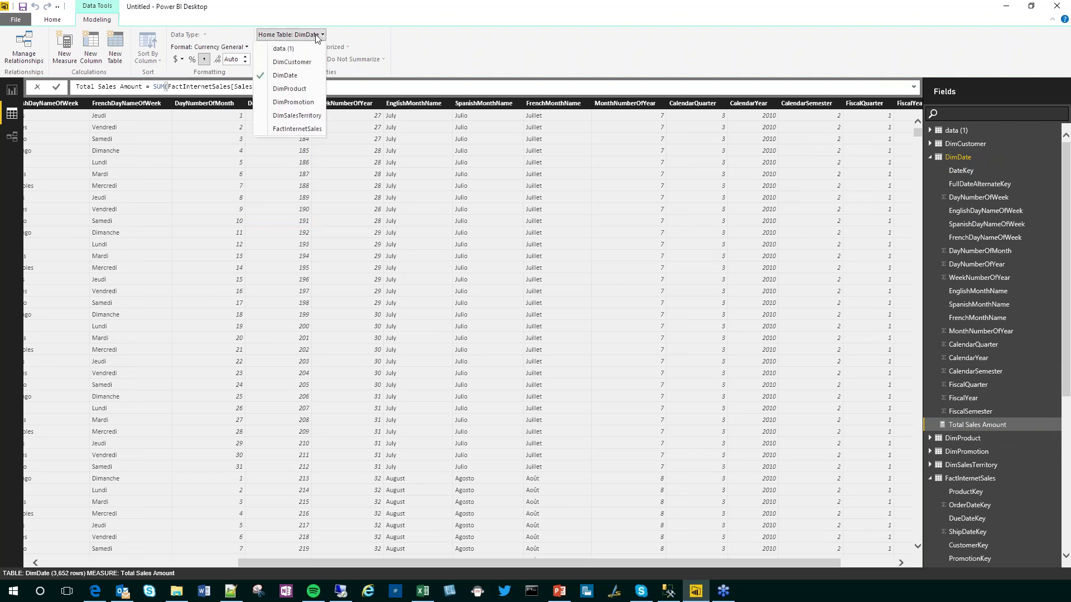
pyautogui.click(297, 129)
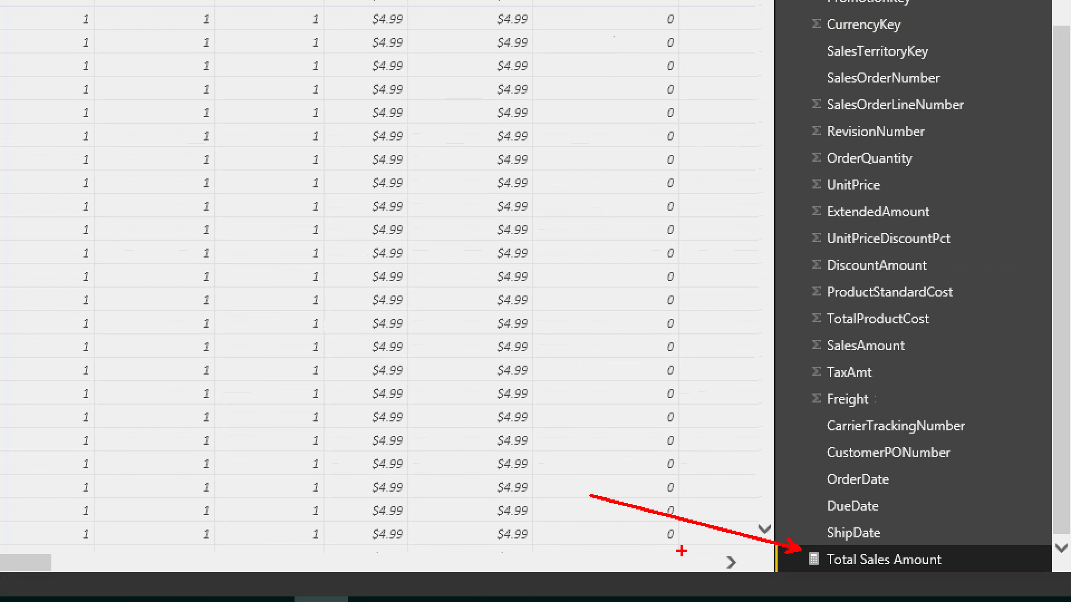
pyautogui.moveTo(799, 581); pyautogui.dragTo(815, 540)
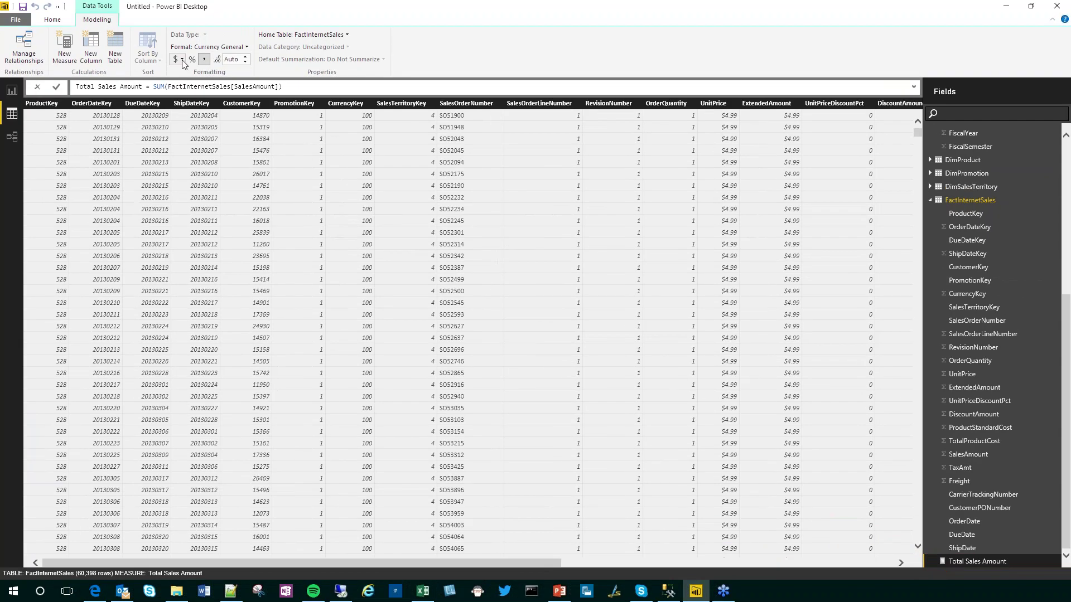
pyautogui.click(182, 59)
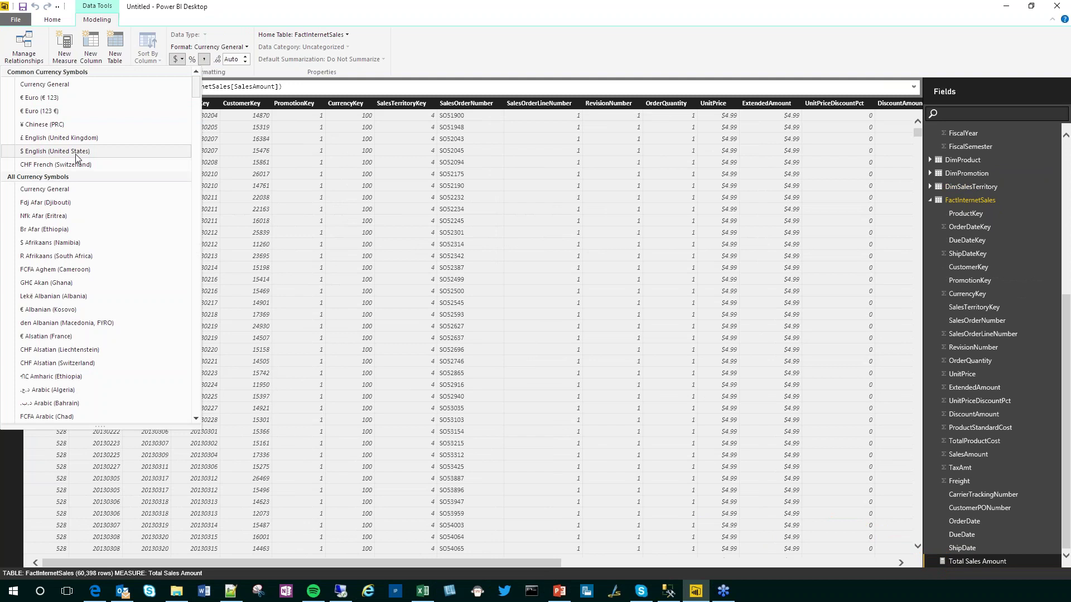
pyautogui.click(111, 153)
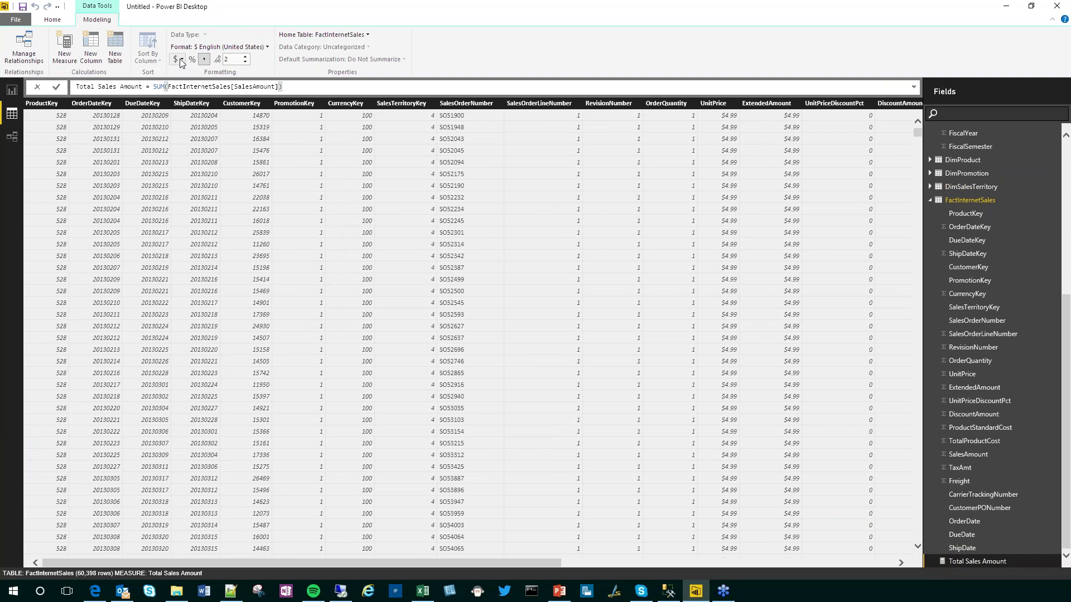
# Step: Replace SalesAmount with the Total Sales Amount measure as the value of the yearly column chart in the report
pyautogui.click(12, 91)
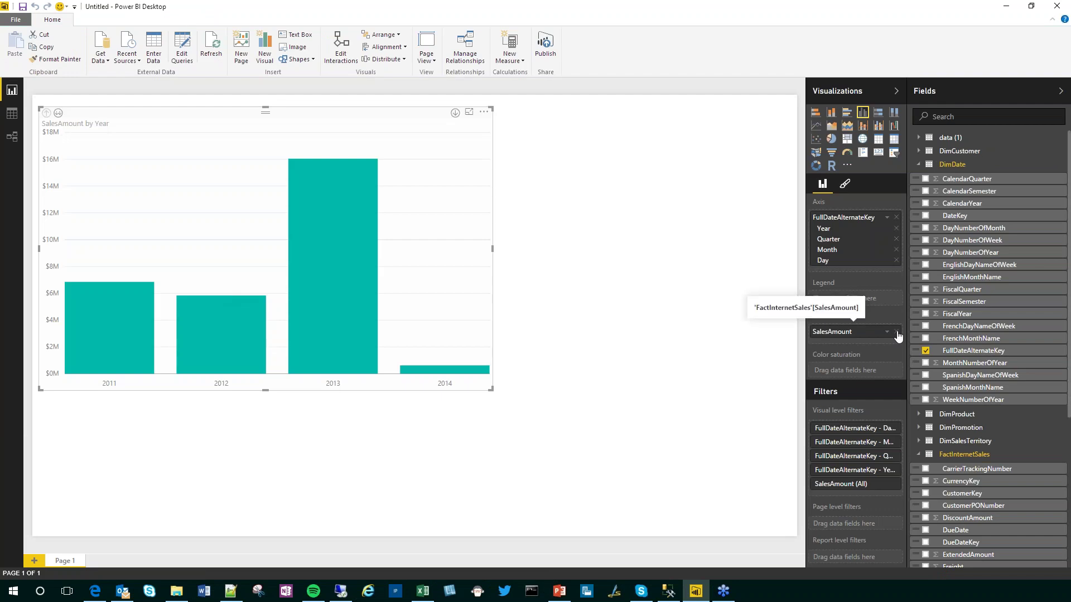
pyautogui.click(896, 332)
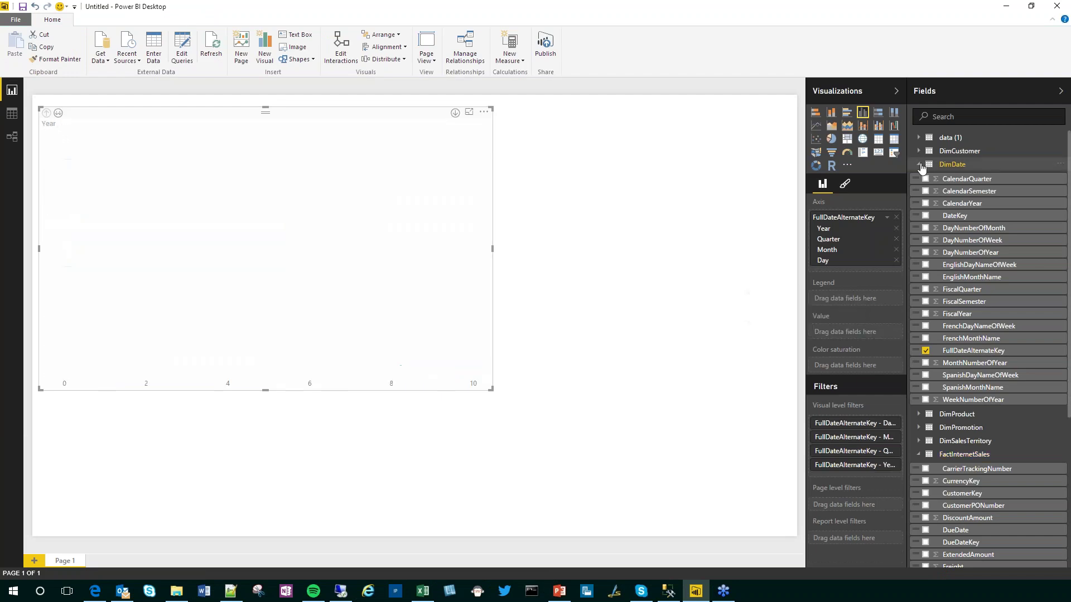
pyautogui.click(918, 164)
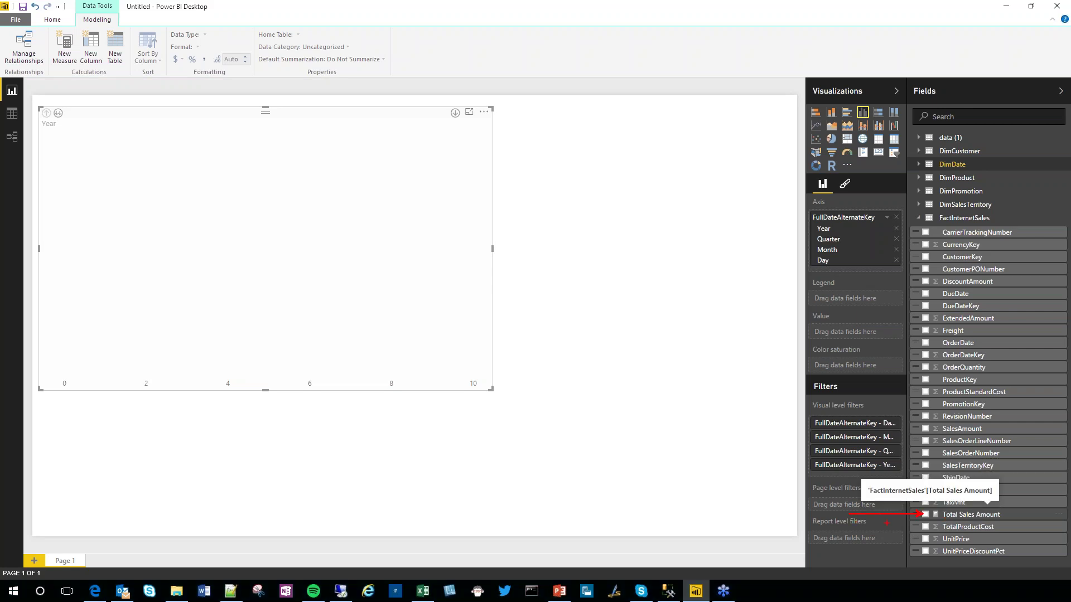
pyautogui.click(925, 514)
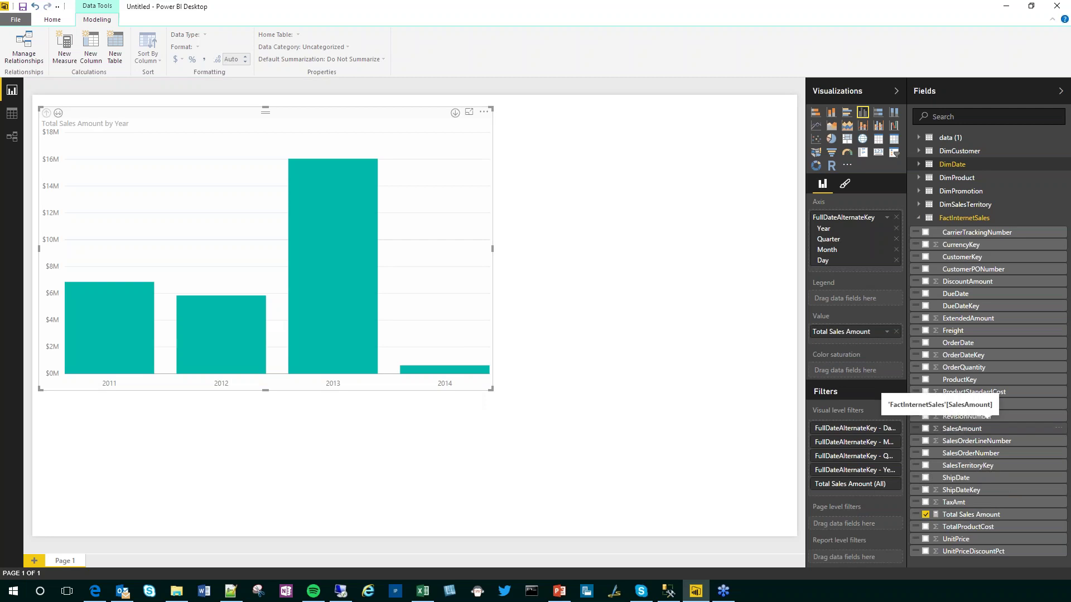
# Step: Add SalesAmount to the chart's values alongside Total Sales Amount and change its aggregation to Maximum
pyautogui.moveTo(929, 429); pyautogui.dragTo(885, 458)
pyautogui.press('Escape')
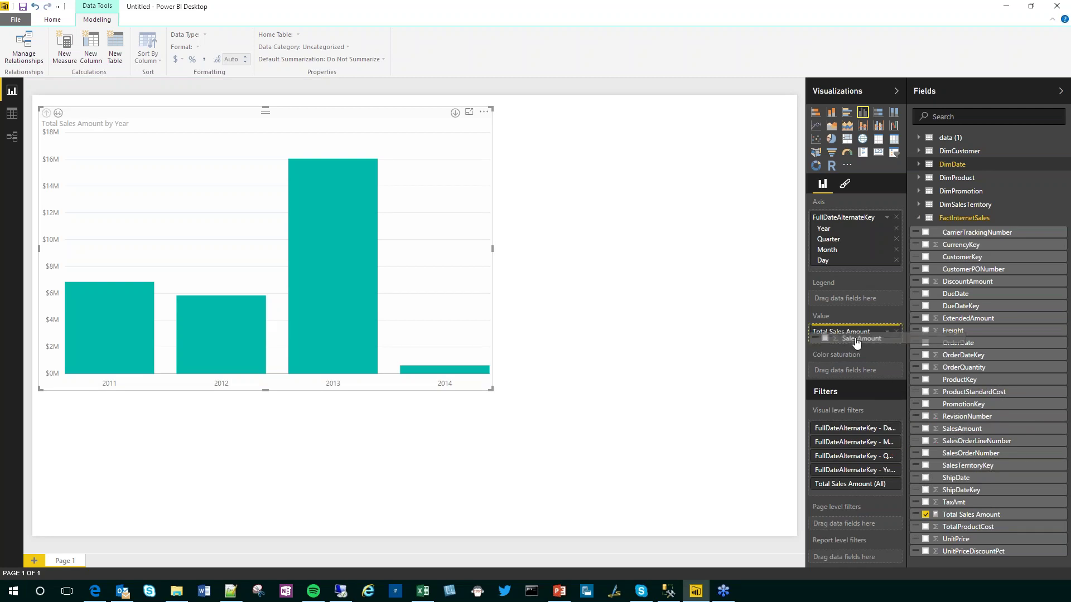
pyautogui.moveTo(857, 345); pyautogui.dragTo(859, 342)
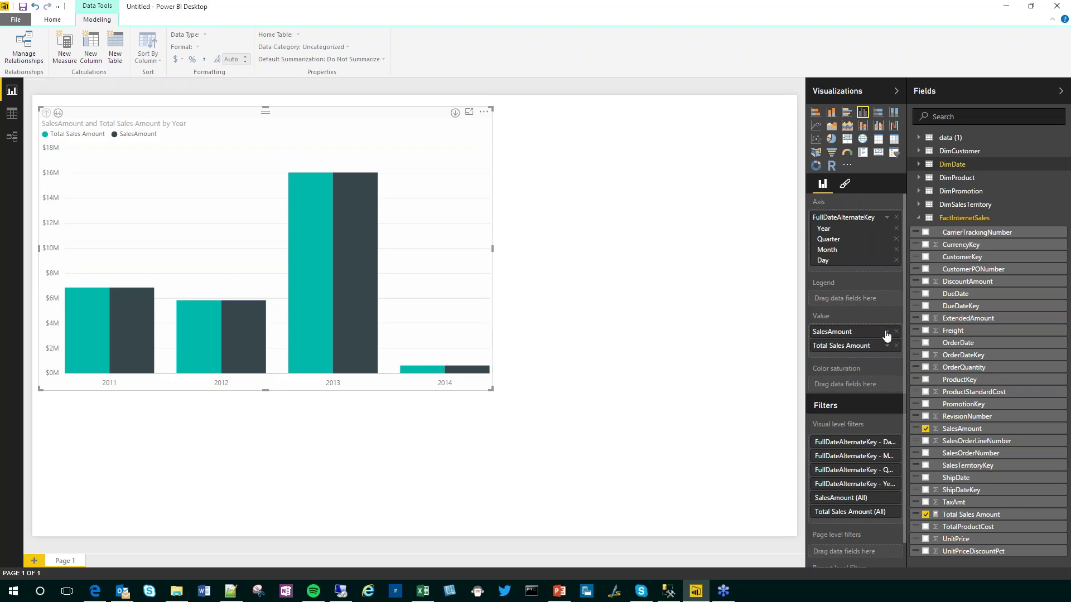
pyautogui.click(887, 333)
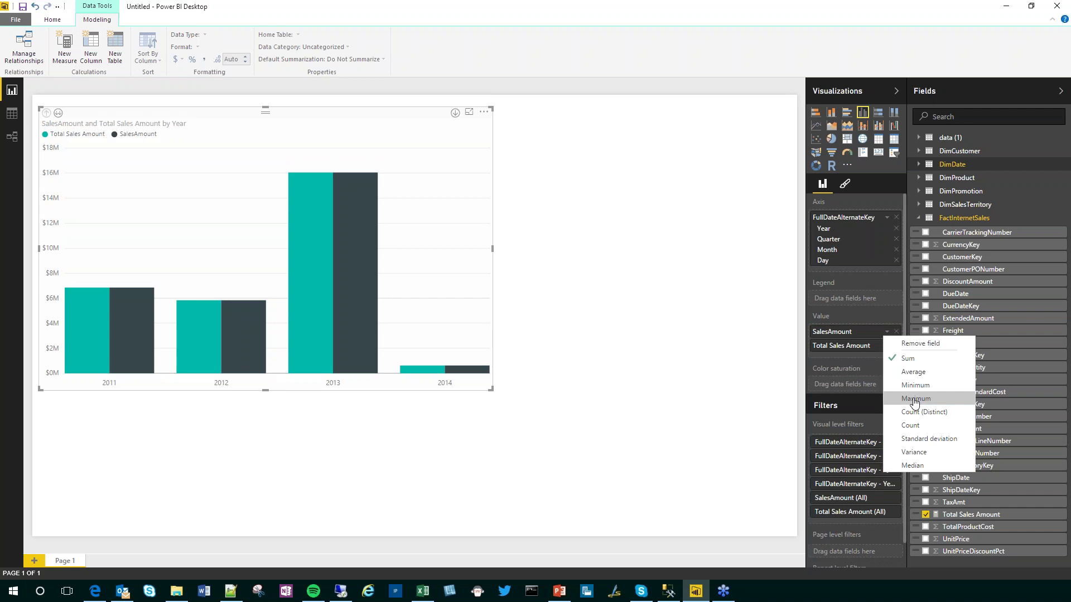
pyautogui.click(915, 399)
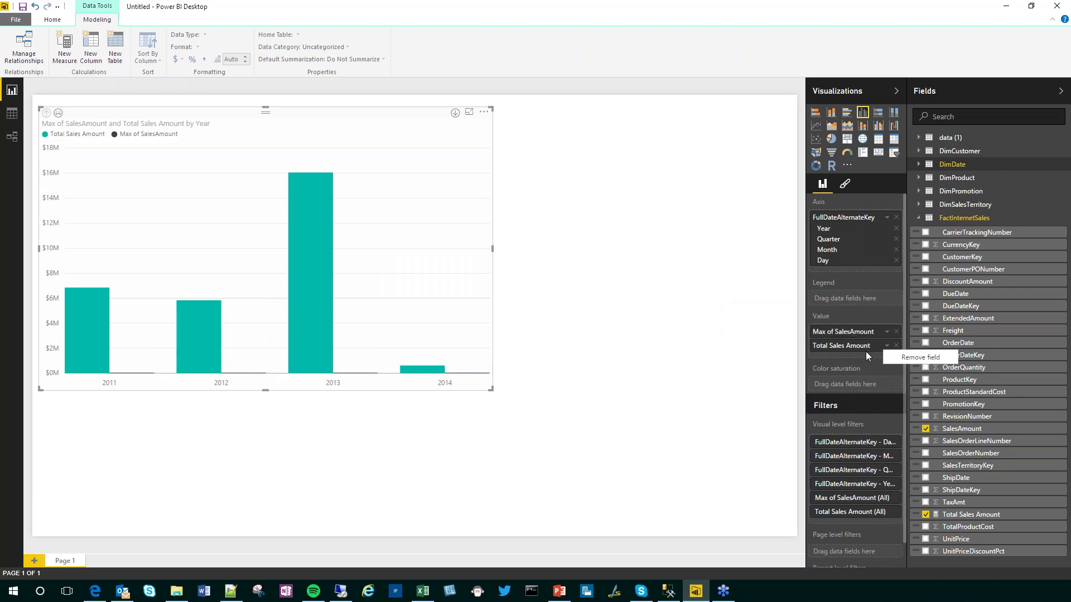
# Step: Remove Max of SalesAmount and Total Sales Amount from the chart's values
pyautogui.click(896, 332)
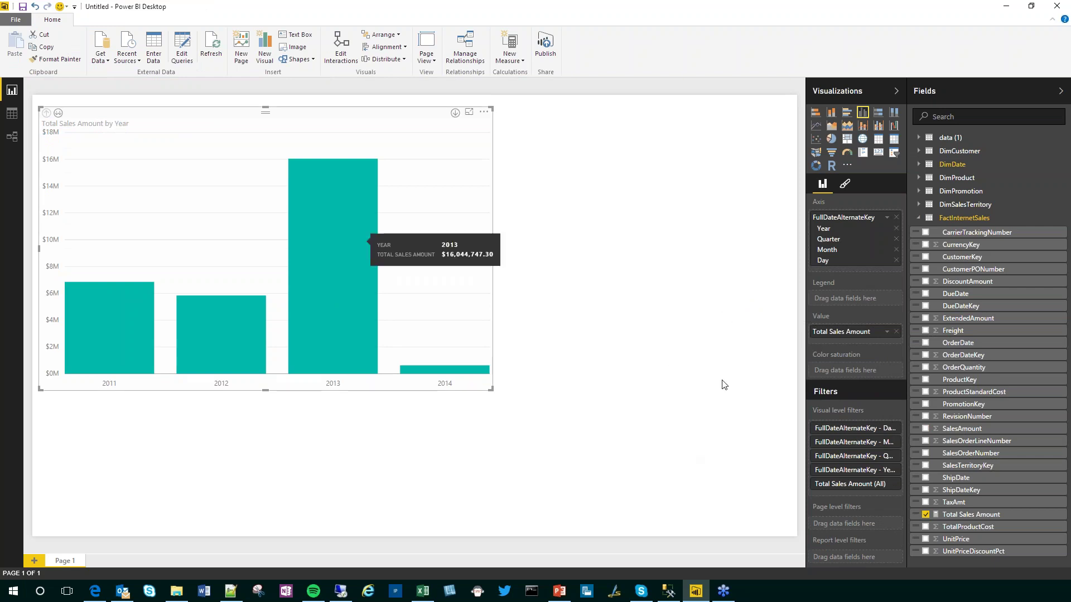
pyautogui.click(896, 332)
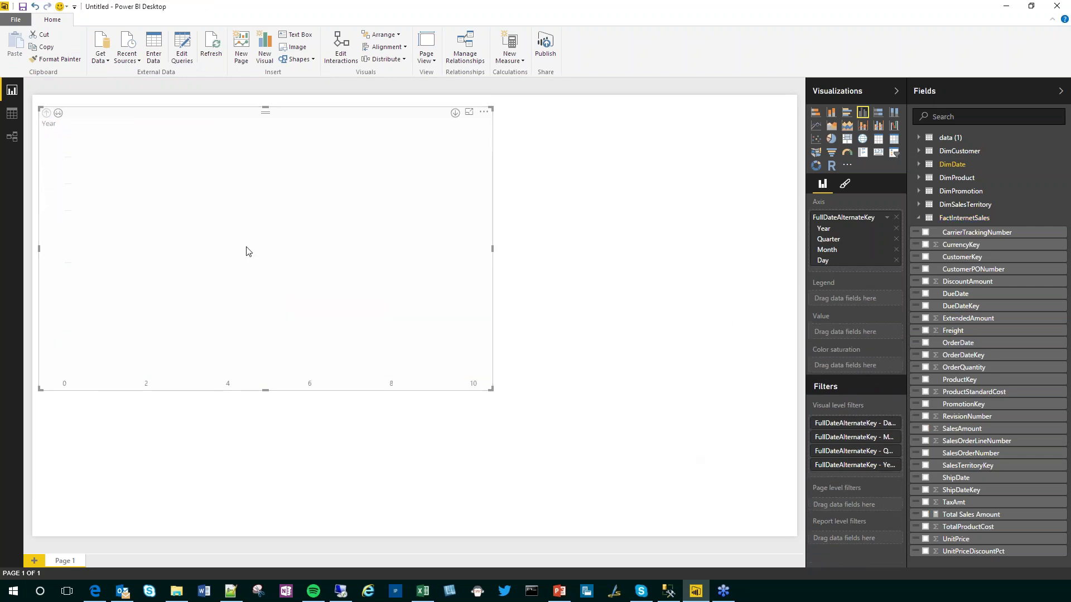
# Step: Create a new measure named YTD Sales Amount in FactInternetSales, starting its formula with CALCULATE over [Total Sales Amount]
pyautogui.click(12, 113)
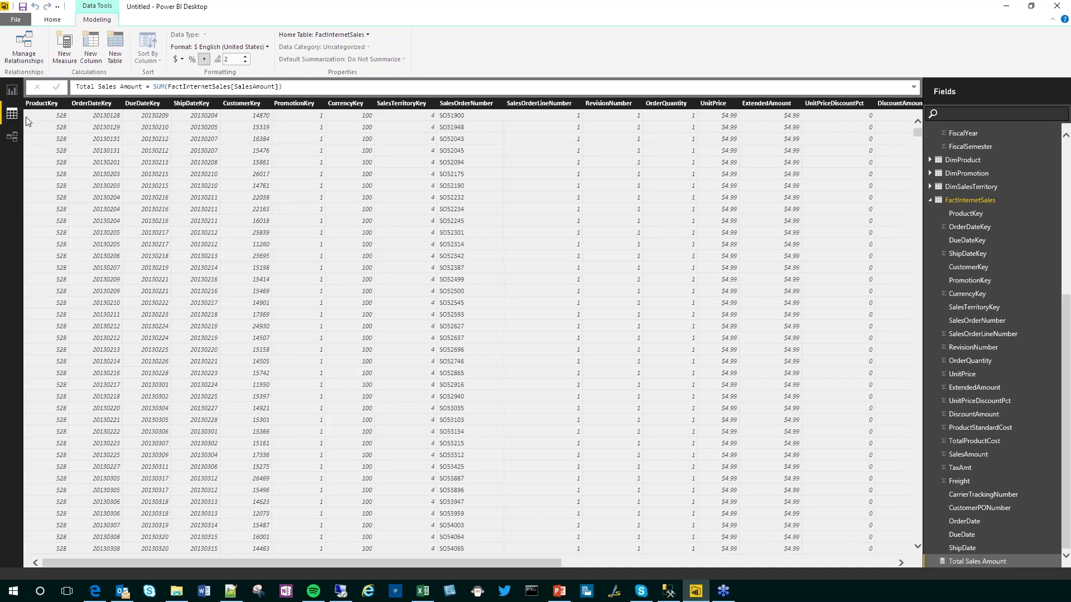
pyautogui.click(65, 54)
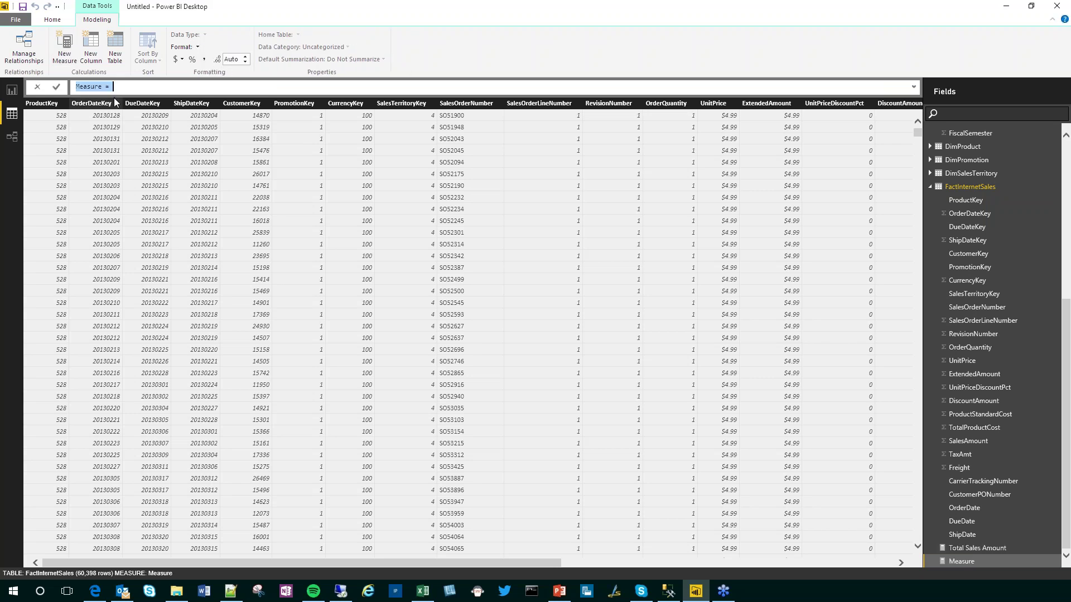
pyautogui.write('YTD Sales Amount = cal')
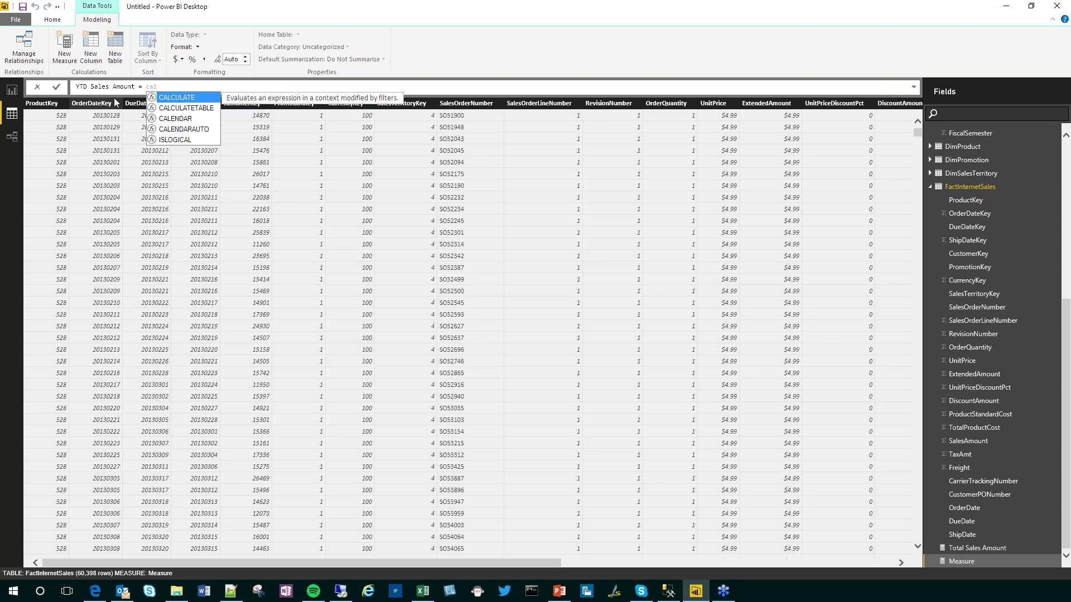
pyautogui.press('Tab')
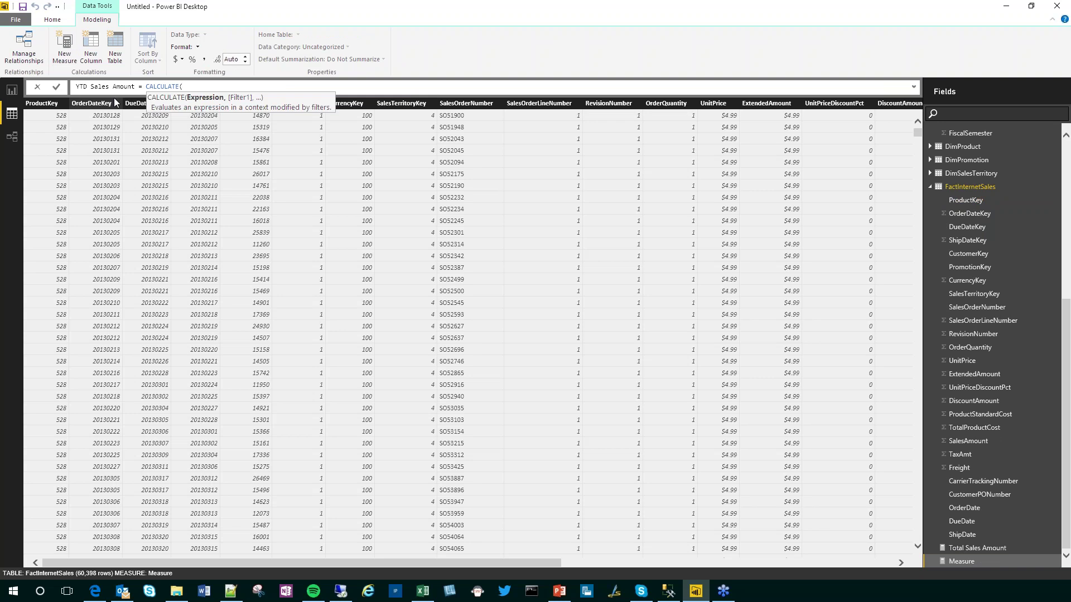
pyautogui.write('[')
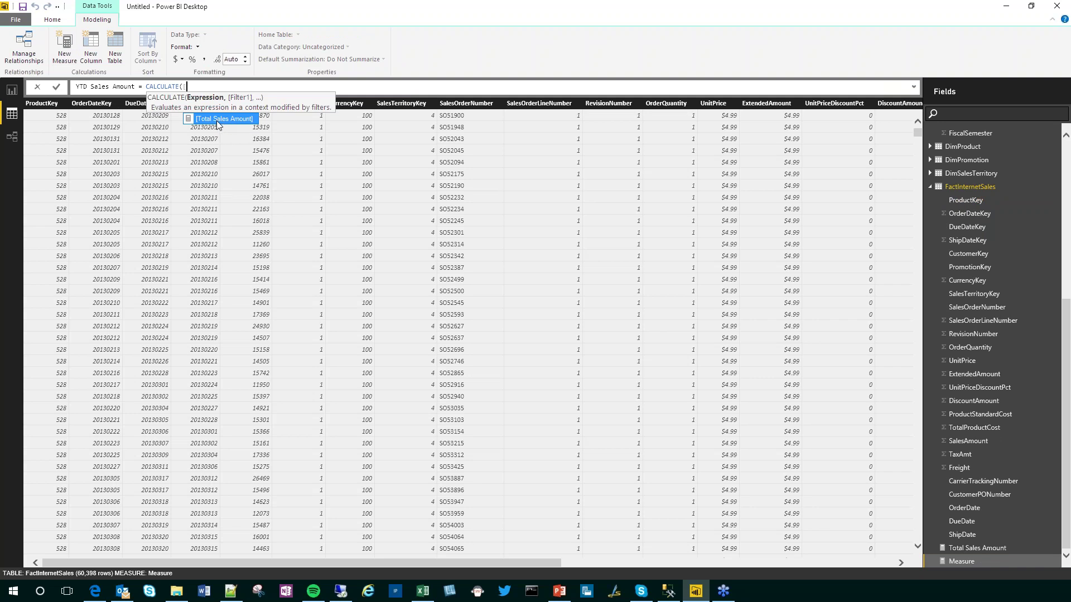
pyautogui.doubleClick(218, 118)
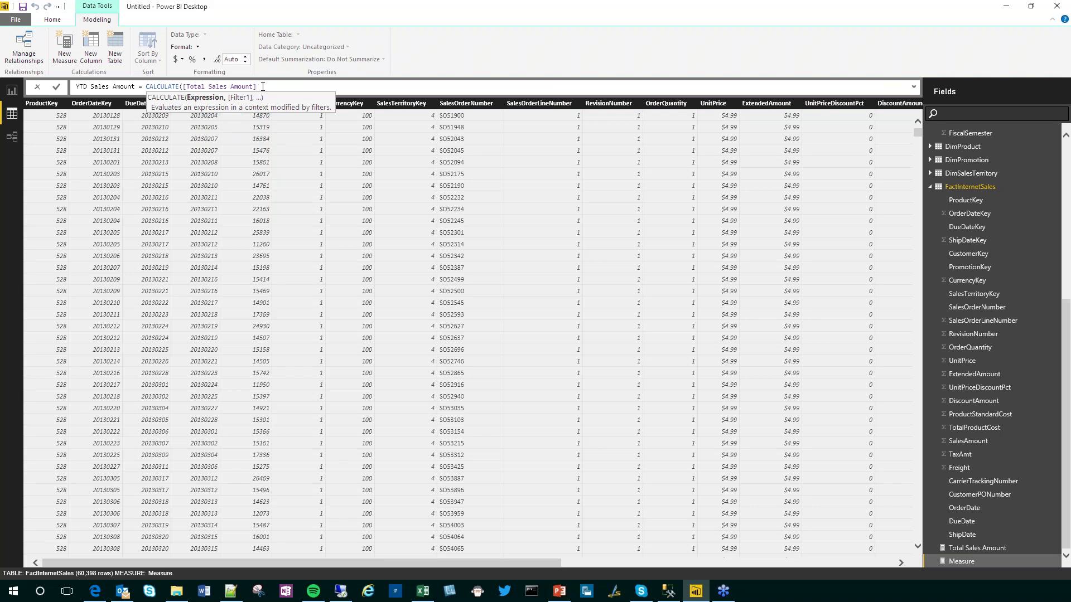
pyautogui.write(',')
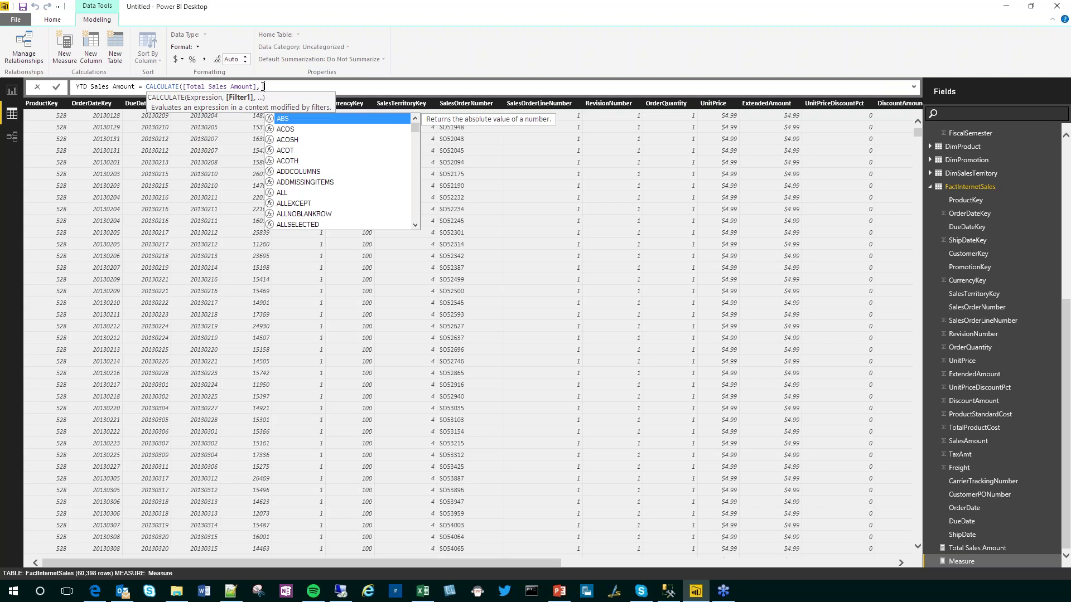
# Step: Complete the YTD Sales Amount formula with the filter DATESYTD('DimDate'[FullDateAlternateKey])
pyautogui.write(' dates')
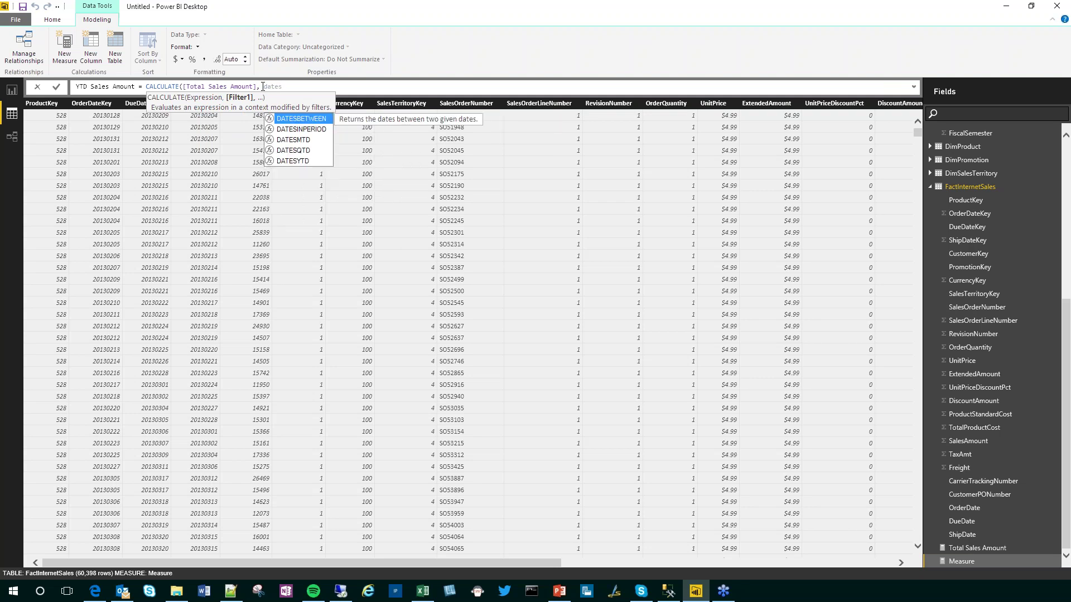
pyautogui.press('Down')
pyautogui.press('Down')
pyautogui.press('Down')
pyautogui.press('Down')
pyautogui.press('Tab')
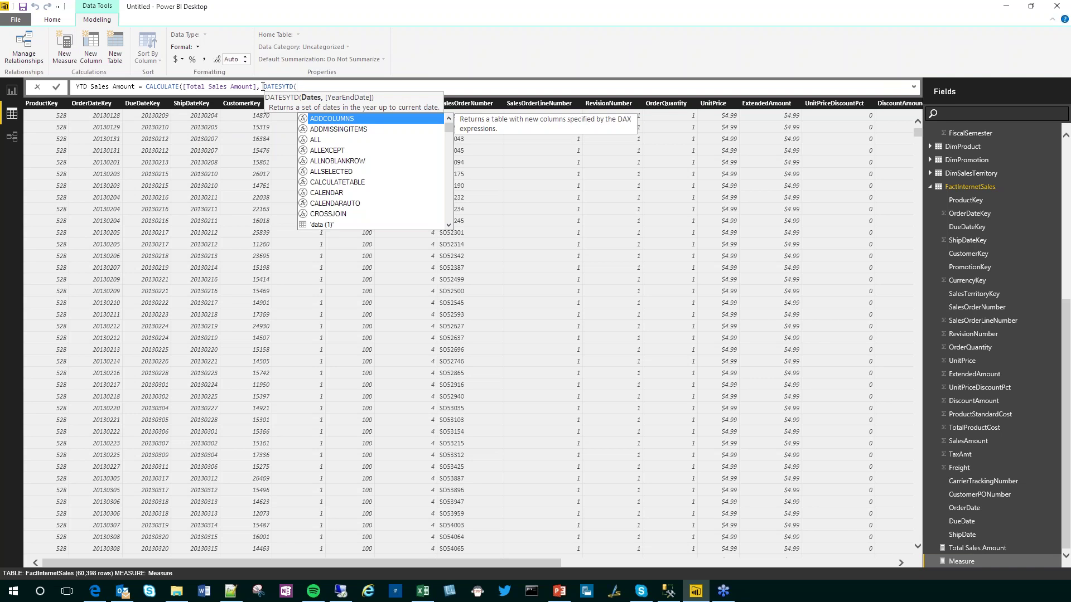
pyautogui.write('Dim')
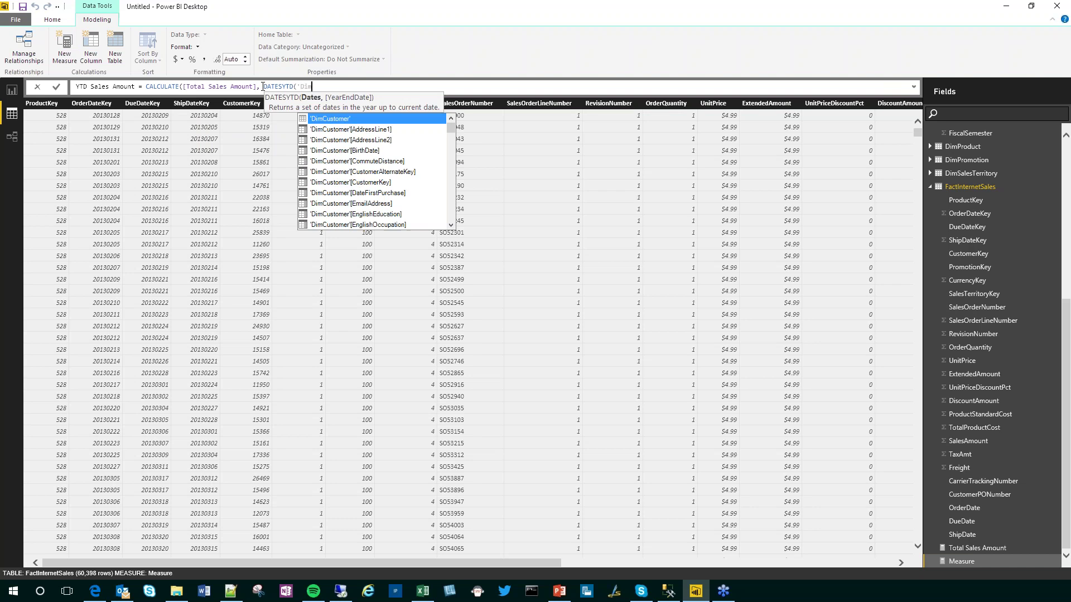
pyautogui.write('Date')
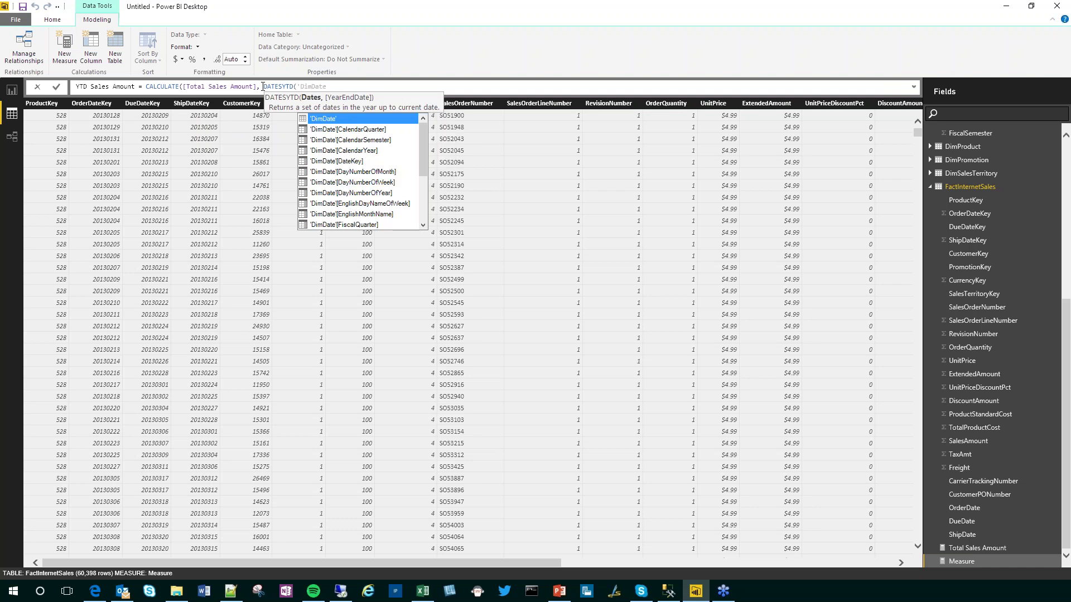
pyautogui.write("'")
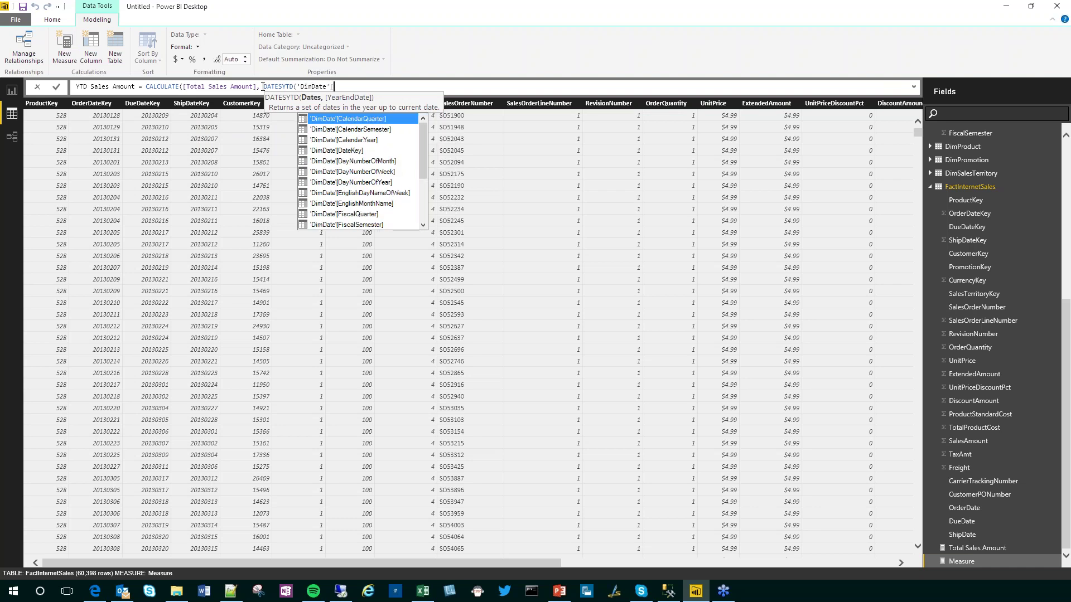
pyautogui.write('[full')
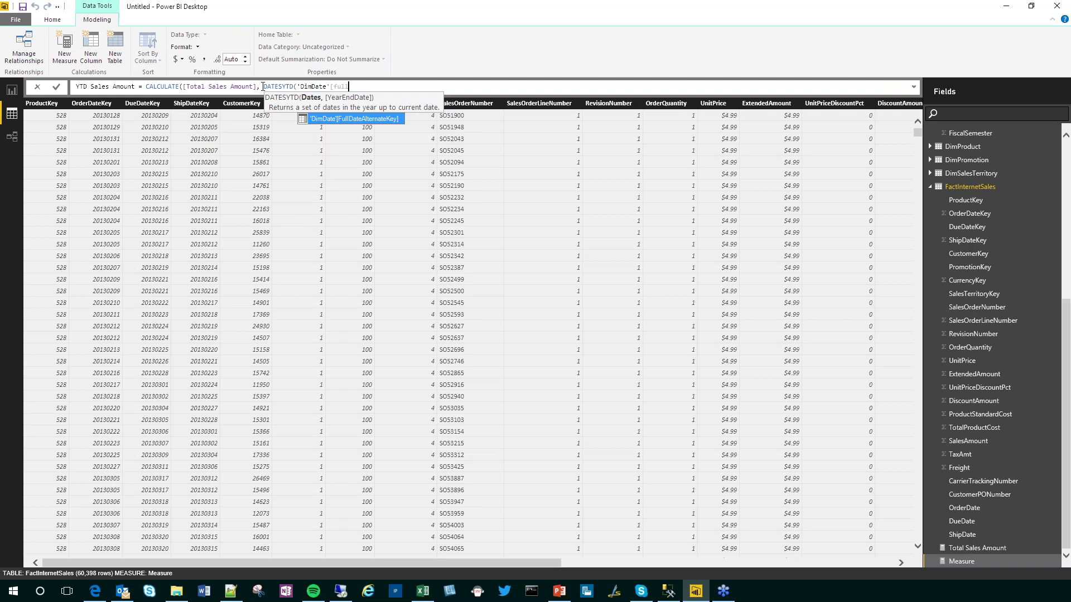
pyautogui.press('Tab')
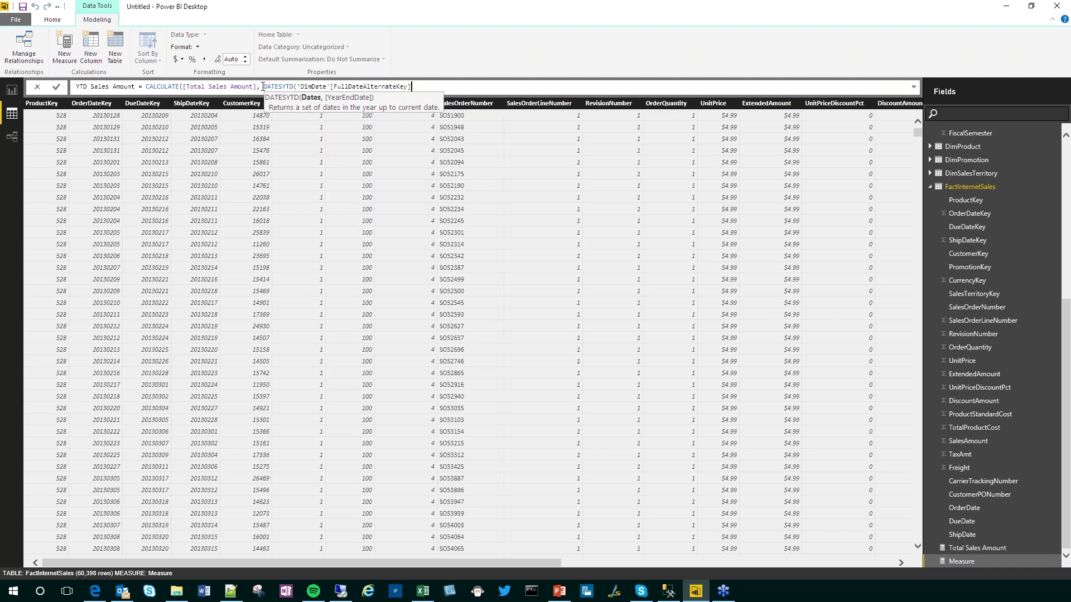
pyautogui.write(')')
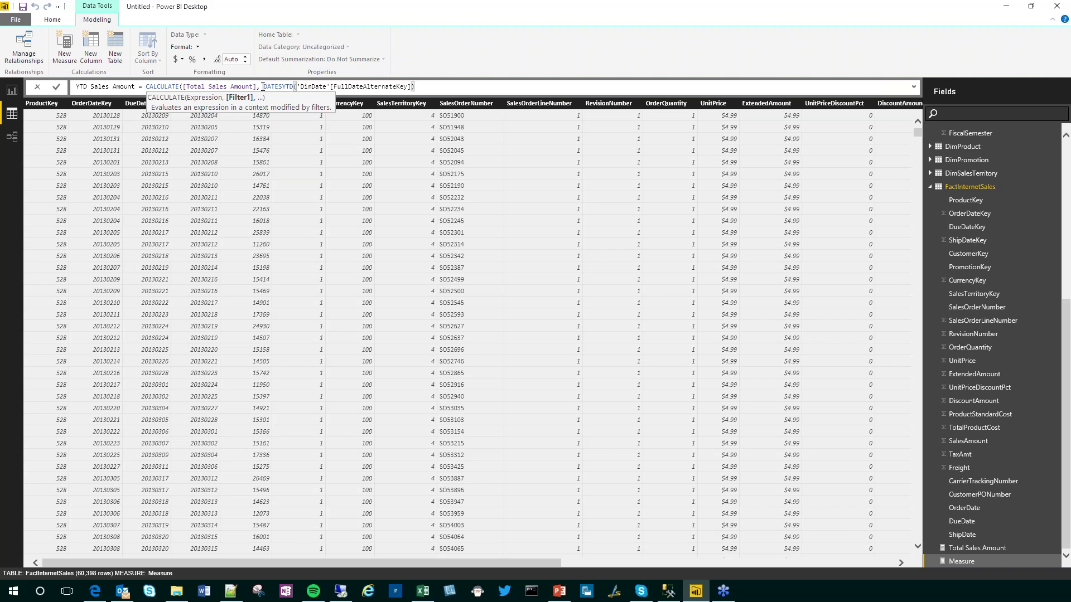
pyautogui.write(')')
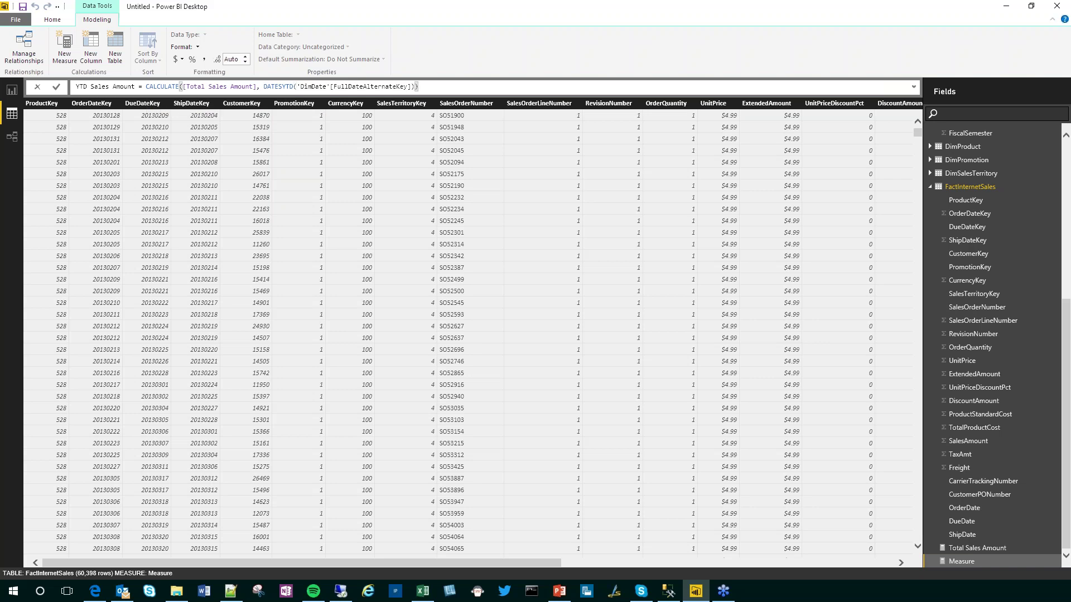
# Step: Format the YTD Sales Amount measure with the $ English (United States) currency
pyautogui.click(183, 60)
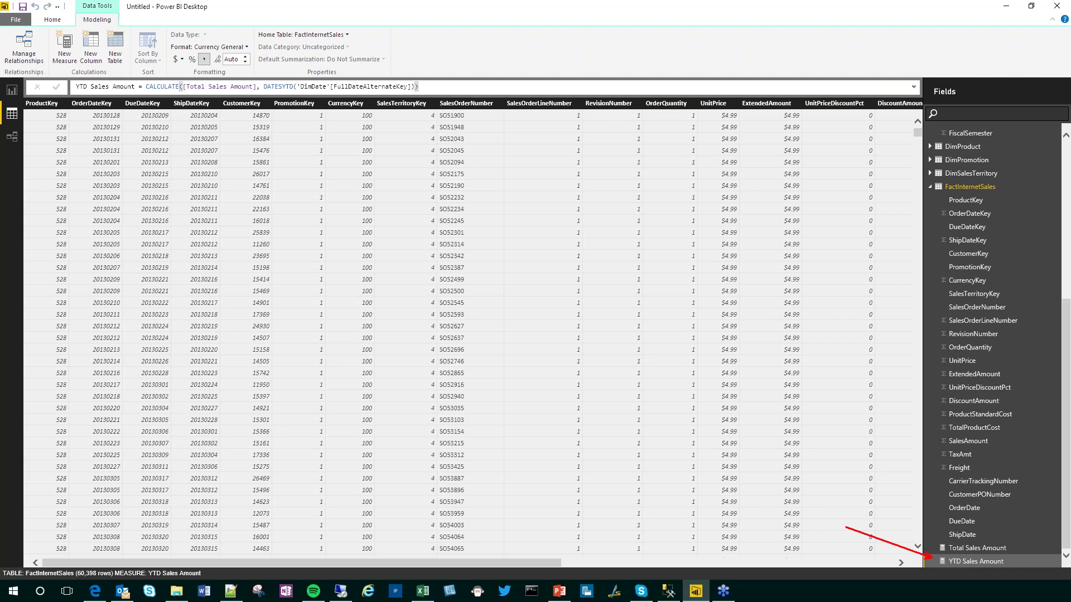
pyautogui.click(182, 59)
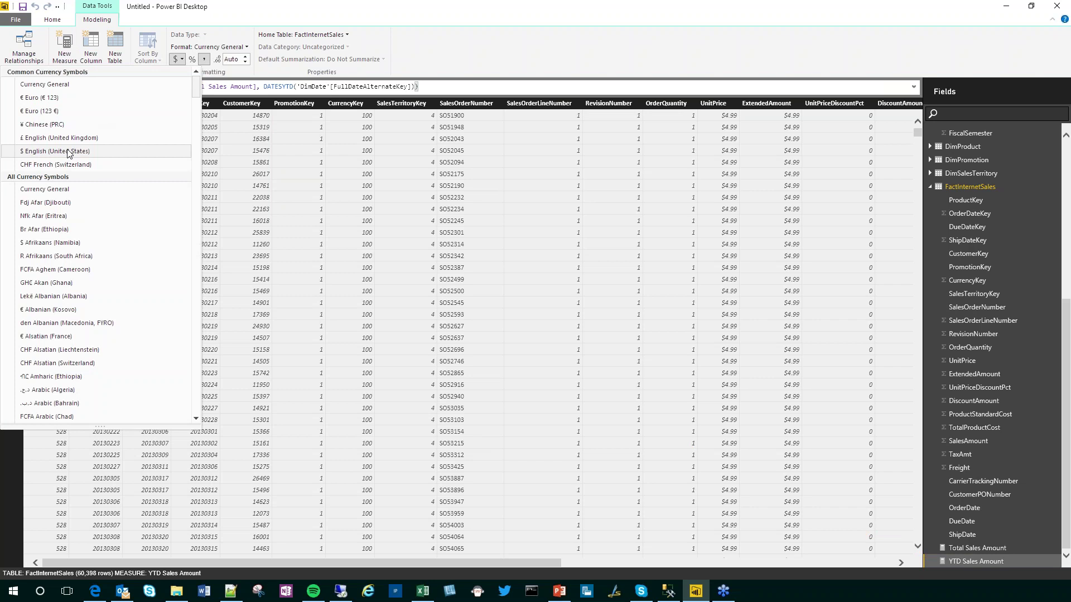
pyautogui.click(138, 151)
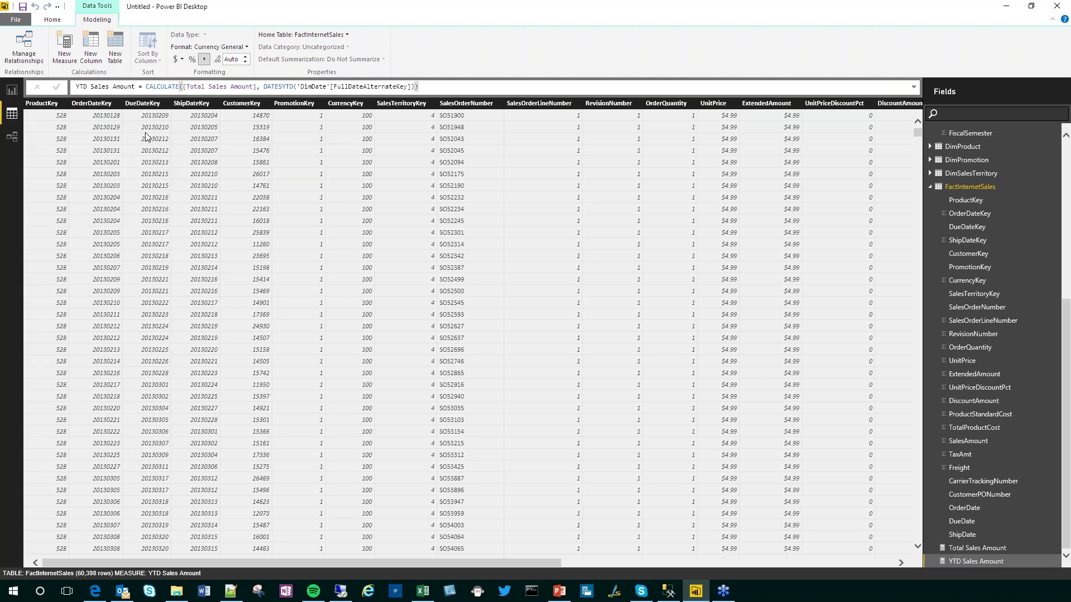
# Step: Add YTD Sales Amount as the report chart's value and drill down through 2013, Qtr 4 and December to the daily level
pyautogui.click(12, 92)
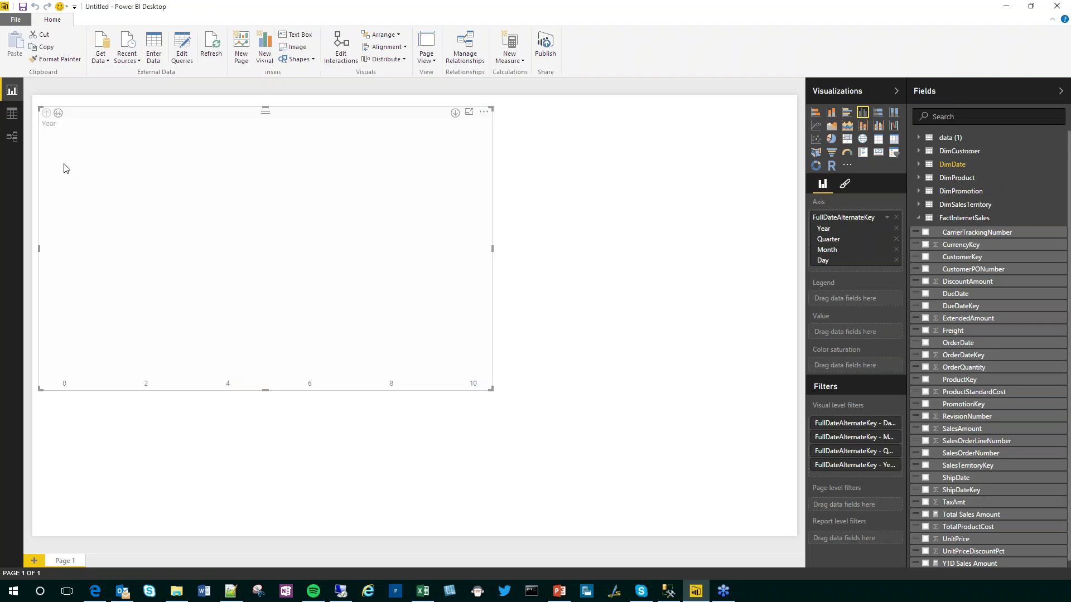
pyautogui.click(925, 564)
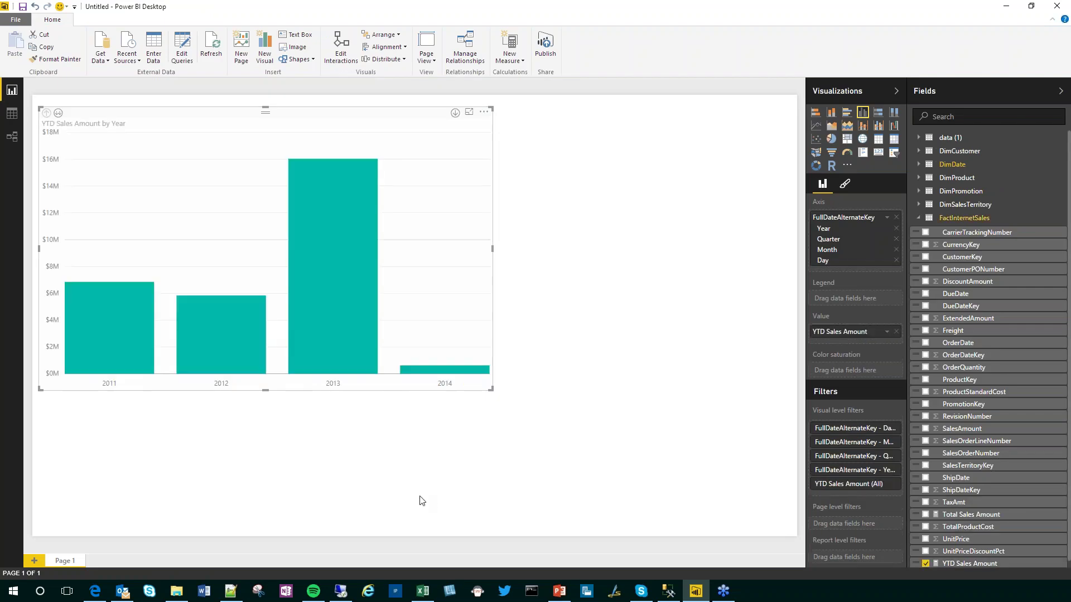
pyautogui.click(455, 113)
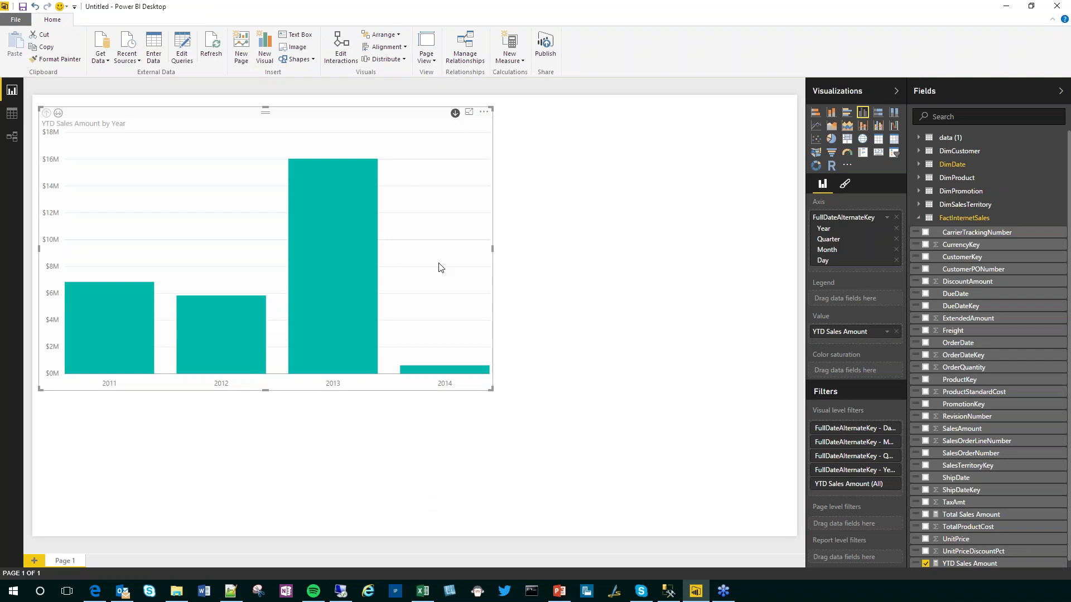
pyautogui.click(347, 250)
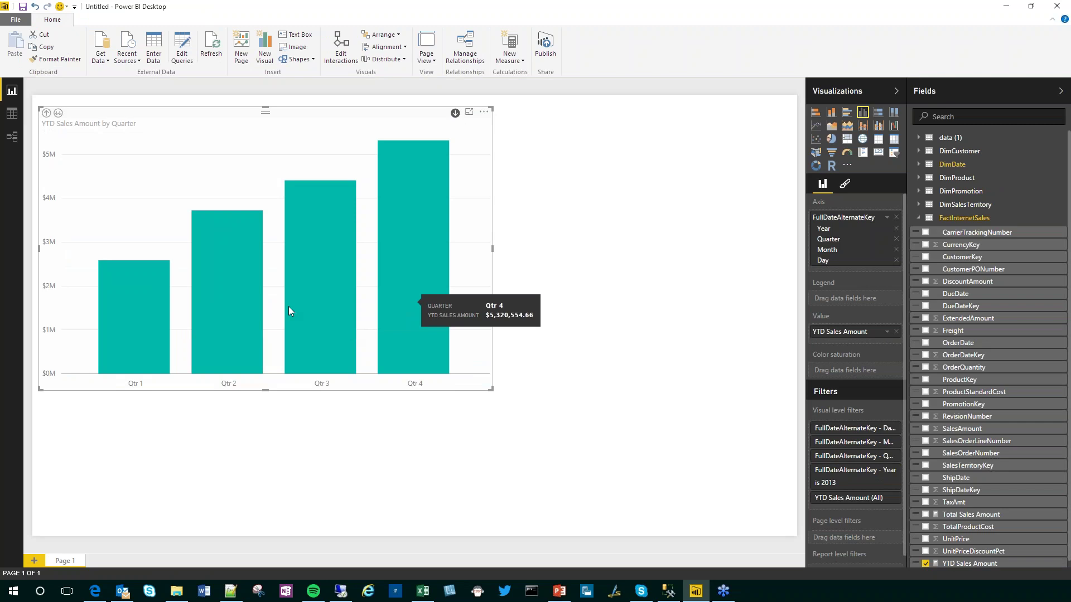
pyautogui.click(397, 293)
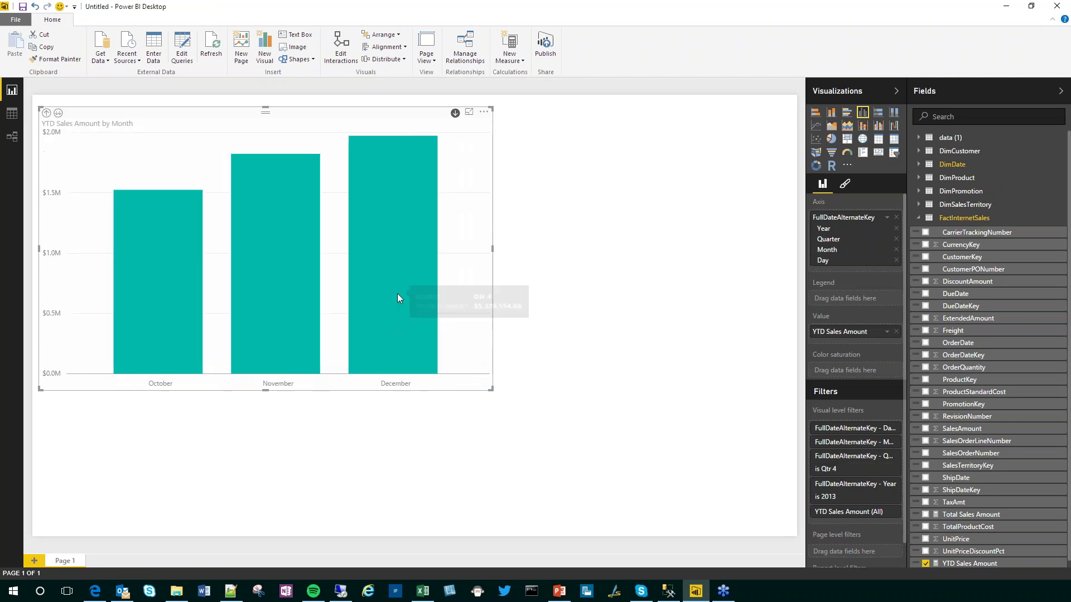
pyautogui.click(379, 240)
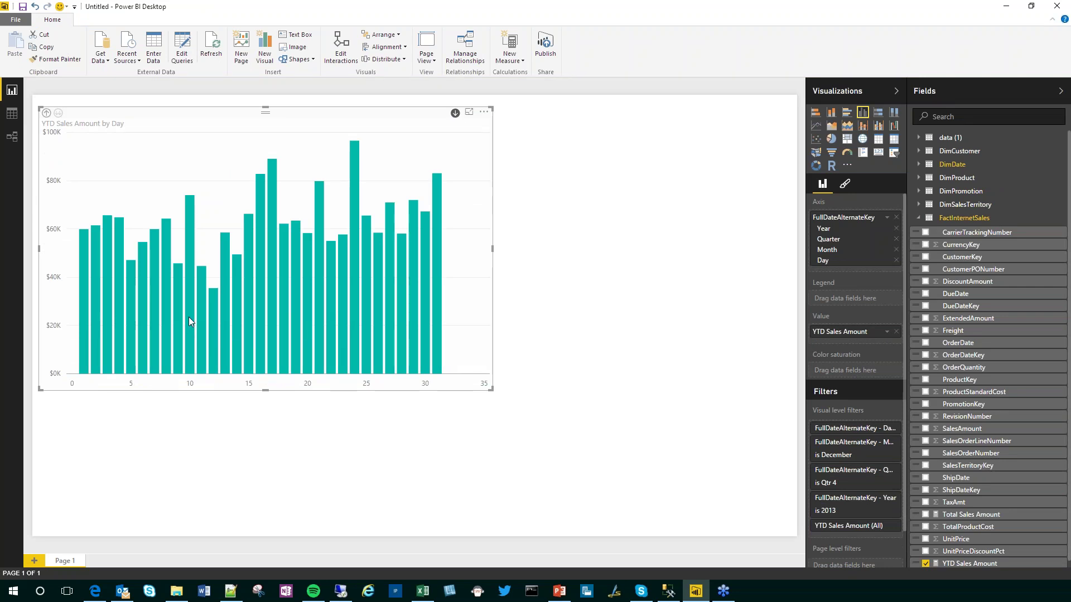
# Step: Inspect the daily YTD Sales Amount values for December 2013 to check whether they accumulate over the month
pyautogui.moveTo(211, 316)
pyautogui.moveTo(132, 296)
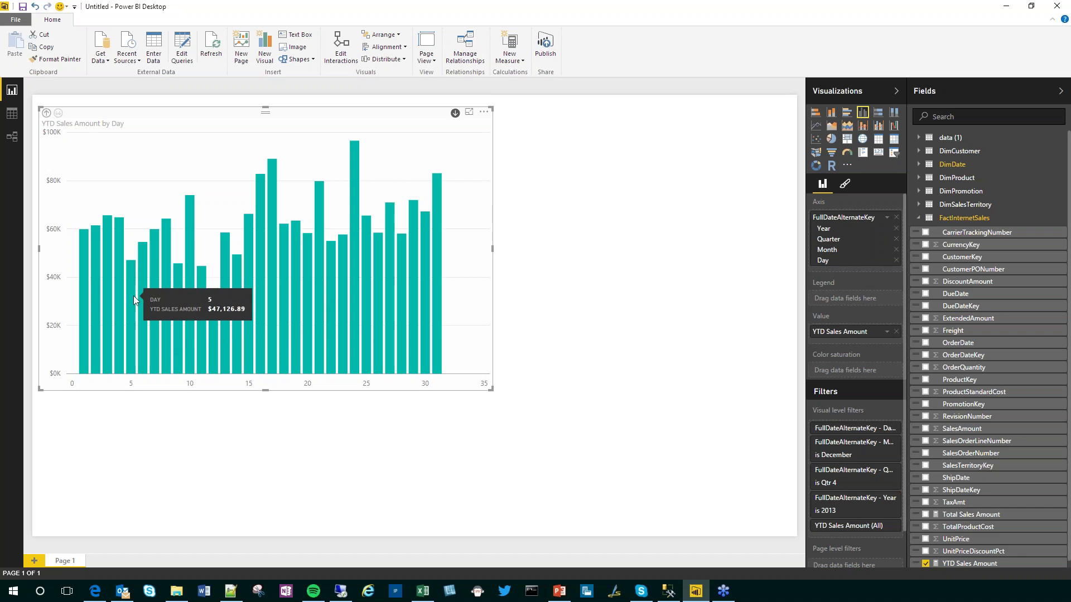
pyautogui.moveTo(109, 301)
pyautogui.mouseDown()
pyautogui.moveTo(77, 310)
pyautogui.moveTo(488, 155)
pyautogui.mouseUp()
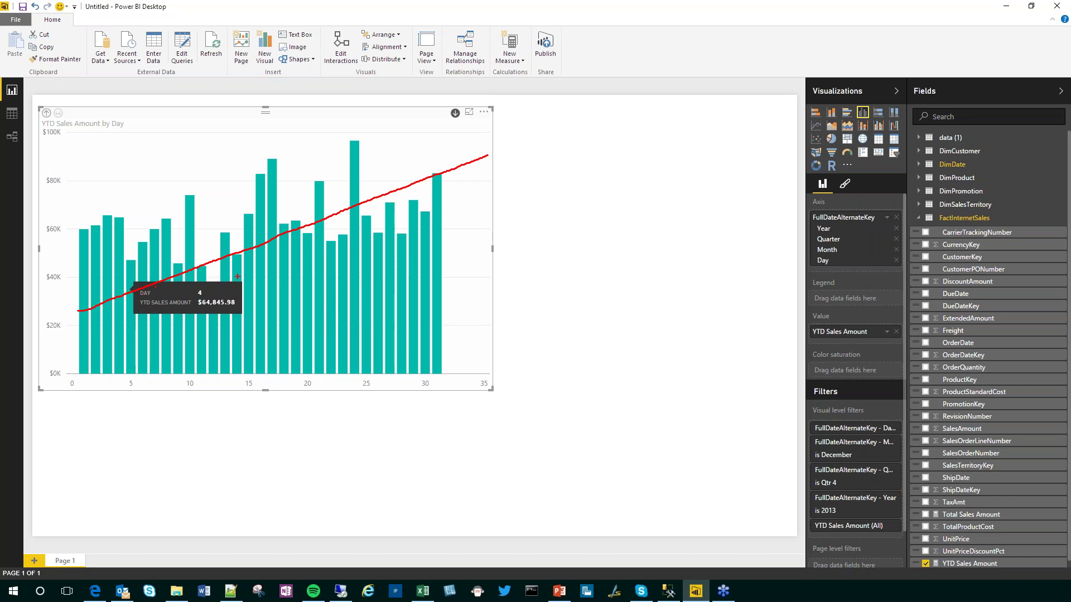
pyautogui.moveTo(481, 153); pyautogui.dragTo(482, 166)
pyautogui.press('Escape')
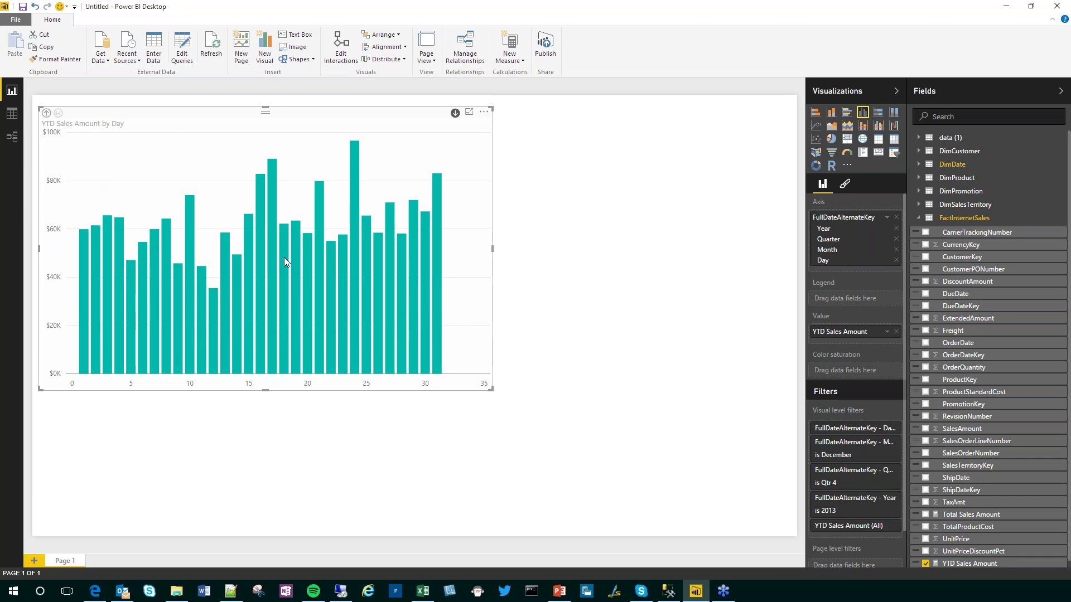
# Step: Examine the active and inactive relationships between FactInternetSales and DimDate in the model diagram
pyautogui.moveTo(284, 257)
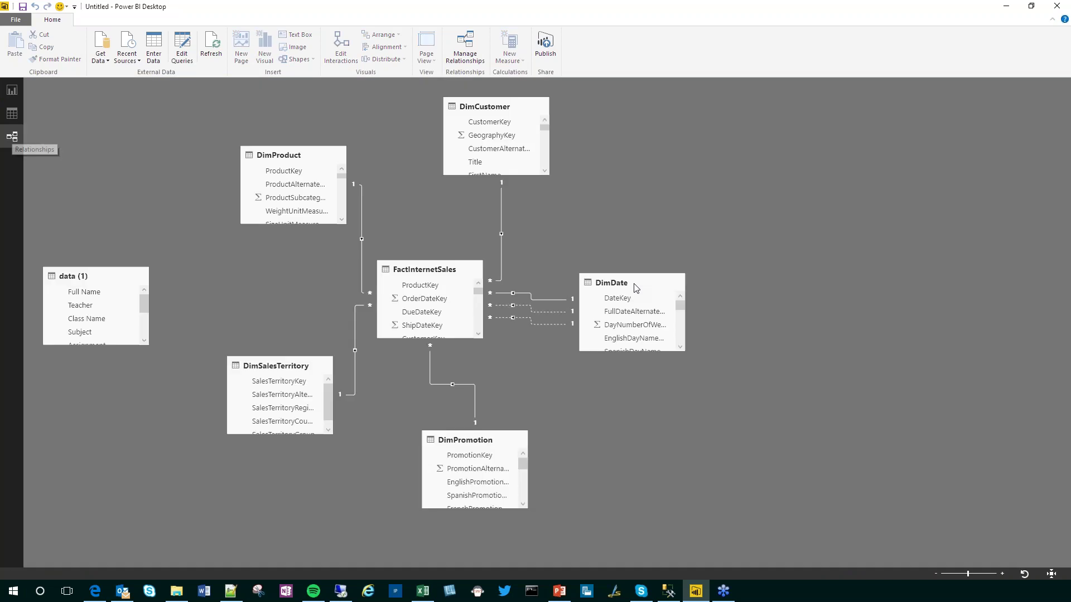
pyautogui.click(635, 286)
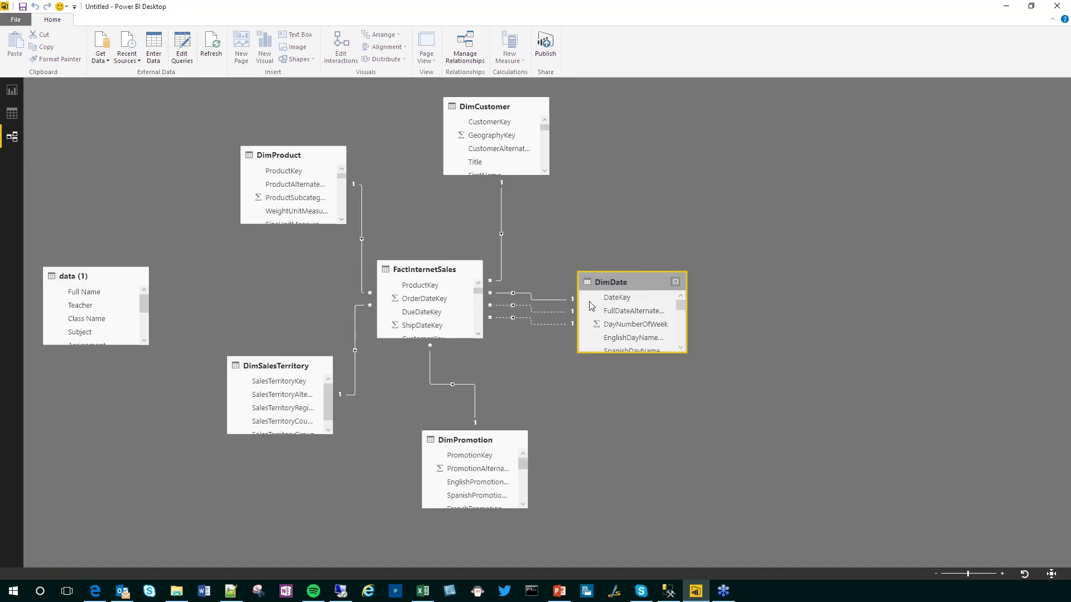
pyautogui.moveTo(526, 277)
pyautogui.mouseDown()
pyautogui.moveTo(538, 338)
pyautogui.moveTo(597, 330)
pyautogui.moveTo(561, 277)
pyautogui.moveTo(526, 264)
pyautogui.moveTo(539, 294)
pyautogui.moveTo(549, 274)
pyautogui.mouseUp()
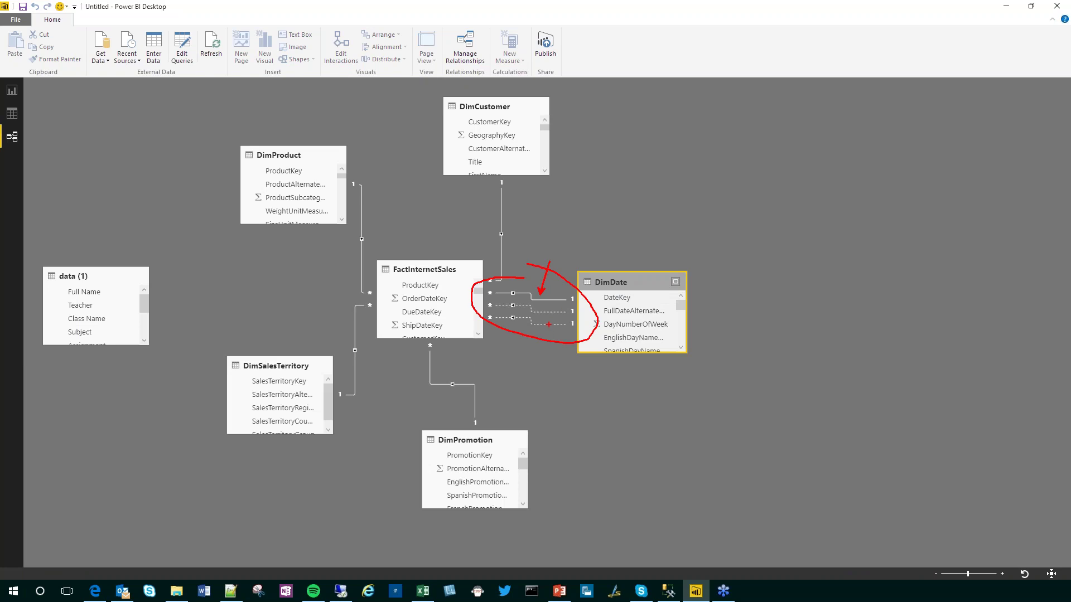
pyautogui.moveTo(546, 331)
pyautogui.mouseDown()
pyautogui.moveTo(550, 323)
pyautogui.moveTo(562, 372)
pyautogui.mouseUp()
pyautogui.press('Escape')
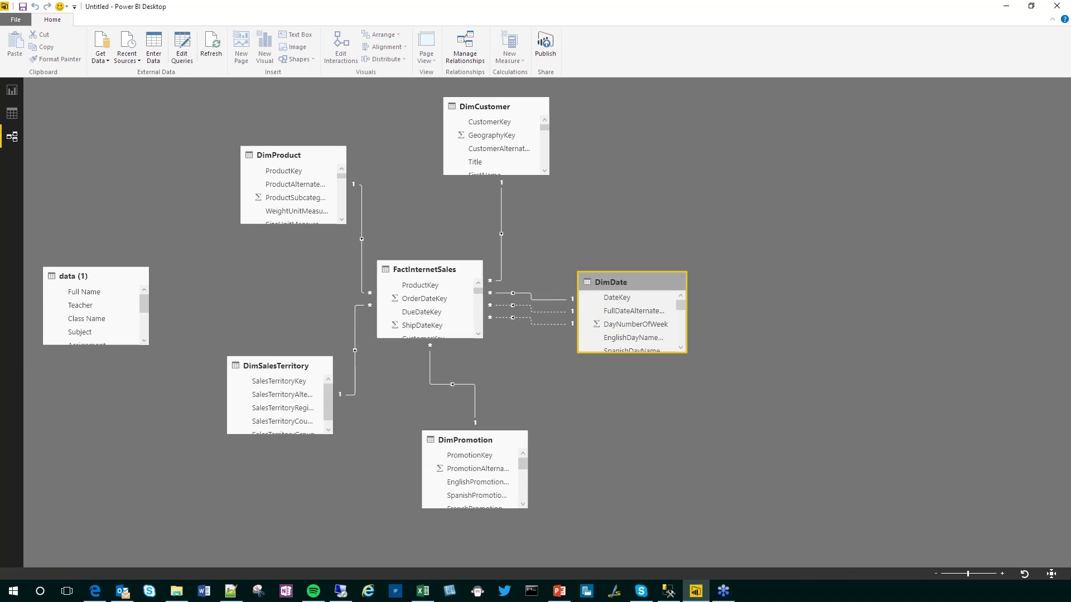
# Step: Open the list of model relationships and review which DueDateKey, OrderDateKey and ShipDateKey links to DimDate are active
pyautogui.moveTo(467, 68)
pyautogui.mouseDown()
pyautogui.moveTo(486, 161)
pyautogui.moveTo(480, 154)
pyautogui.mouseUp()
pyautogui.press('Escape')
pyautogui.click(465, 48)
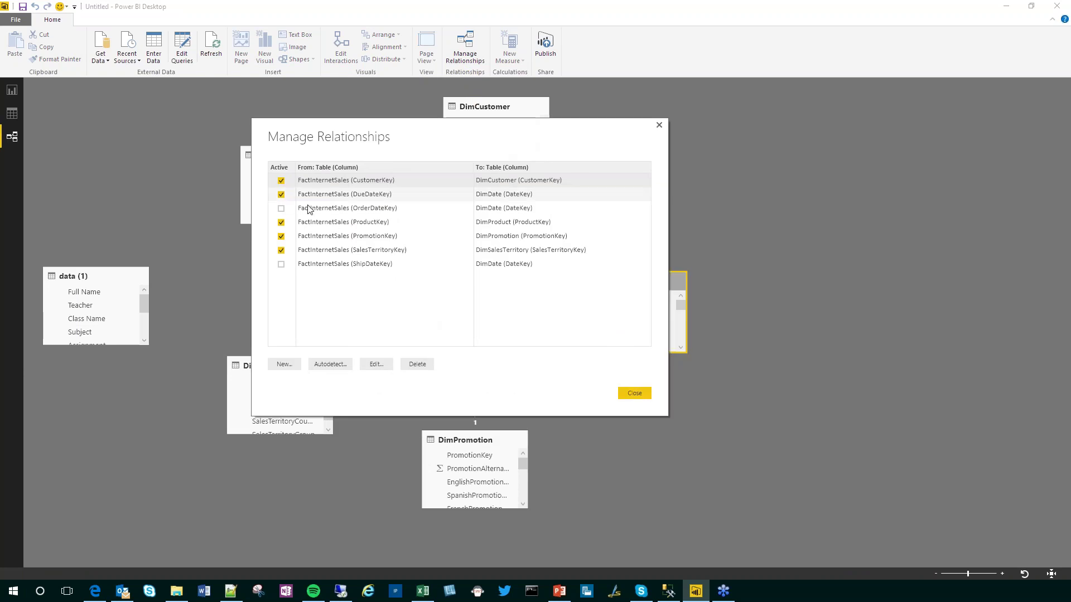
pyautogui.hotkey('ctrl', '2')
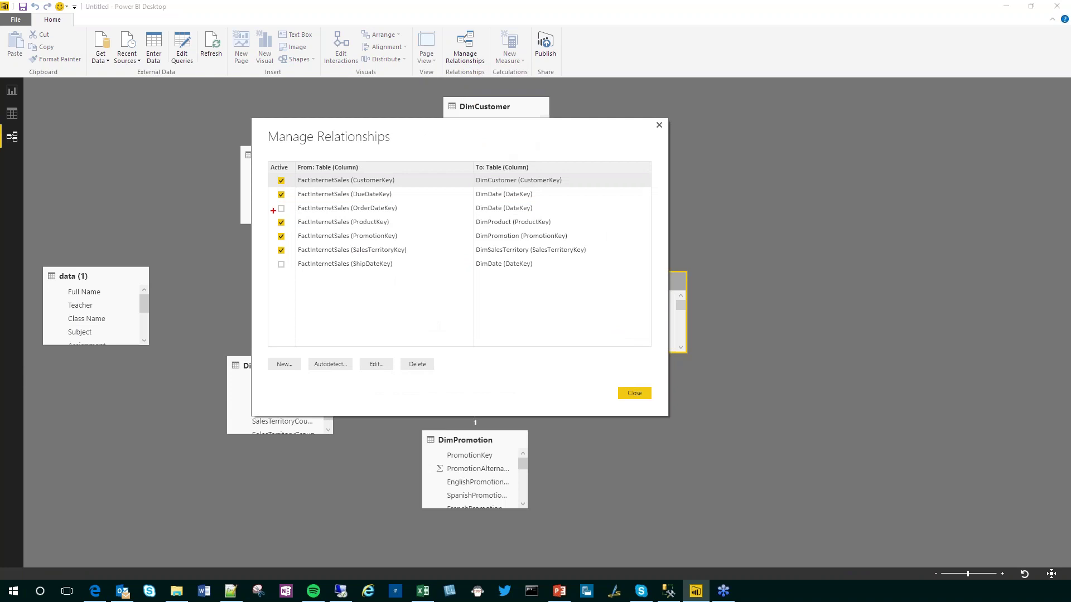
pyautogui.moveTo(275, 209); pyautogui.dragTo(240, 220)
pyautogui.moveTo(272, 266); pyautogui.dragTo(255, 281)
pyautogui.moveTo(275, 197); pyautogui.dragTo(217, 214)
pyautogui.moveTo(299, 202); pyautogui.dragTo(553, 202)
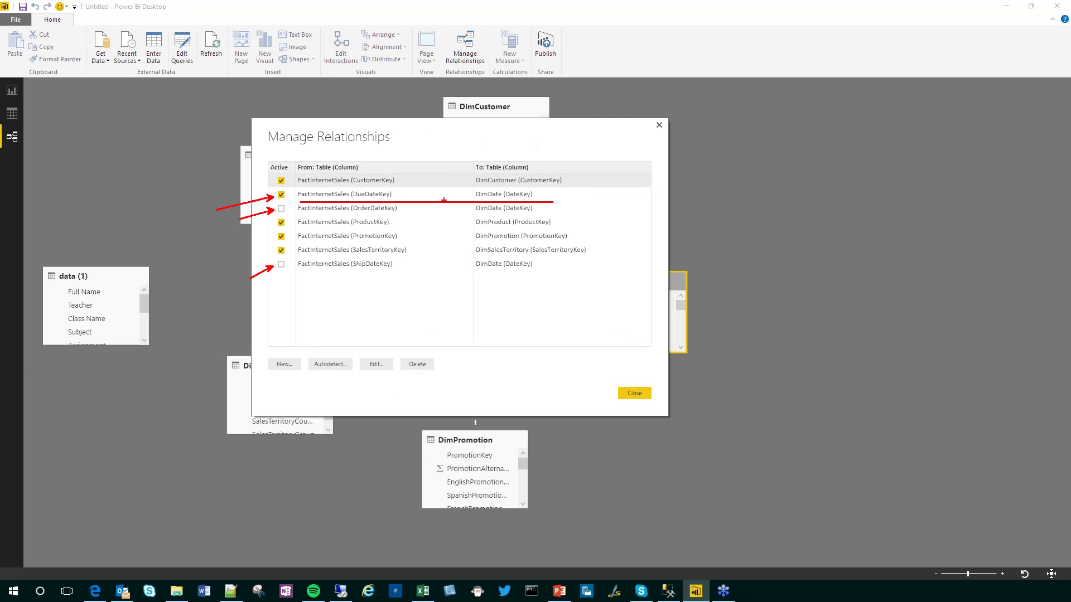
# Step: Open the active FactInternetSales DueDateKey relationship to DimDate for editing and examine which columns it links
pyautogui.moveTo(353, 198); pyautogui.dragTo(405, 198)
pyautogui.press('Escape')
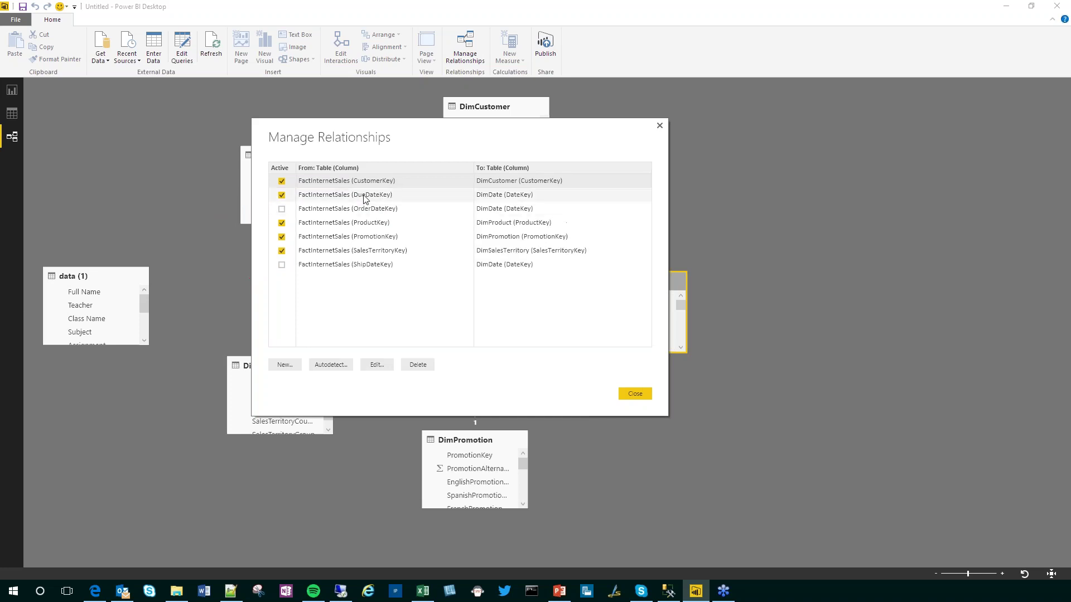
pyautogui.click(376, 365)
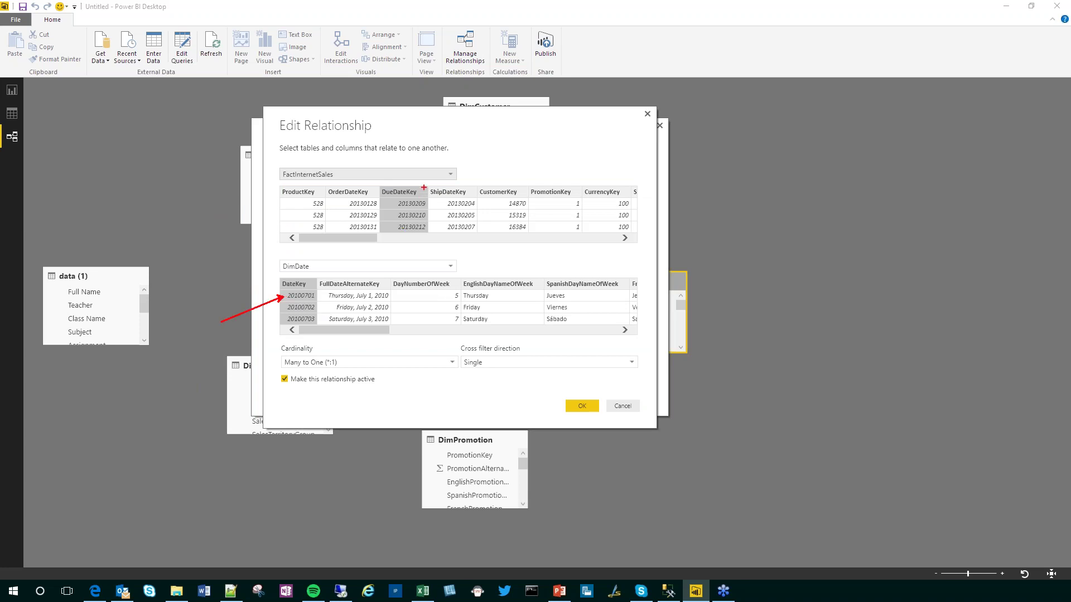
pyautogui.moveTo(424, 188); pyautogui.dragTo(448, 161)
pyautogui.moveTo(306, 277)
pyautogui.mouseDown()
pyautogui.moveTo(265, 291)
pyautogui.moveTo(315, 321)
pyautogui.moveTo(317, 282)
pyautogui.mouseUp()
pyautogui.moveTo(373, 190); pyautogui.dragTo(416, 173)
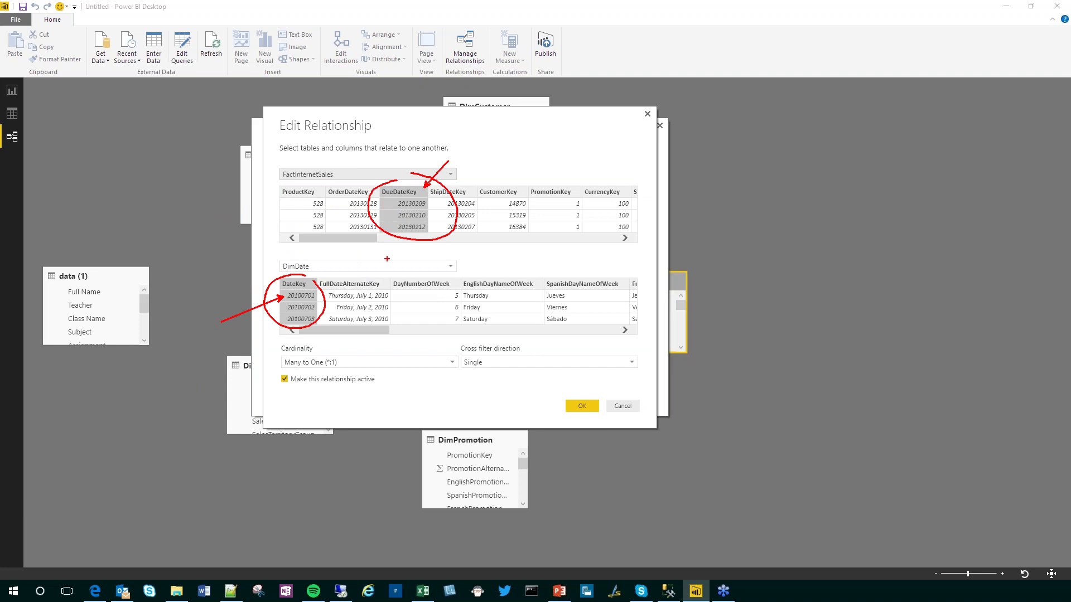
pyautogui.press('Escape')
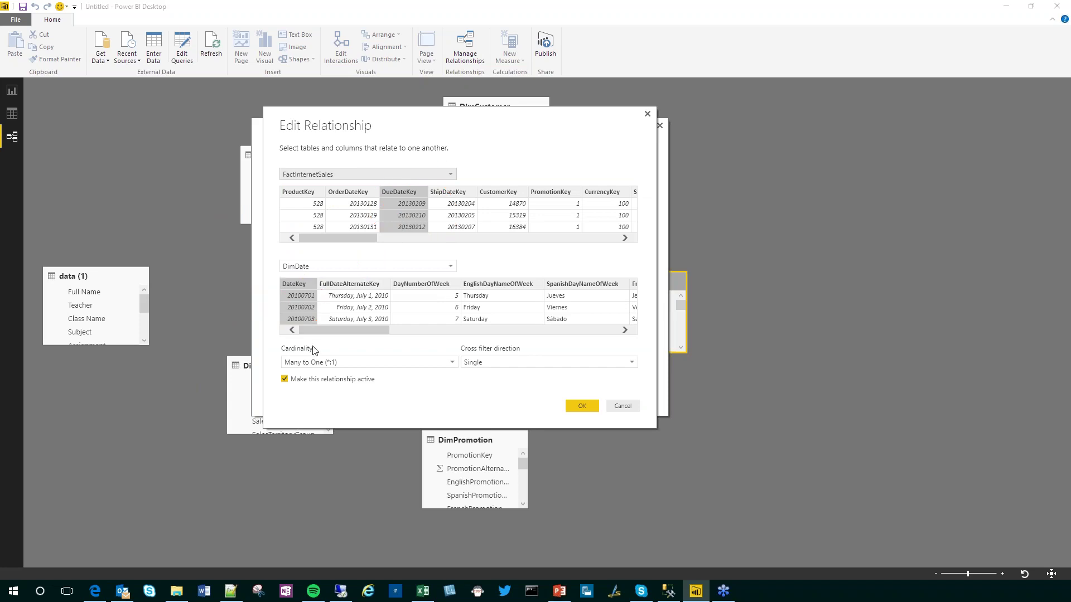
# Step: Relink the active relationship from FactInternetSales OrderDate to DimDate FullDateAlternateKey, save it and close the relationship list
pyautogui.click(357, 285)
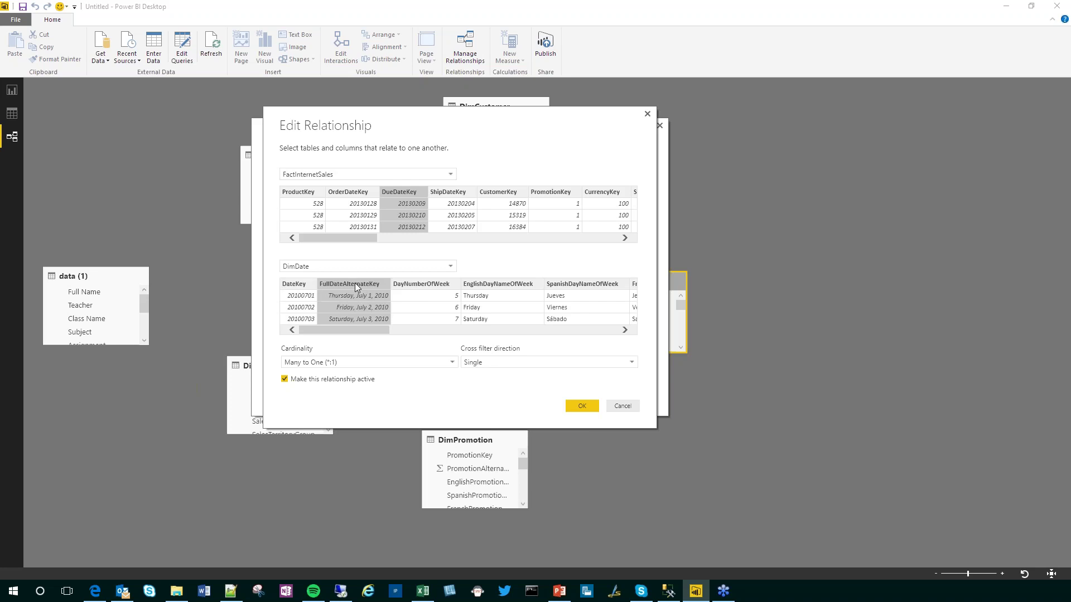
pyautogui.moveTo(359, 238); pyautogui.dragTo(608, 267)
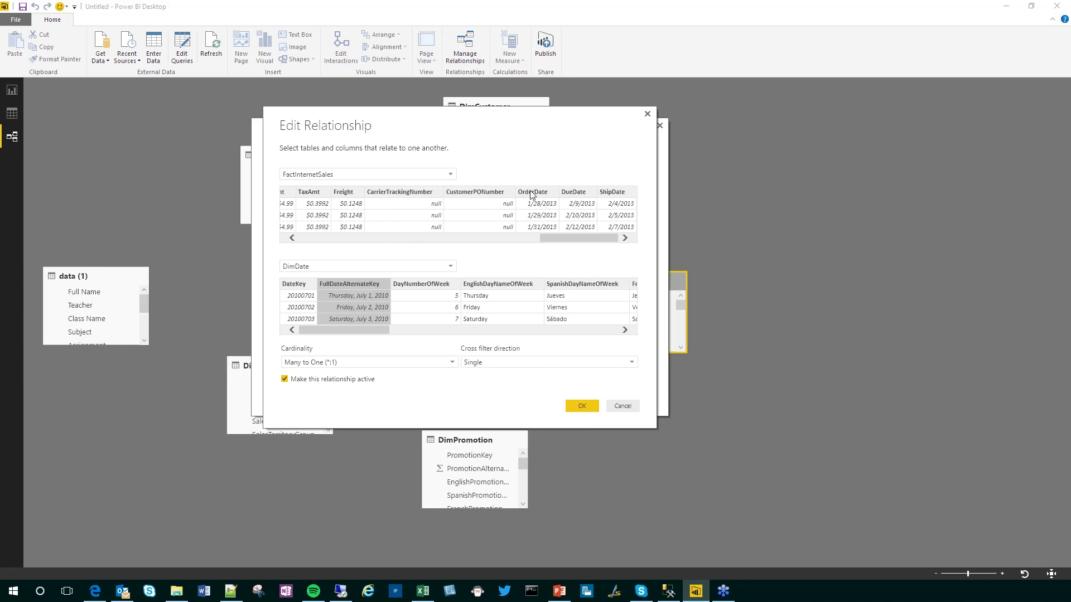
pyautogui.click(545, 226)
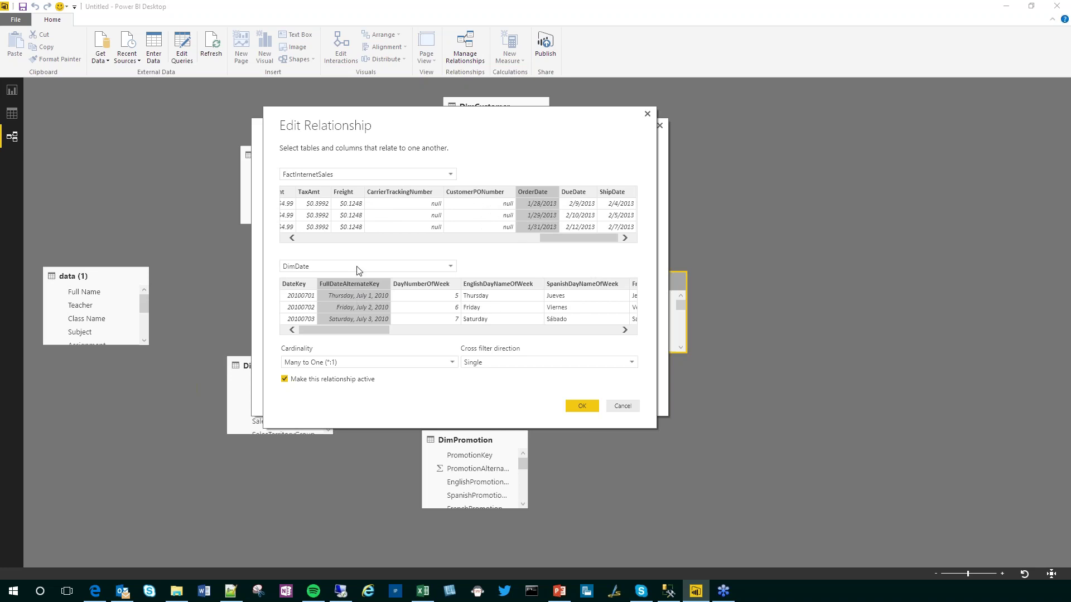
pyautogui.click(581, 406)
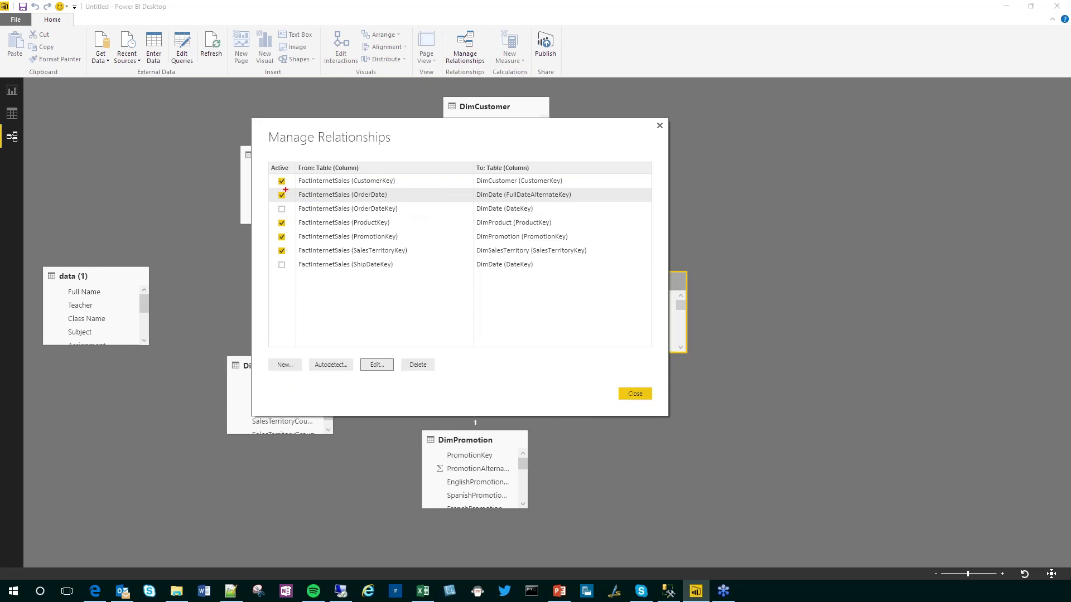
pyautogui.moveTo(271, 186)
pyautogui.mouseDown()
pyautogui.moveTo(348, 199)
pyautogui.moveTo(588, 204)
pyautogui.mouseUp()
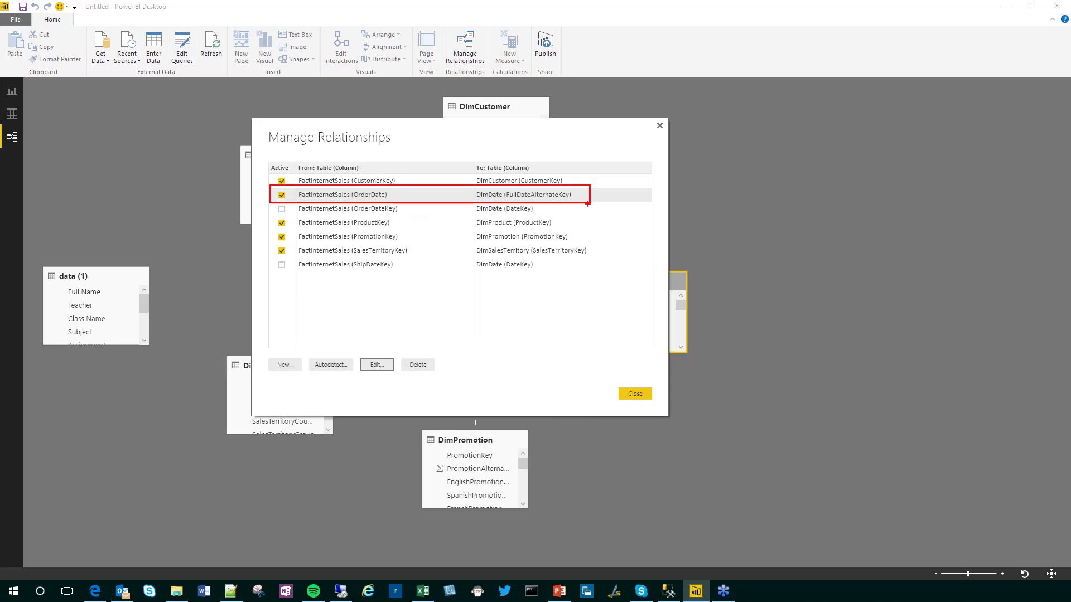
pyautogui.press('Escape')
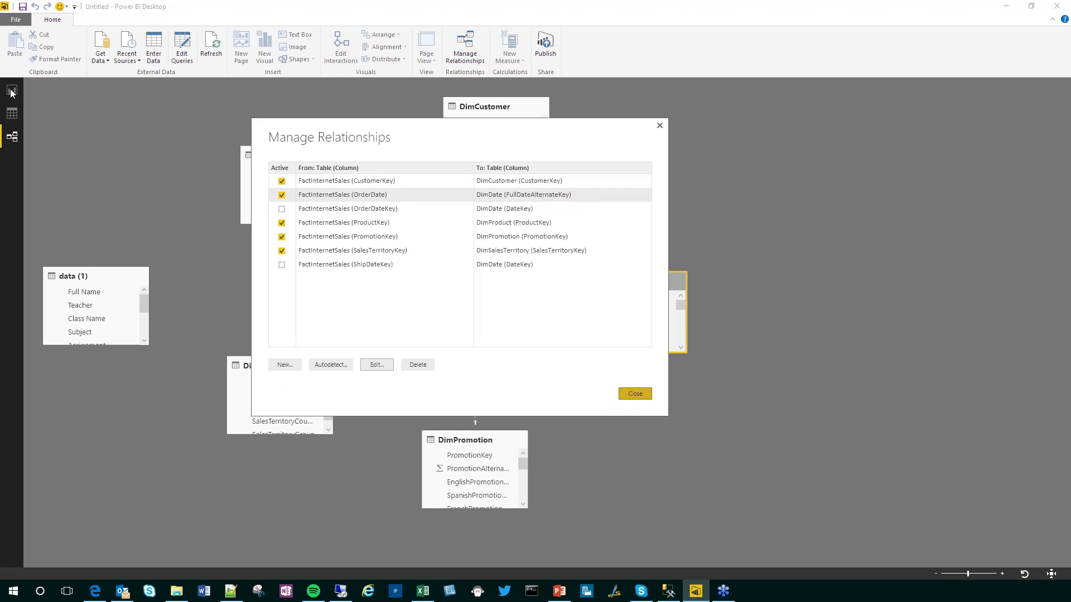
pyautogui.press('Escape')
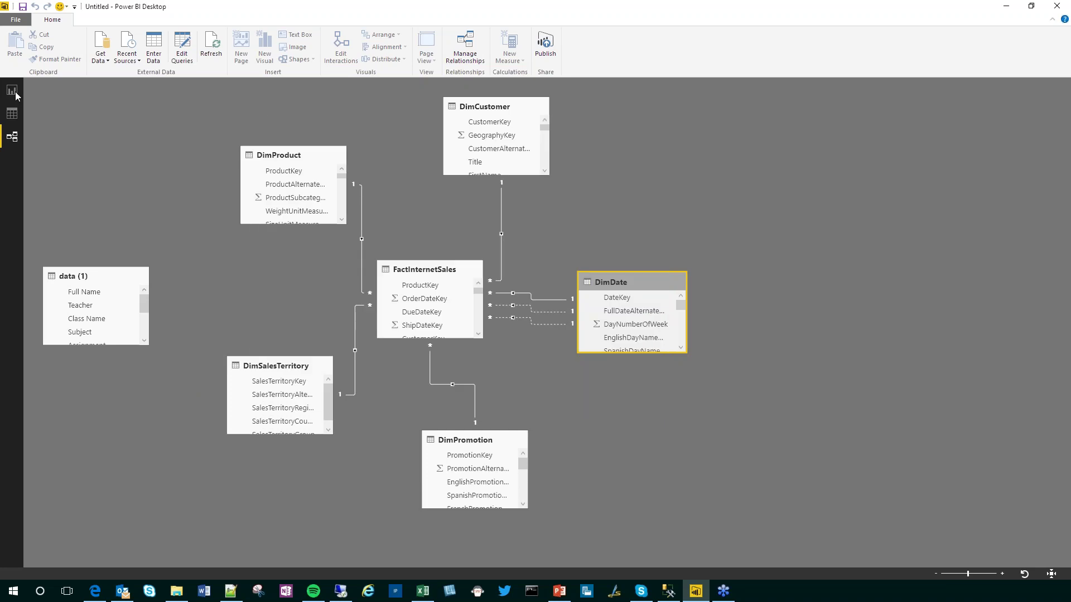
# Step: In the report, switch the chart's axis to plain FullDateAlternateKey and back to Date Hierarchy to restore all date levels
pyautogui.click(12, 91)
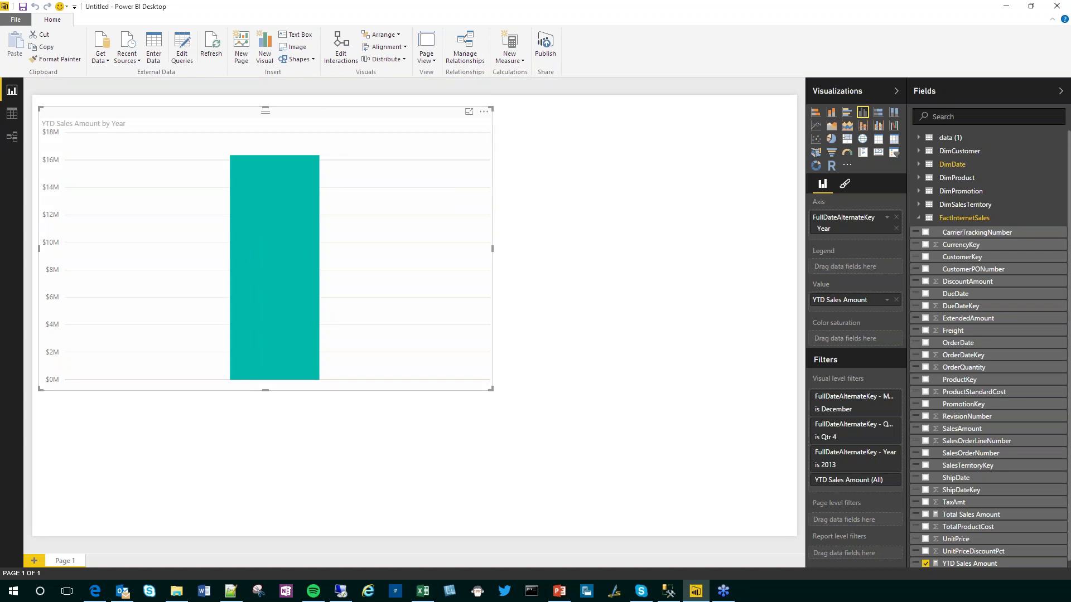
pyautogui.click(886, 218)
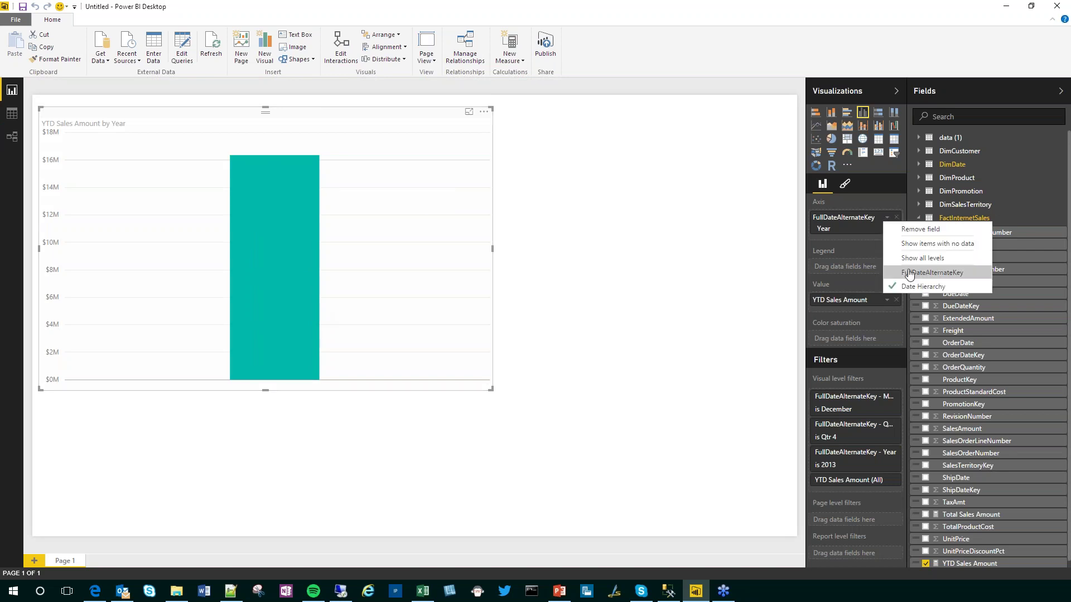
pyautogui.click(908, 273)
pyautogui.click(887, 217)
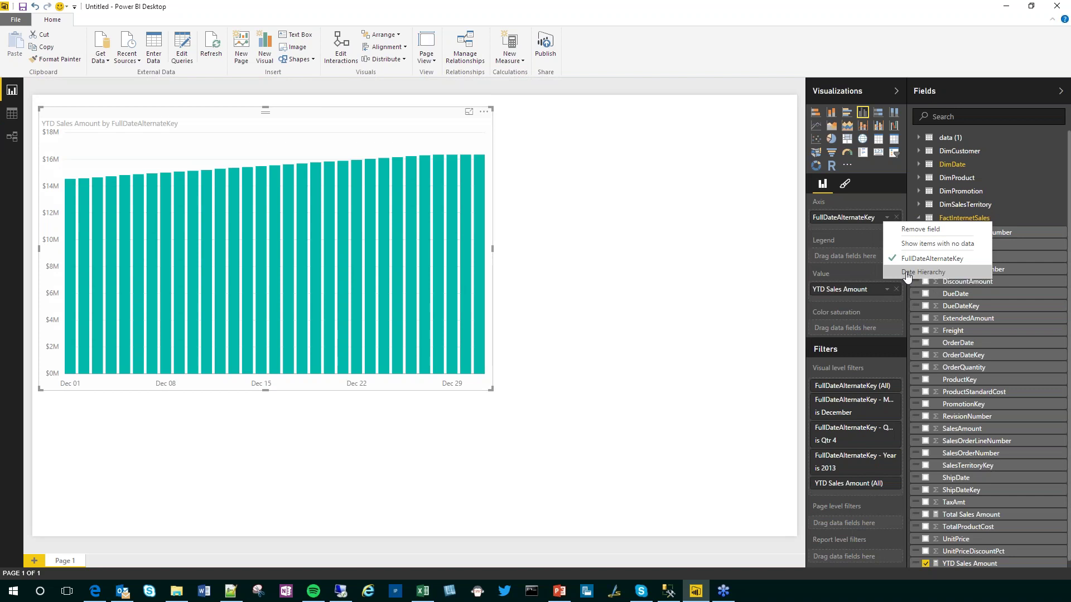
pyautogui.click(908, 273)
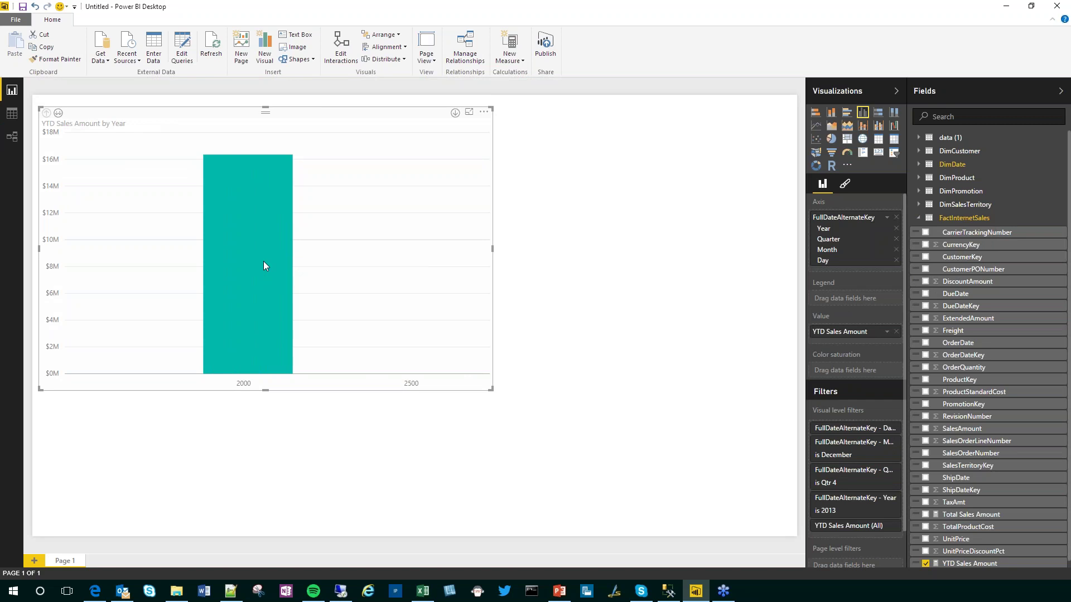
# Step: Set the YTD Sales Amount chart's X-axis type to Categorical and widen the chart
pyautogui.click(844, 186)
pyautogui.click(816, 205)
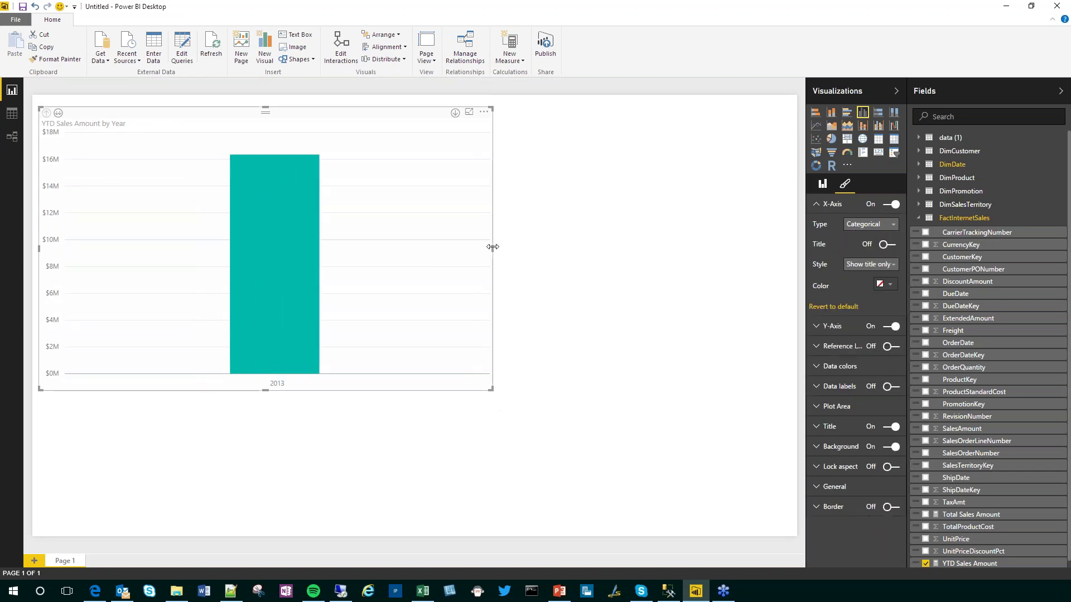
pyautogui.moveTo(492, 247); pyautogui.dragTo(558, 248)
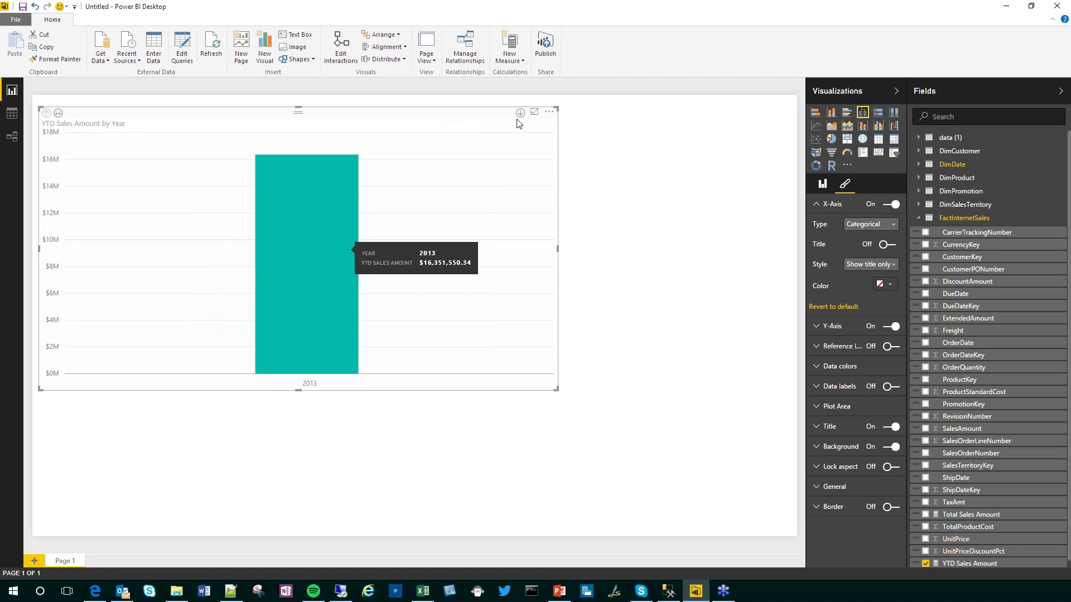
# Step: Drill down through 2013, Qtr 4 and December to the day level and examine the running trend of YTD Sales Amount
pyautogui.click(333, 215)
pyautogui.click(318, 232)
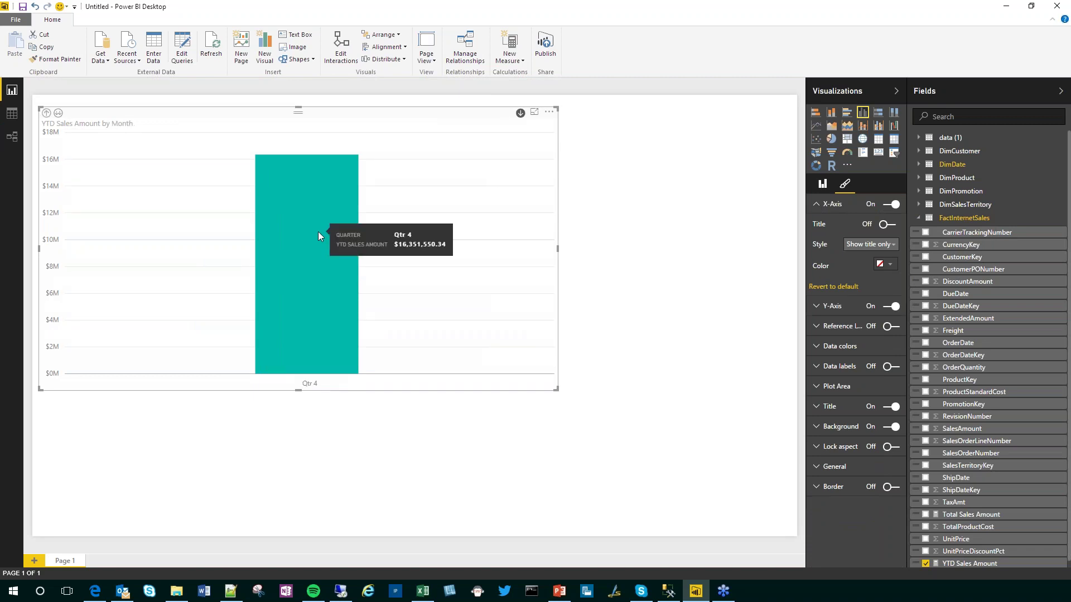
pyautogui.click(310, 271)
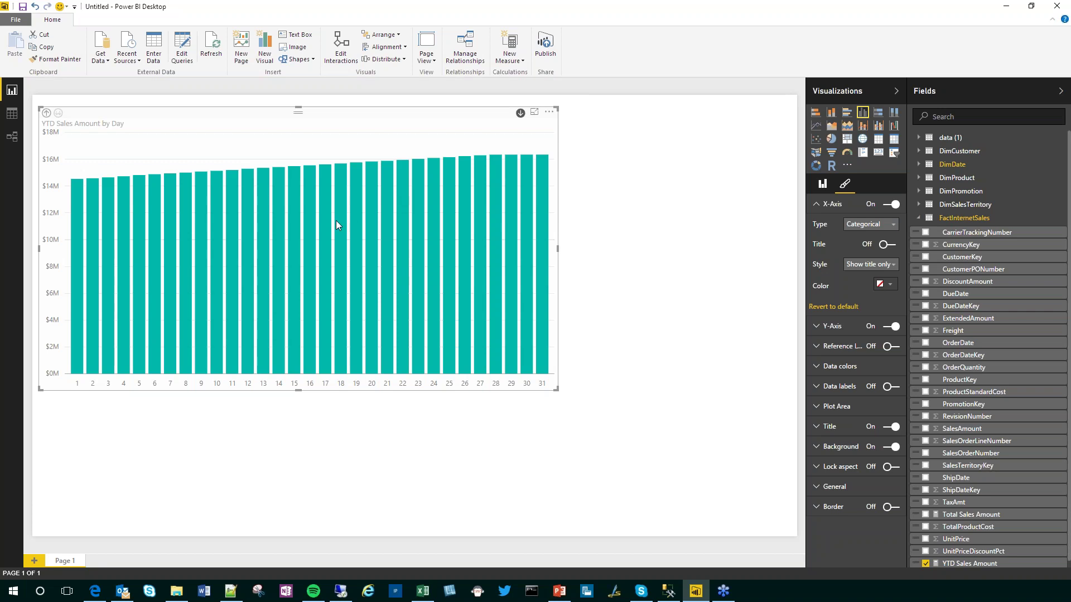
pyautogui.moveTo(135, 258)
pyautogui.mouseDown()
pyautogui.moveTo(242, 193)
pyautogui.moveTo(296, 212)
pyautogui.moveTo(380, 214)
pyautogui.moveTo(457, 173)
pyautogui.moveTo(513, 230)
pyautogui.mouseUp()
pyautogui.moveTo(535, 144)
pyautogui.mouseDown()
pyautogui.moveTo(121, 200)
pyautogui.moveTo(74, 194)
pyautogui.mouseUp()
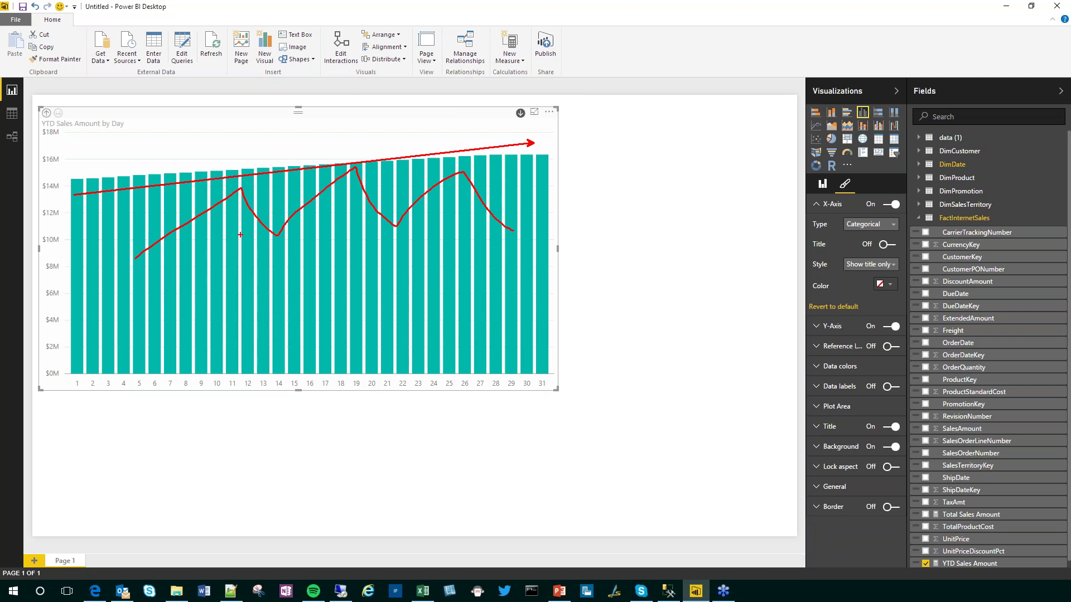
pyautogui.press('Escape')
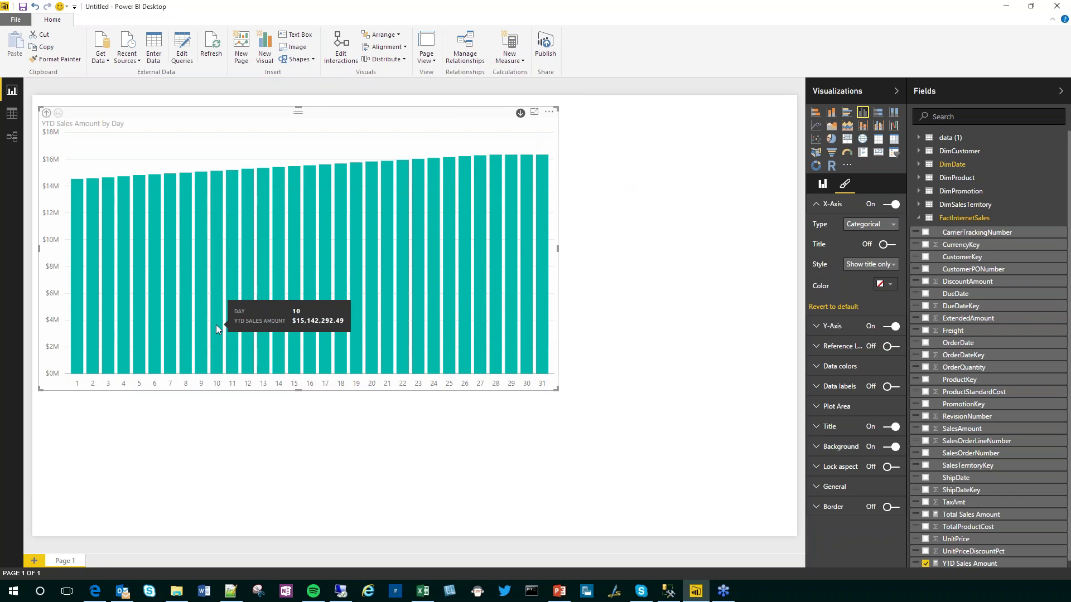
# Step: Remove the YTD Sales Amount chart from the report page
pyautogui.click(549, 111)
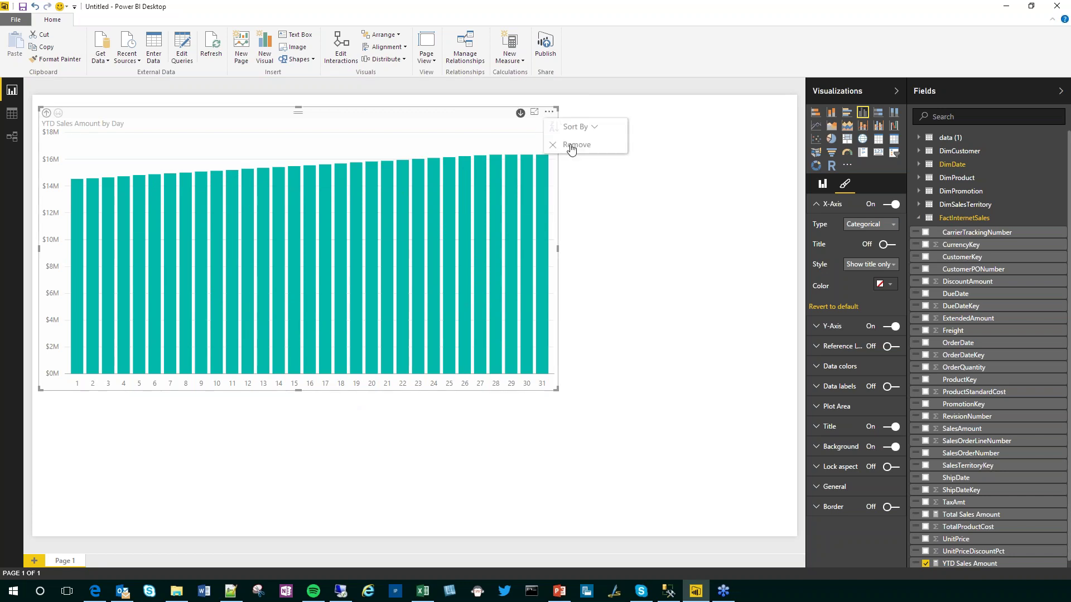
pyautogui.click(577, 146)
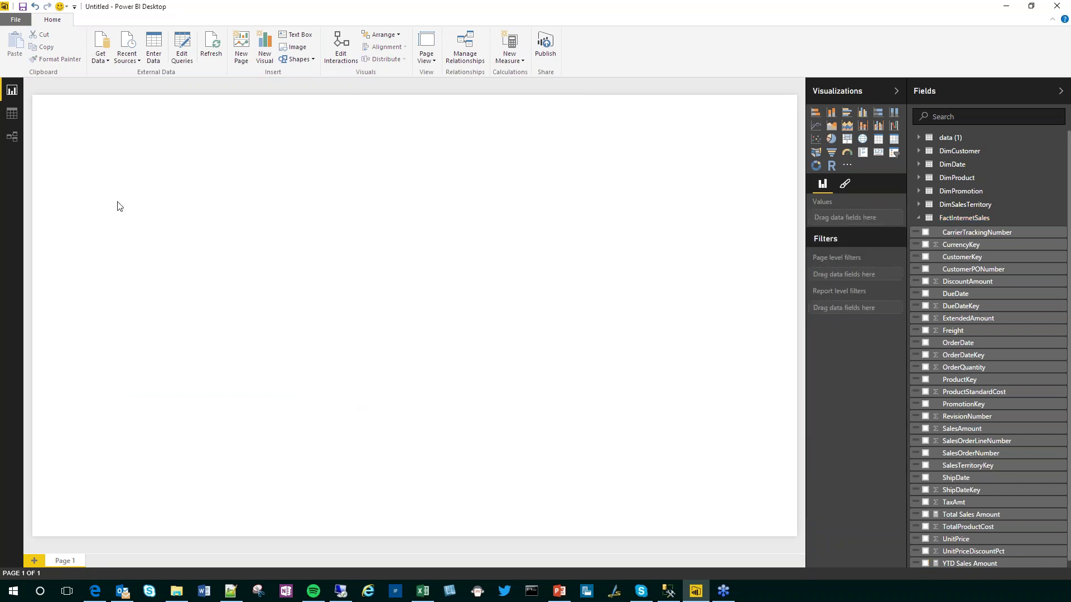
# Step: Create a new measure in FactInternetSales named MTD Sales Amount, starting its formula with CALCULATE([Total Sales Amount]
pyautogui.click(12, 114)
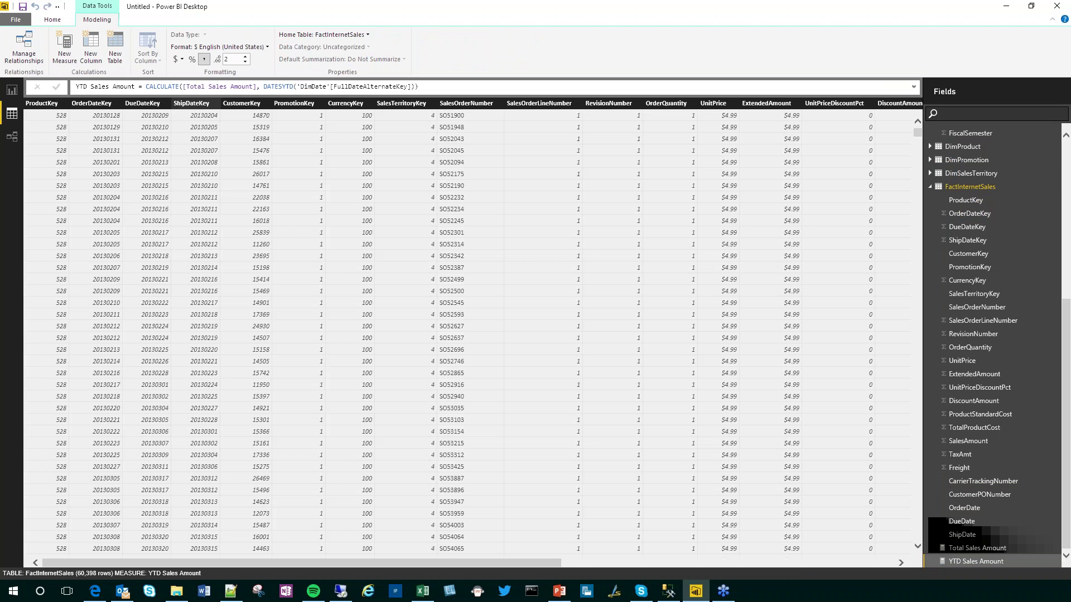
pyautogui.click(66, 56)
pyautogui.write('MT')
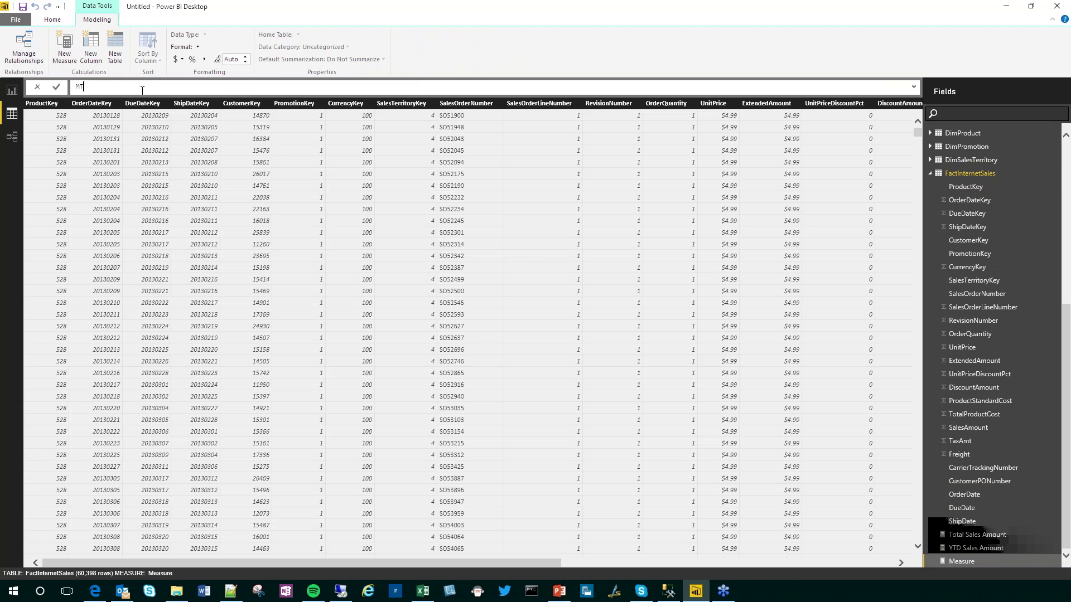
pyautogui.write('D Sales Am')
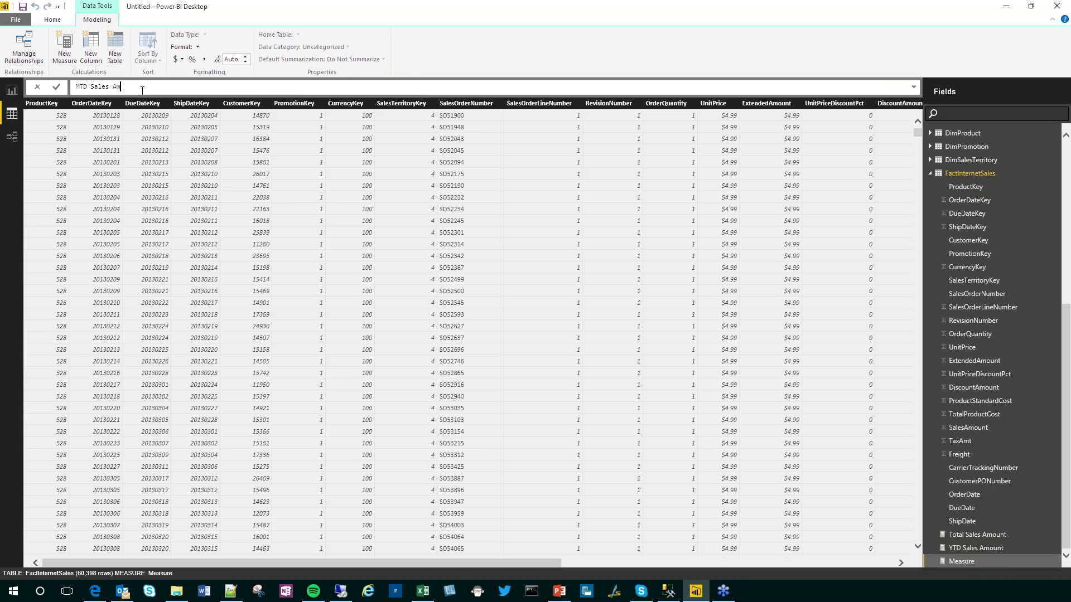
pyautogui.write('ount = CALCULATE(')
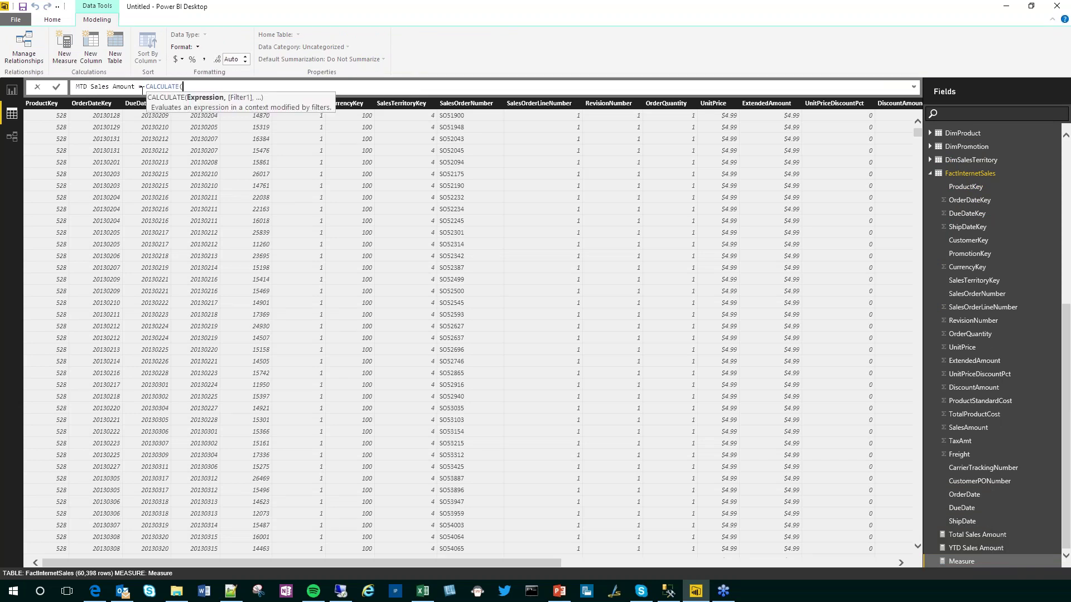
pyautogui.write('[')
pyautogui.press('Tab')
# Step: Complete the MTD Sales Amount formula with the filter DATESMTD('DimDate'[FullDateAlternateKey]) and commit the measure
pyautogui.write(',datesmtd')
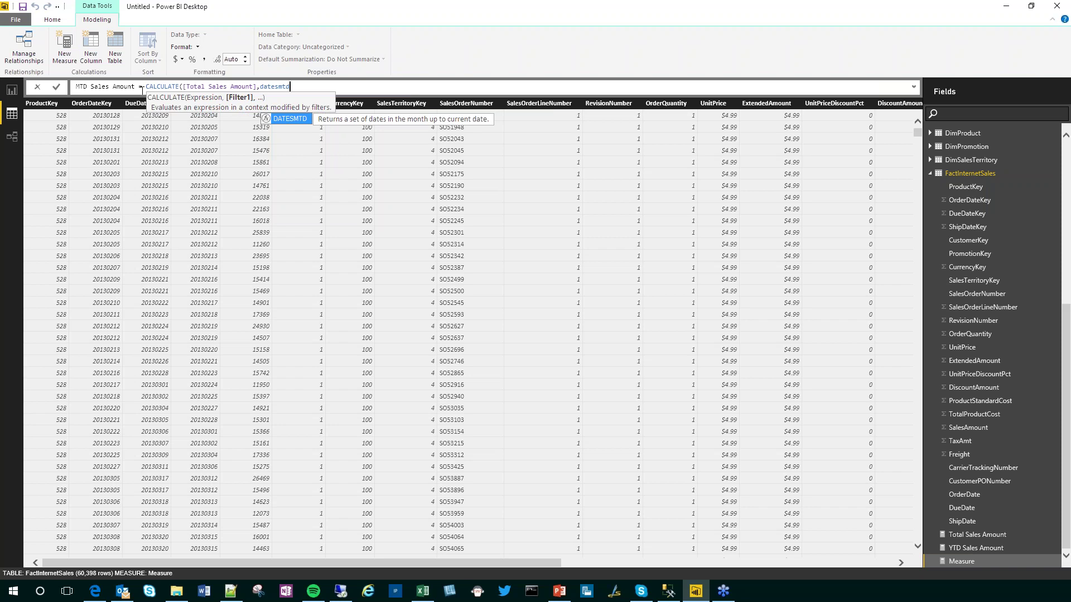
pyautogui.press('Tab')
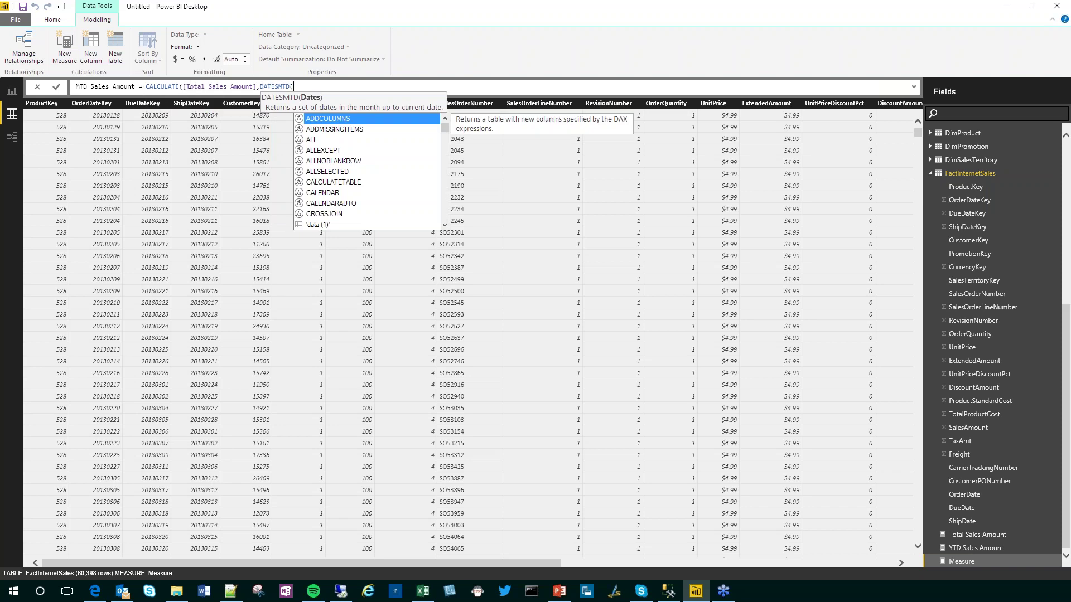
pyautogui.press('Escape')
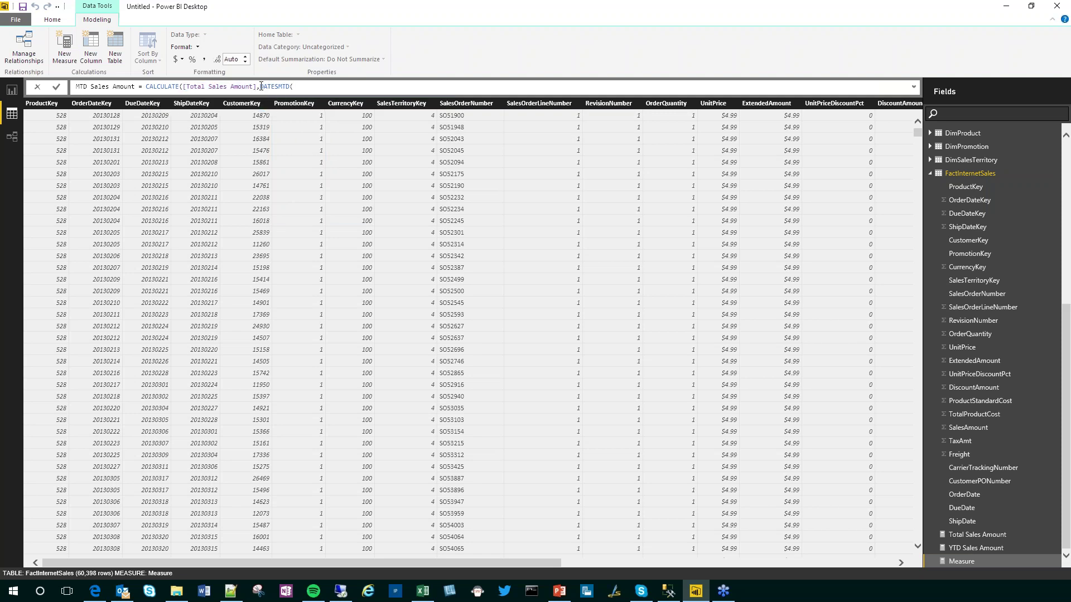
pyautogui.doubleClick(261, 87)
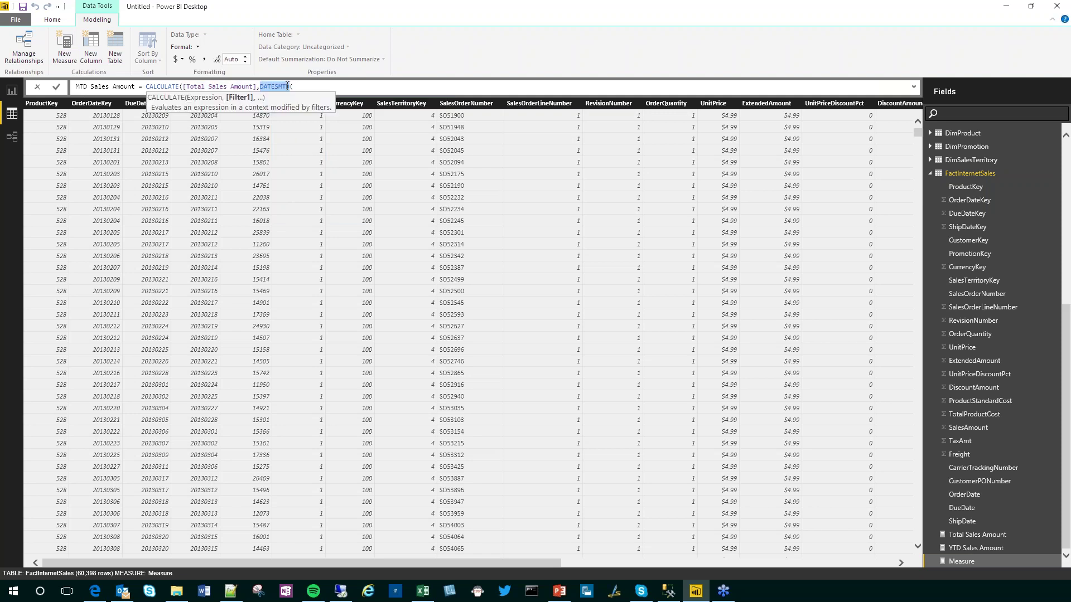
pyautogui.click(297, 87)
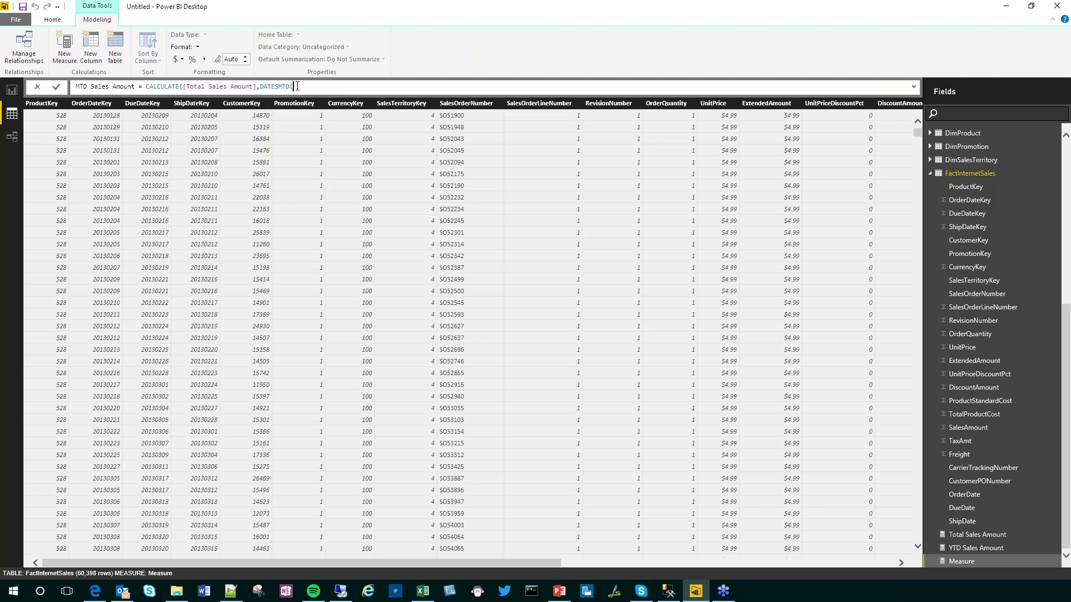
pyautogui.write("'DimDate'[FullDateAlternateKey]")
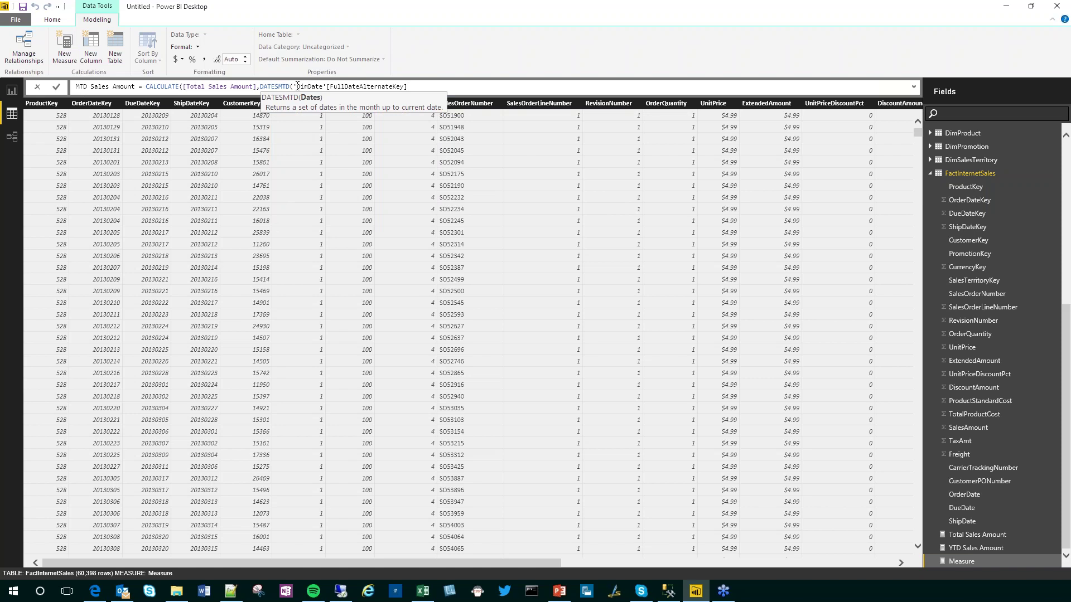
pyautogui.write(')')
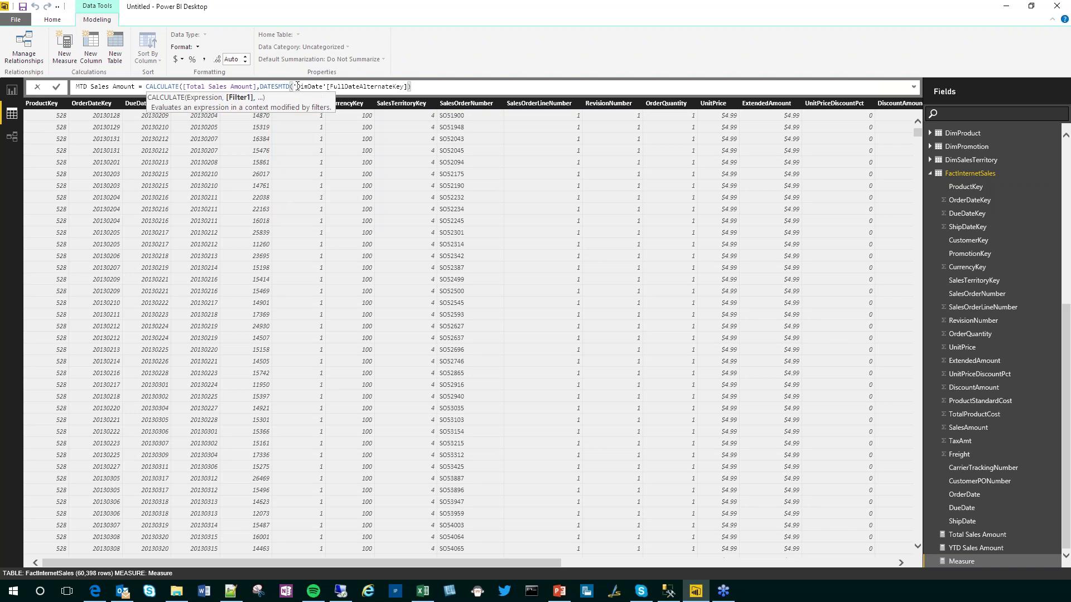
pyautogui.write(')')
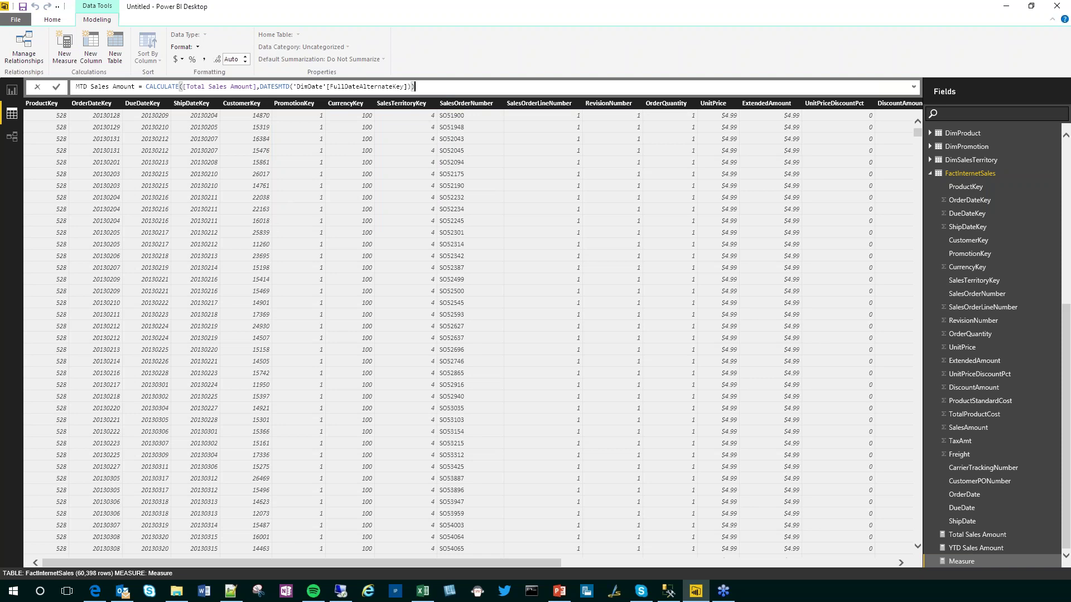
pyautogui.press('Return')
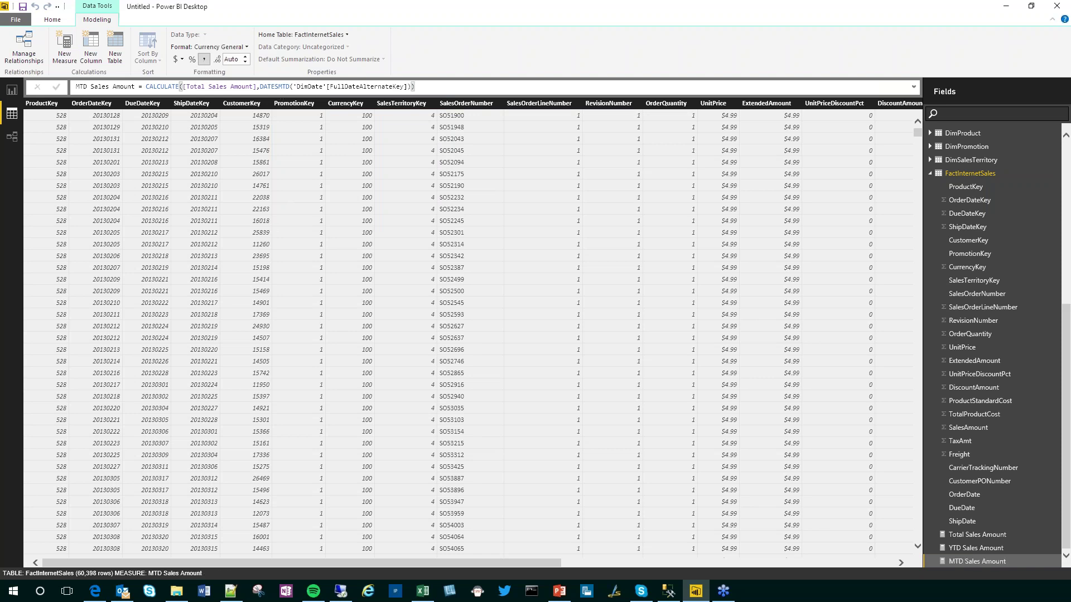
# Step: Format the MTD Sales Amount measure as $ English (United States) currency
pyautogui.click(182, 59)
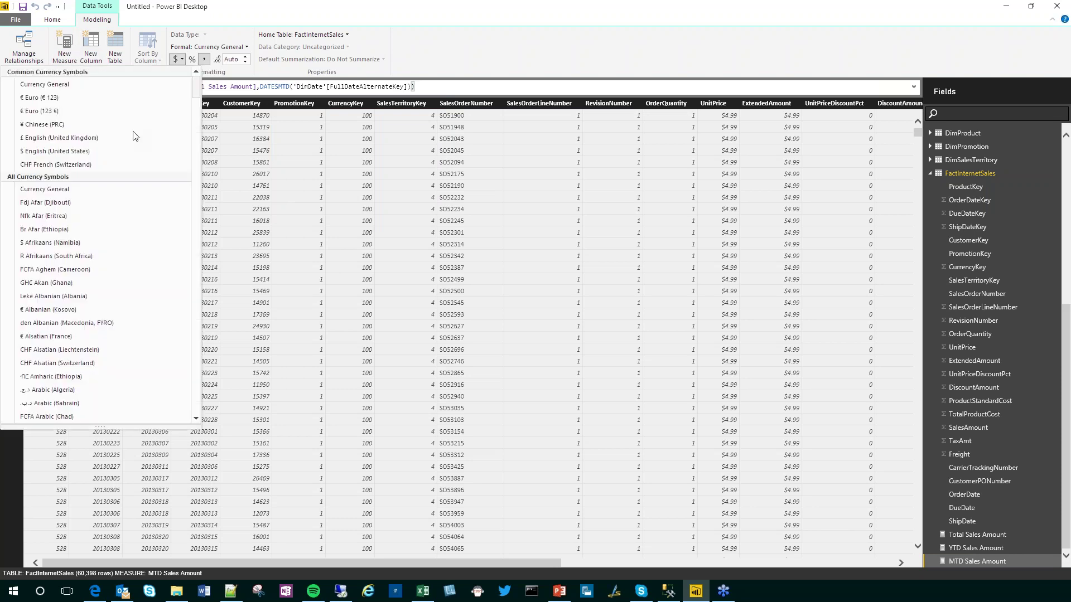
pyautogui.click(73, 151)
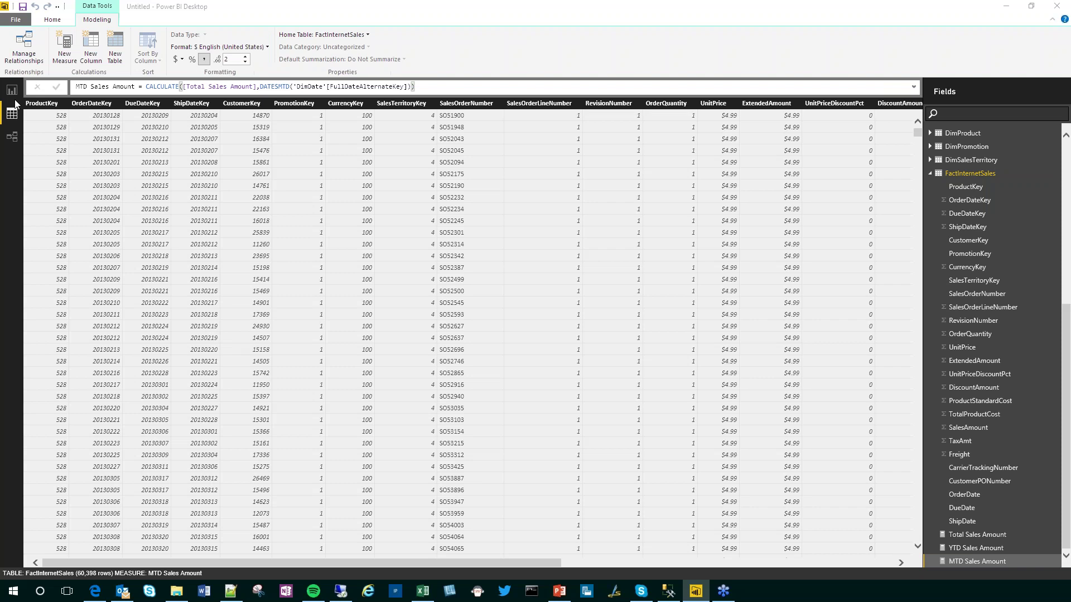
# Step: On the blank report page, create a chart from DimDate's FullDateAlternateKey and enlarge it to about two-thirds of the page width
pyautogui.click(12, 89)
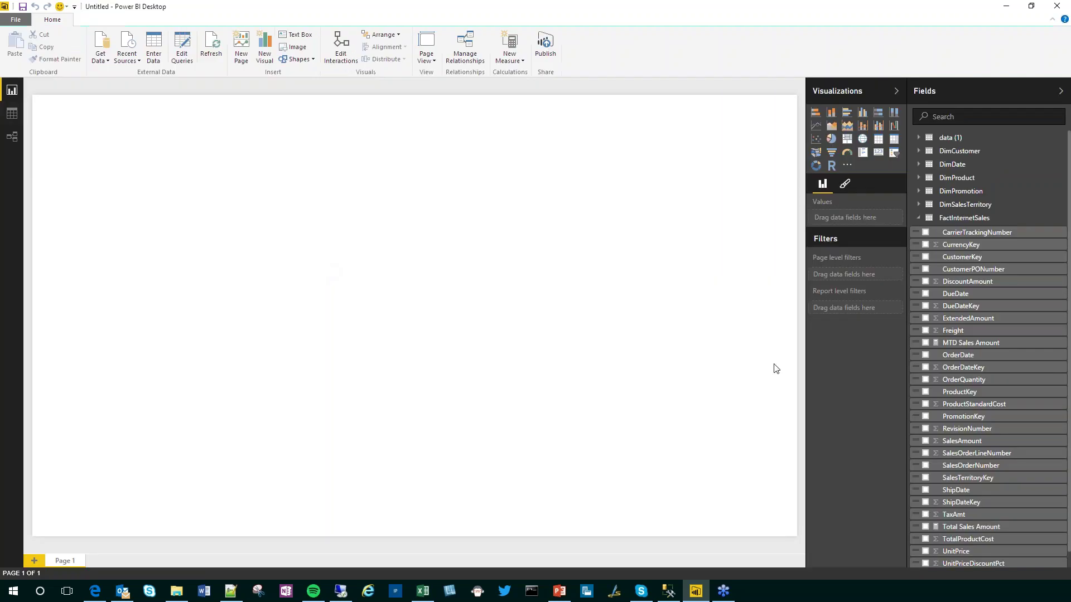
pyautogui.click(918, 165)
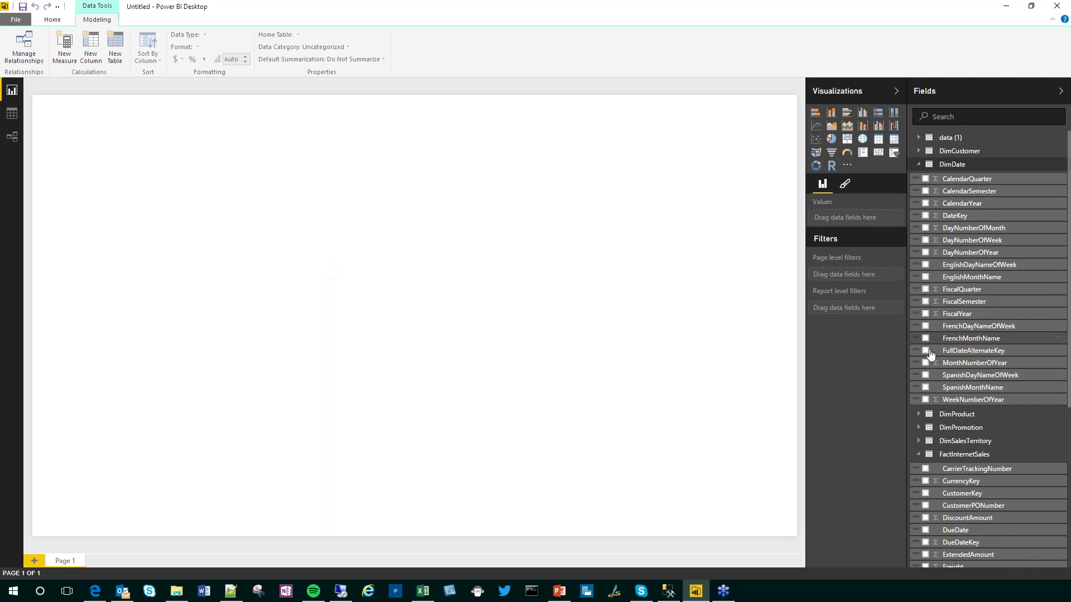
pyautogui.click(925, 351)
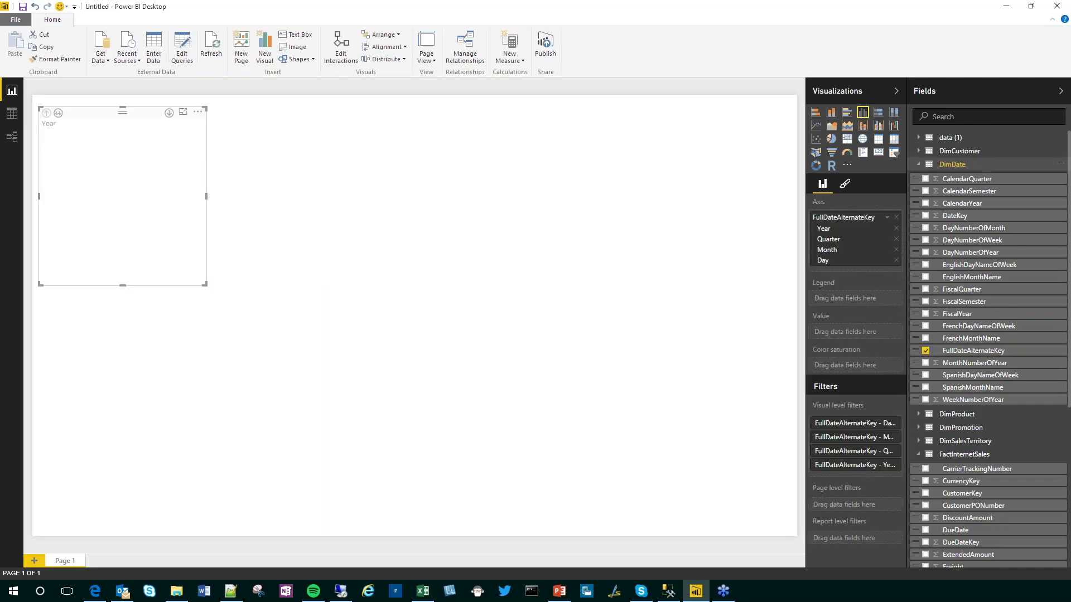
pyautogui.click(918, 165)
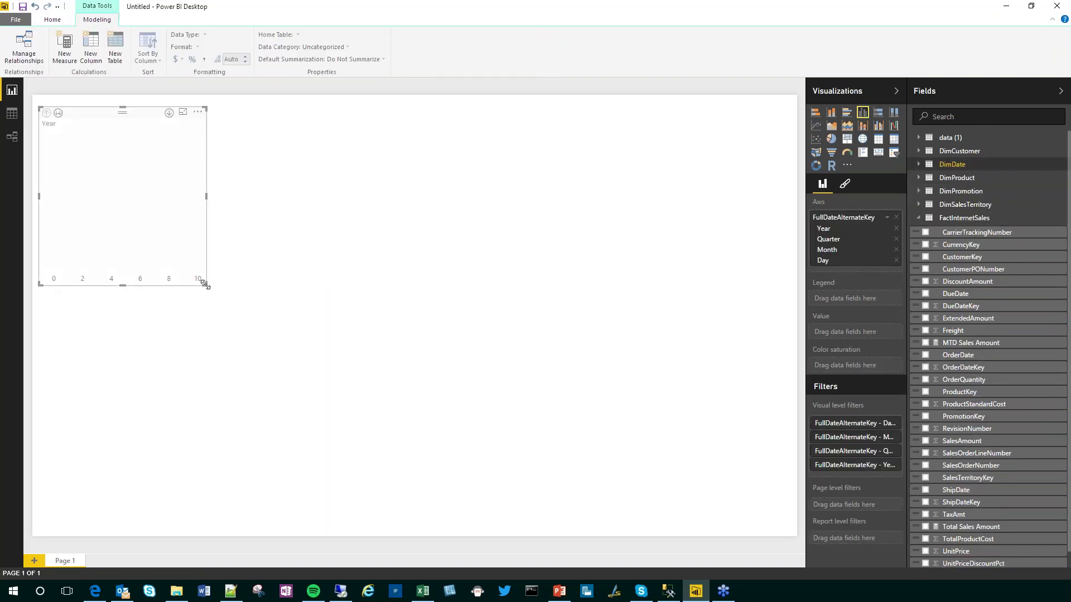
pyautogui.moveTo(205, 284); pyautogui.dragTo(553, 357)
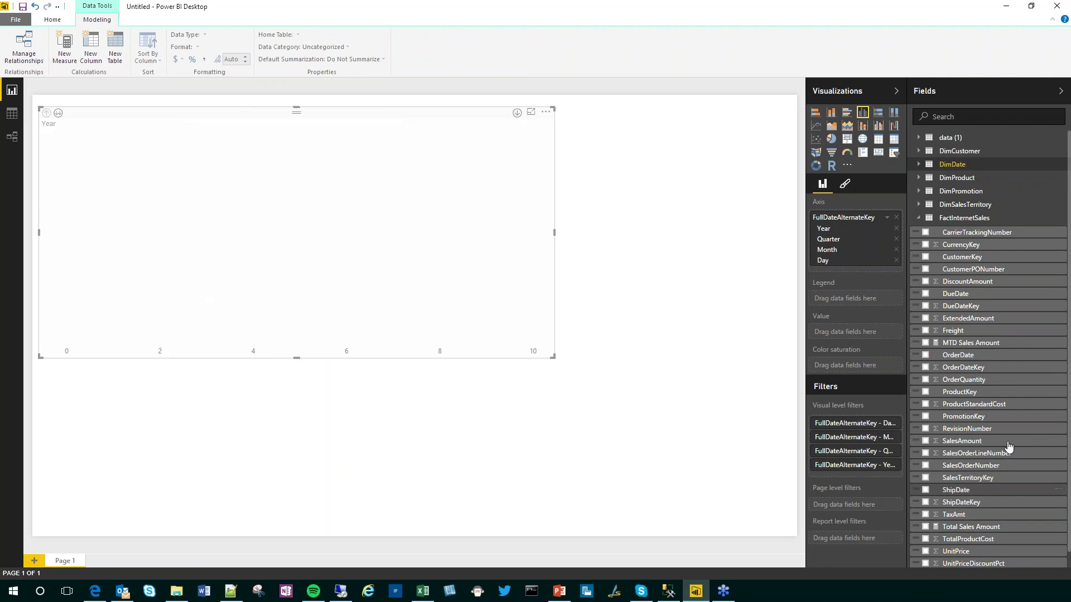
# Step: Add the MTD Sales Amount and YTD Sales Amount measures to the chart's values
pyautogui.click(925, 344)
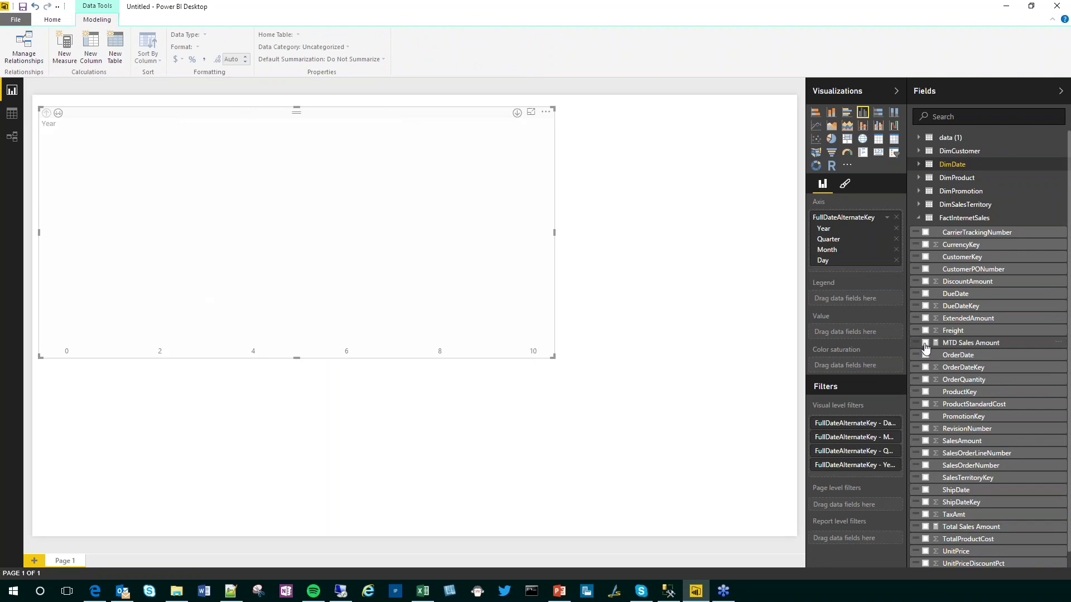
pyautogui.scroll(-1, 948, 474)
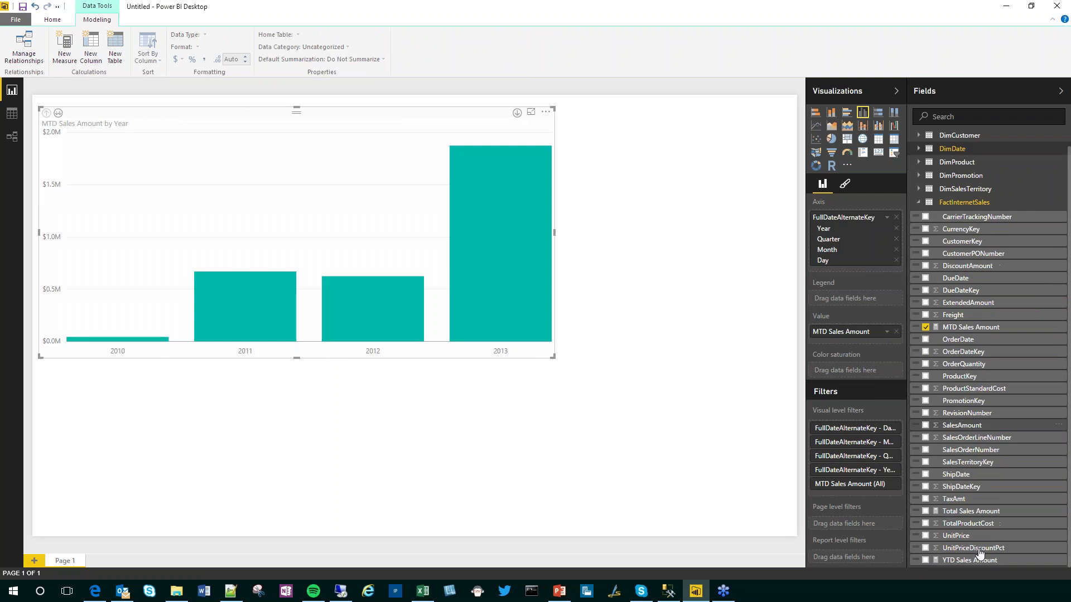
pyautogui.click(925, 561)
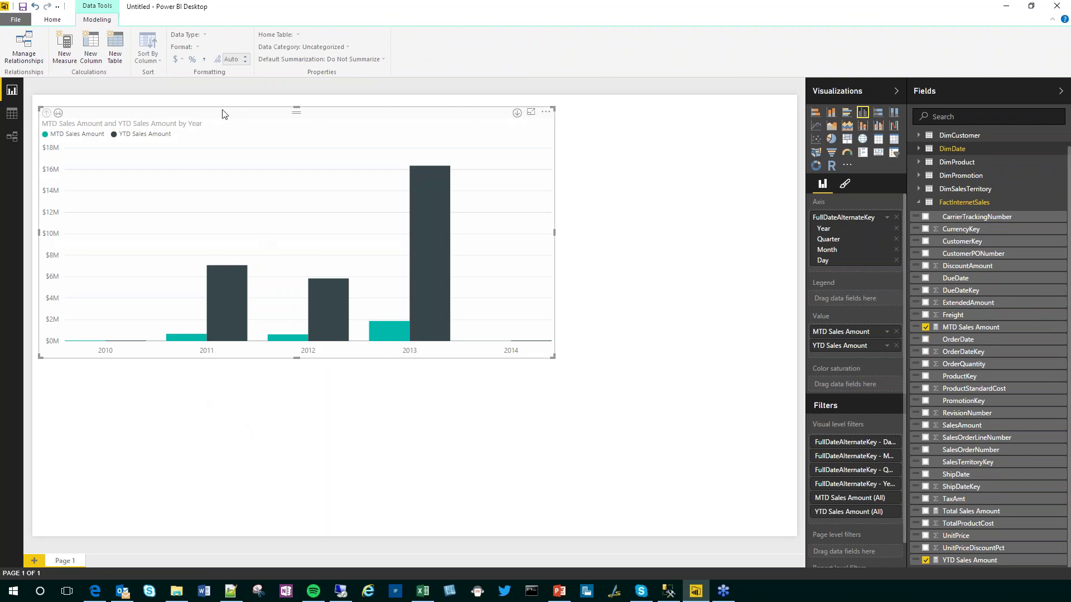
# Step: Turn on drill-down for the MTD and YTD Sales Amount chart and drill into 2013 to show its quarters
pyautogui.click(516, 113)
pyautogui.moveTo(430, 256)
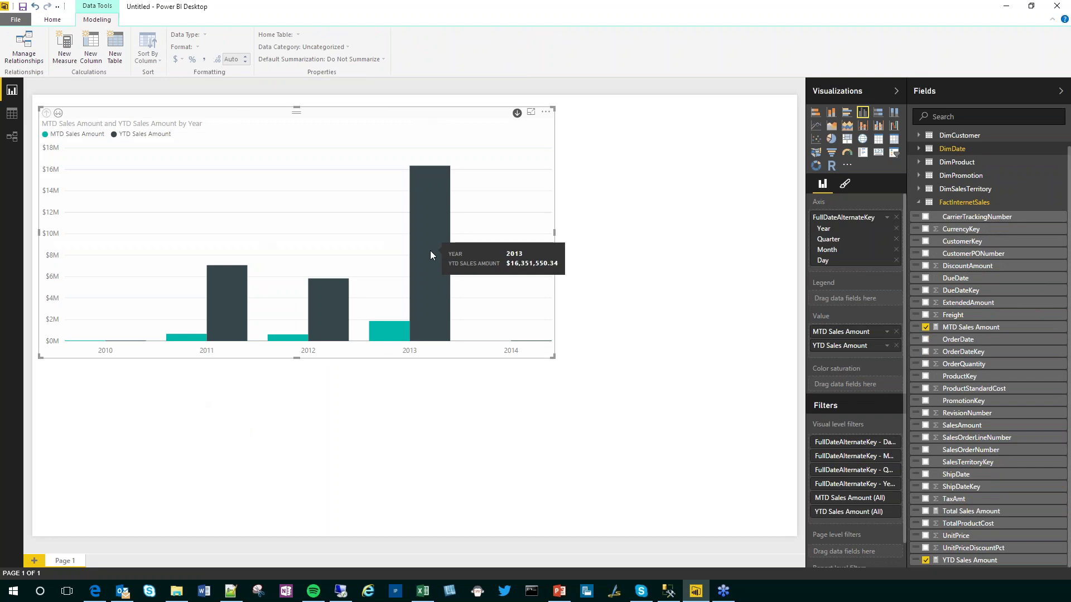
pyautogui.click(430, 252)
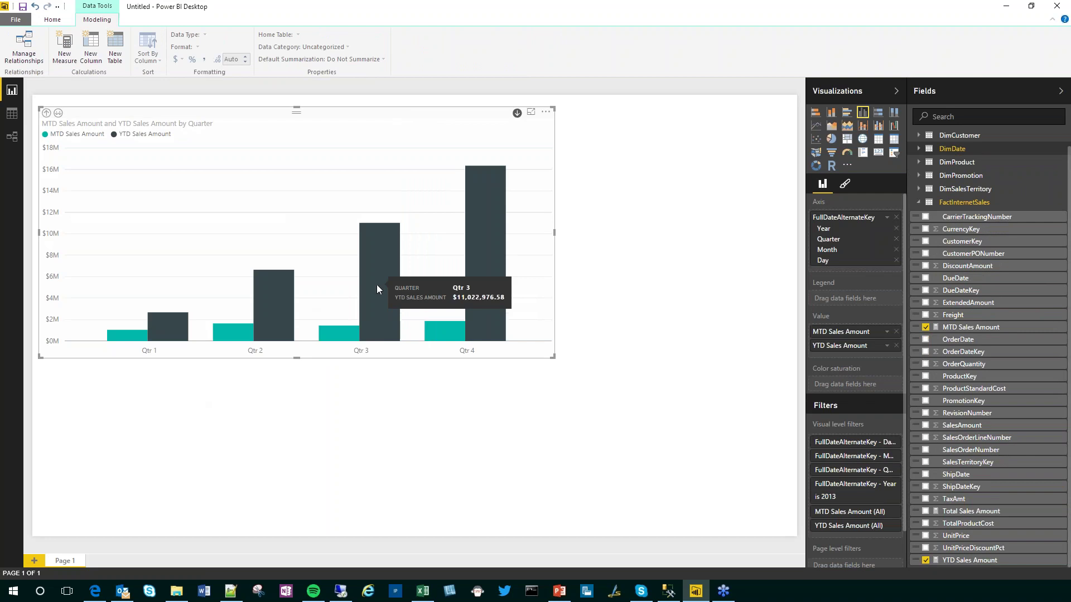
# Step: Drill the column chart down into Qtr 3 and then September to show sales by day
pyautogui.click(377, 286)
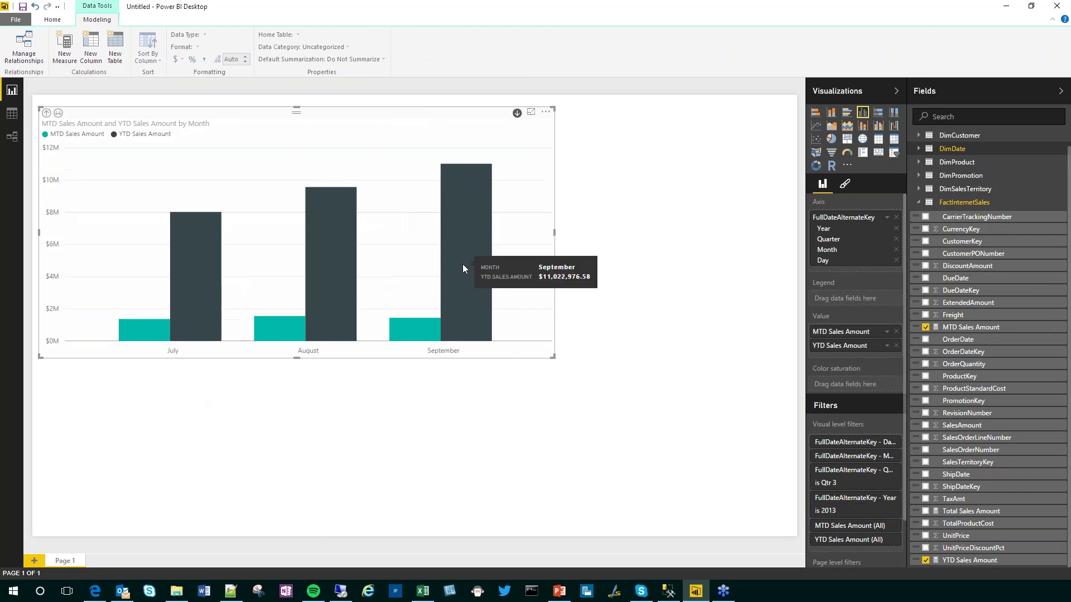
pyautogui.click(463, 263)
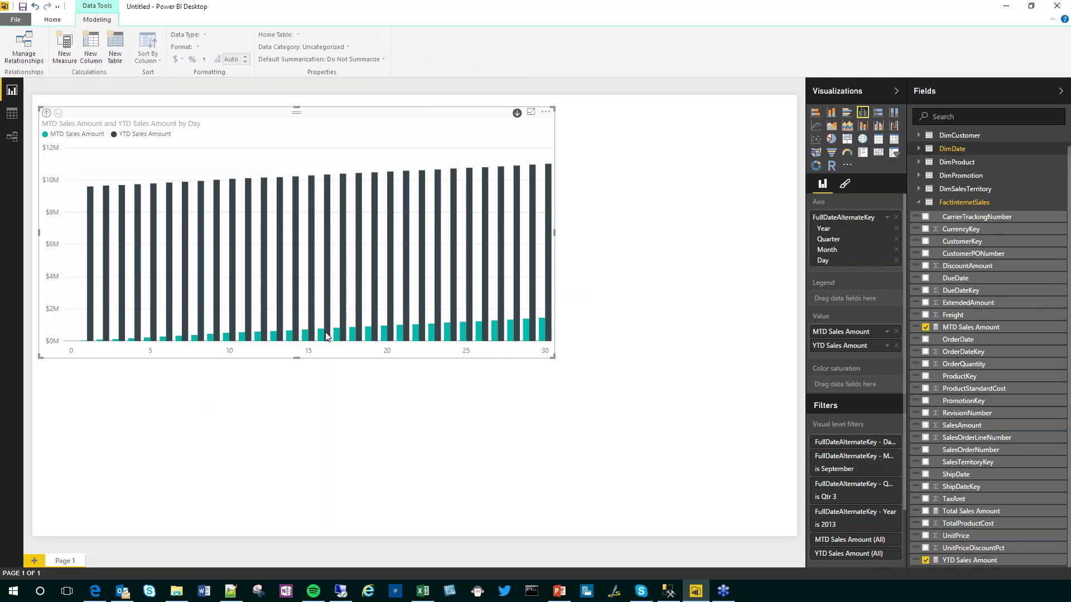
pyautogui.moveTo(516, 339)
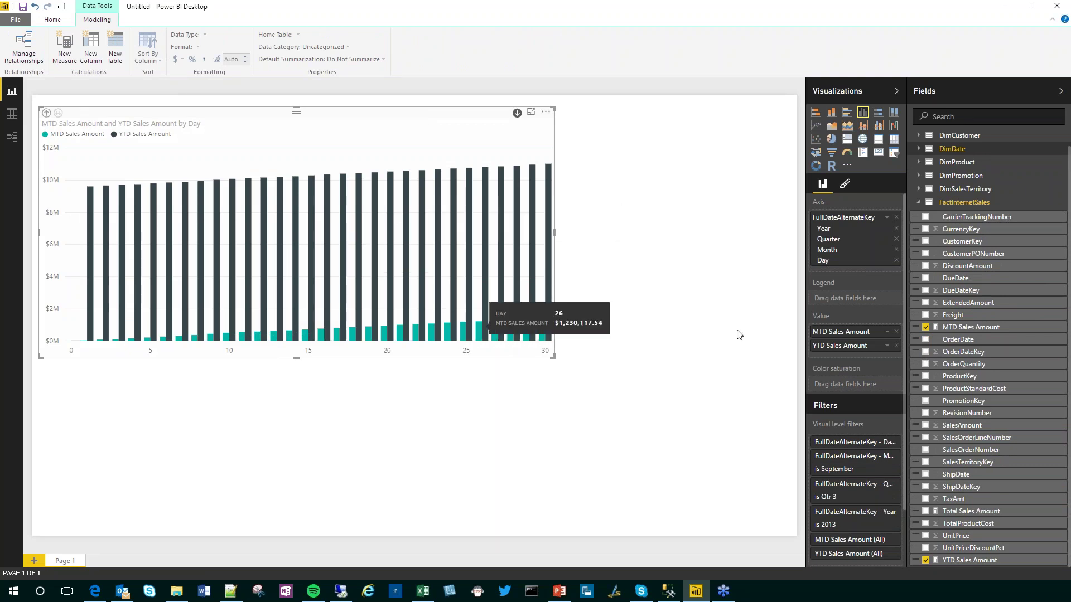
# Step: Turn on data labels for the chart and enlarge it to nearly the full width of the page
pyautogui.click(844, 189)
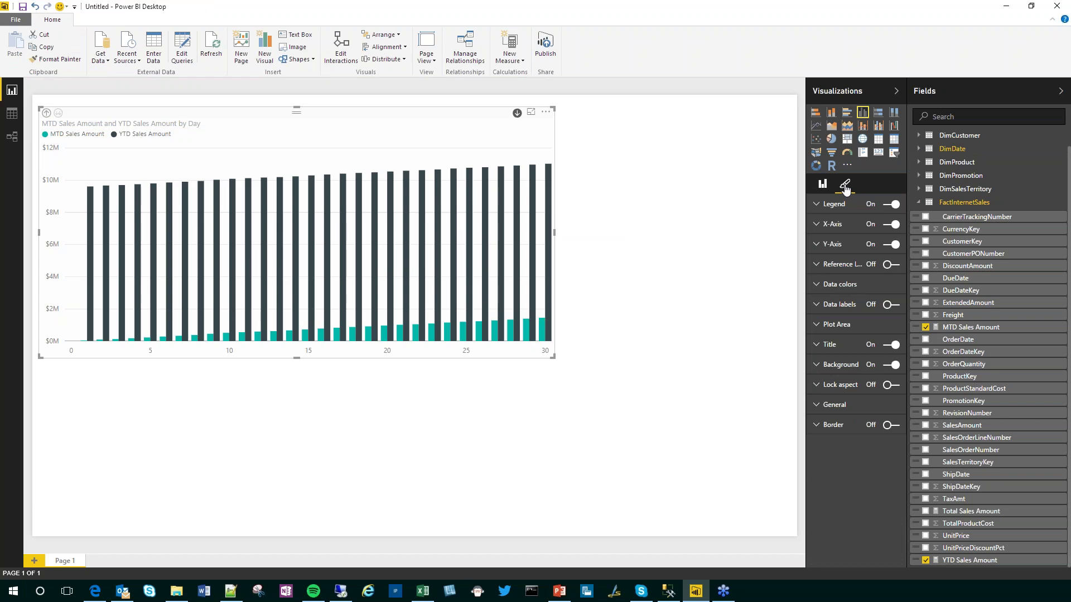
pyautogui.click(894, 308)
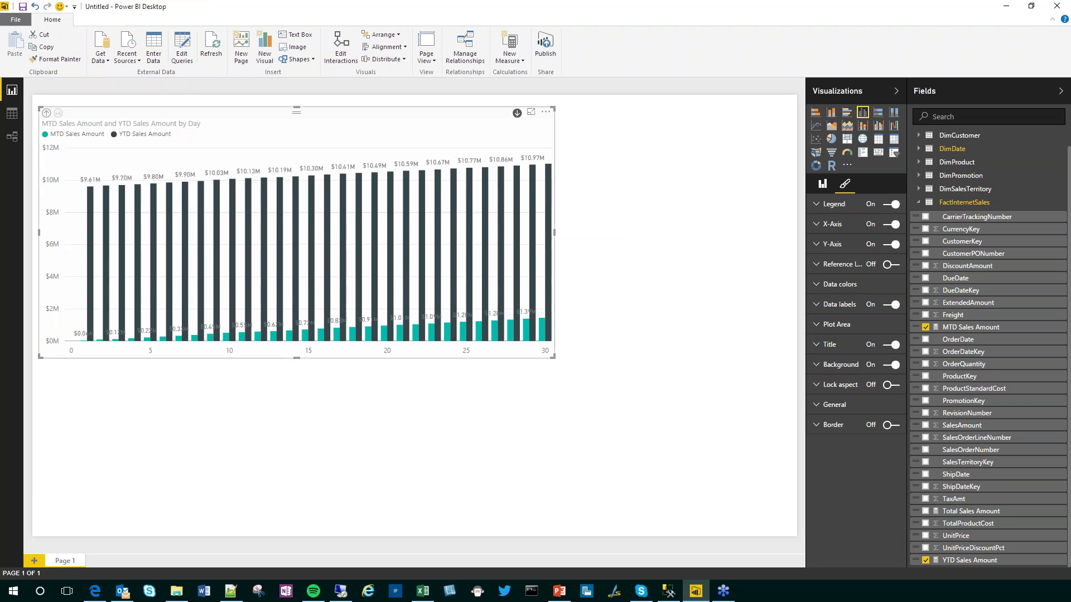
pyautogui.moveTo(556, 359); pyautogui.dragTo(775, 435)
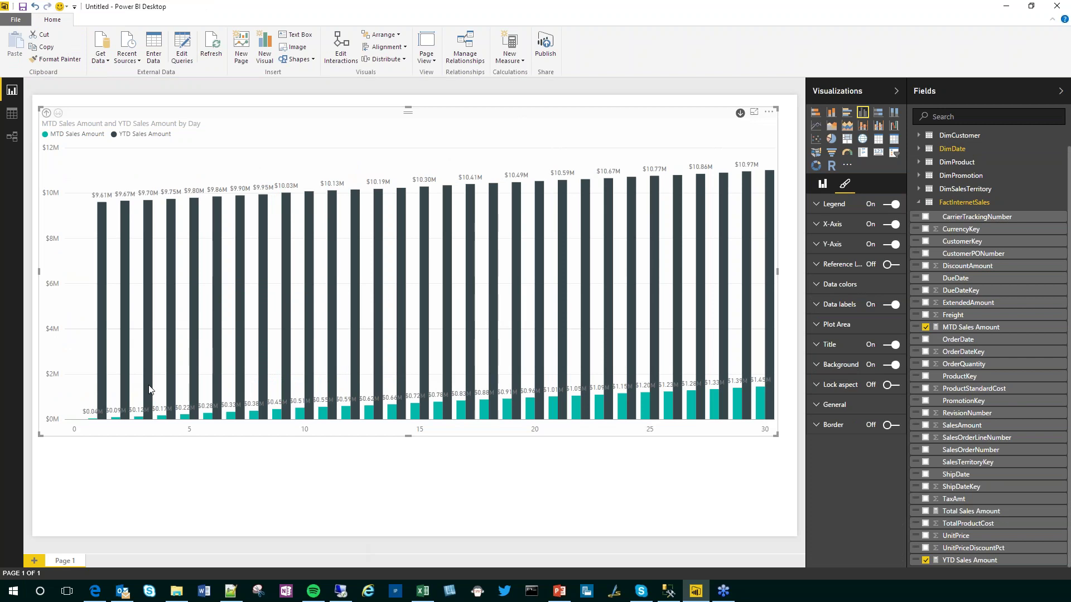
# Step: Start a new FactInternetSales measure named Previous Period Sales, using CALCULATE with [Total Sales Amount] as its expression
pyautogui.click(11, 114)
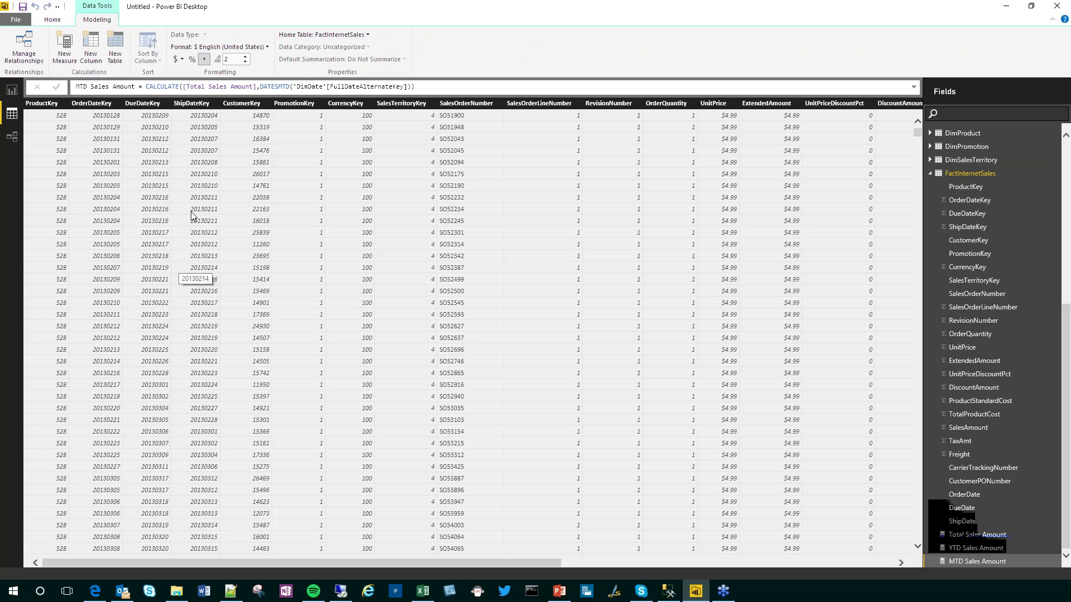
pyautogui.click(65, 49)
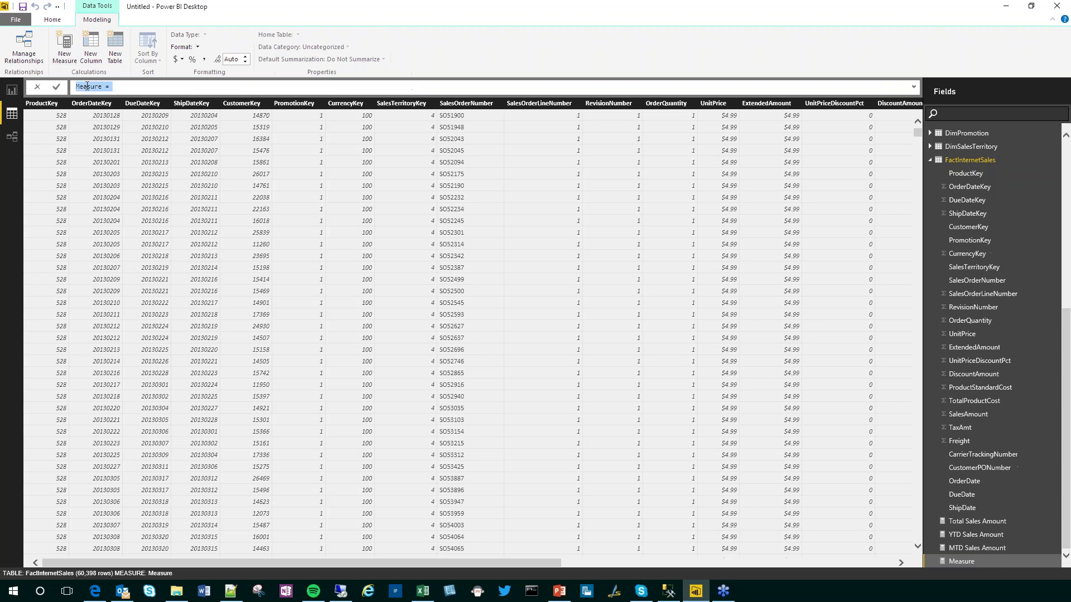
pyautogui.write('Previous Period Sales = CALCULATE(')
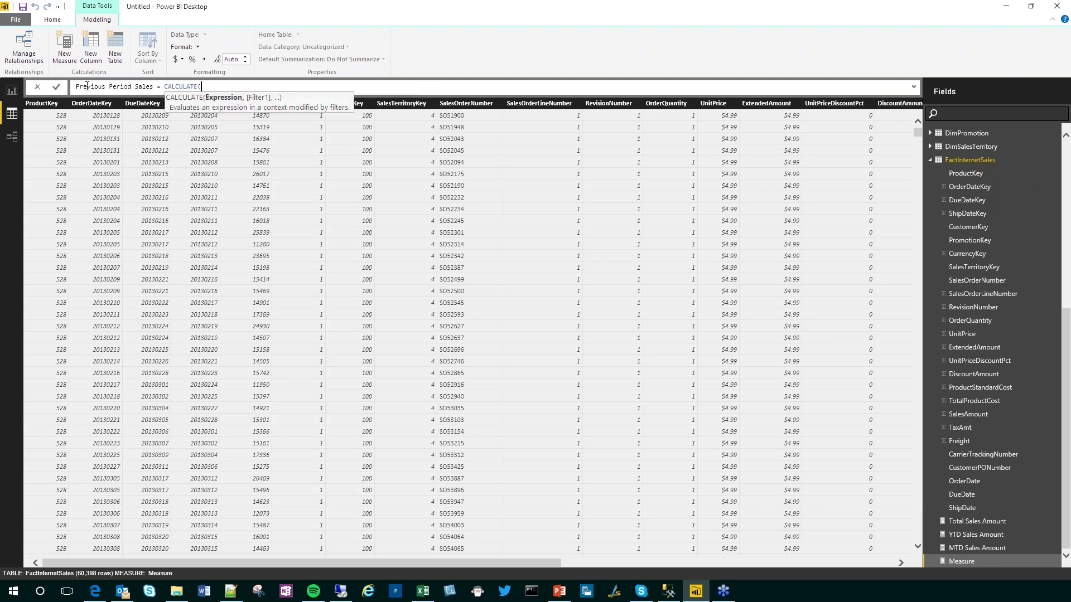
pyautogui.write('[')
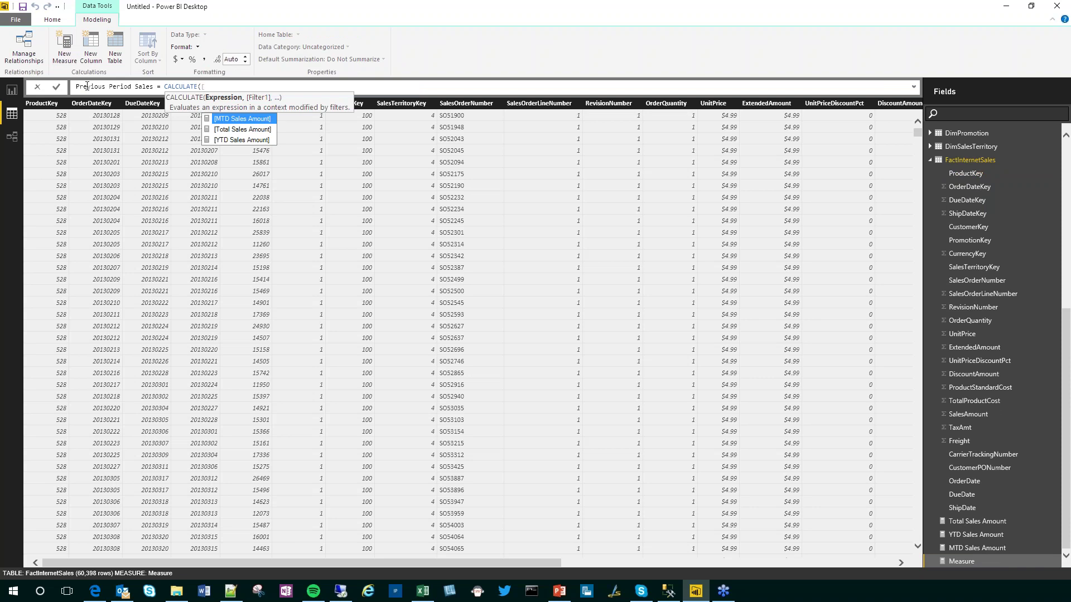
pyautogui.write('total')
pyautogui.press('Tab')
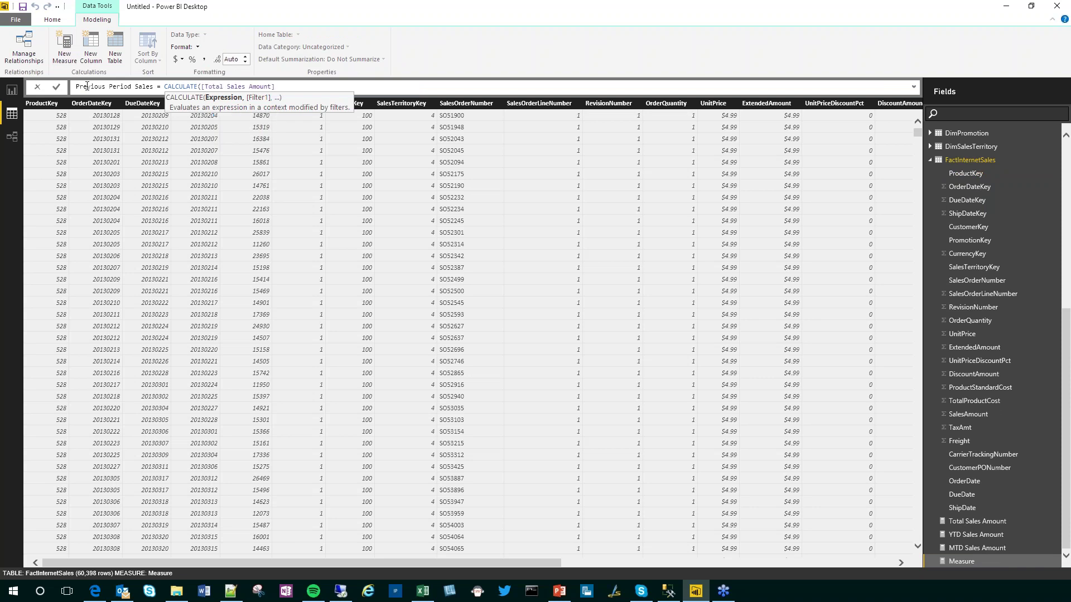
pyautogui.write(',')
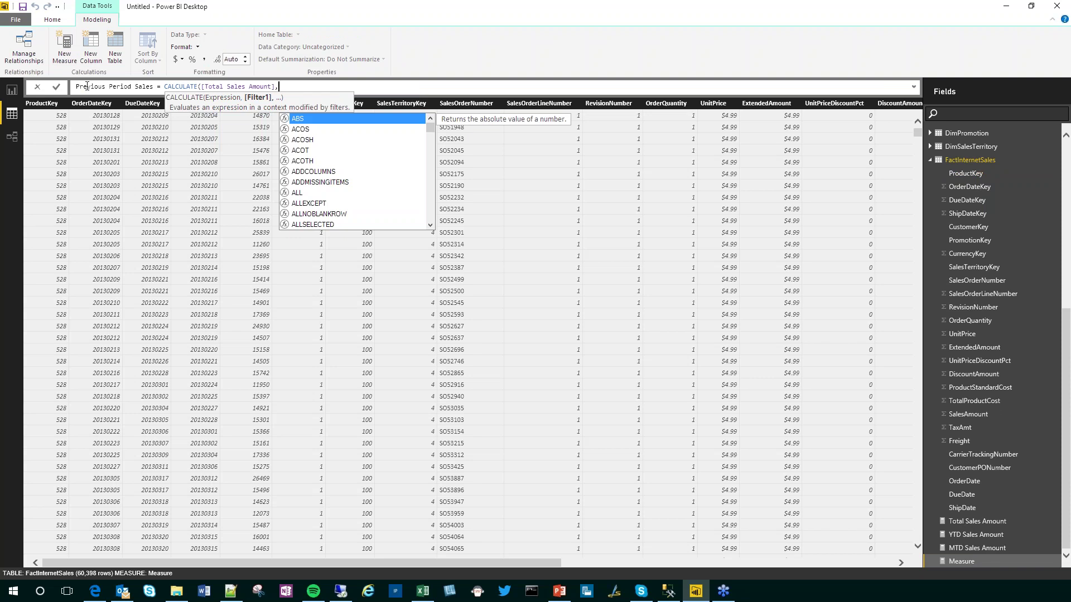
# Step: Complete the measure formula with the filter SAMEPERIODLASTYEAR('DimDate'[FullDateAlternateKey]) and close both parentheses
pyautogui.write('samep')
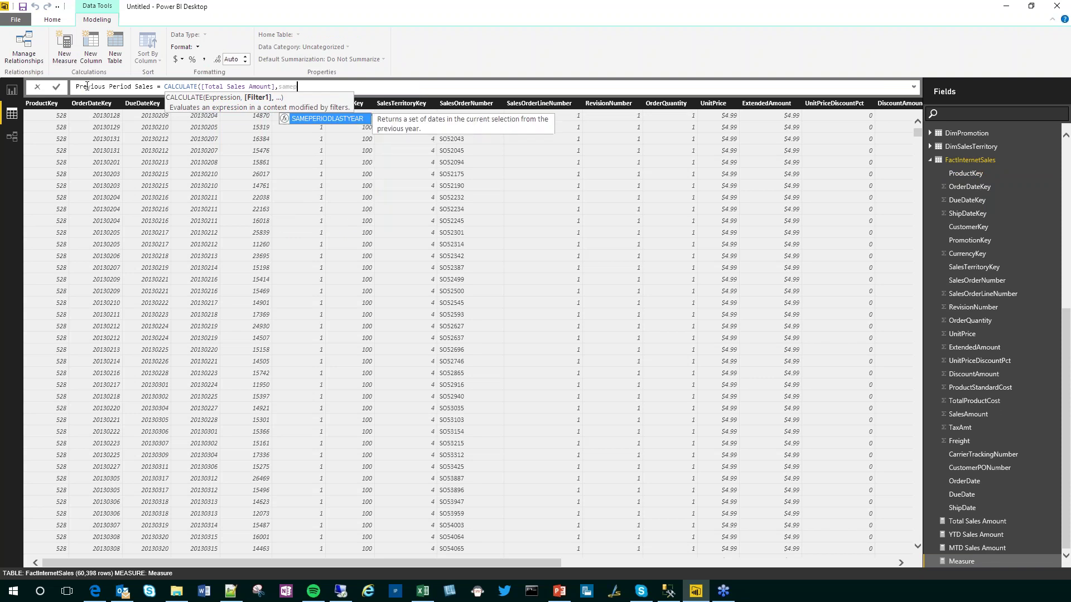
pyautogui.press('Tab')
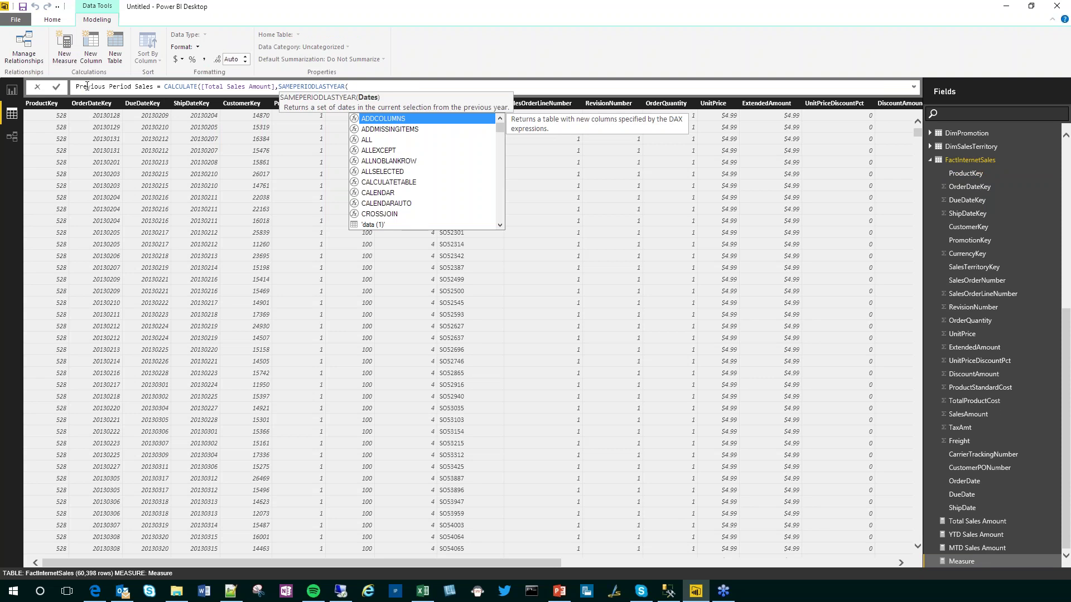
pyautogui.write("'")
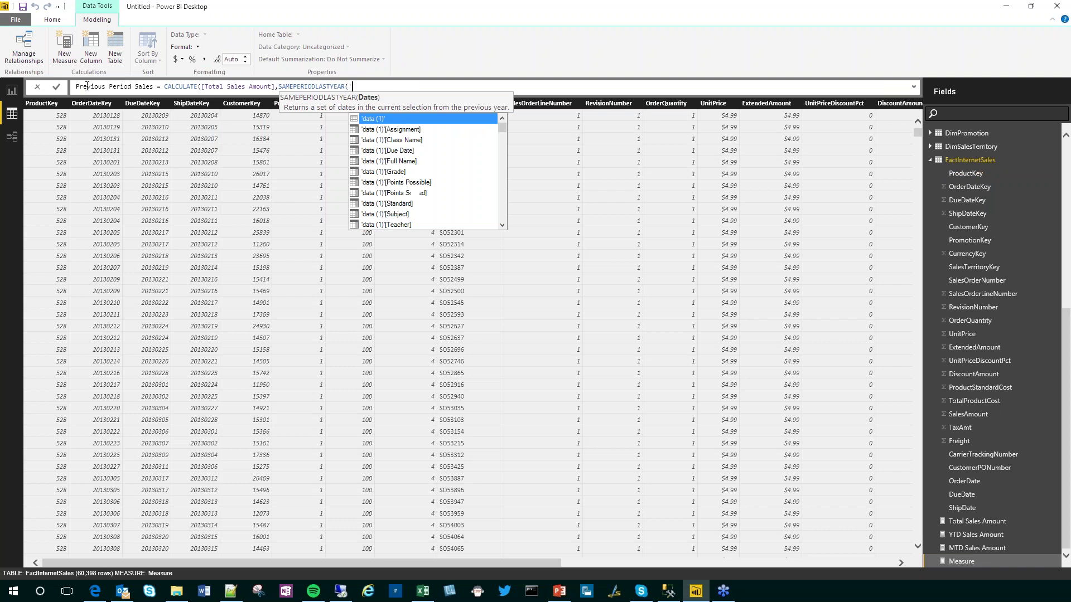
pyautogui.write("dimdate'")
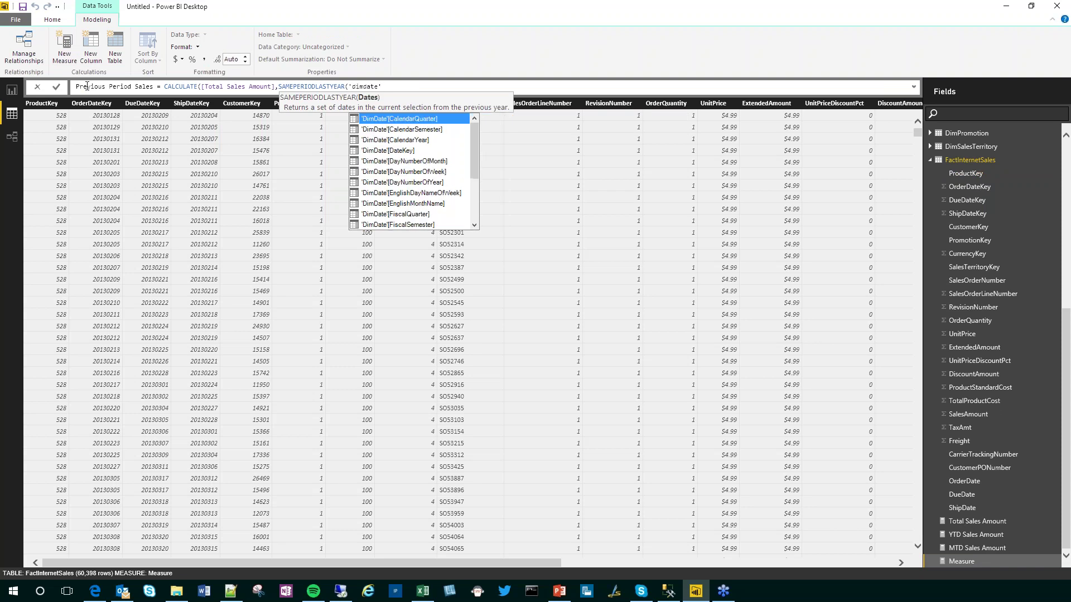
pyautogui.write('[f')
pyautogui.press('Tab')
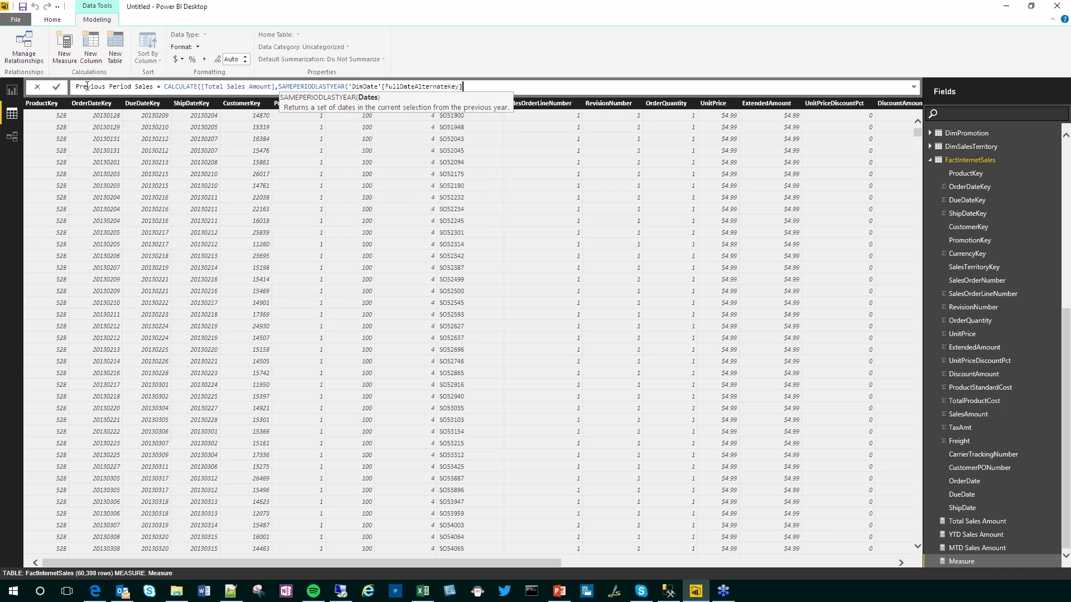
pyautogui.write('))')
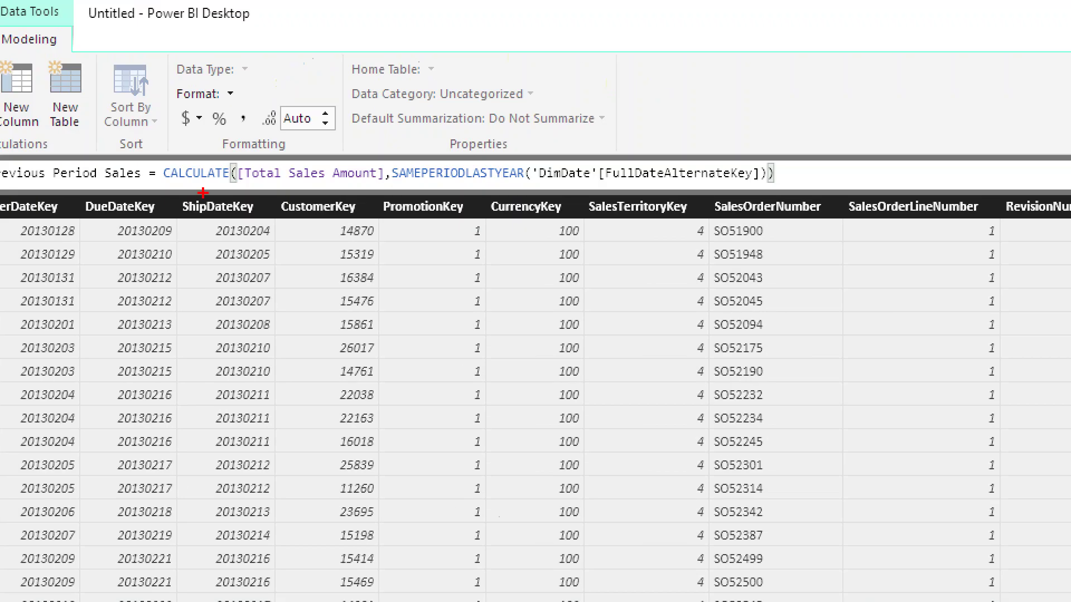
pyautogui.moveTo(162, 184); pyautogui.dragTo(799, 184)
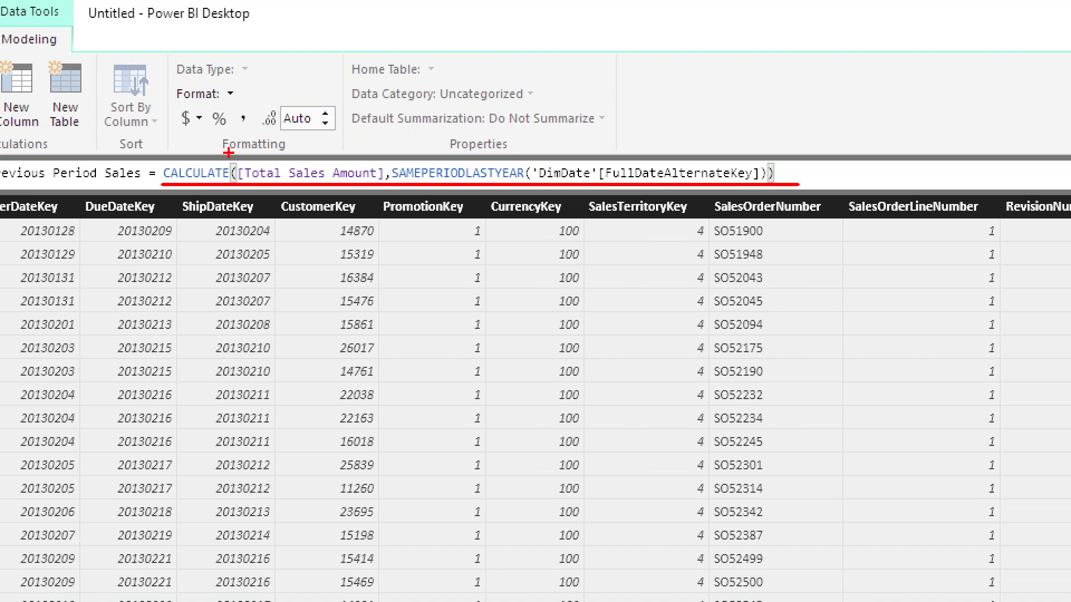
pyautogui.moveTo(228, 154)
pyautogui.mouseDown()
pyautogui.moveTo(391, 194)
pyautogui.moveTo(468, 280)
pyautogui.mouseUp()
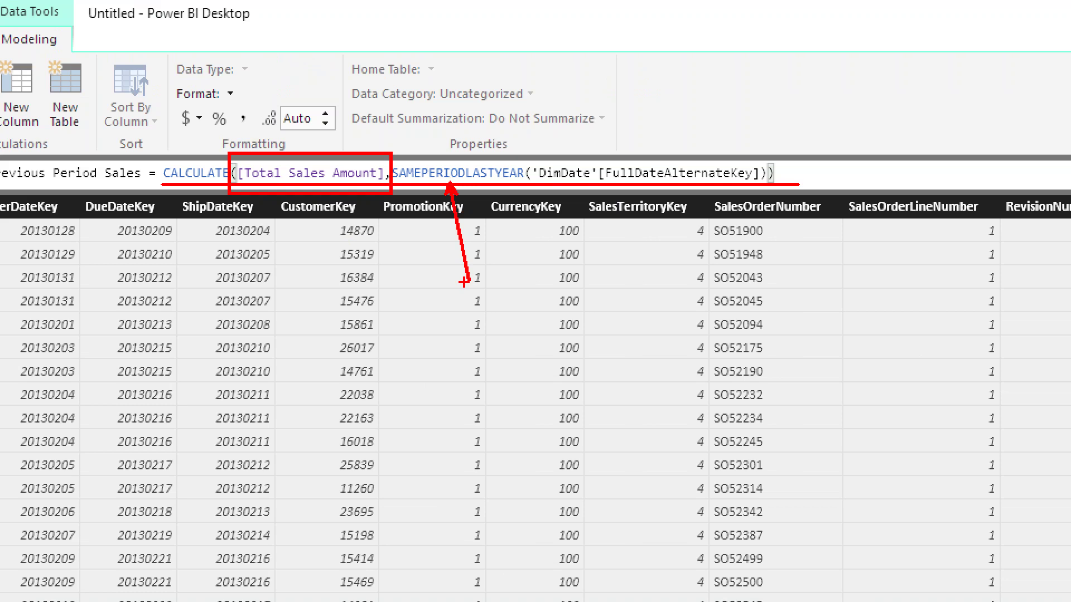
pyautogui.moveTo(619, 188); pyautogui.dragTo(633, 296)
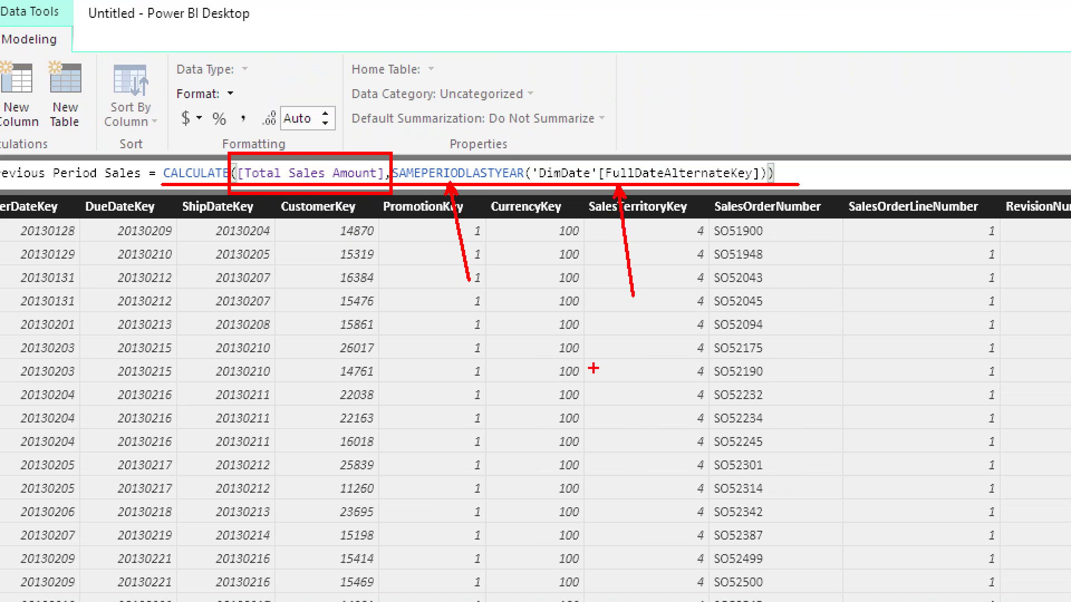
pyautogui.press('Escape')
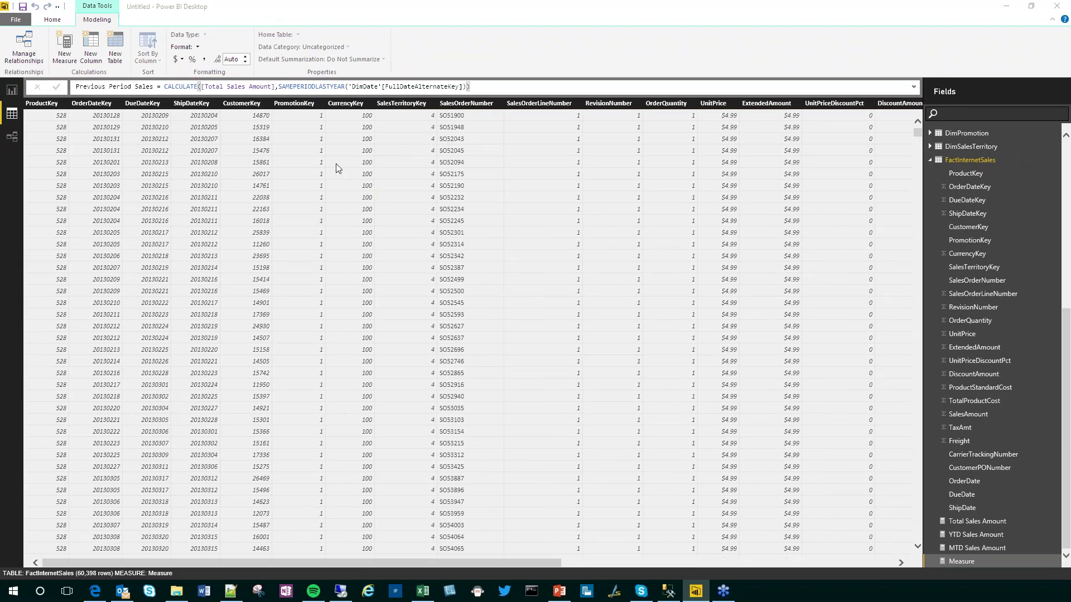
# Step: Commit the Previous Period Sales measure and return to the report page
pyautogui.press('Return')
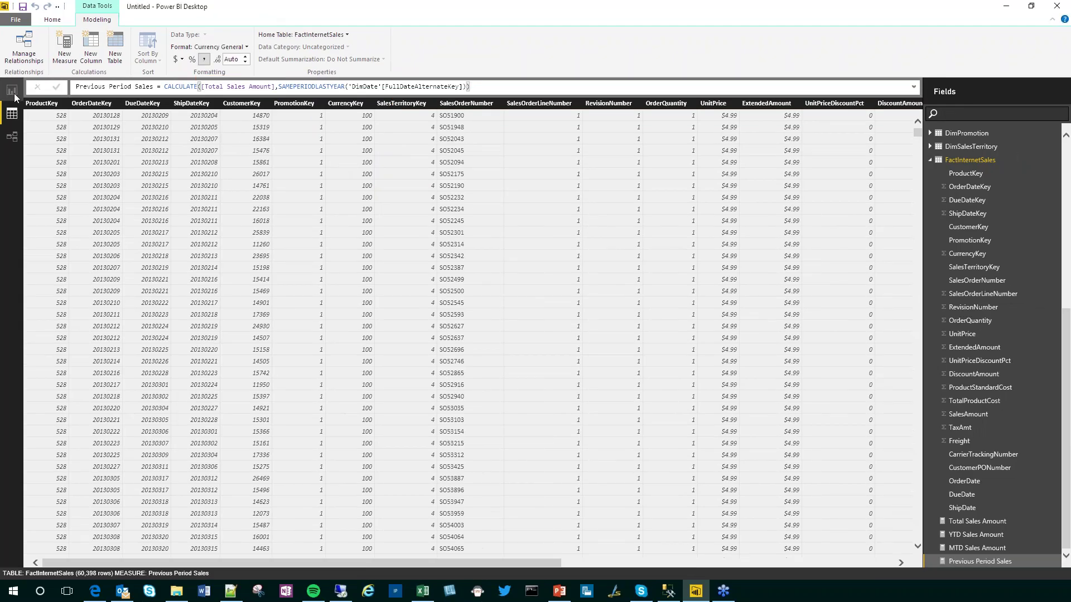
pyautogui.click(14, 94)
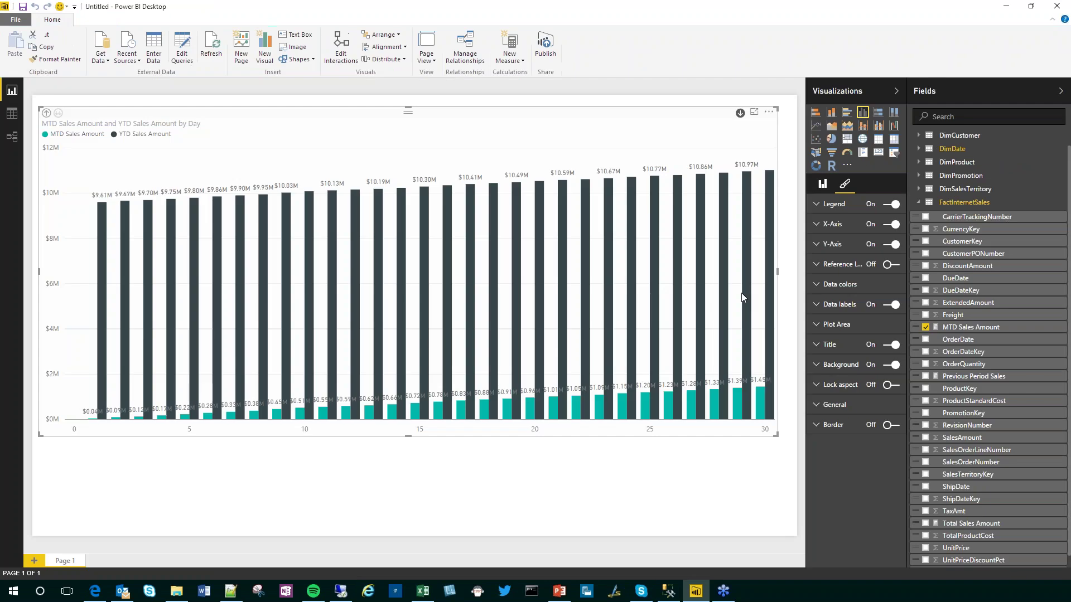
# Step: Replace MTD Sales Amount and YTD Sales Amount in the chart's values with Previous Period Sales and Total Sales Amount
pyautogui.click(824, 186)
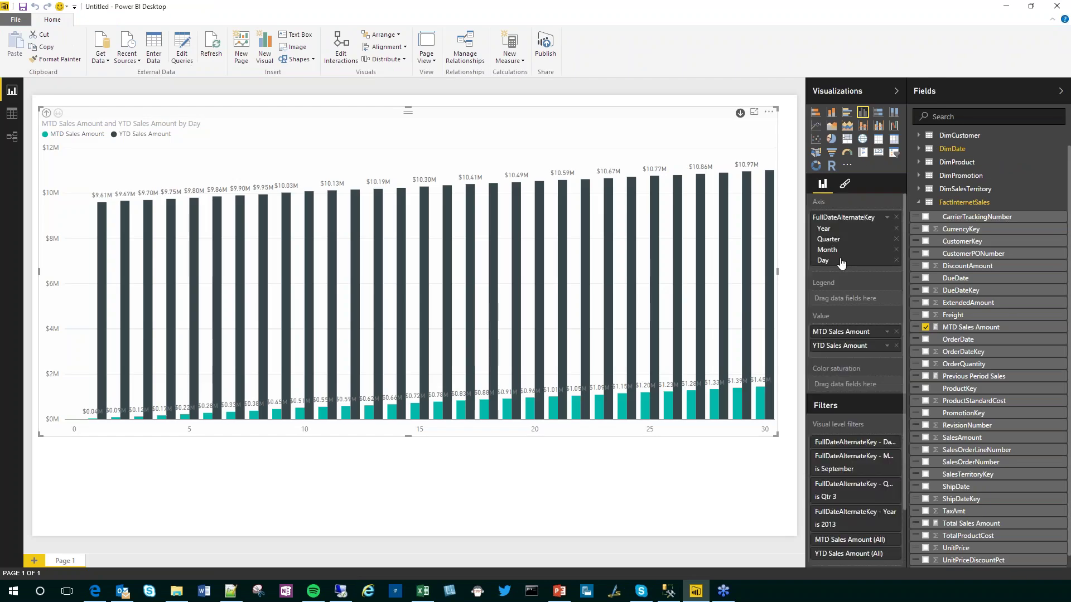
pyautogui.click(896, 332)
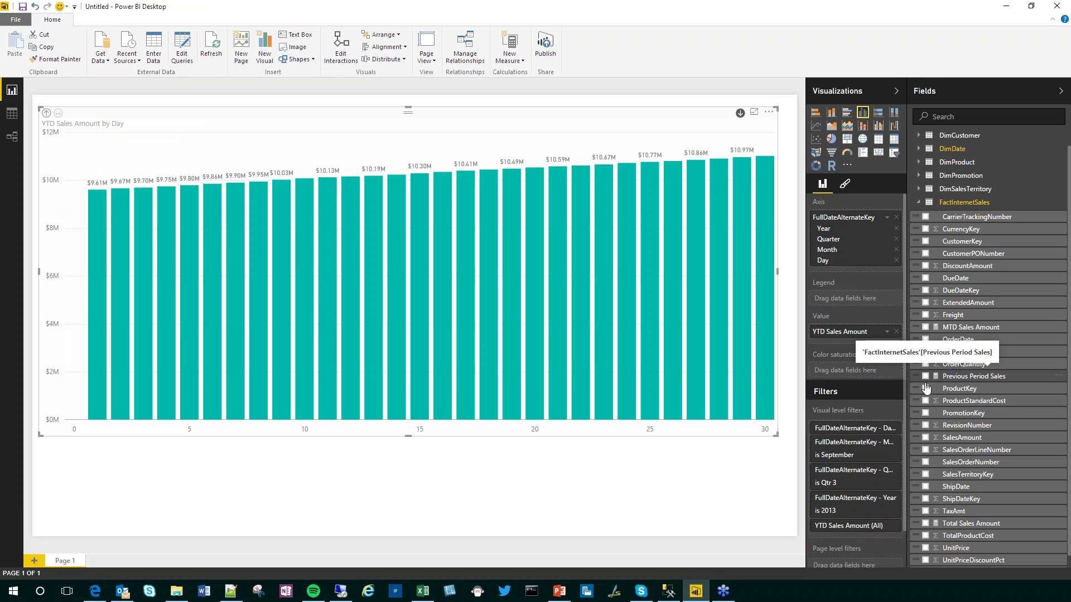
pyautogui.moveTo(926, 386); pyautogui.dragTo(853, 345)
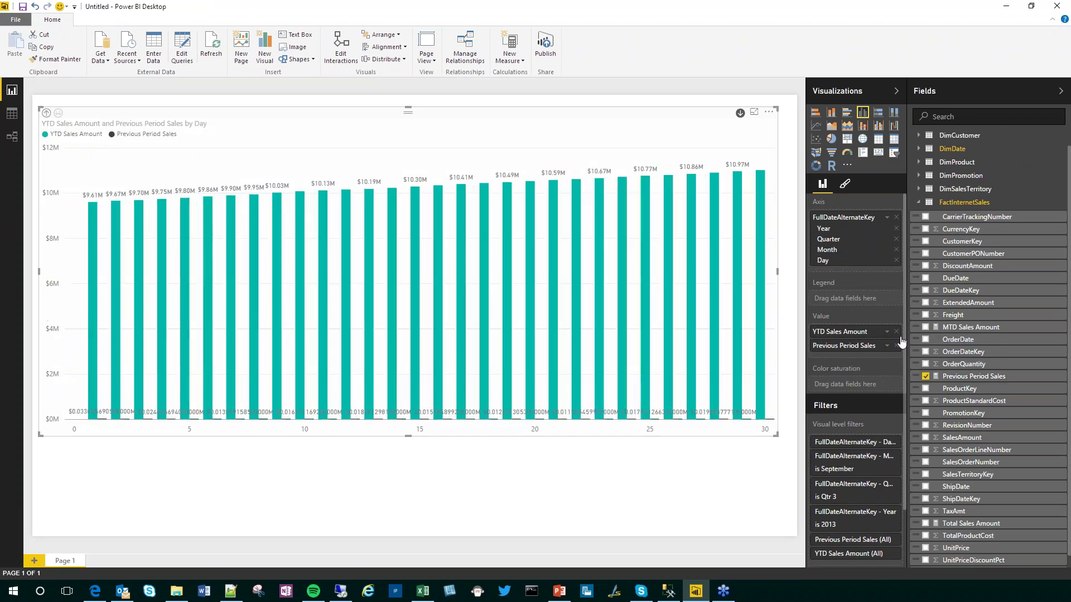
pyautogui.click(896, 332)
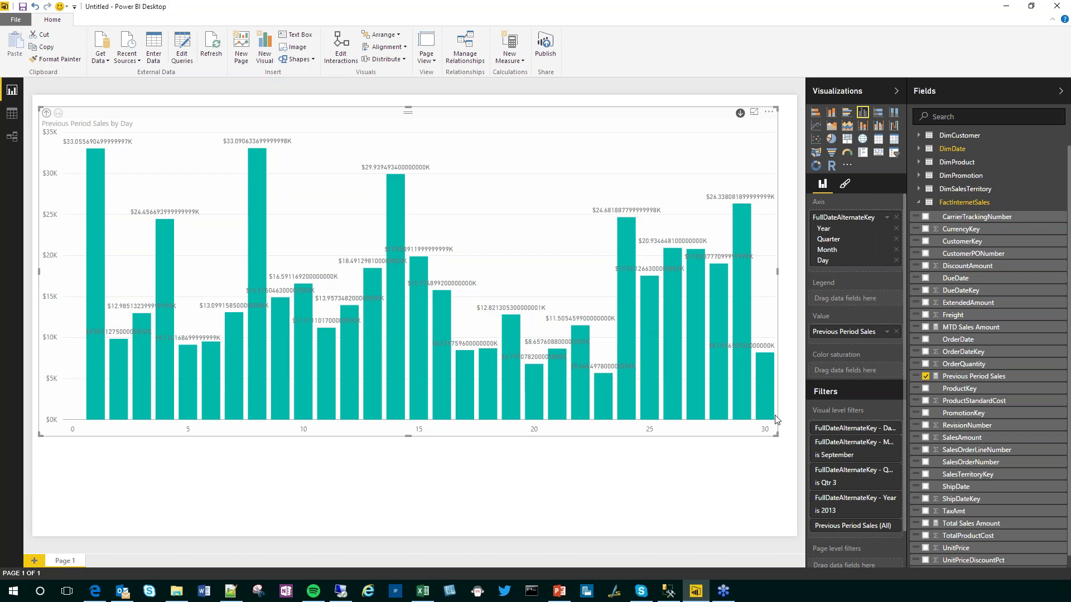
pyautogui.click(925, 524)
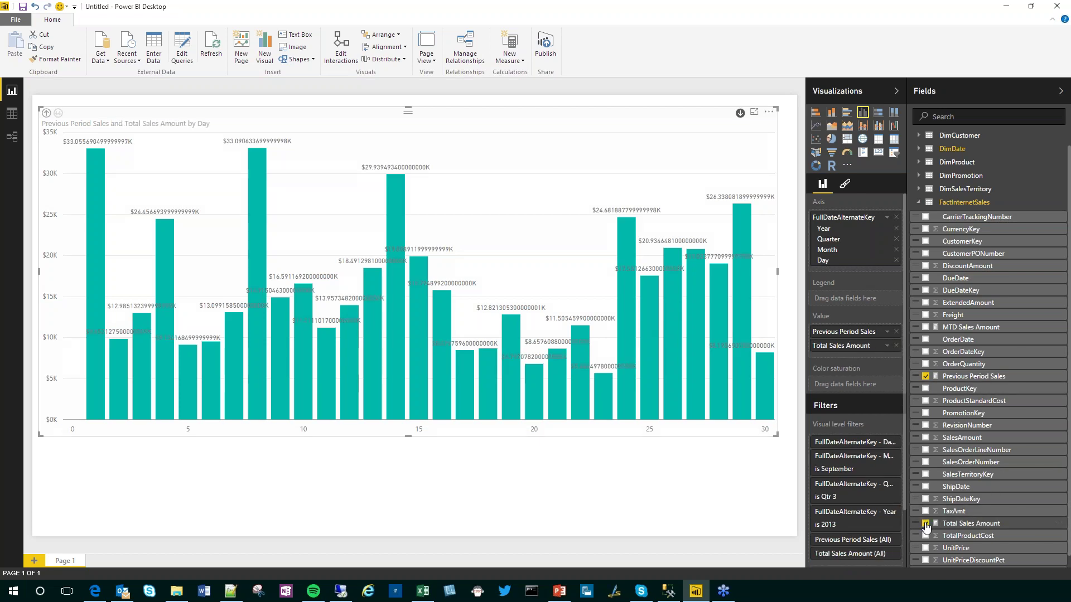
# Step: Format the Previous Period Sales measure as $ English (United States) currency and go back to the report page
pyautogui.click(16, 115)
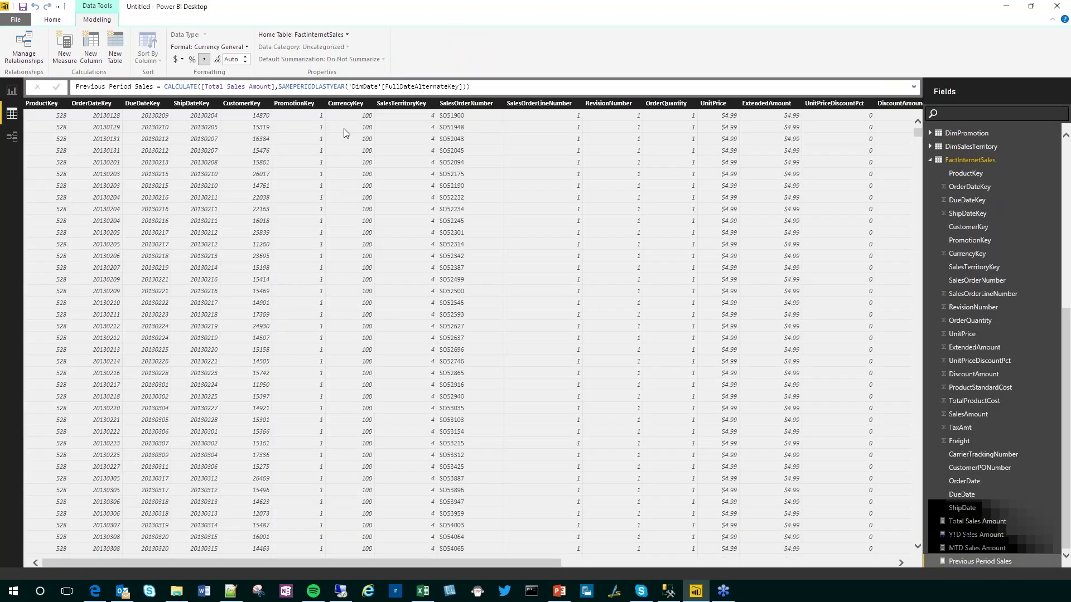
pyautogui.click(183, 59)
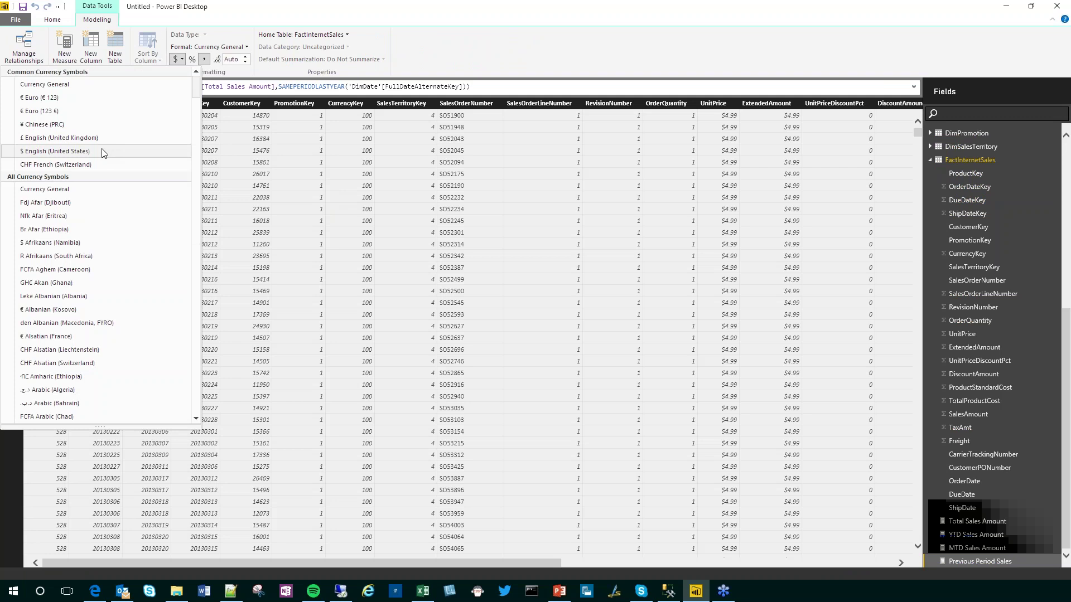
pyautogui.click(103, 152)
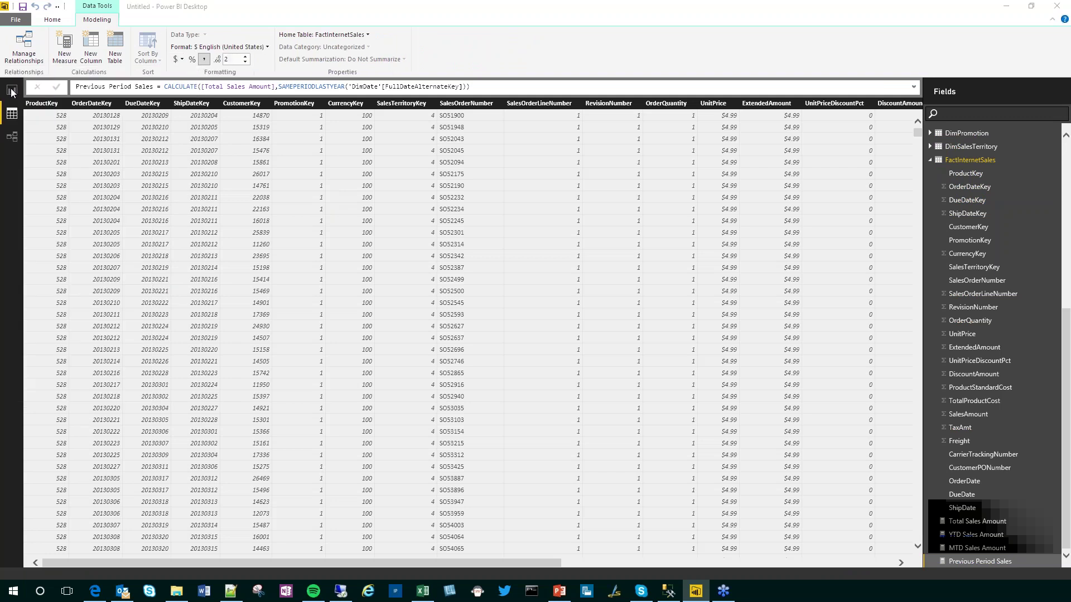
pyautogui.click(12, 90)
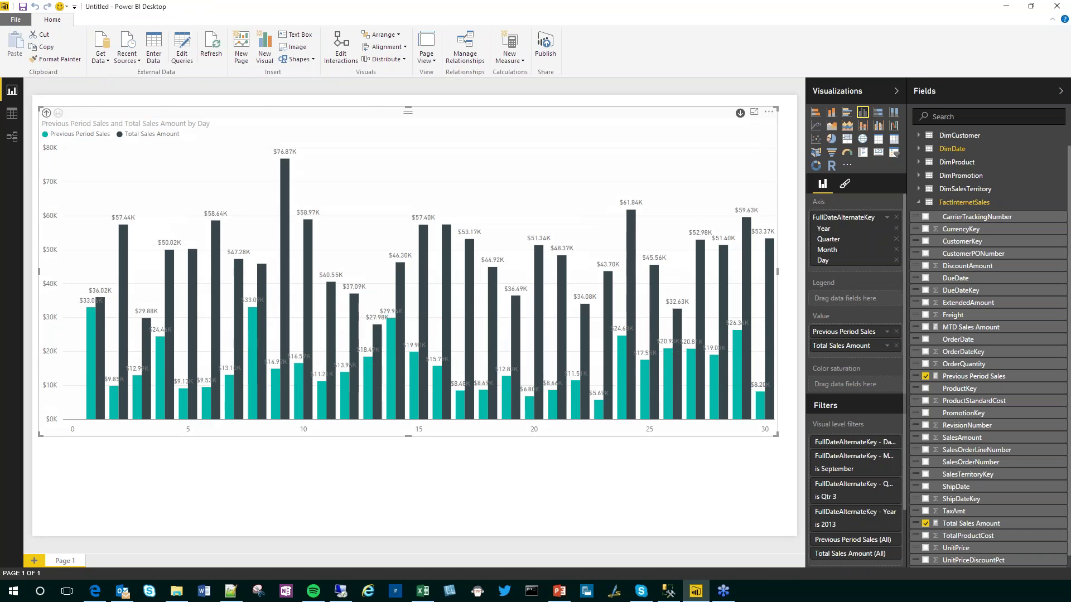
# Step: Drill the chart up to the month level and inspect the total sales column for July
pyautogui.click(46, 113)
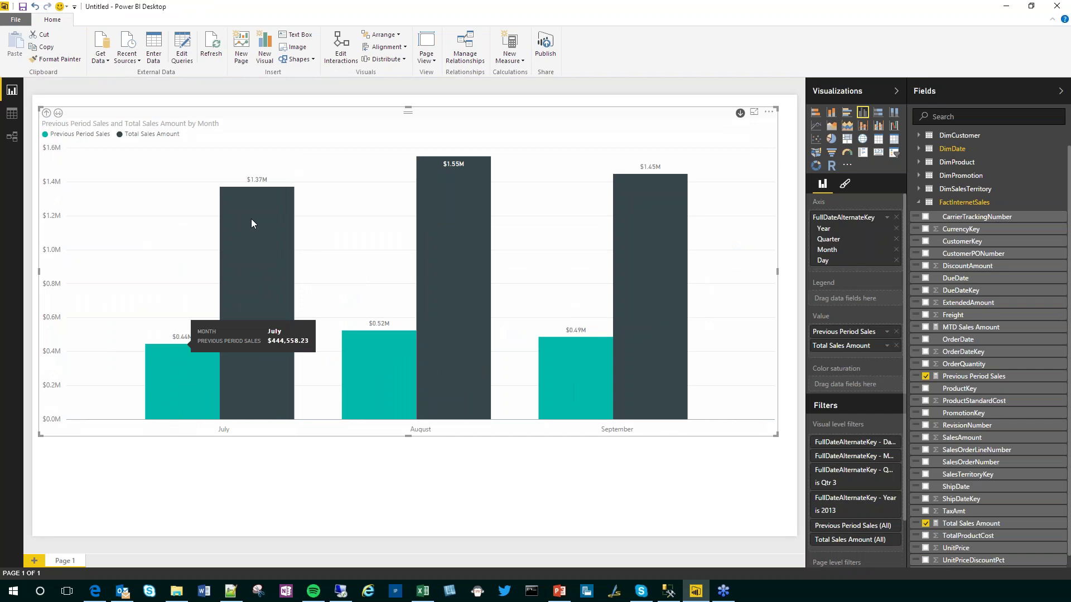
pyautogui.moveTo(252, 221)
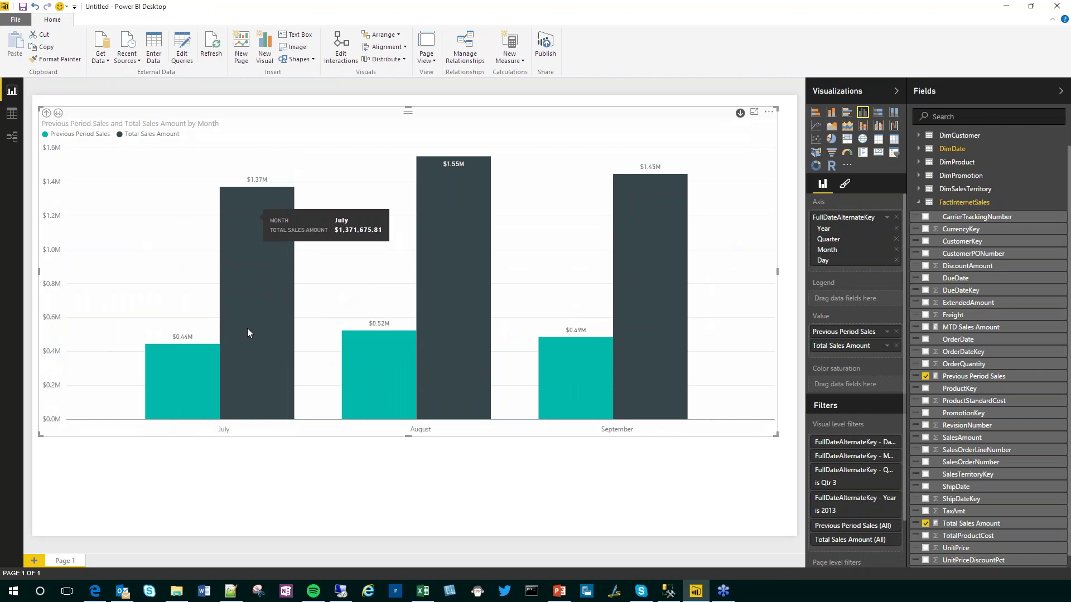
# Step: Create a FactInternetSales measure in the data view defined as Year Over Year Growth = [Total Sales Amount]-[Previous Period Sales]
pyautogui.moveTo(181, 386)
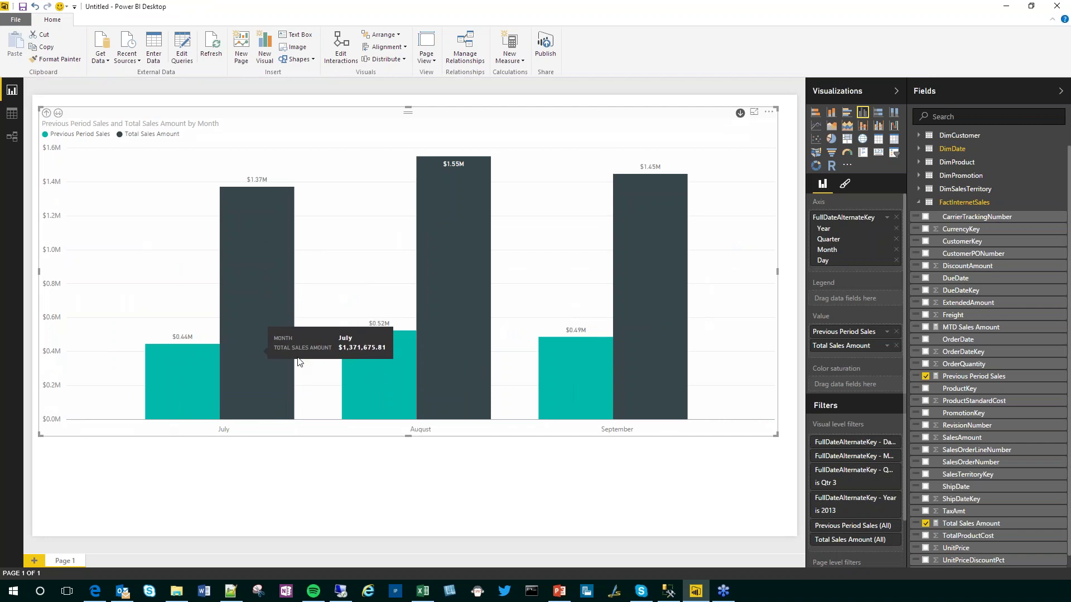
pyautogui.moveTo(424, 356)
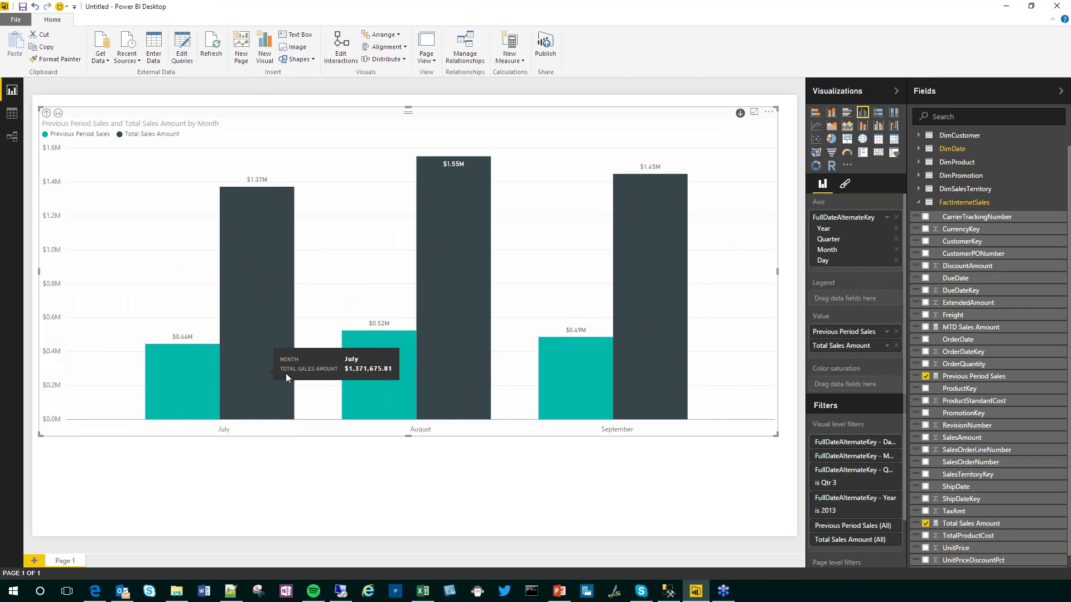
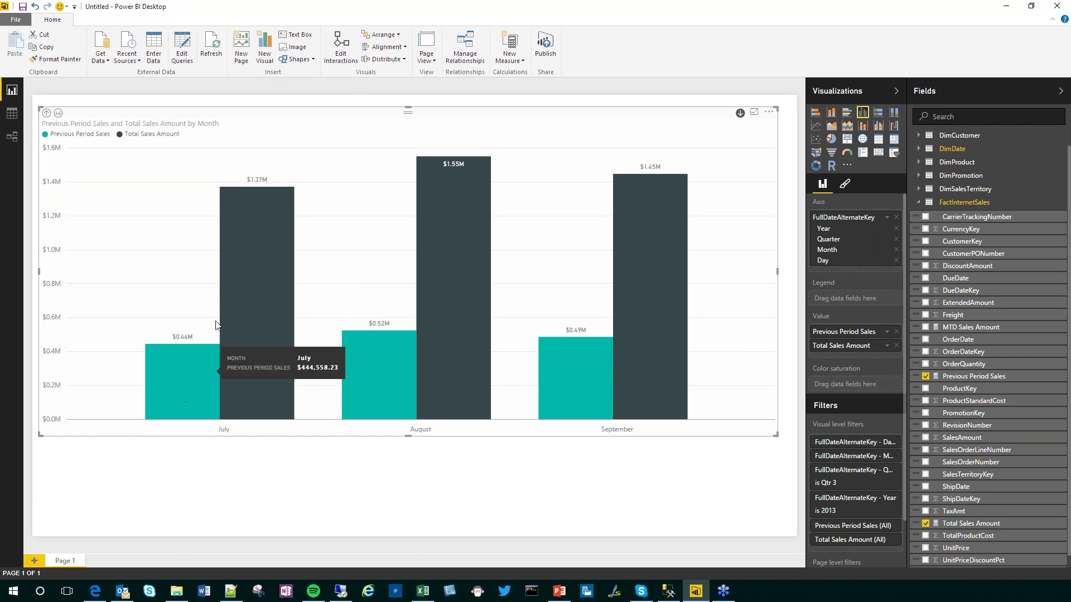
pyautogui.click(12, 113)
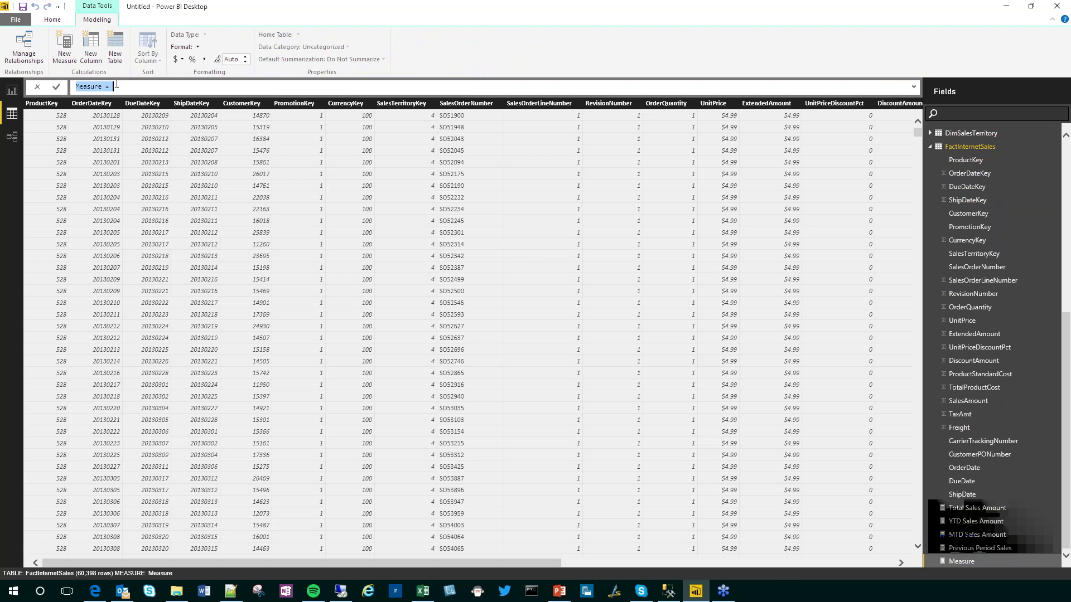
pyautogui.write('Year Over Year Growth')
pyautogui.click(974, 508)
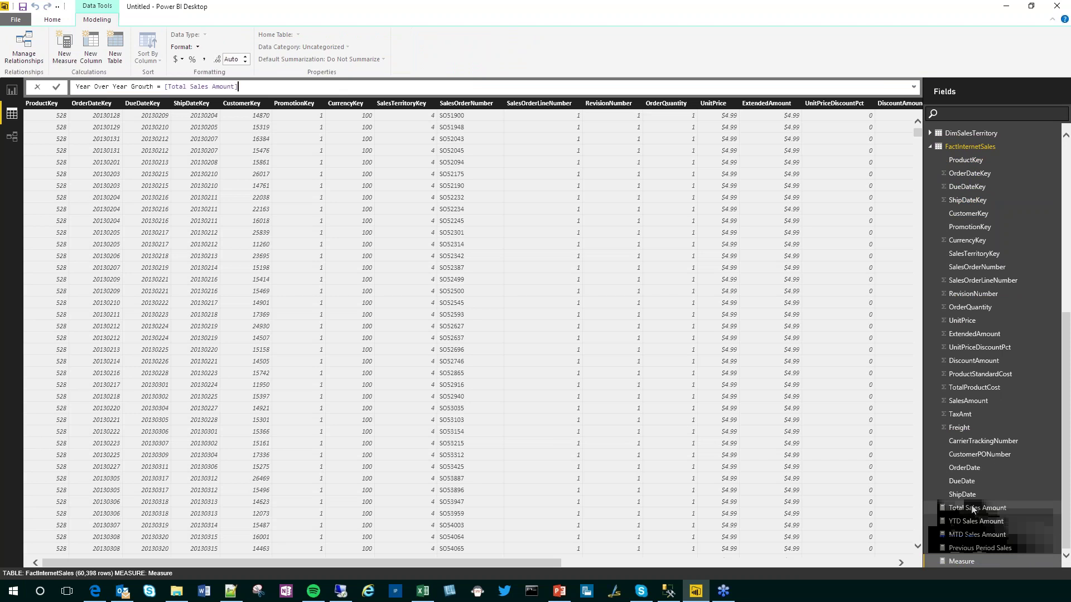
pyautogui.write('-')
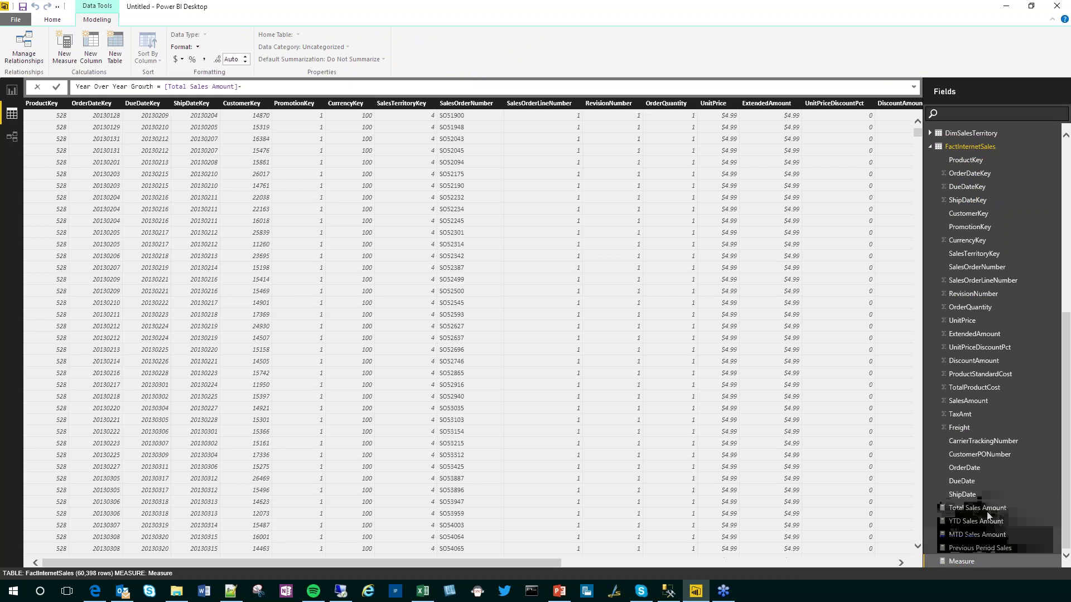
pyautogui.click(973, 548)
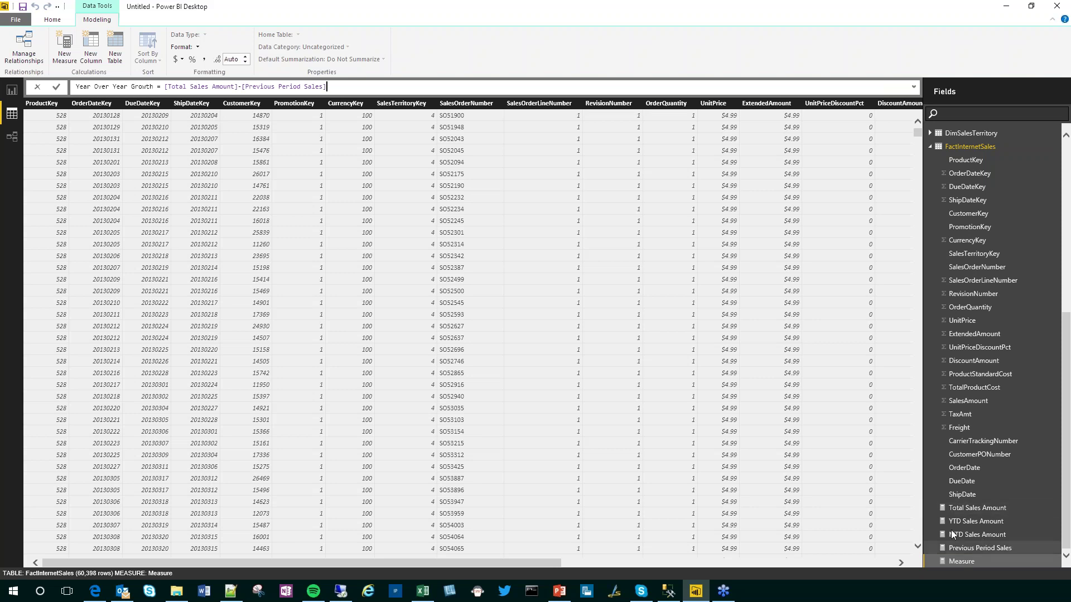
pyautogui.moveTo(166, 86); pyautogui.dragTo(224, 86)
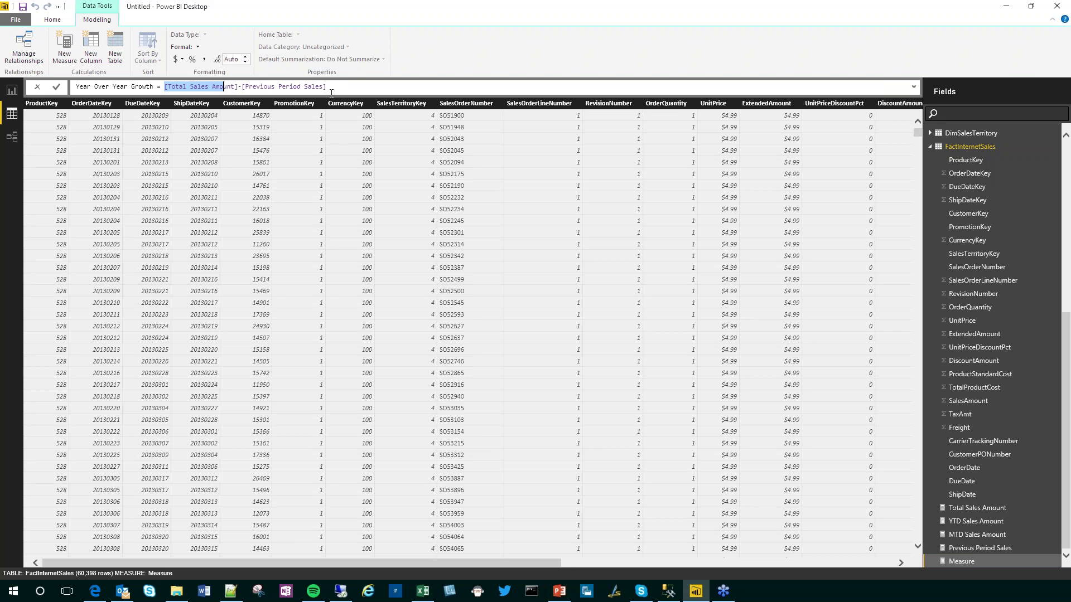
pyautogui.click(182, 61)
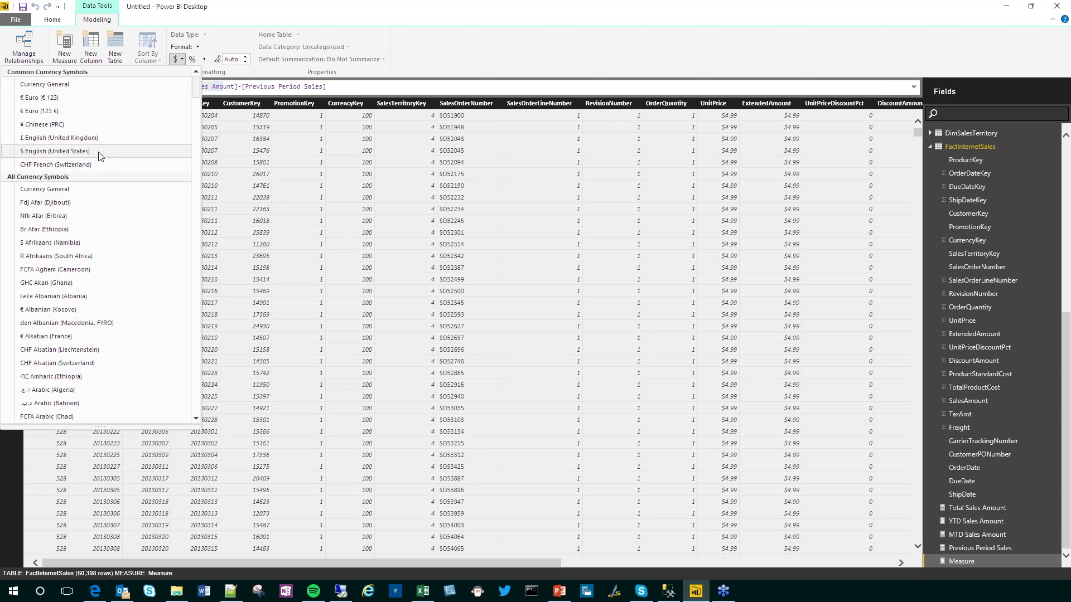
pyautogui.click(232, 90)
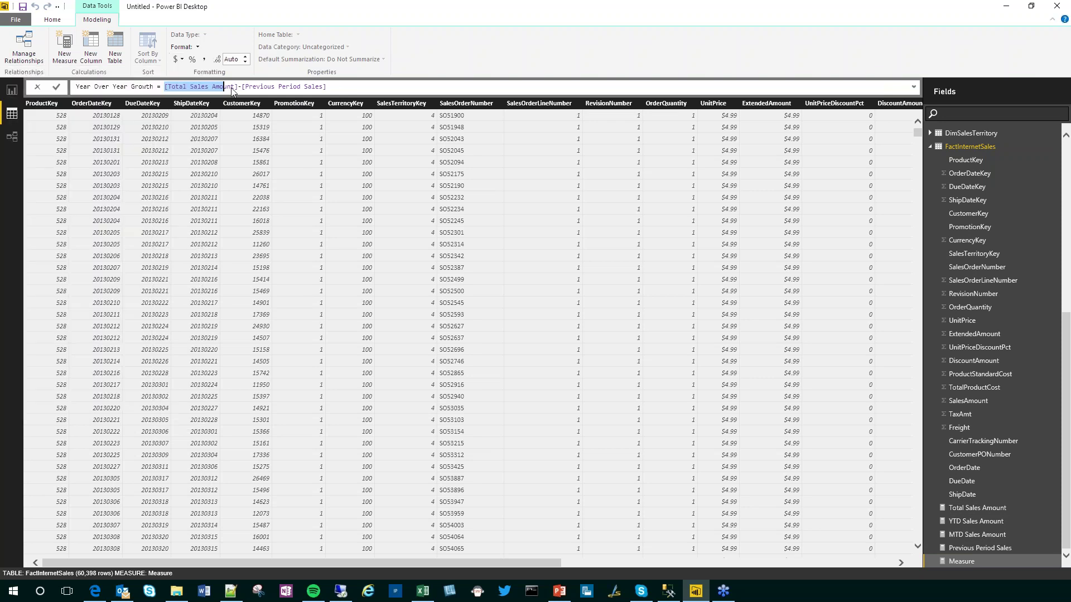
# Step: Go back to the report page and add Year Over Year Growth to the column chart's values
pyautogui.click(11, 91)
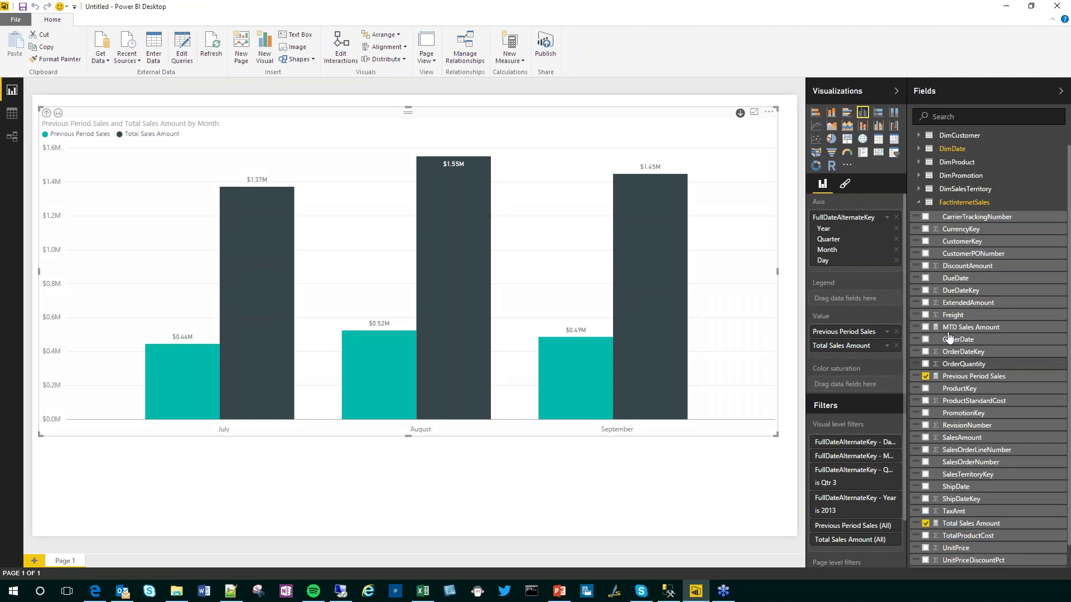
pyautogui.scroll(-1, 1018, 532)
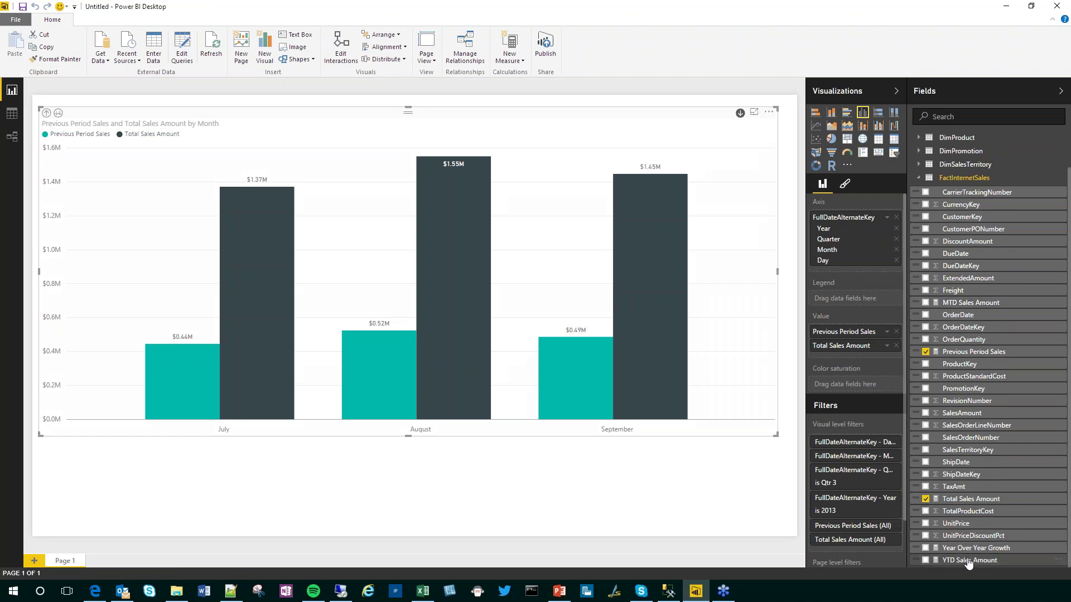
pyautogui.click(925, 548)
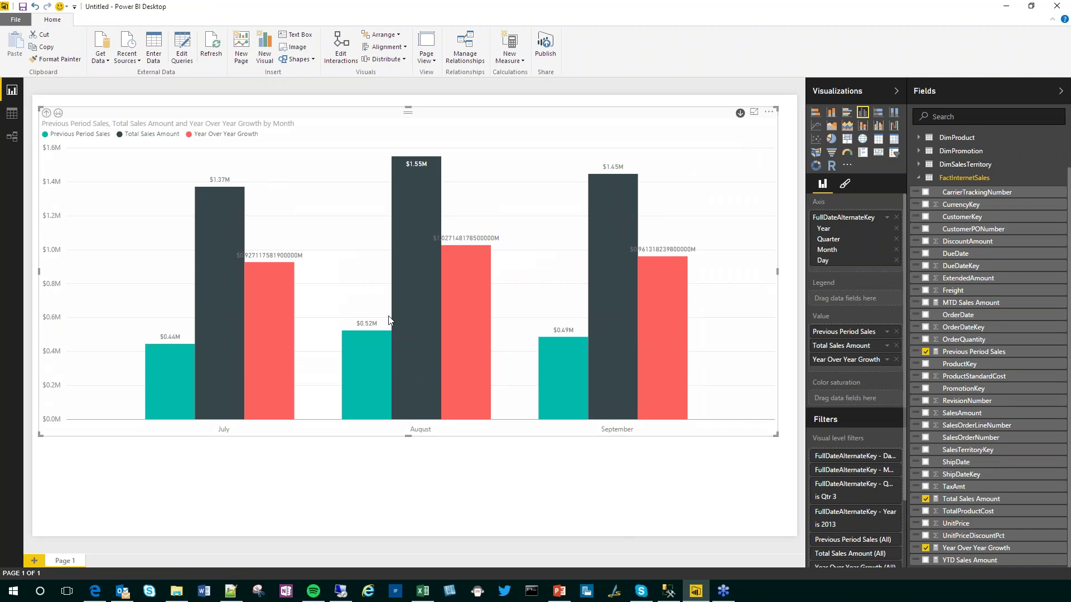
pyautogui.moveTo(360, 380)
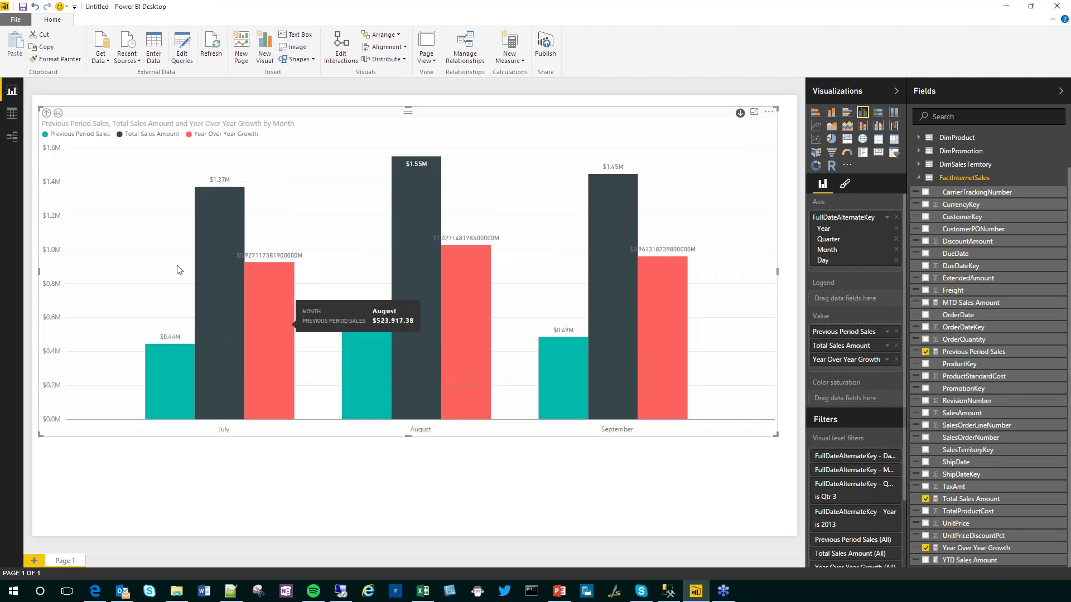
pyautogui.moveTo(179, 354)
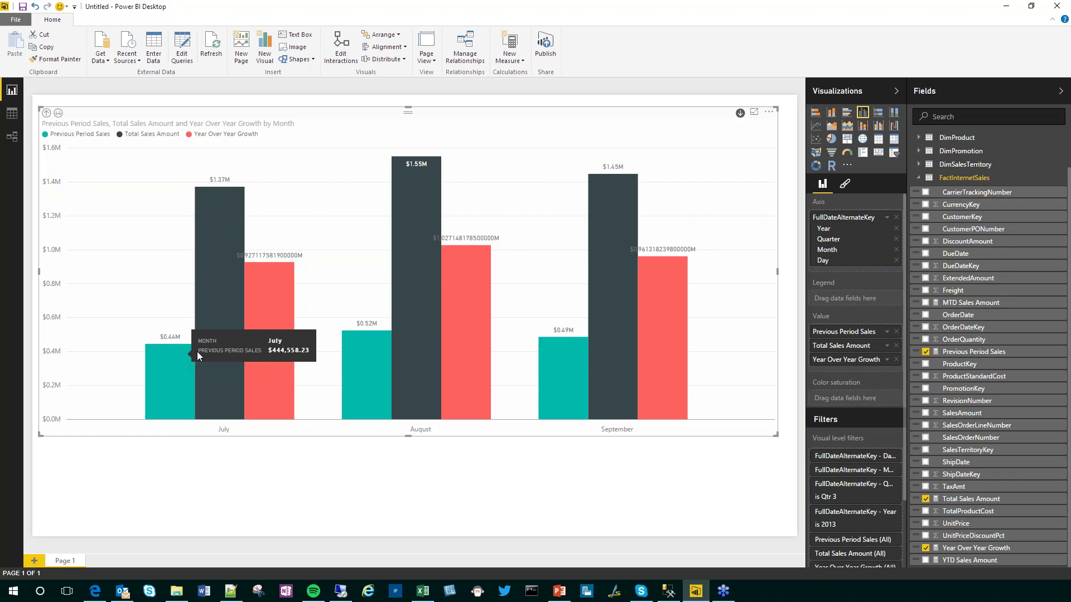
# Step: Start a new measure named Previous YTD Sales Amount in the data view, with CALCULATE and [YTD Sales Amount] as its expression
pyautogui.click(11, 113)
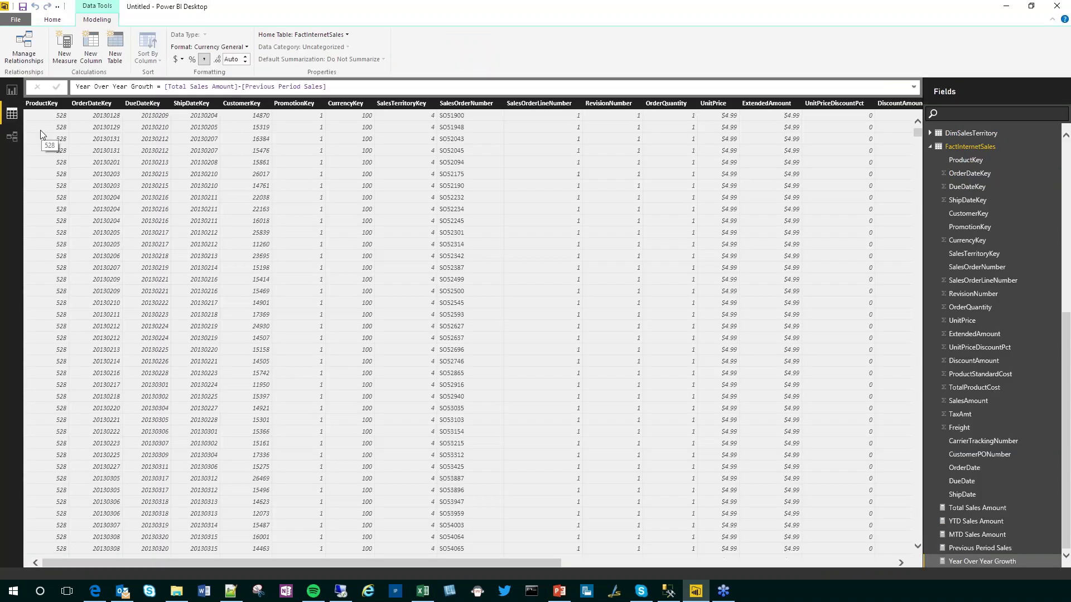
pyautogui.click(66, 61)
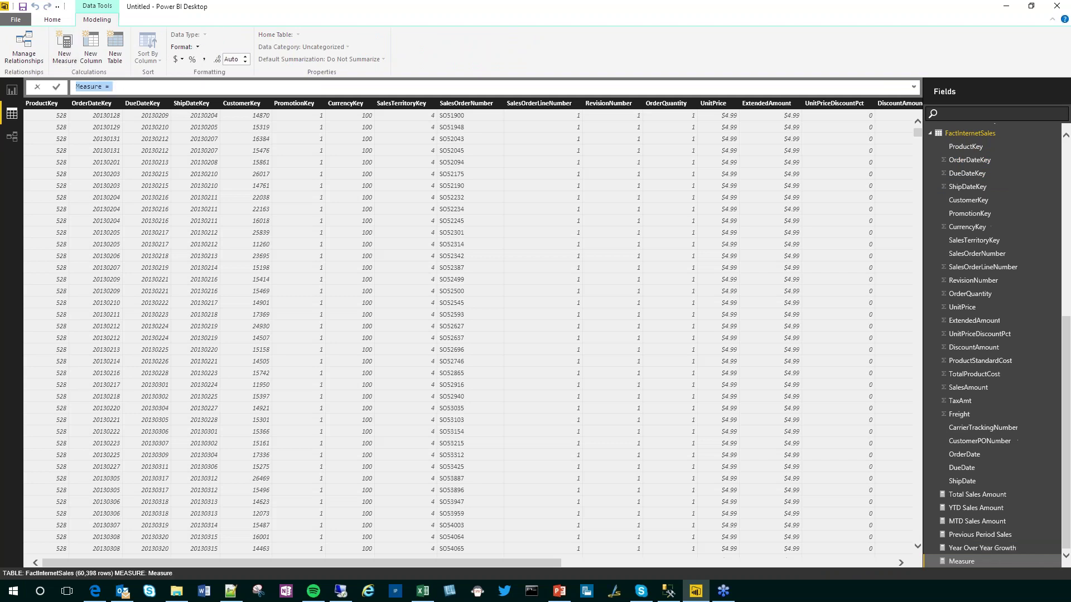
pyautogui.write('Previous YTD Sales Amount')
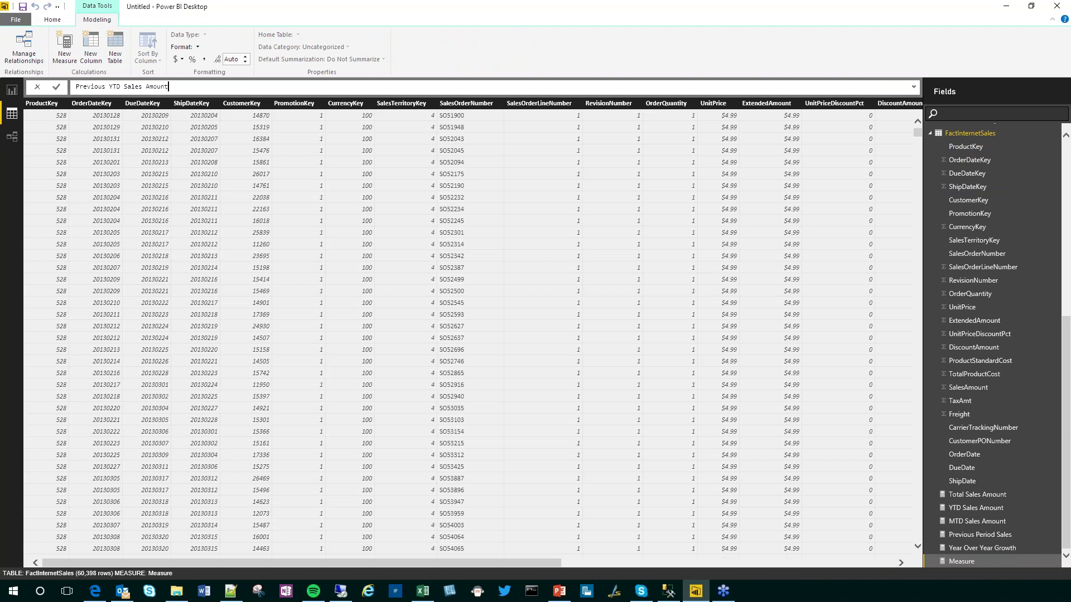
pyautogui.write(' = CALCULATE(')
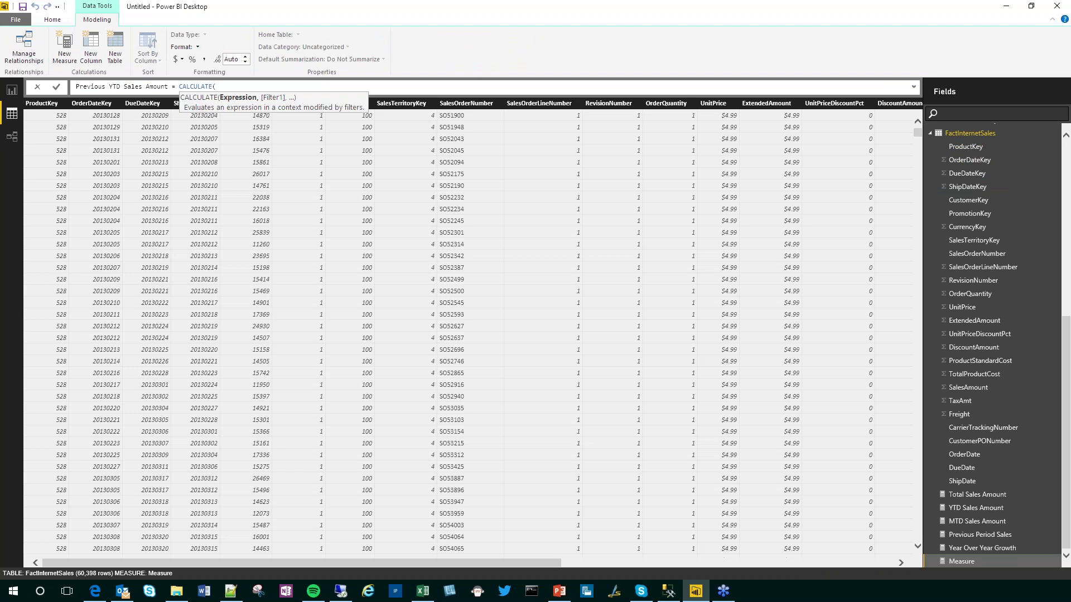
pyautogui.click(978, 508)
pyautogui.write(',')
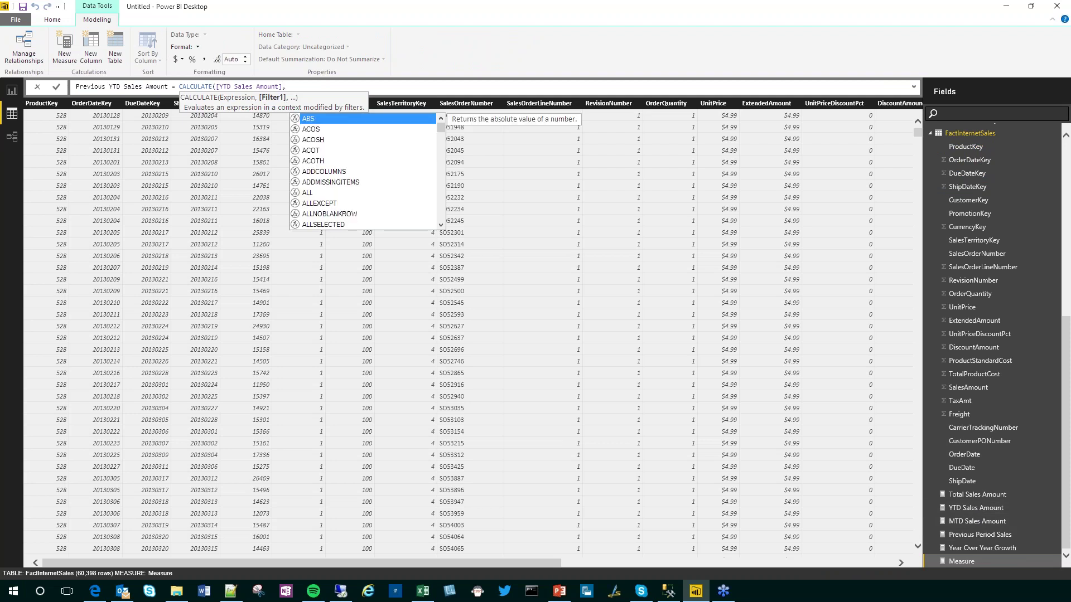
# Step: Complete the measure's filter with SAMEPERIODLASTYEAR('DimDate'[FullDateAlternateKey]) and commit the formula
pyautogui.write(' same')
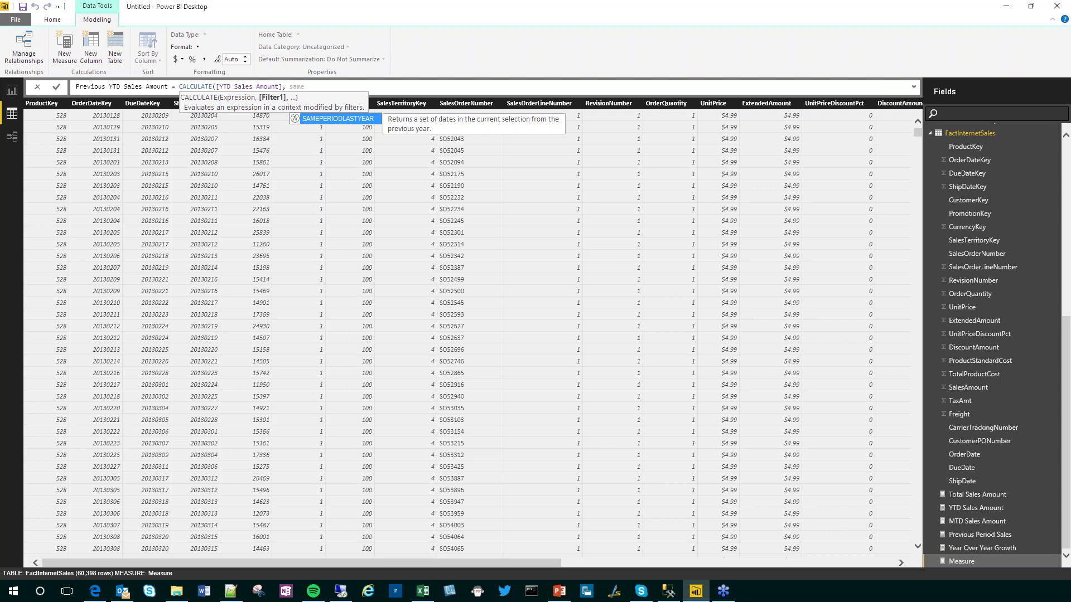
pyautogui.press('Tab')
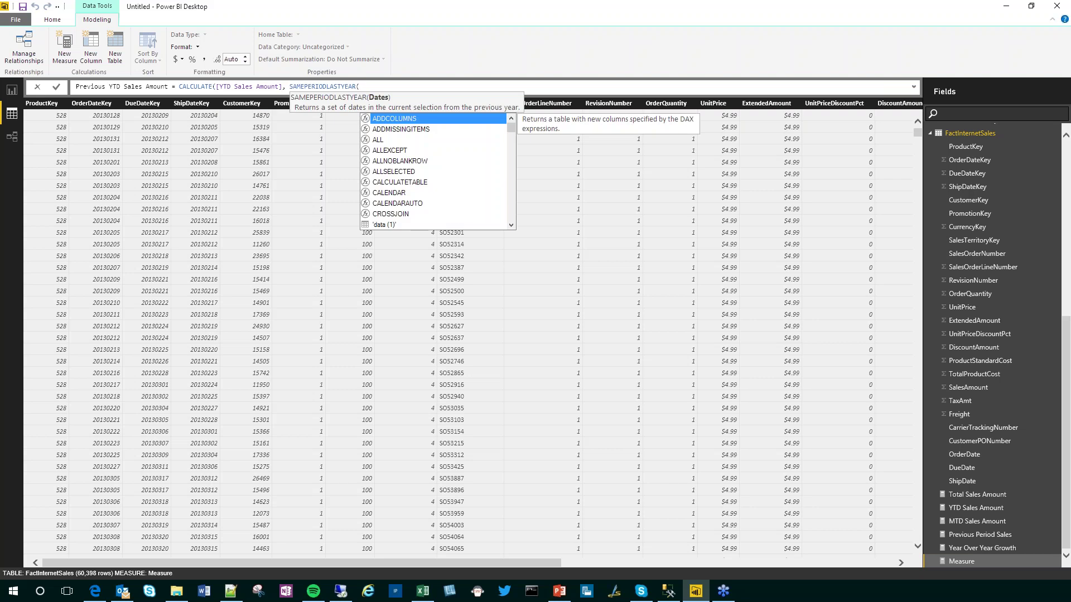
pyautogui.write("'dimdat")
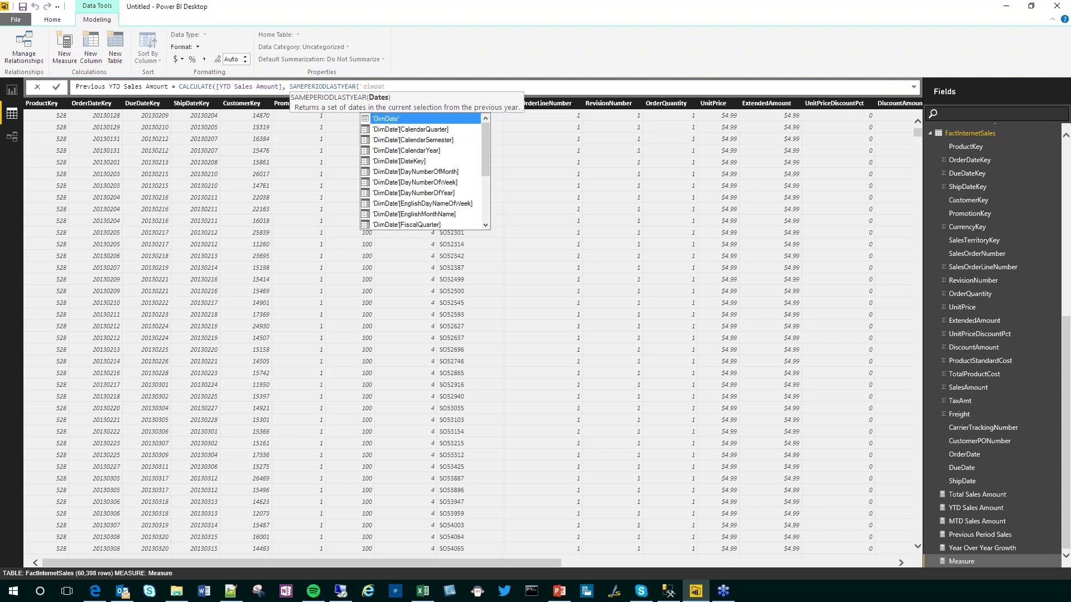
pyautogui.press('Tab')
pyautogui.write('[FullDateAlternateKey]')
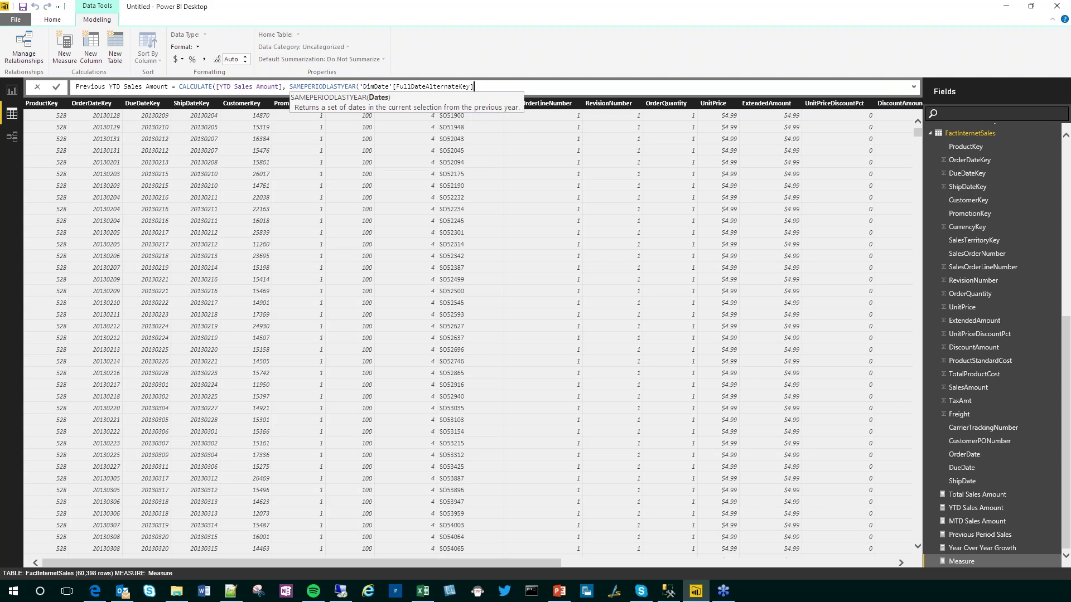
pyautogui.write('))')
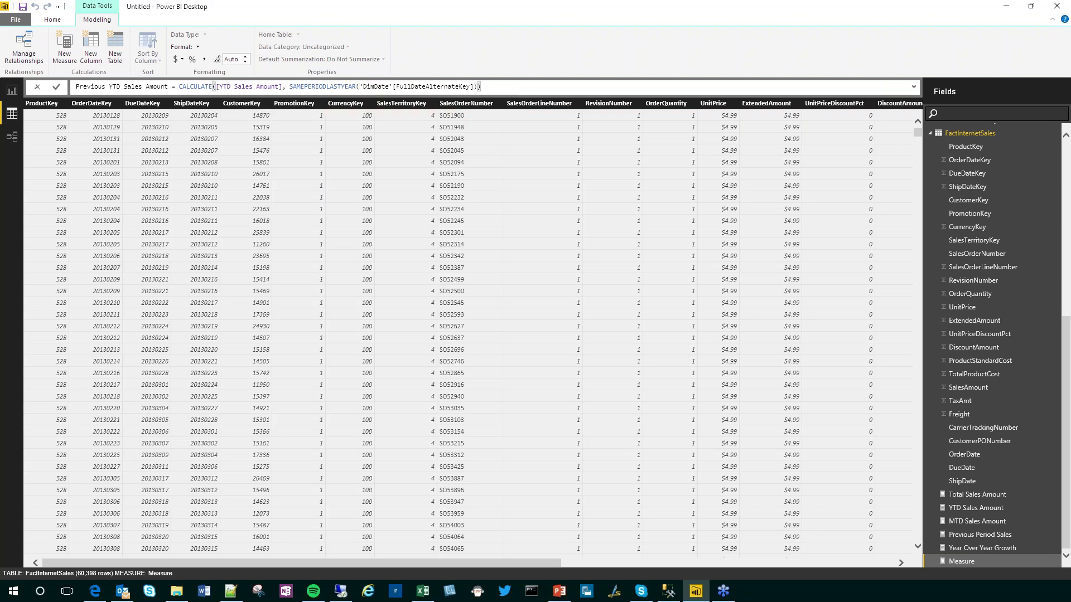
pyautogui.press('Return')
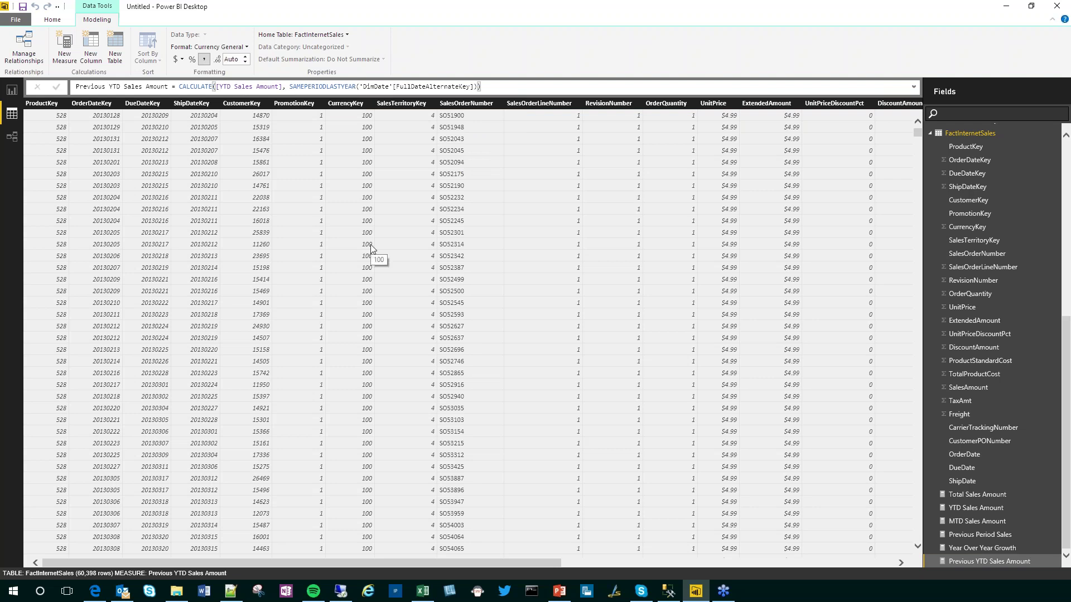
# Step: Review the YTD Sales Amount and Previous YTD Sales Amount formulas, and return to the report page
pyautogui.click(963, 505)
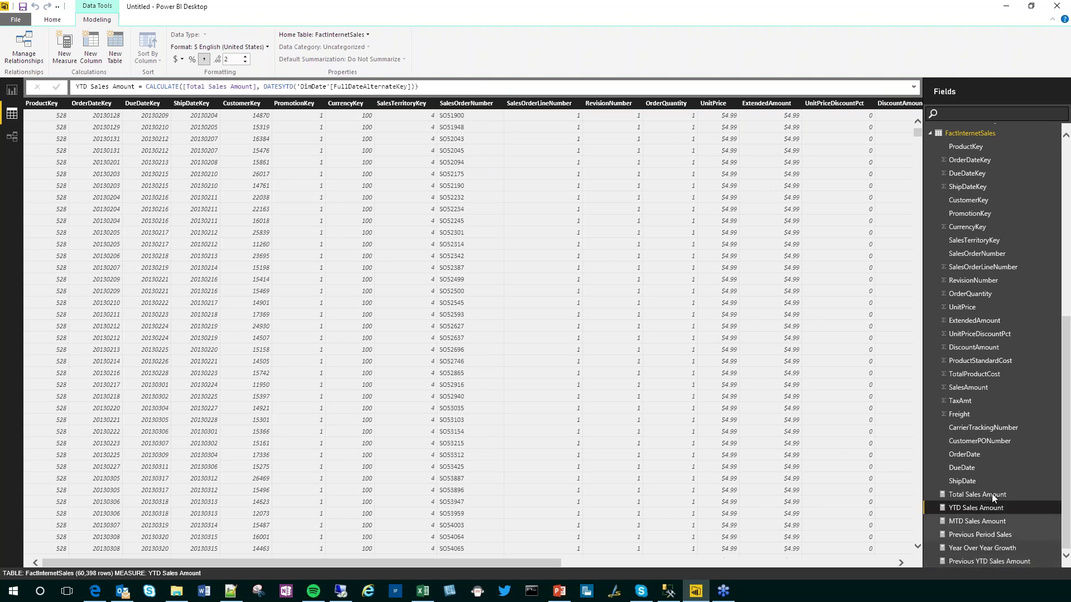
pyautogui.click(992, 561)
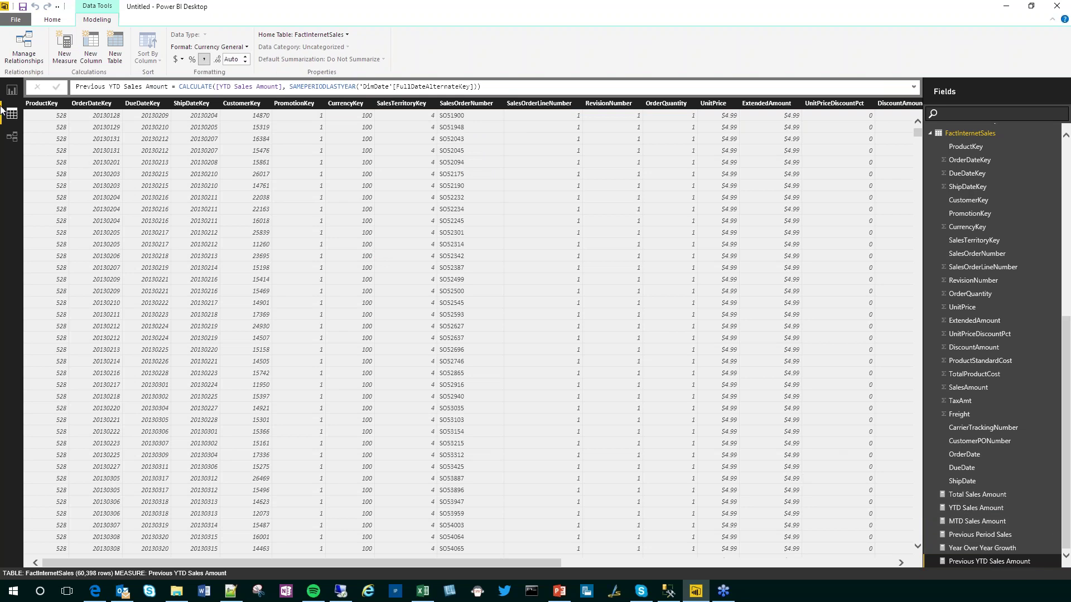
pyautogui.click(12, 91)
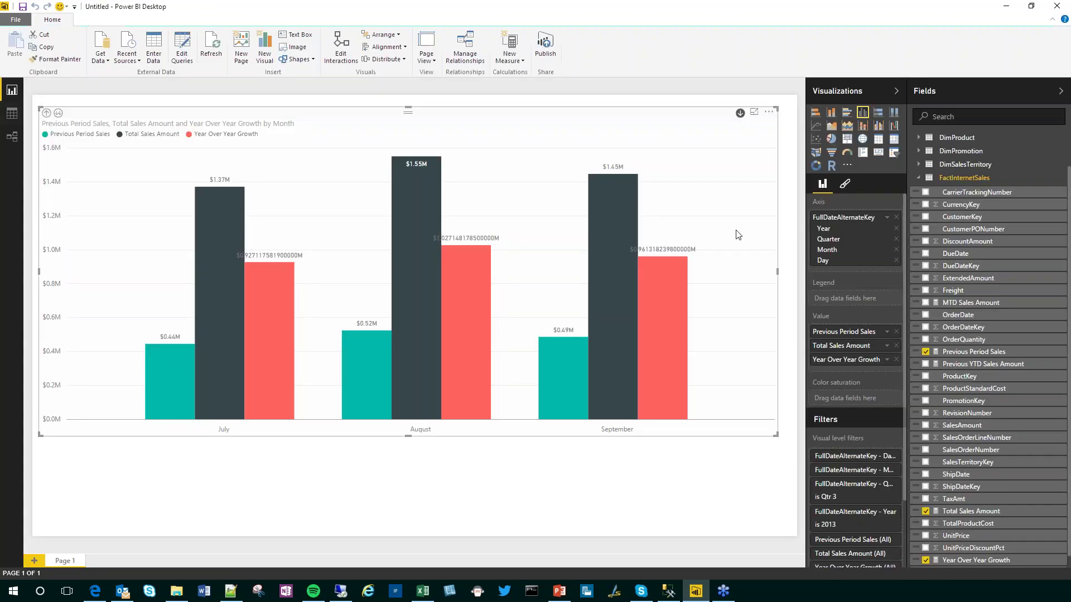
# Step: Shrink the column chart and insert a line chart beneath it, enlarged to fill most of the page's lower half
pyautogui.moveTo(776, 434); pyautogui.dragTo(545, 265)
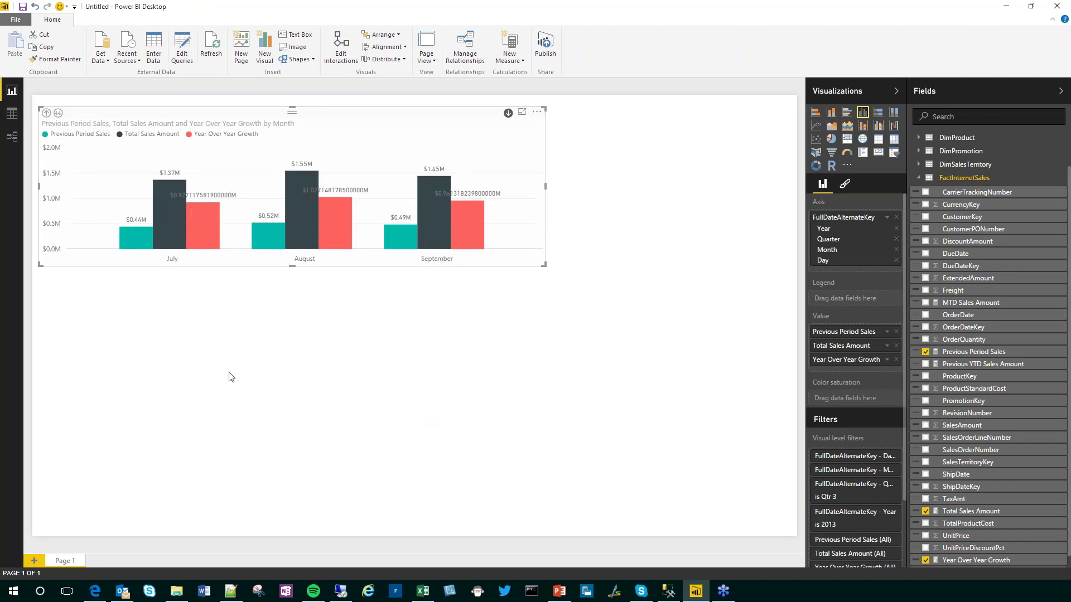
pyautogui.click(239, 418)
pyautogui.click(816, 127)
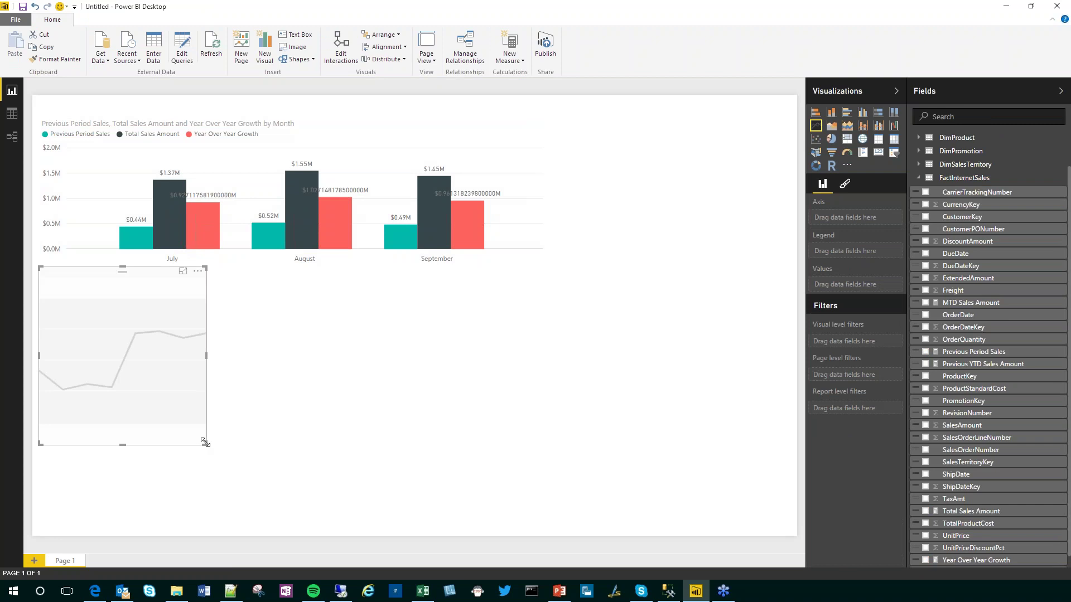
pyautogui.moveTo(204, 442); pyautogui.dragTo(736, 535)
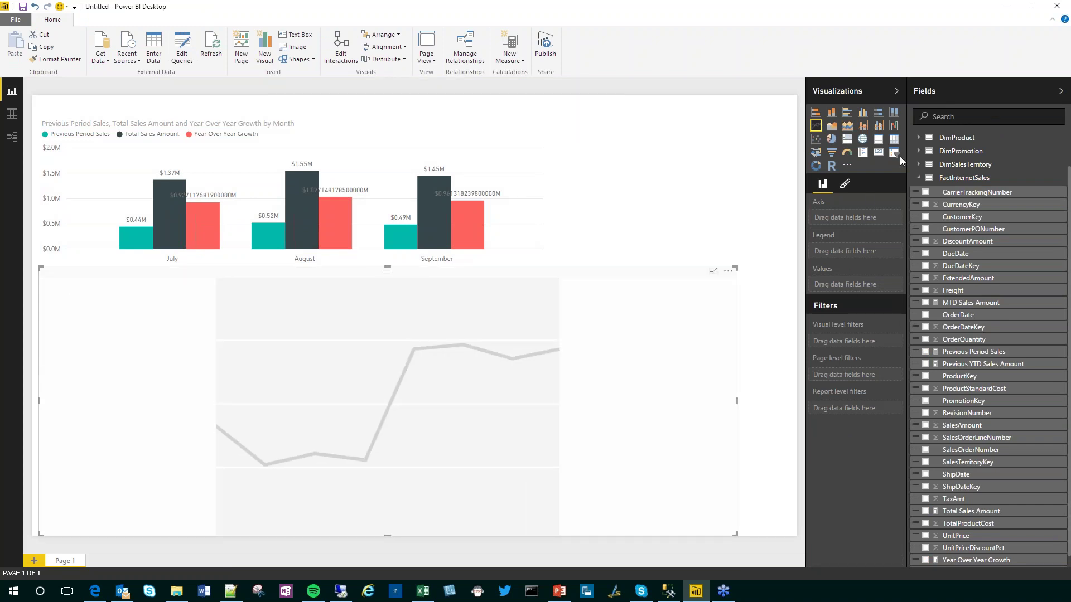
# Step: Add FullDateAlternateKey from the DimDate table to the line chart's axis
pyautogui.scroll(1, 935, 158)
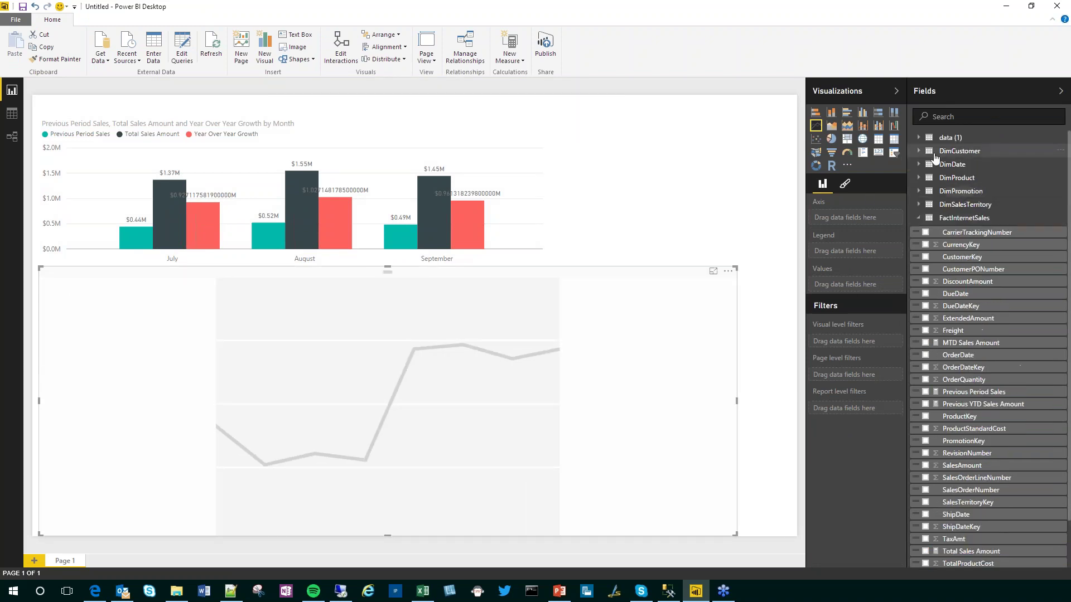
pyautogui.click(948, 164)
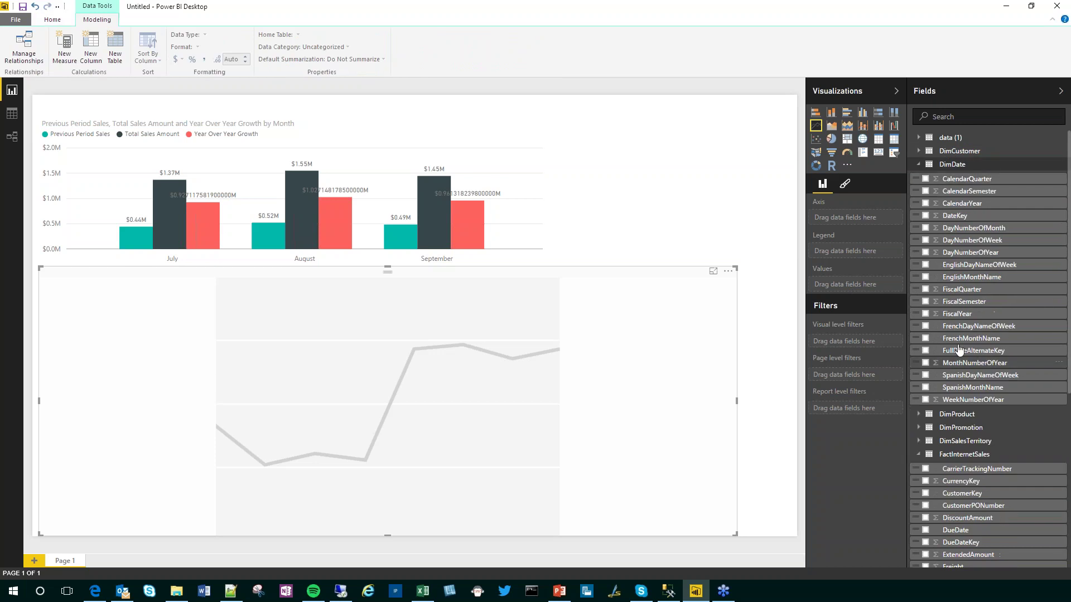
pyautogui.click(925, 351)
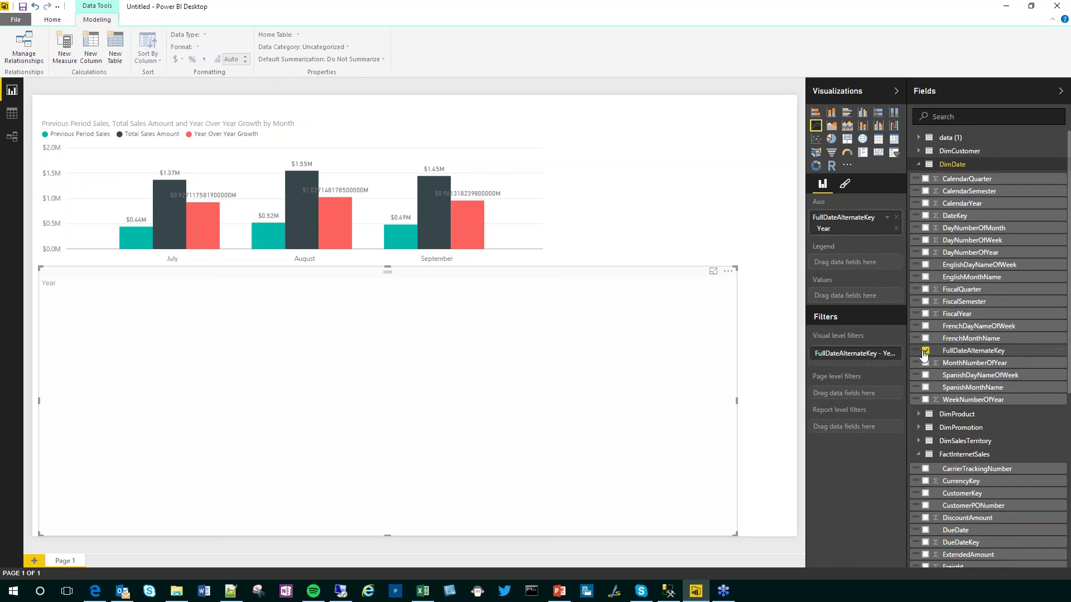
# Step: Switch the line chart's axis from the date hierarchy to FullDateAlternateKey and plot YTD Sales Amount and Previous YTD Sales Amount
pyautogui.click(887, 218)
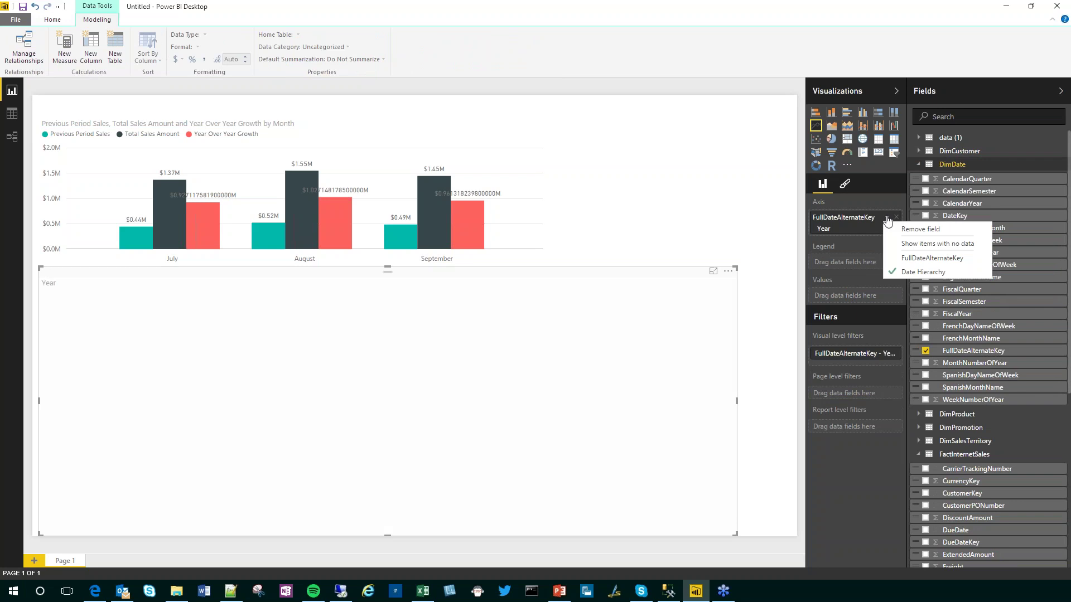
pyautogui.click(910, 260)
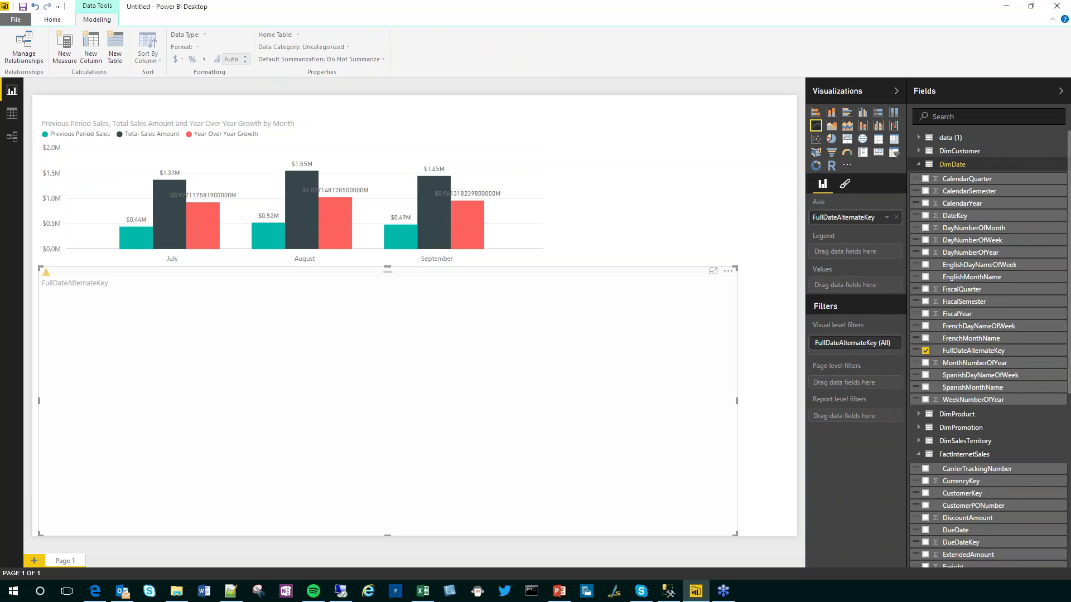
pyautogui.scroll(-8, 1014, 533)
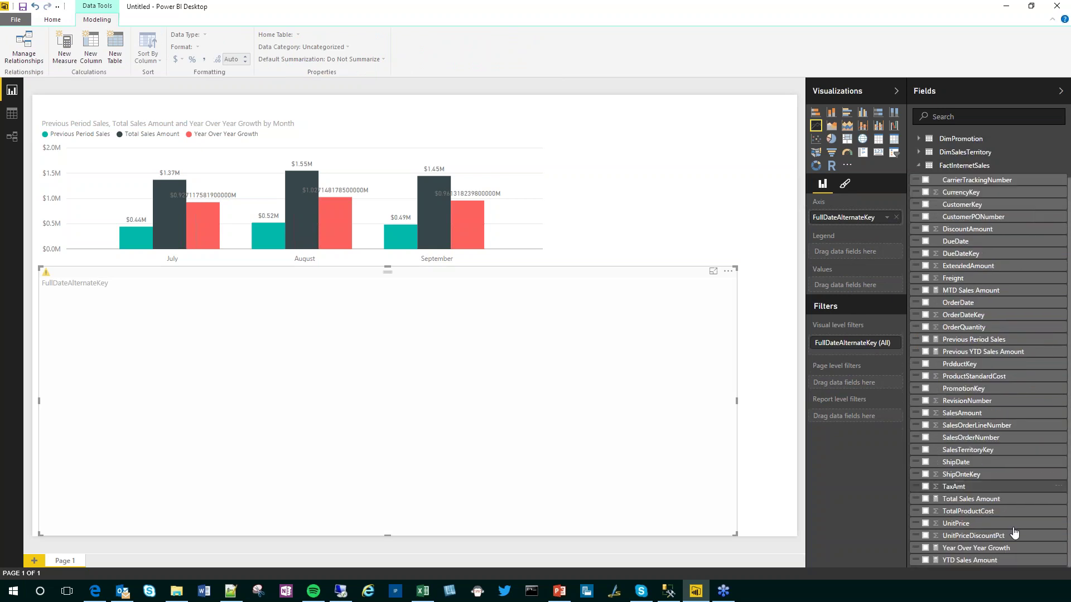
pyautogui.click(924, 560)
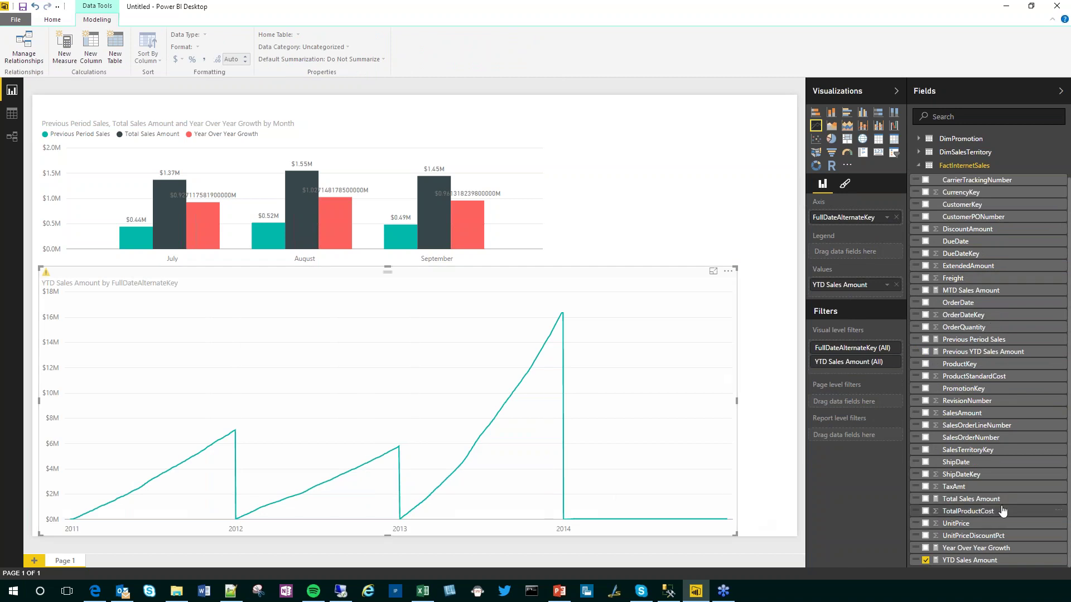
pyautogui.click(925, 351)
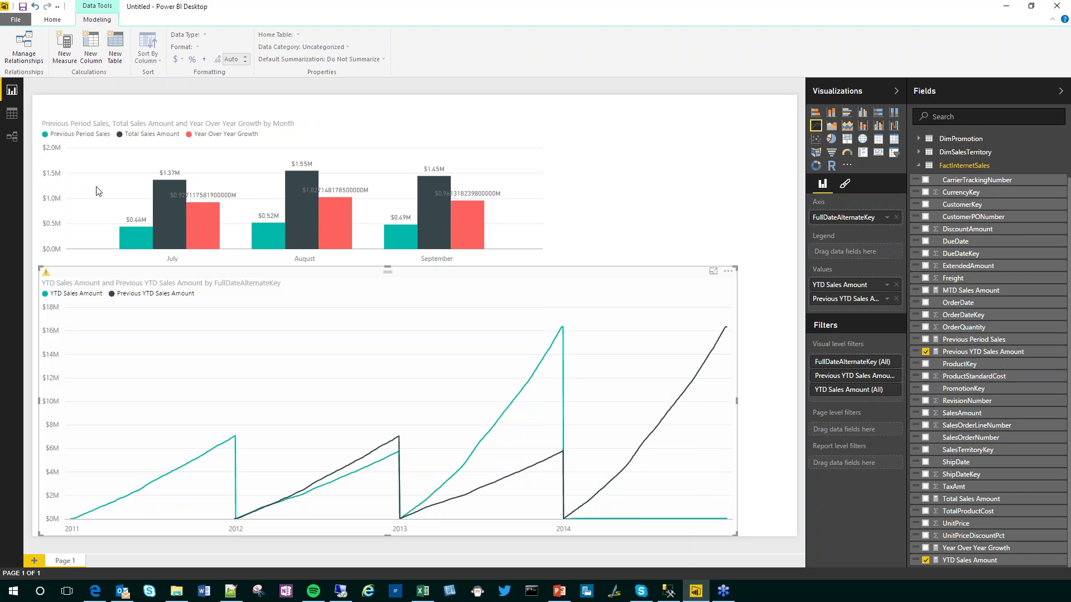
# Step: Drill the column chart up from months through quarters to the year level
pyautogui.moveTo(48, 118)
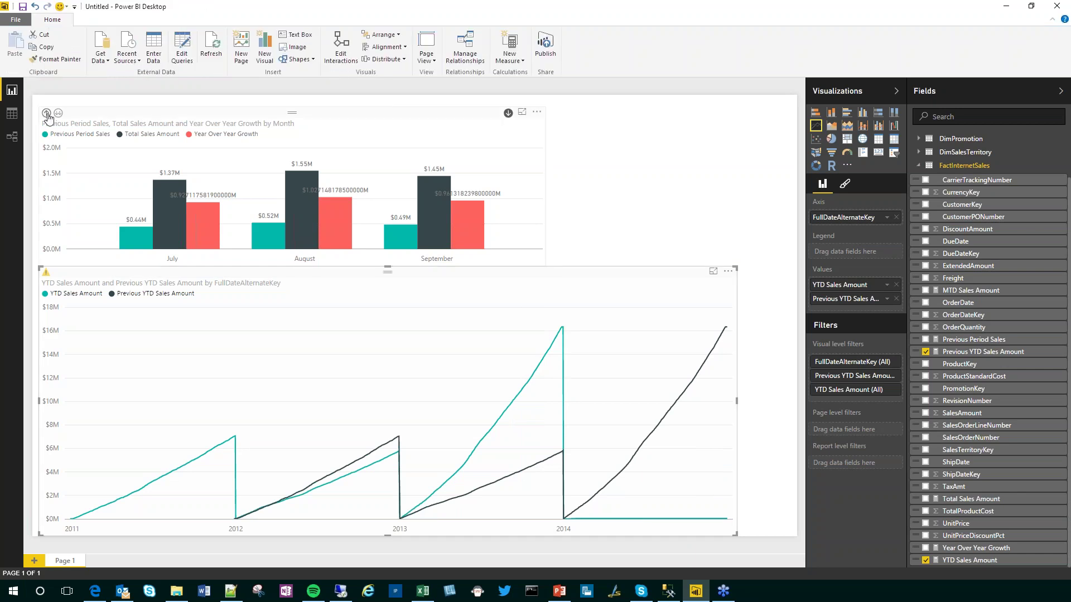
pyautogui.click(47, 114)
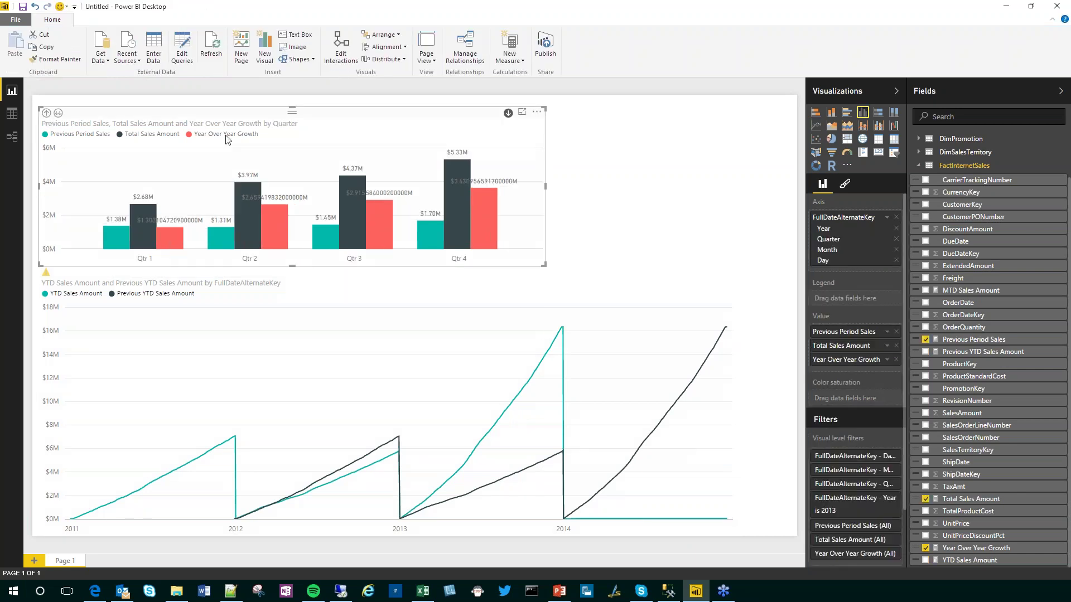
pyautogui.click(47, 114)
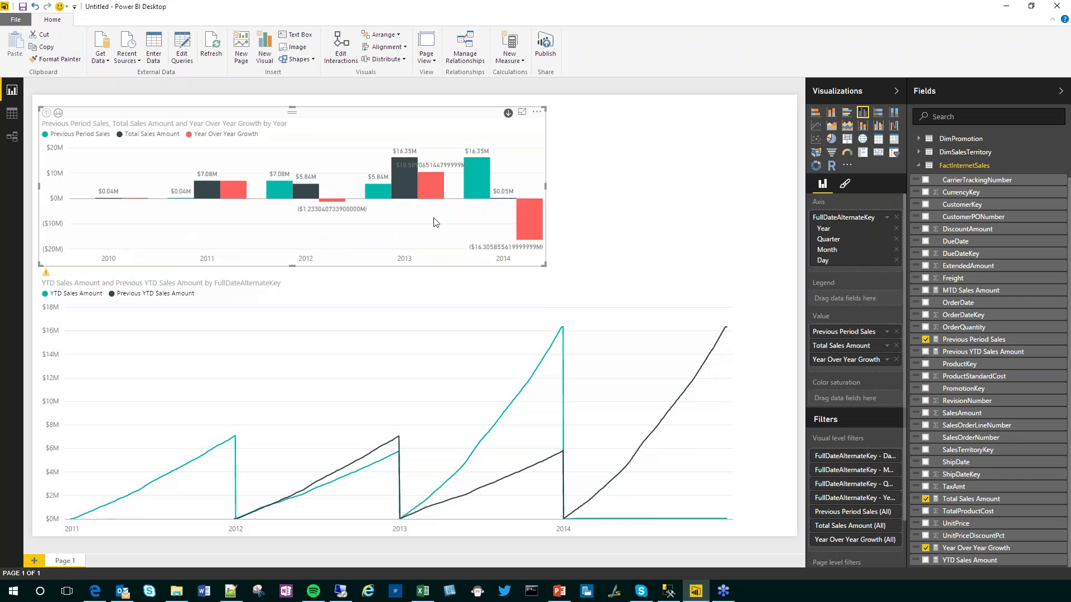
# Step: Cross-filter the line chart by the column chart's 2012 bars and then its 2013 bars to compare YTD with previous YTD sales
pyautogui.moveTo(522, 214)
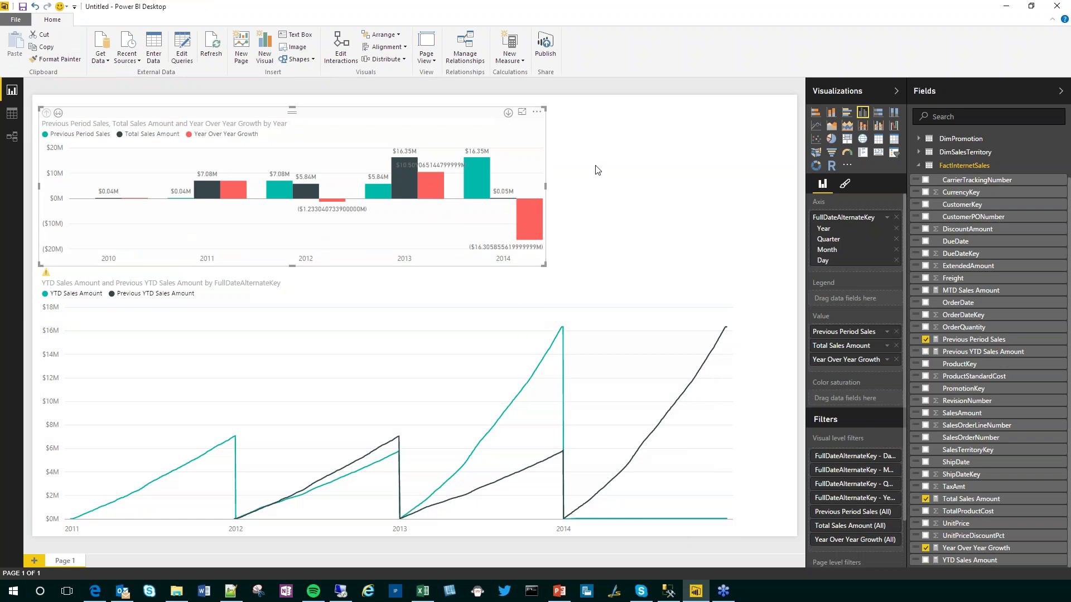
pyautogui.click(602, 223)
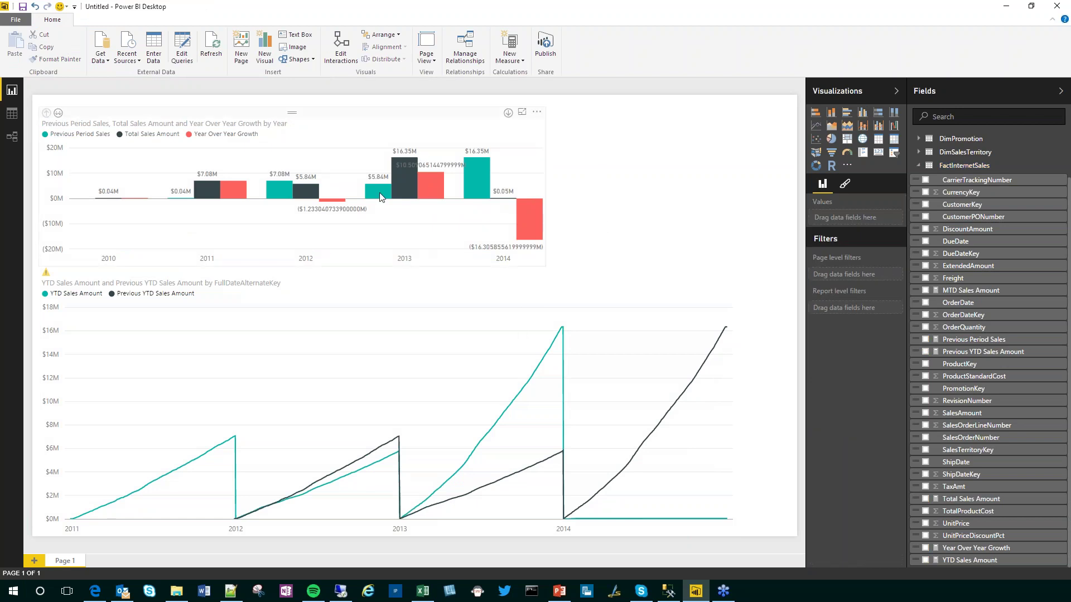
pyautogui.click(295, 196)
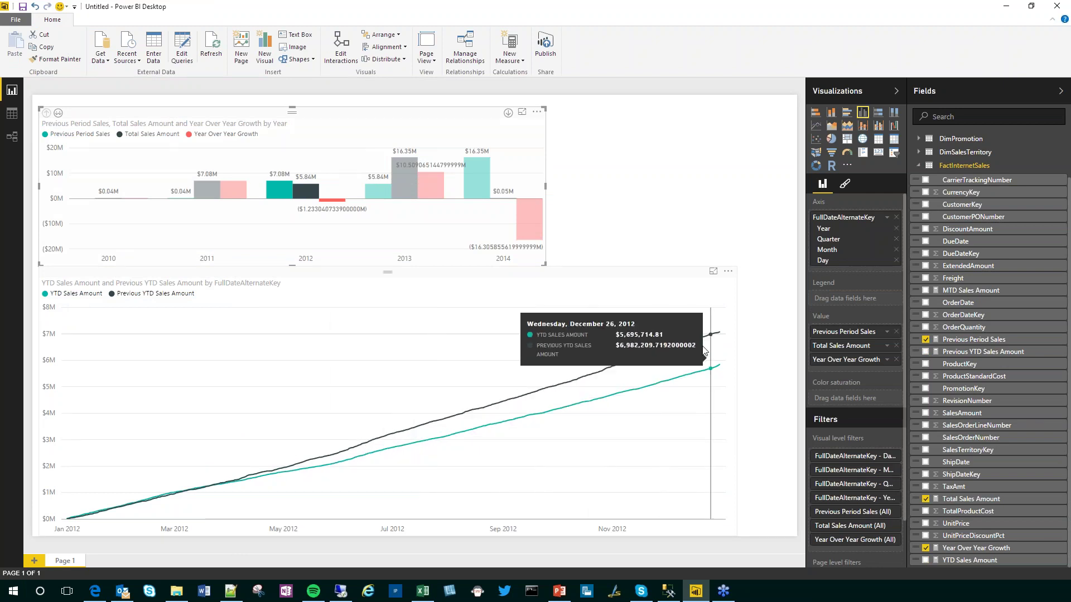
pyautogui.click(408, 192)
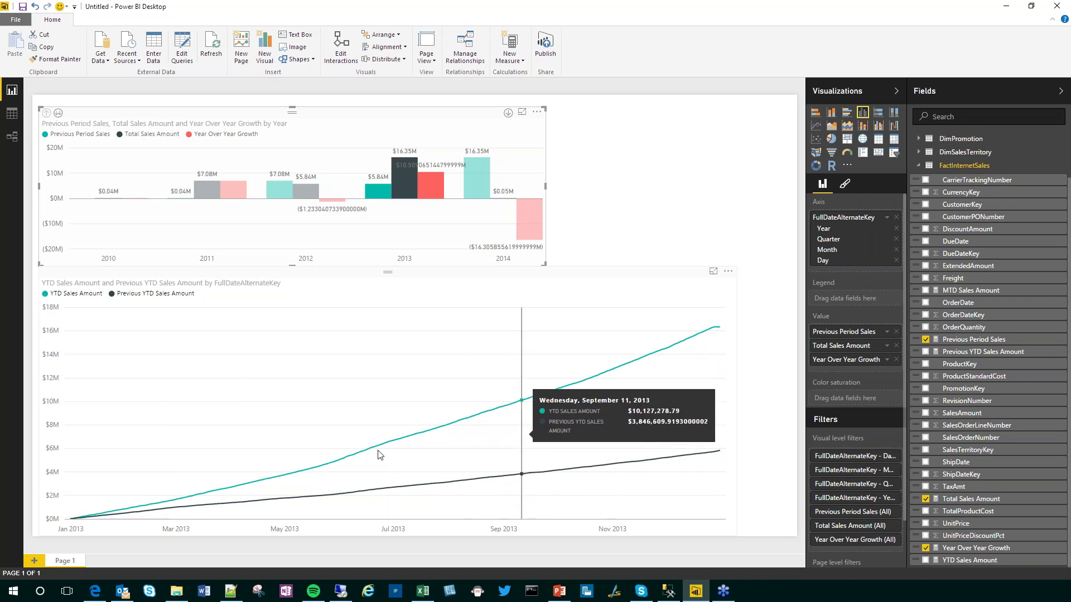
# Step: In the data view, create a measure named Rolling 90 Day Total Sales Amount that starts with CALCULATE([Total Sales Amount],
pyautogui.click(11, 116)
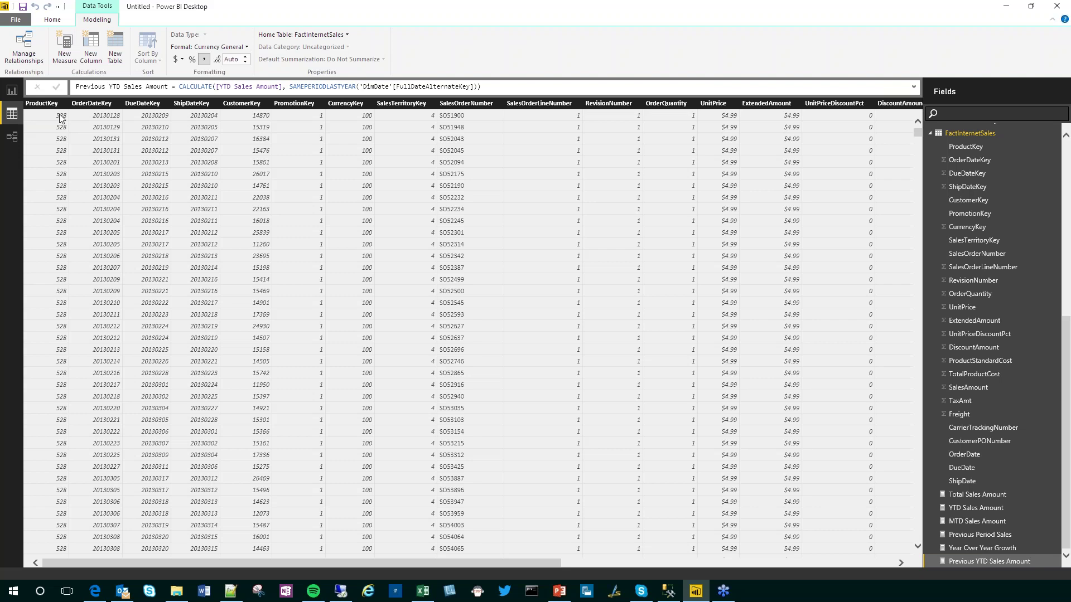
pyautogui.click(66, 60)
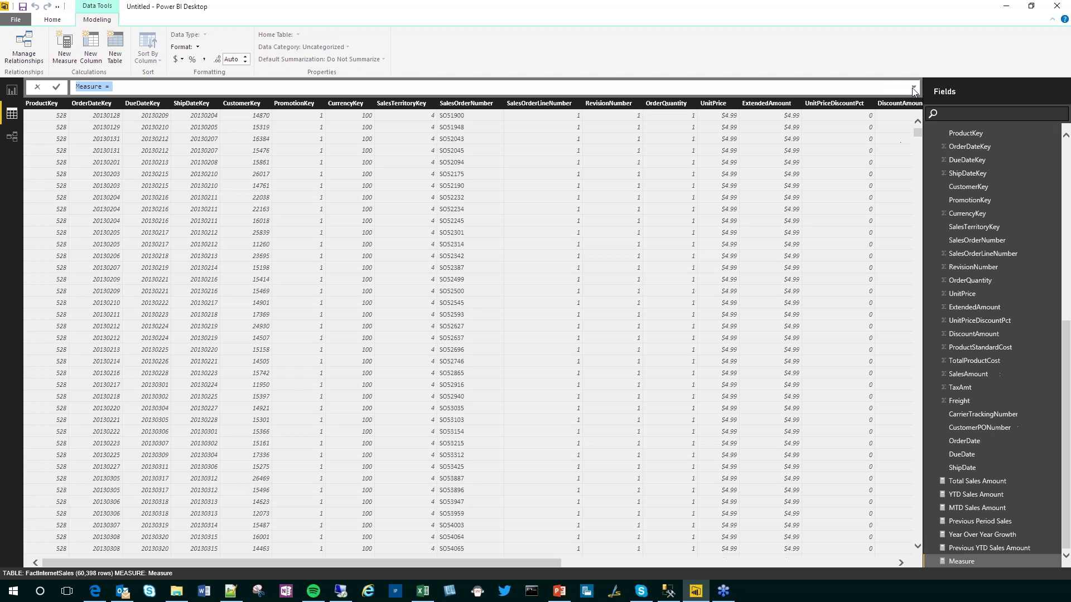
pyautogui.press('End')
pyautogui.hotkey('shift', 'Return')
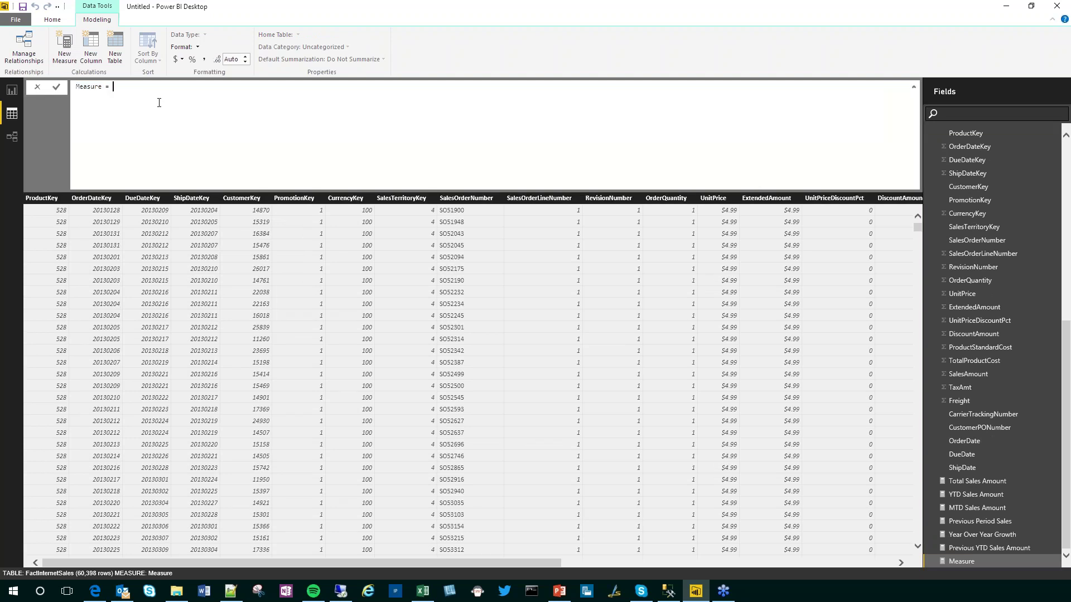
pyautogui.hotkey('ctrl', 'a')
pyautogui.write('Rolling 90 Day Total Sales Amount = calc')
pyautogui.press('Tab')
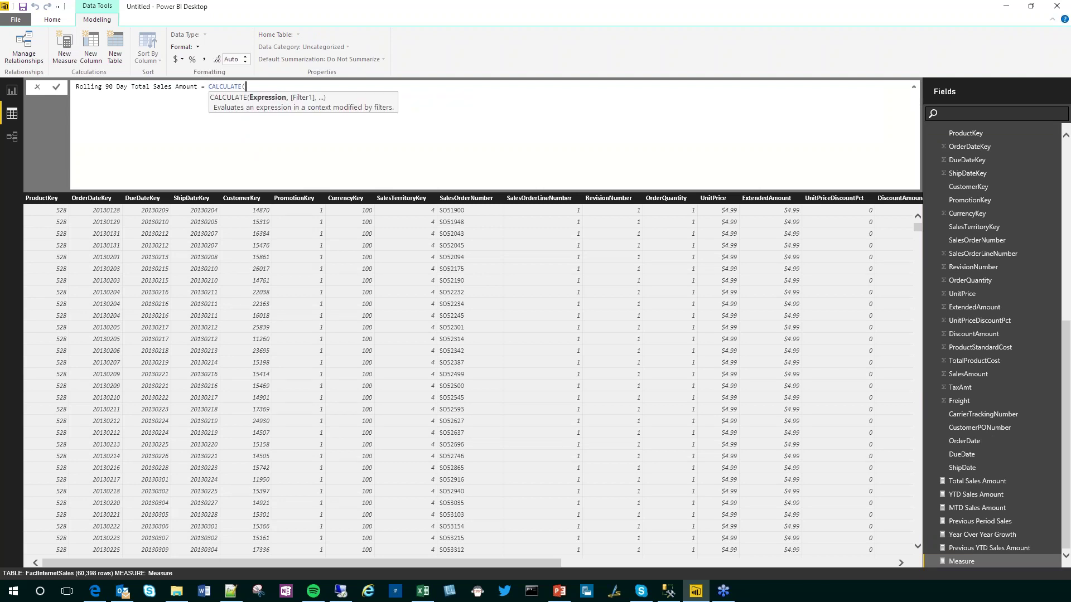
pyautogui.write('[tot')
pyautogui.press('Tab')
pyautogui.write(',')
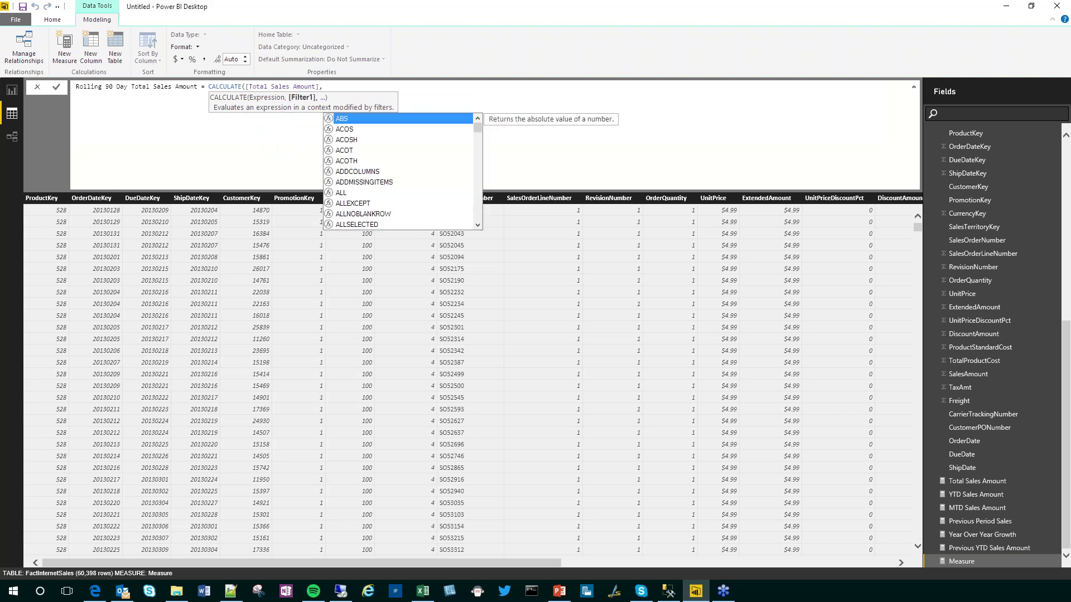
# Step: On a new formula line, add the filter DATESBETWEEN('DimDate'[FullDateAlternateKey], and start an indented line for its start date
pyautogui.hotkey('shift', 'Return')
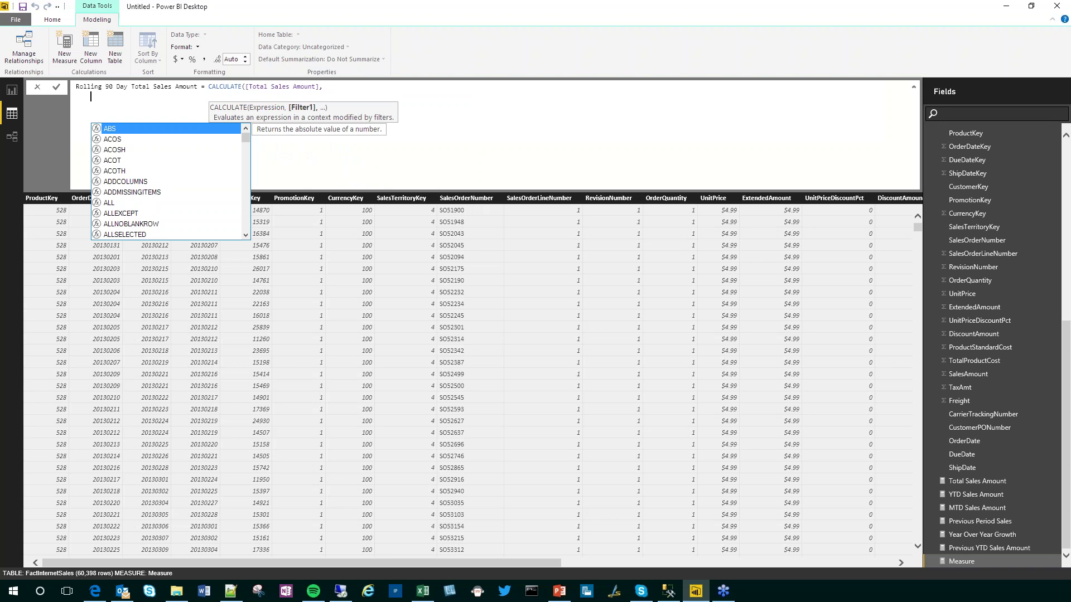
pyautogui.write('DATESBETWEEN(')
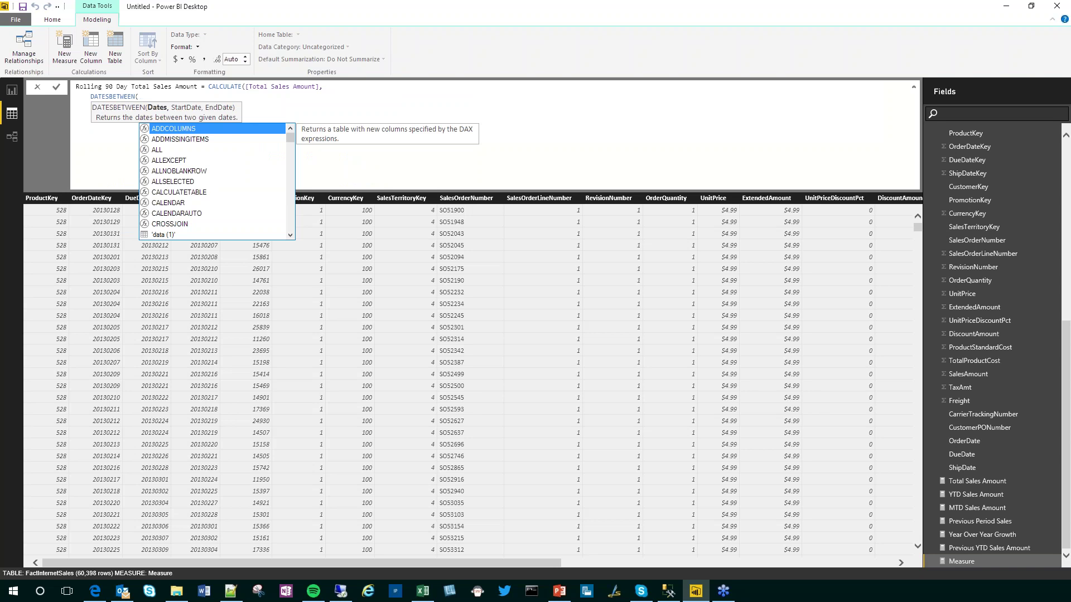
pyautogui.write("'dimdae")
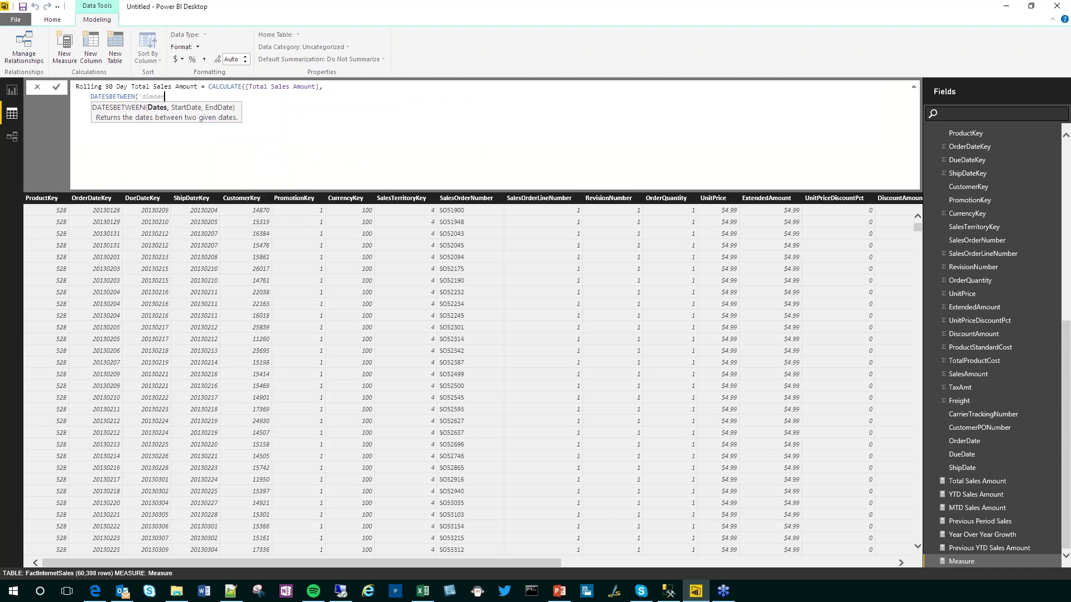
pyautogui.press('BackSpace')
pyautogui.write('te')
pyautogui.press('Tab')
pyautogui.write('[')
pyautogui.press('Tab')
pyautogui.write(',')
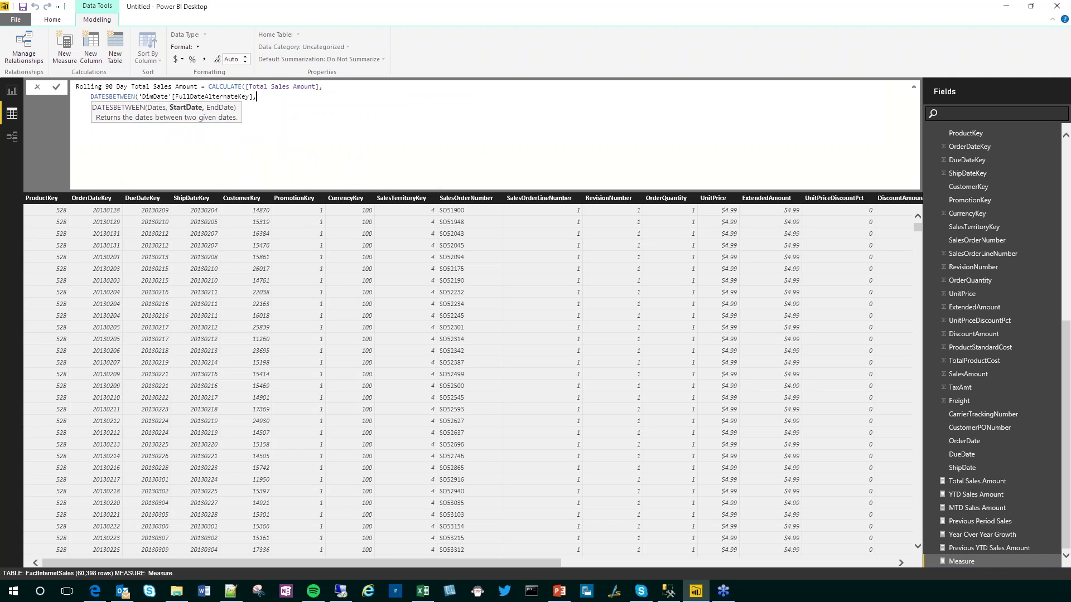
pyautogui.hotkey('shift', 'Return')
pyautogui.press('Tab')
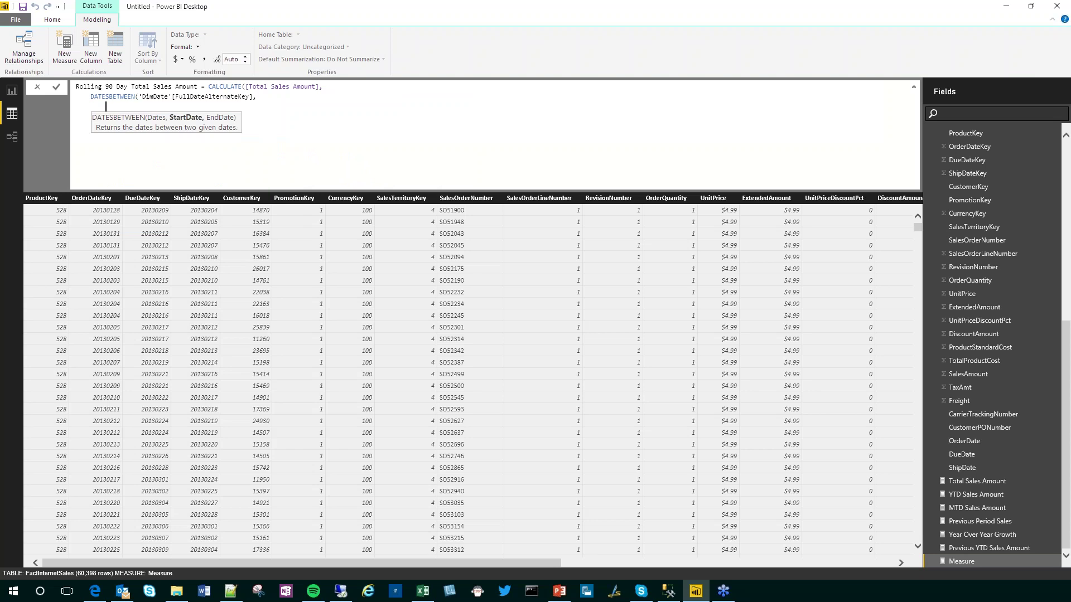
pyautogui.write('Fir')
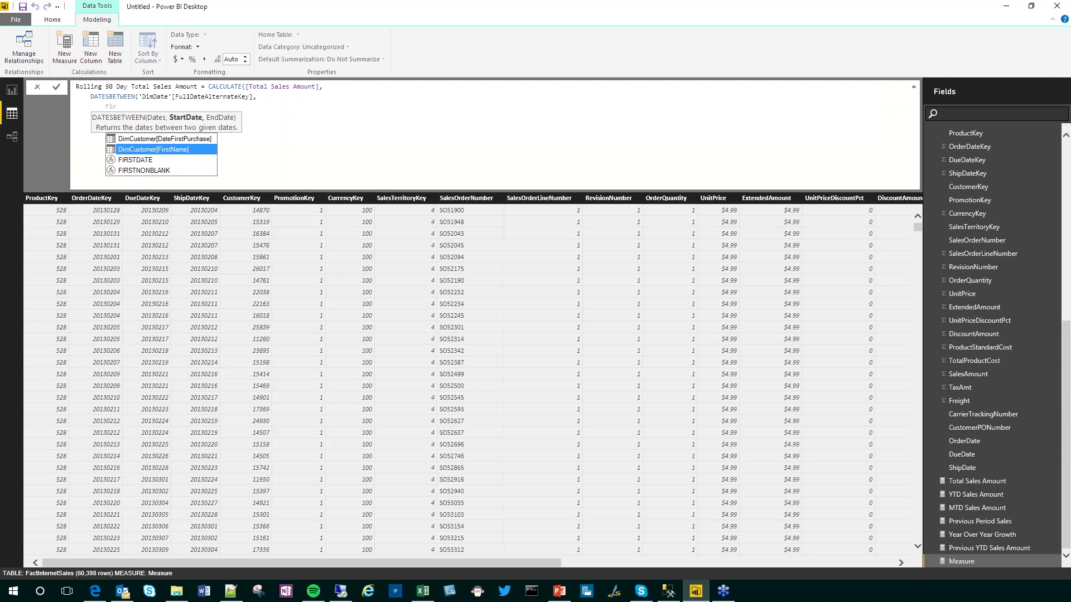
pyautogui.write('st')
pyautogui.press('Tab')
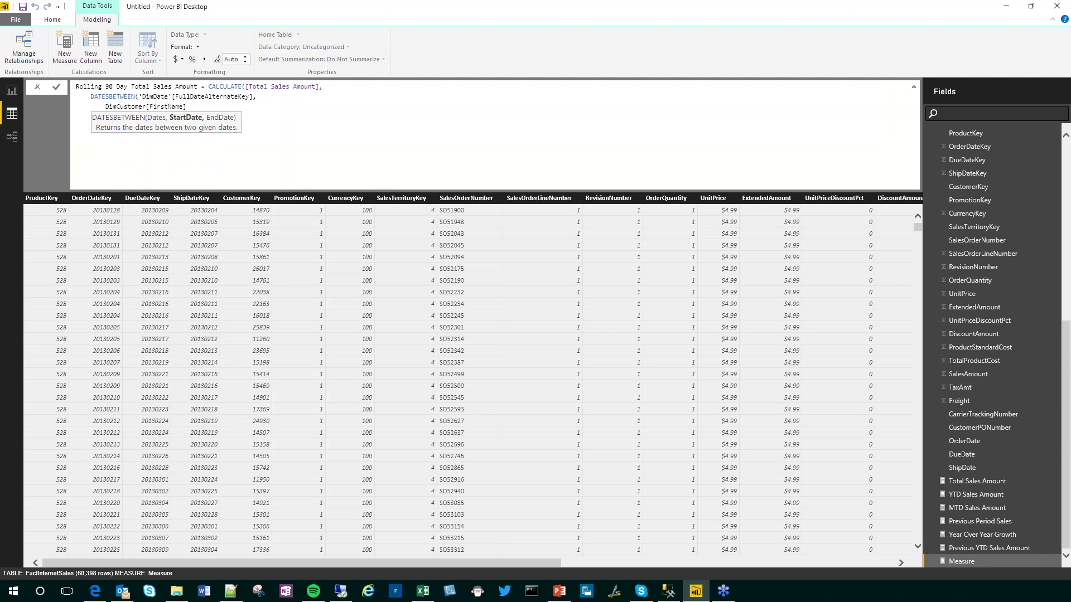
pyautogui.press('BackSpace')
pyautogui.press('BackSpace')
pyautogui.press('BackSpace')
pyautogui.press('BackSpace')
pyautogui.press('BackSpace')
pyautogui.press('BackSpace')
pyautogui.press('BackSpace')
pyautogui.press('BackSpace')
pyautogui.press('BackSpace')
pyautogui.press('BackSpace')
pyautogui.press('BackSpace')
pyautogui.press('BackSpace')
pyautogui.press('BackSpace')
pyautogui.press('BackSpace')
pyautogui.press('BackSpace')
pyautogui.press('BackSpace')
pyautogui.press('BackSpace')
pyautogui.press('BackSpace')
pyautogui.press('BackSpace')
pyautogui.press('BackSpace')
pyautogui.press('BackSpace')
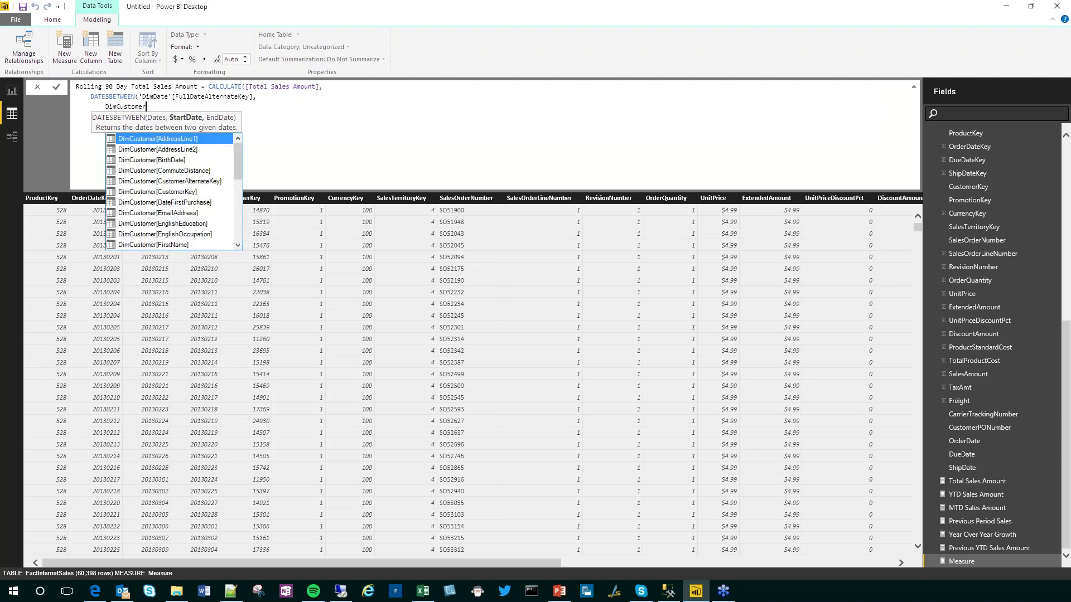
pyautogui.press('BackSpace')
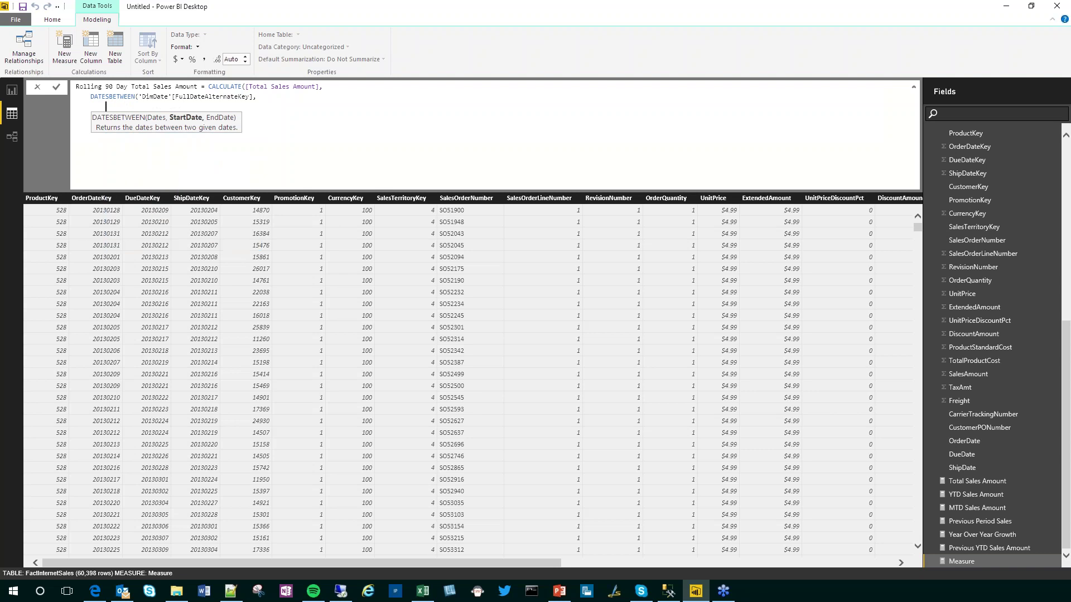
# Step: Begin the start date argument with FIRSTDATE( and nest DATEADD( on its own line inside it
pyautogui.write('FIrstdate')
pyautogui.press('Tab')
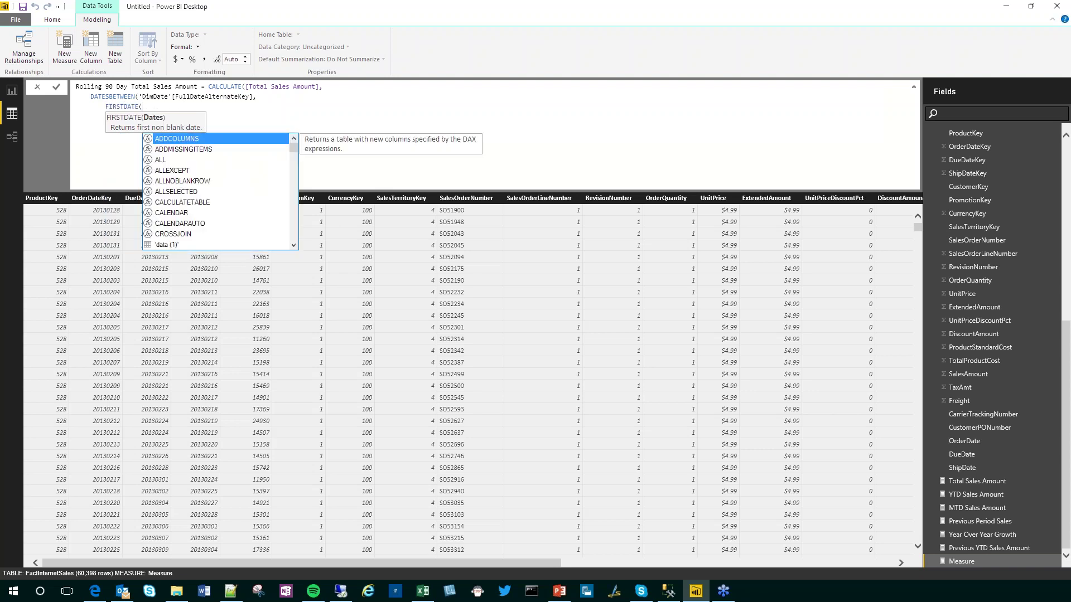
pyautogui.hotkey('shift', 'Return')
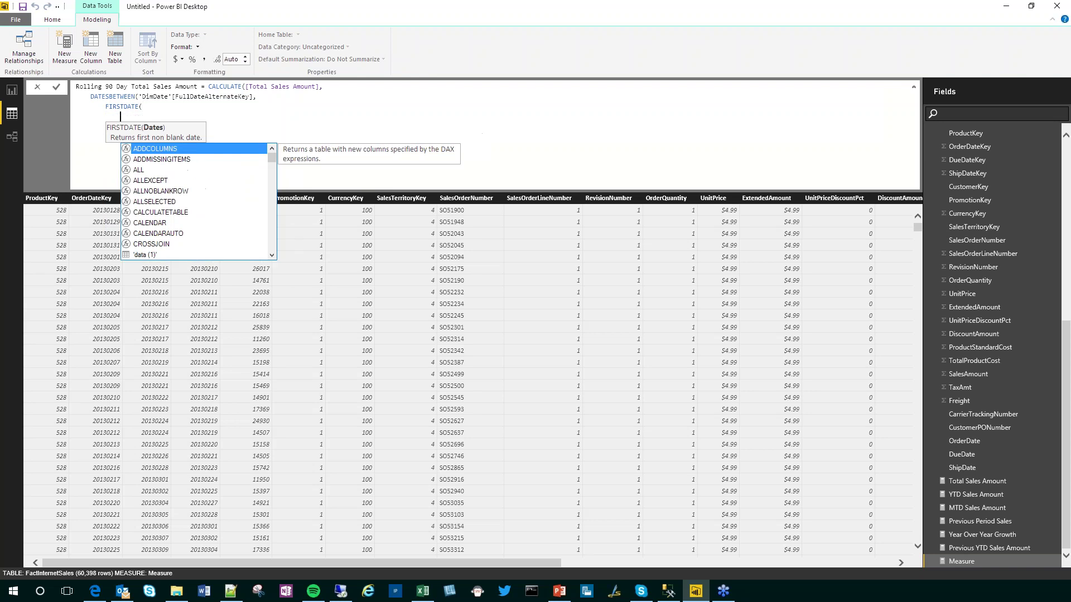
pyautogui.write('dateadd')
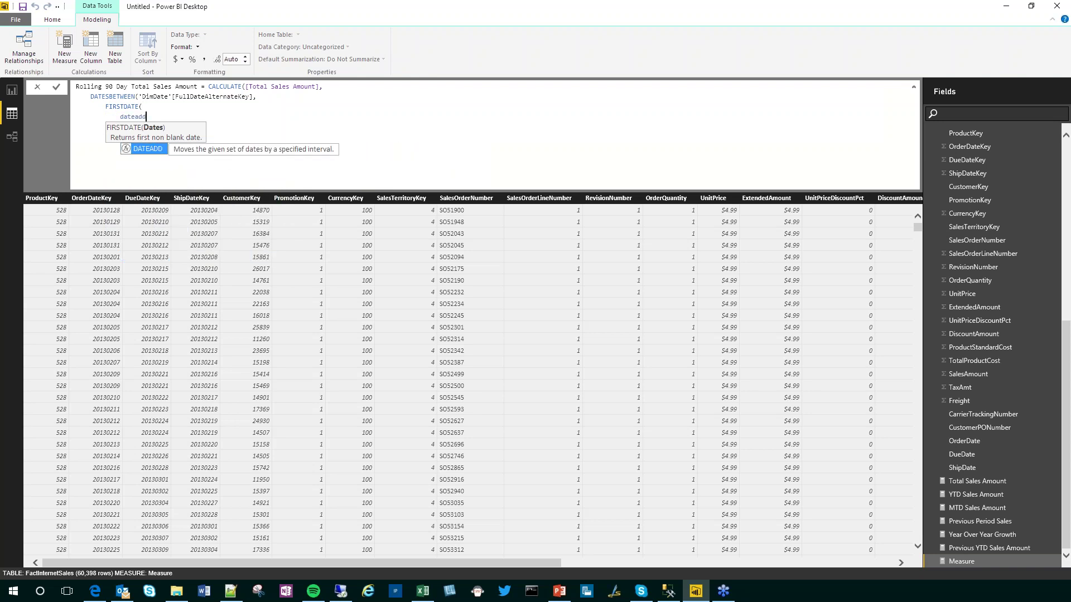
pyautogui.press('Tab')
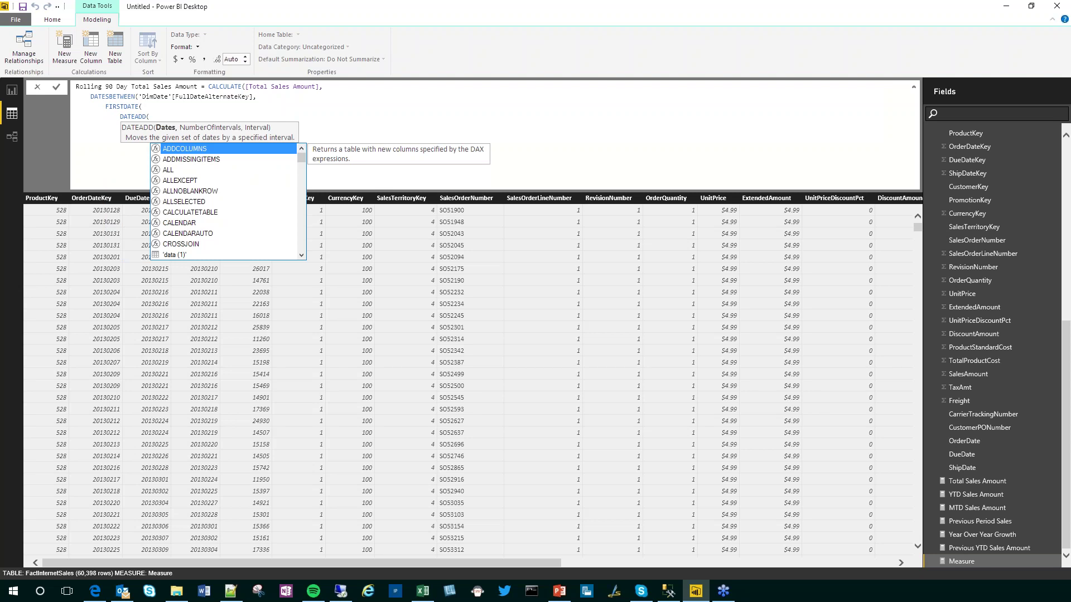
# Step: Enter LASTDATE('DimDate'[FullDateAlternateKey]), on a new line as the dates argument of DATEADD
pyautogui.hotkey('shift', 'Return')
pyautogui.write('lastdate')
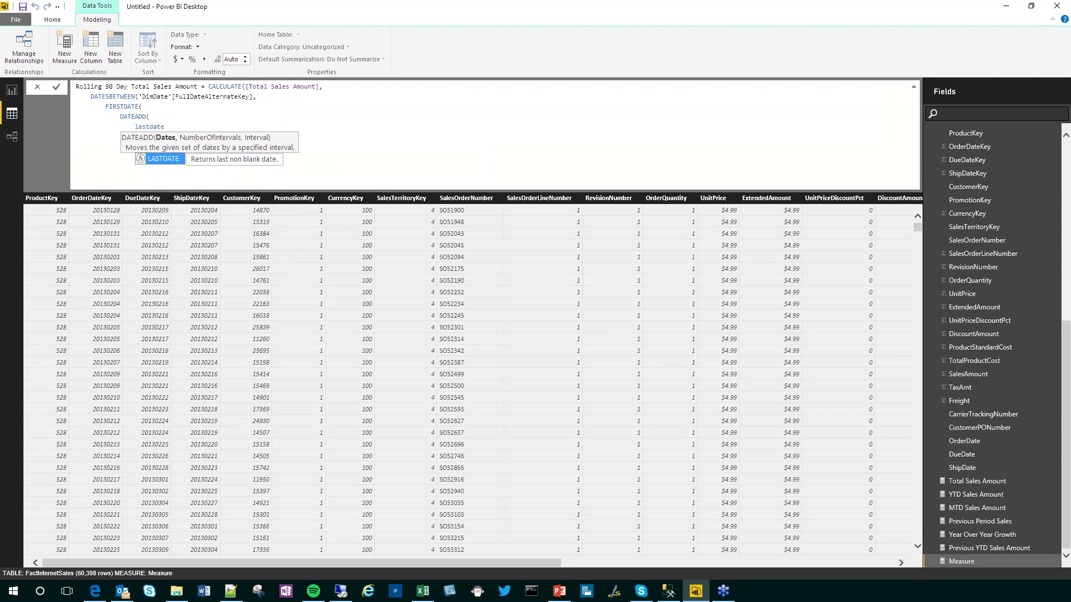
pyautogui.press('Tab')
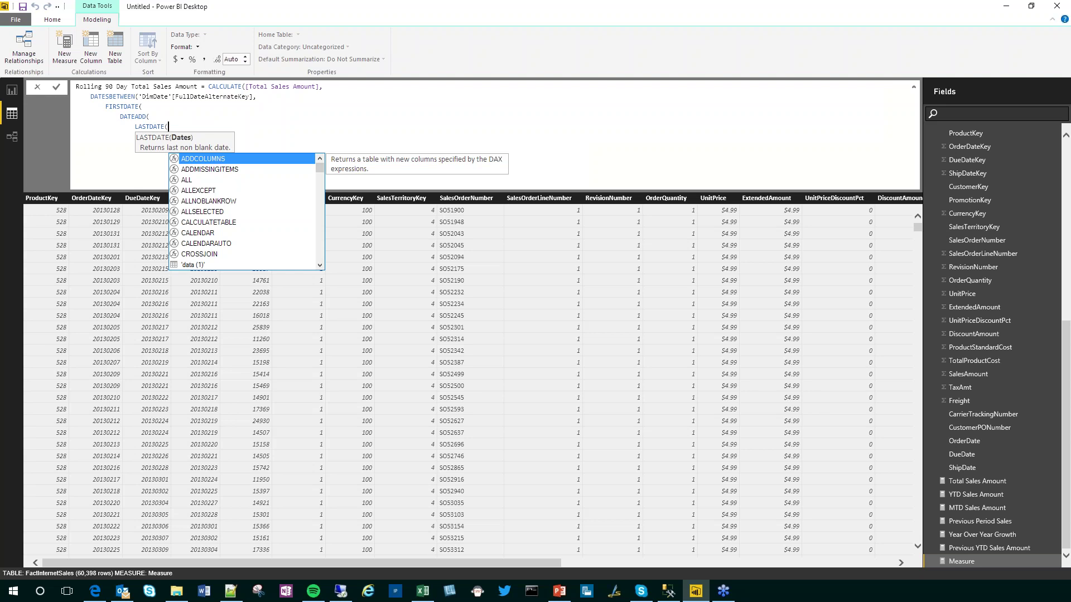
pyautogui.write("'DimDate'")
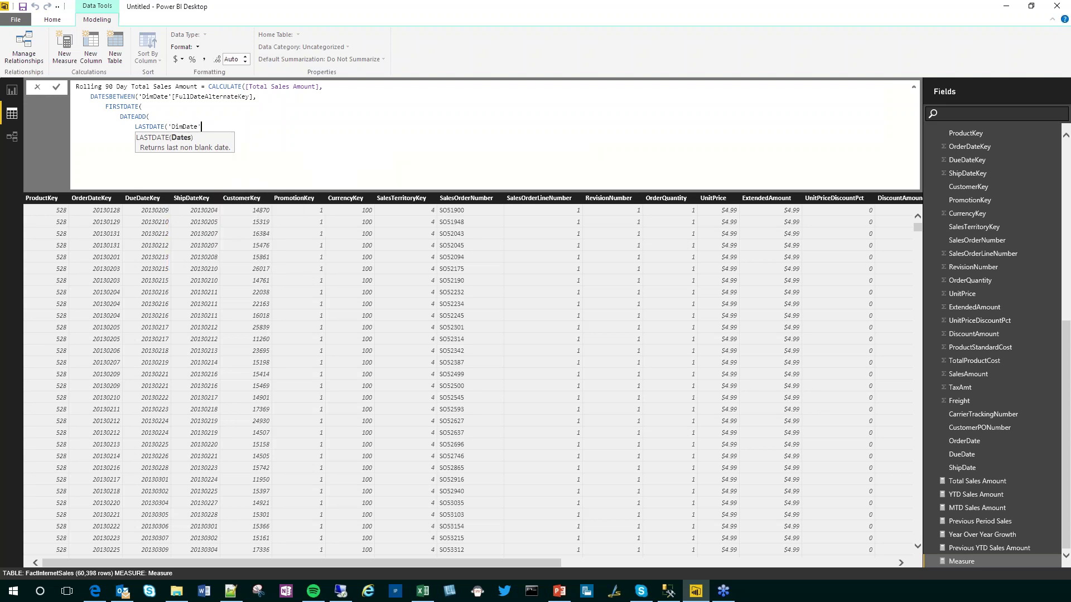
pyautogui.write('[FullDateAlternateKey]),')
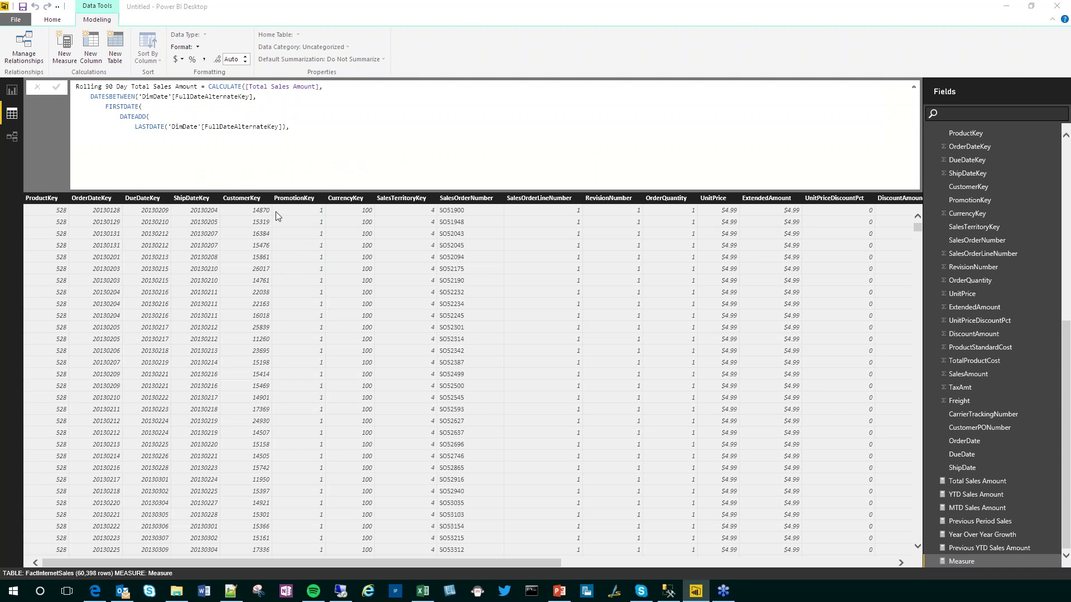
pyautogui.click(289, 127)
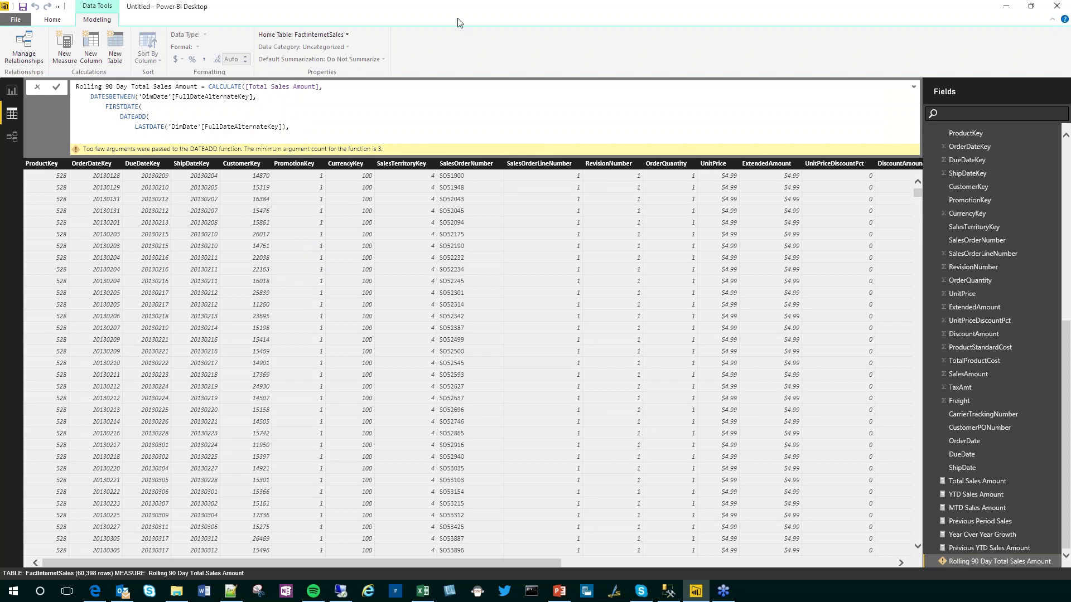
# Step: Complete the DATEADD arguments with -89 and DAY on separate lines, and close DATEADD and FIRSTDATE on their own lines
pyautogui.hotkey('shift', 'Return')
pyautogui.write('-89')
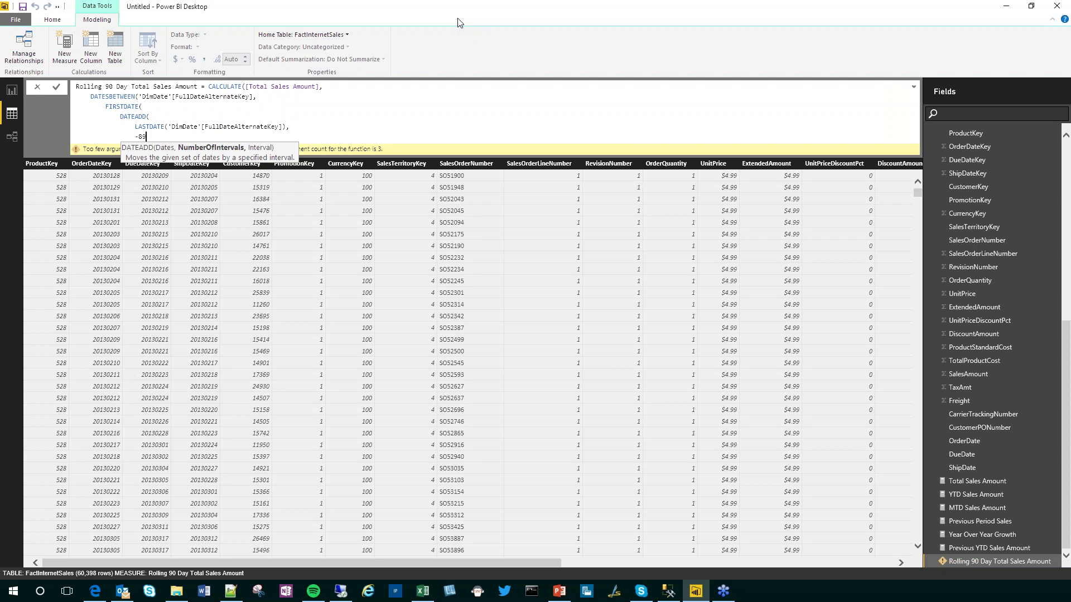
pyautogui.write(',')
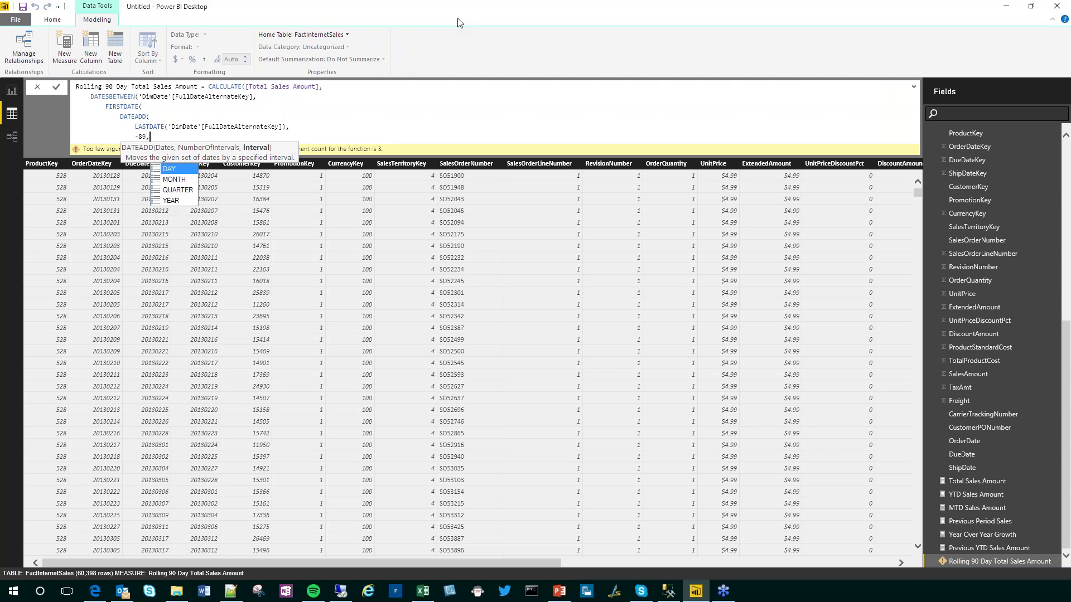
pyautogui.hotkey('shift', 'Return')
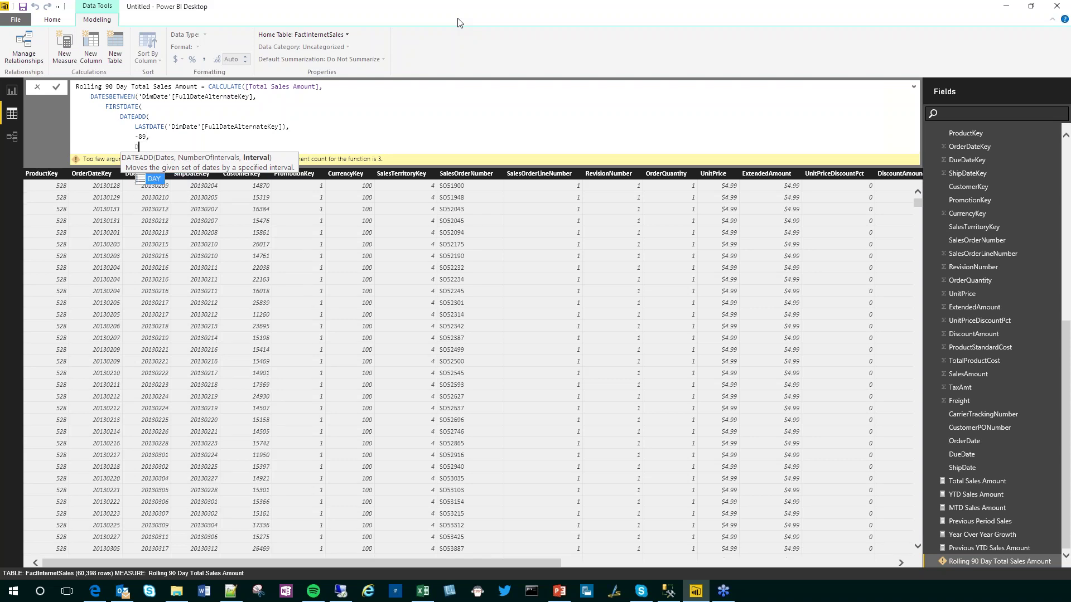
pyautogui.write('DAY')
pyautogui.hotkey('shift', 'Return')
pyautogui.write(')')
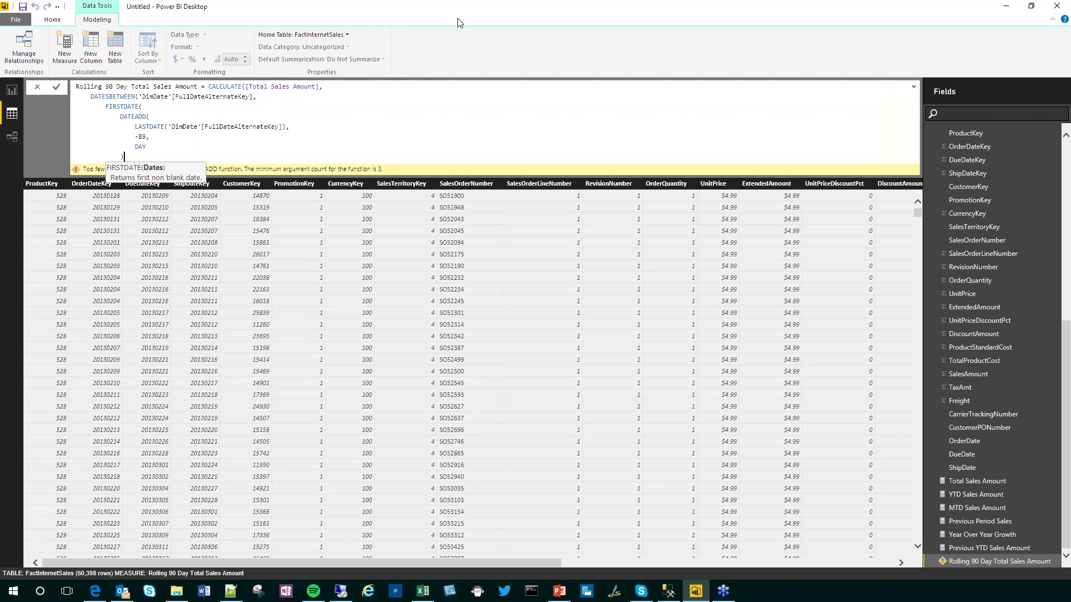
pyautogui.hotkey('shift', 'Return')
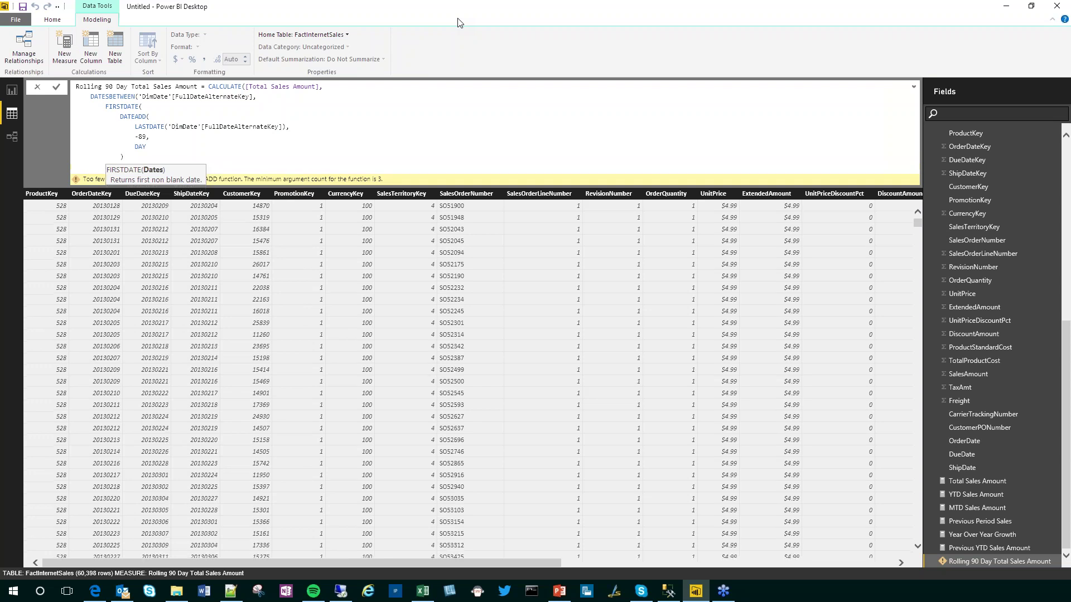
pyautogui.write(')')
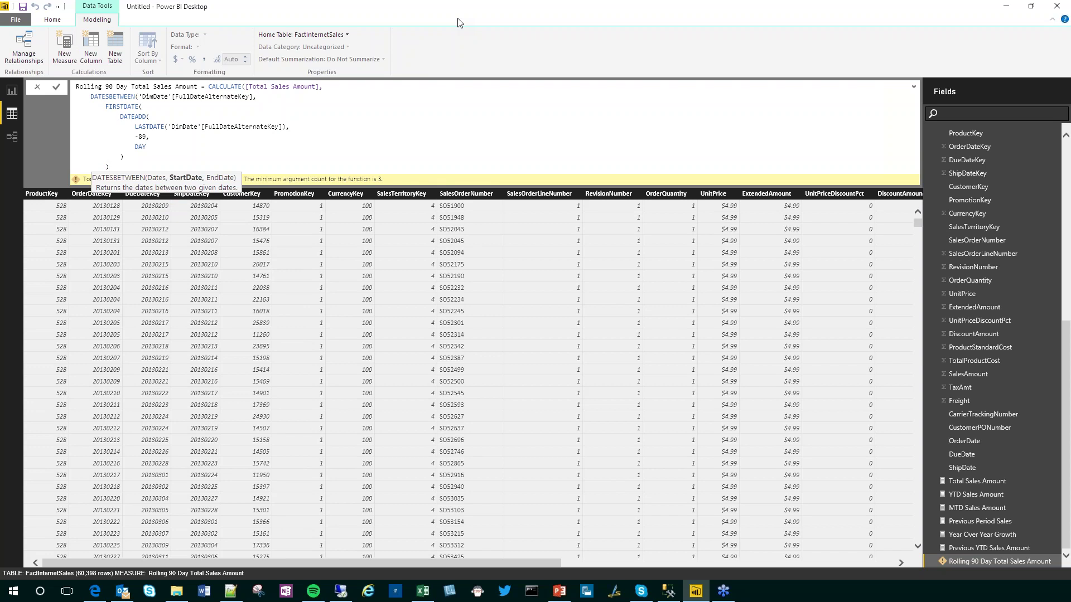
# Step: Add LASTDATE('DimDate'[FullDateAlternateKey]) on a new line as the end date argument of DATESBETWEEN
pyautogui.write(',')
pyautogui.hotkey('shift', 'Return')
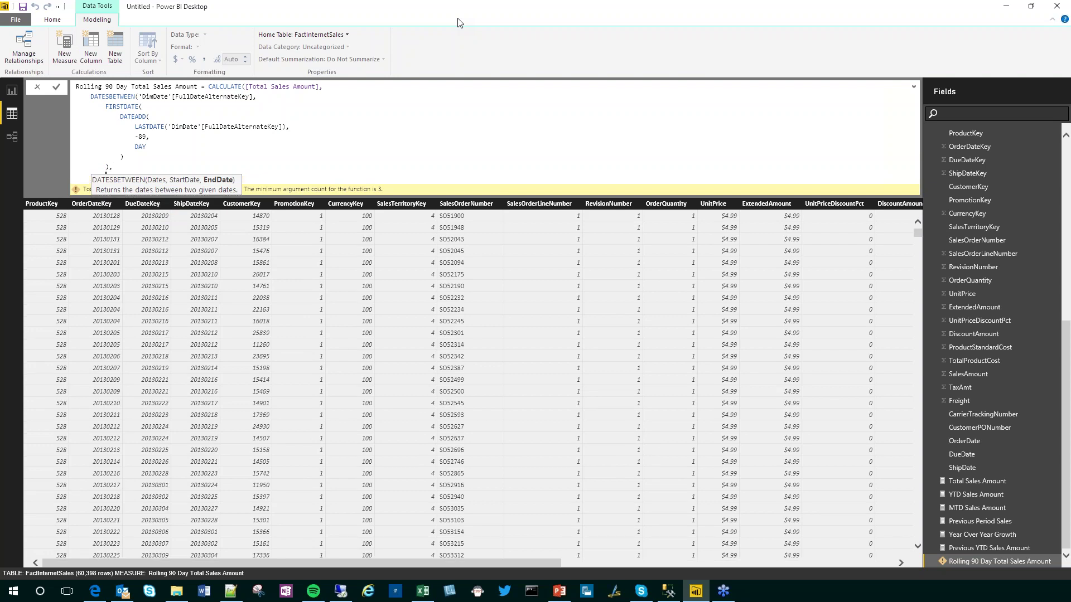
pyautogui.write('lastdate')
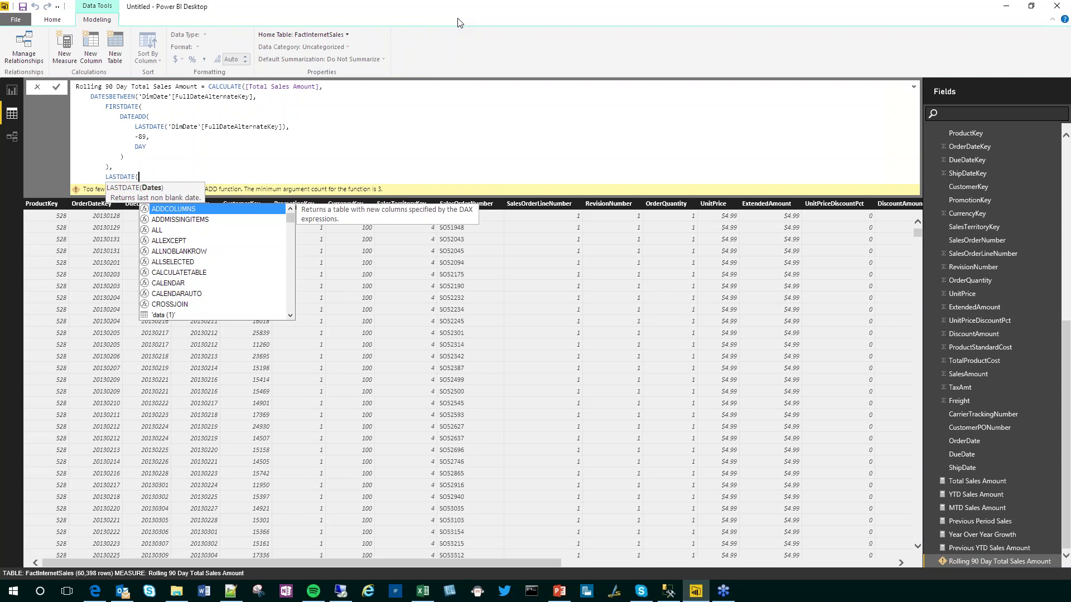
pyautogui.write("'DimDate',")
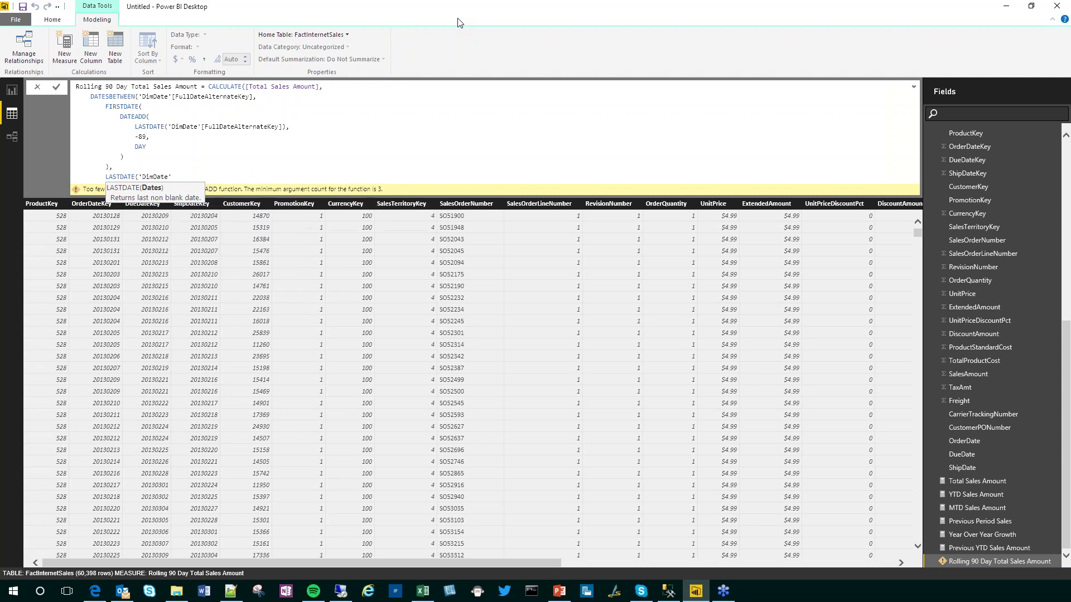
pyautogui.press('BackSpace')
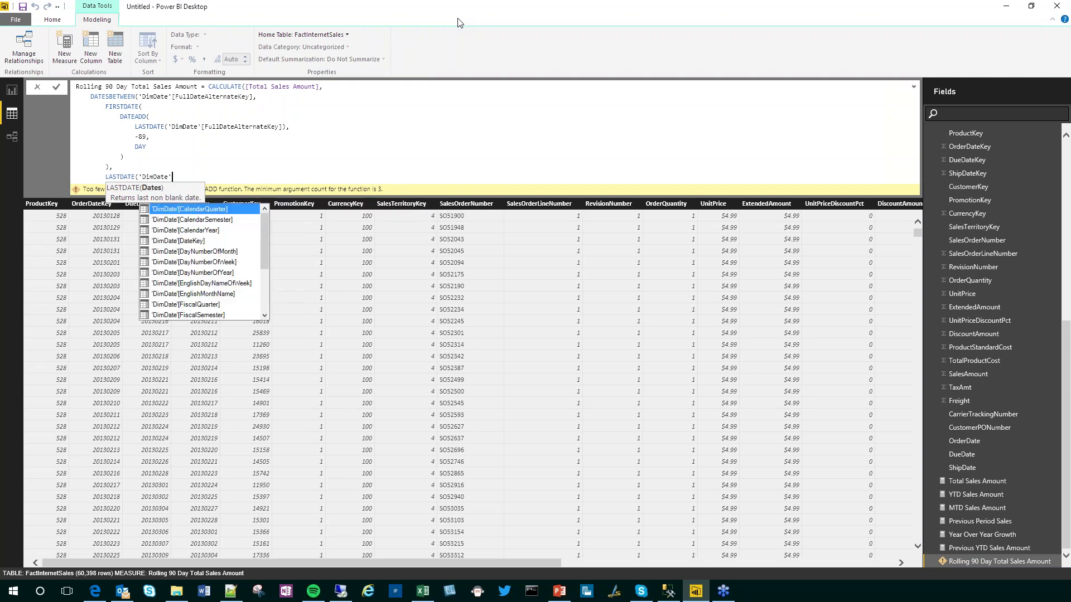
pyautogui.write('[fulld')
pyautogui.press('Tab')
pyautogui.write(')')
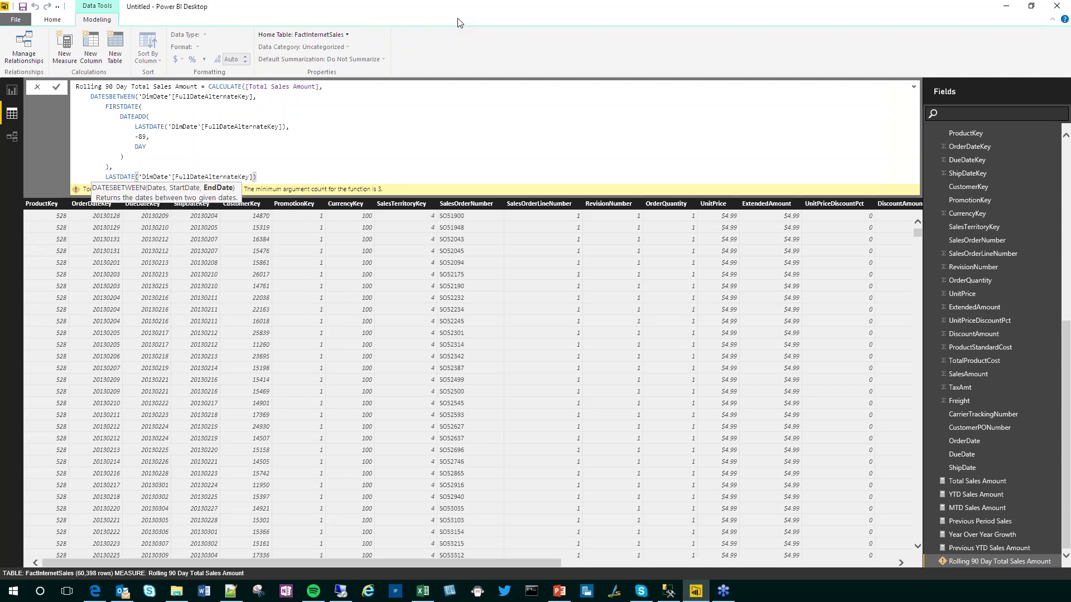
# Step: Close DATESBETWEEN and CALCULATE, commit the measure, and choose the $ English (United States) currency format for it
pyautogui.hotkey('shift', 'Return')
pyautogui.write(')')
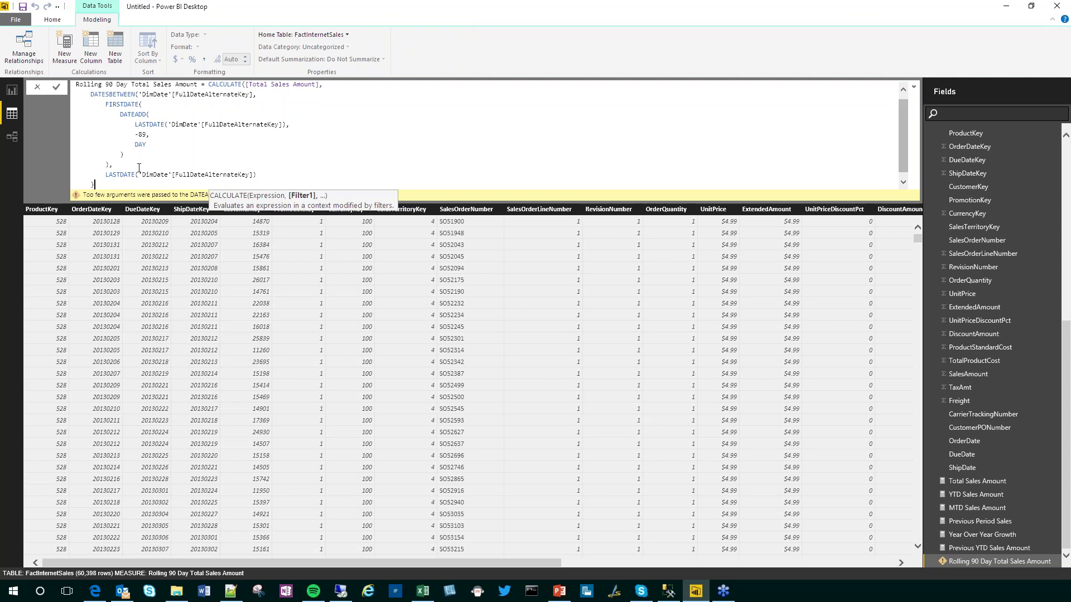
pyautogui.click(144, 168)
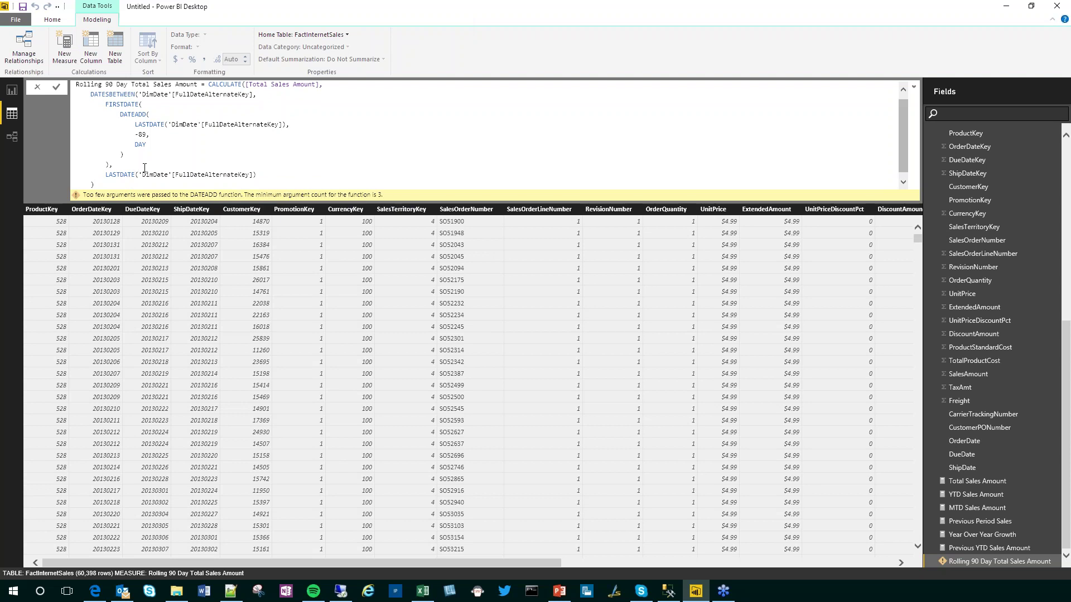
pyautogui.press('Return')
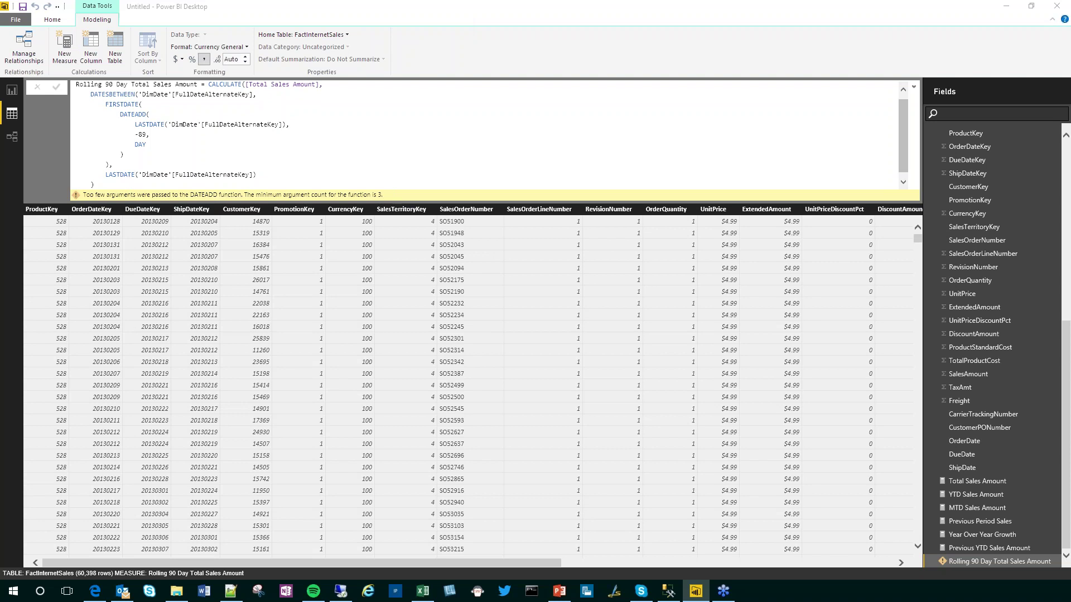
pyautogui.write(')')
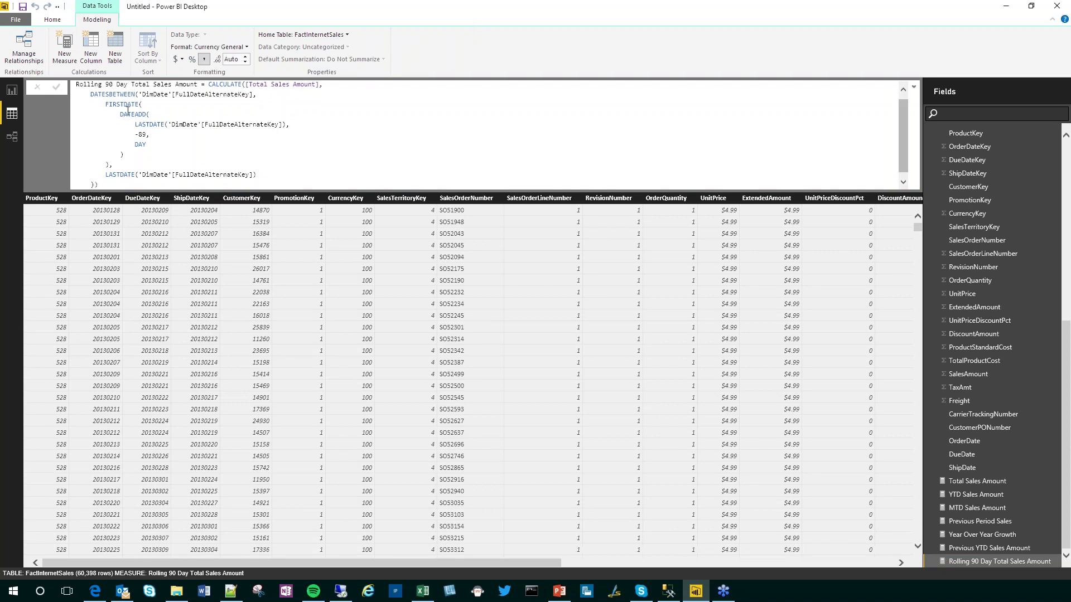
pyautogui.click(181, 60)
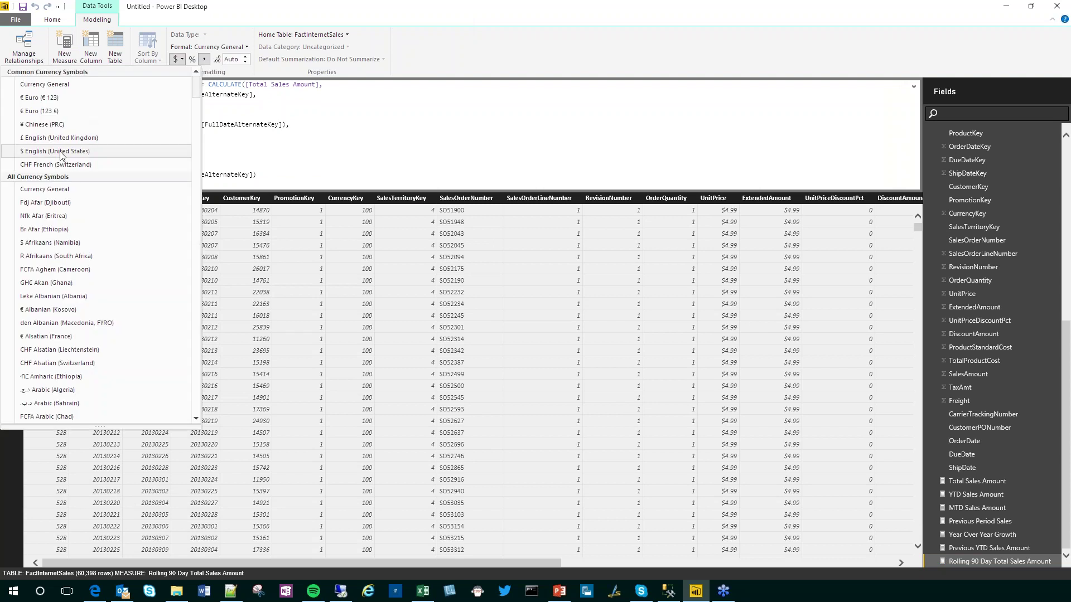
pyautogui.click(146, 155)
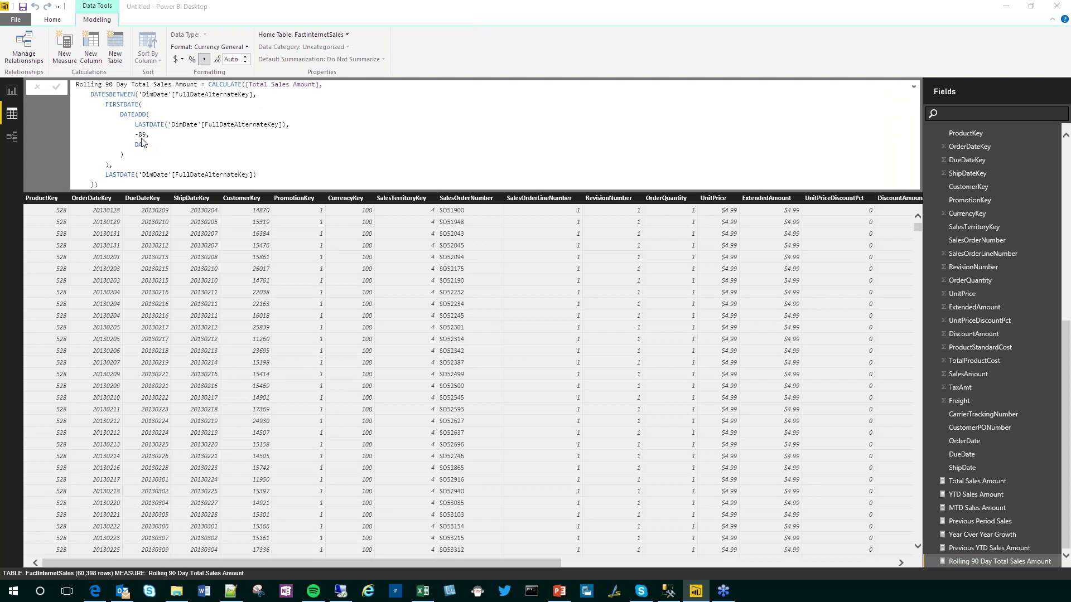
# Step: In the report view, narrow the YTD and Previous YTD line chart to free space beside it
pyautogui.click(12, 91)
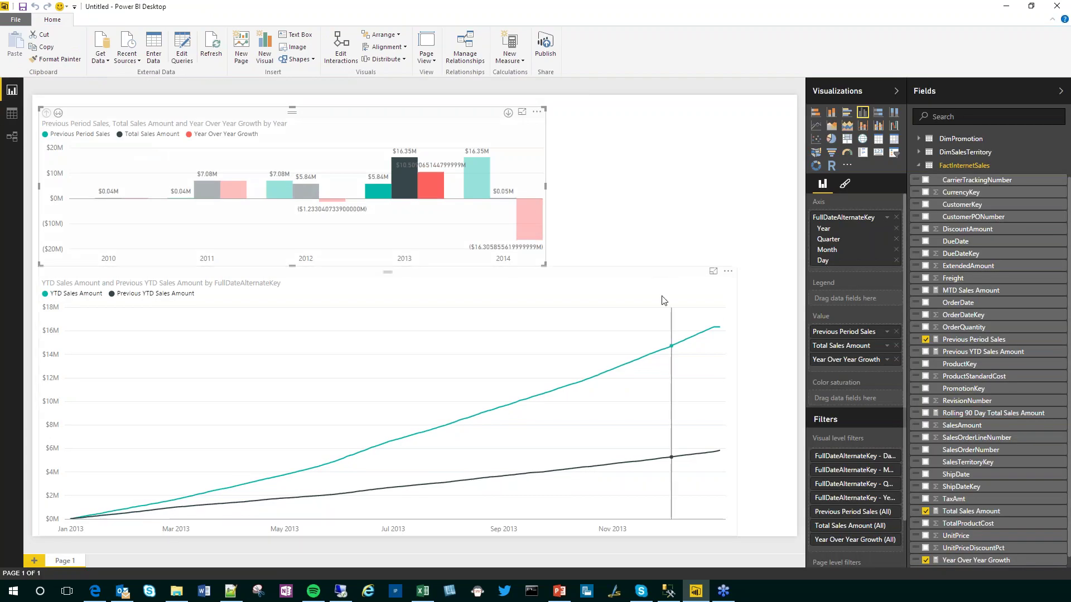
pyautogui.moveTo(737, 535); pyautogui.dragTo(419, 528)
pyautogui.moveTo(314, 545); pyautogui.dragTo(308, 534)
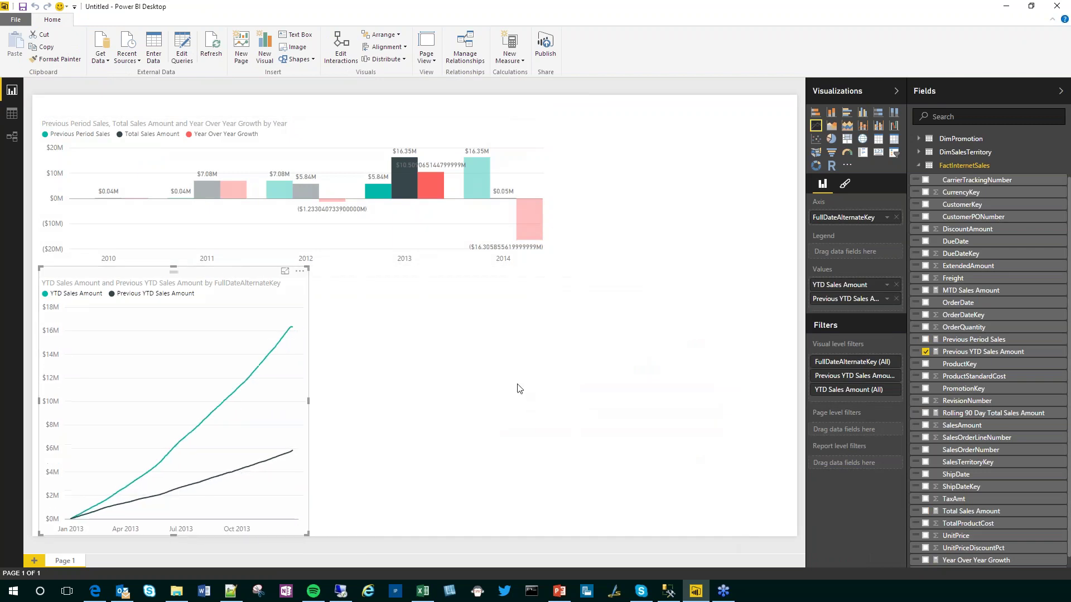
# Step: Add a line chart visual in the empty area beside the YTD line chart and enlarge it
pyautogui.click(519, 389)
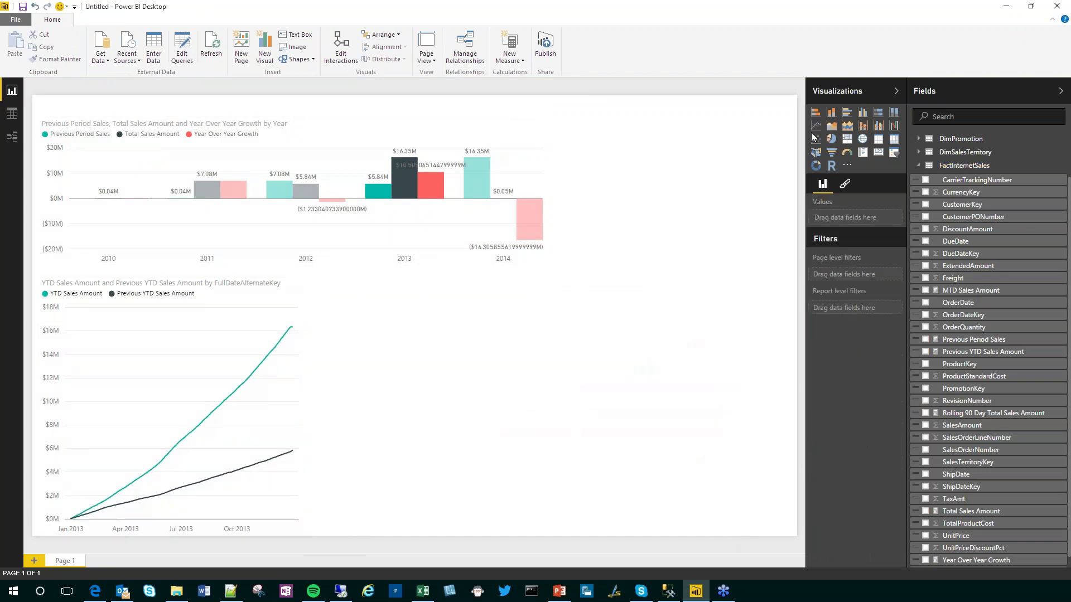
pyautogui.click(815, 112)
pyautogui.moveTo(483, 446); pyautogui.dragTo(611, 497)
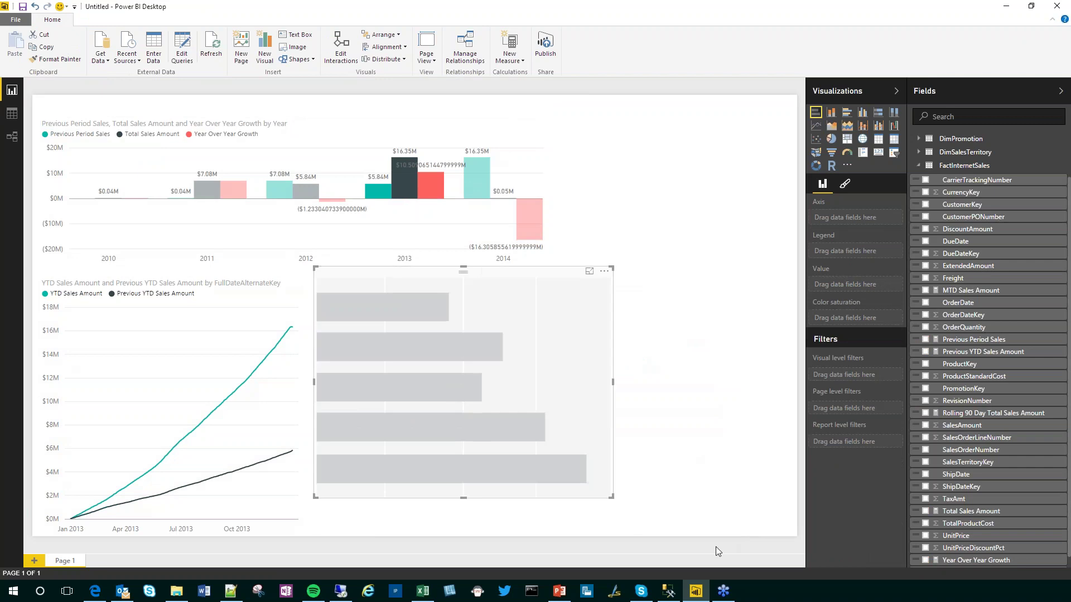
pyautogui.moveTo(624, 280); pyautogui.dragTo(758, 285)
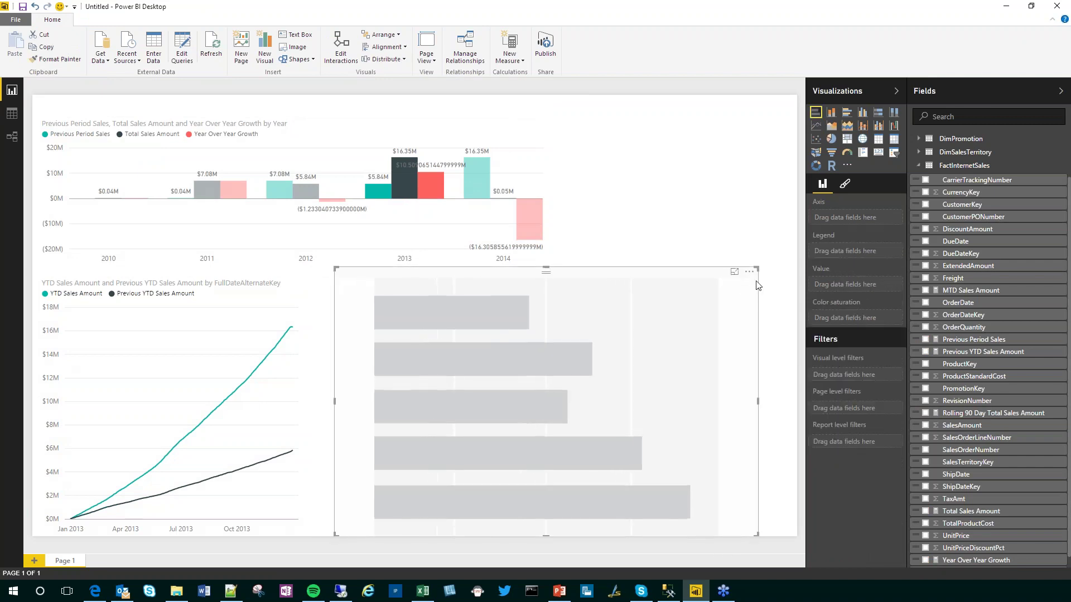
pyautogui.click(816, 125)
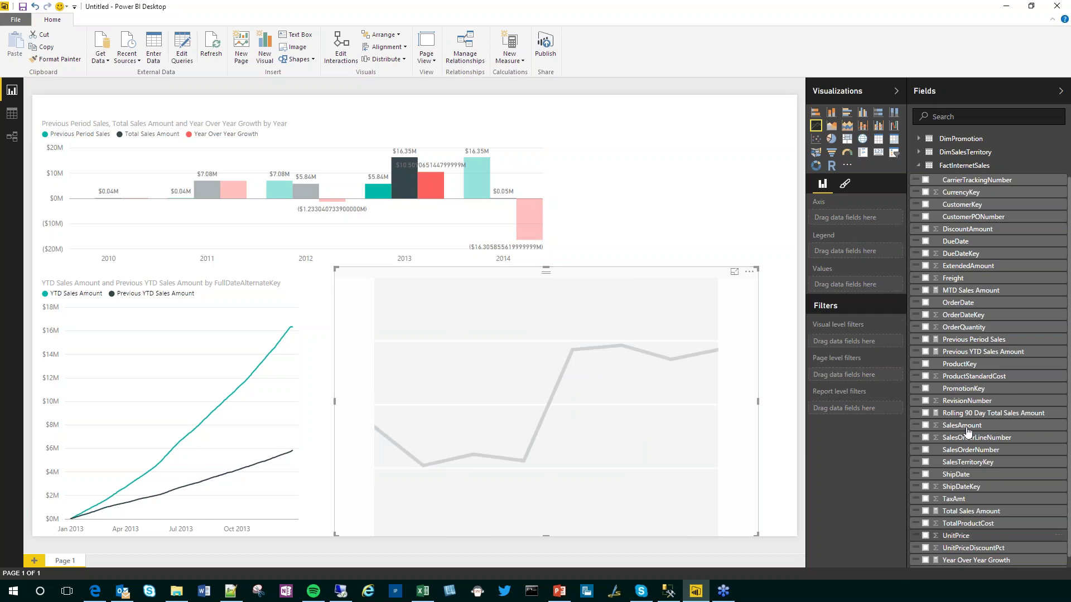
# Step: Plot Rolling 90 Day Total Sales Amount by DimDate's FullDateAlternateKey, using the plain date field on the axis instead of the Date Hierarchy
pyautogui.moveTo(819, 420); pyautogui.dragTo(566, 363)
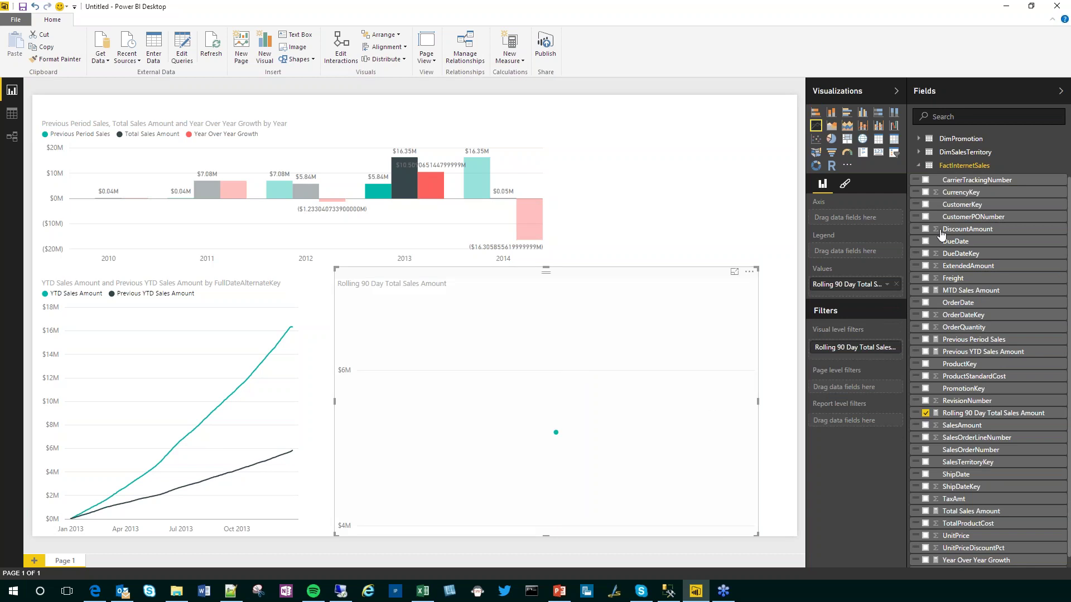
pyautogui.click(919, 165)
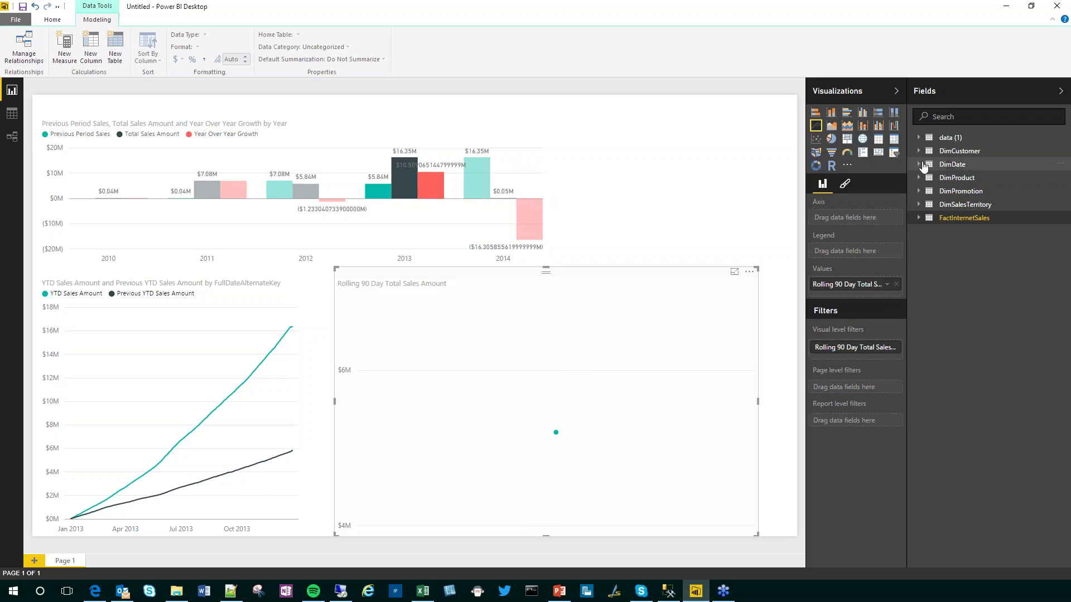
pyautogui.click(919, 165)
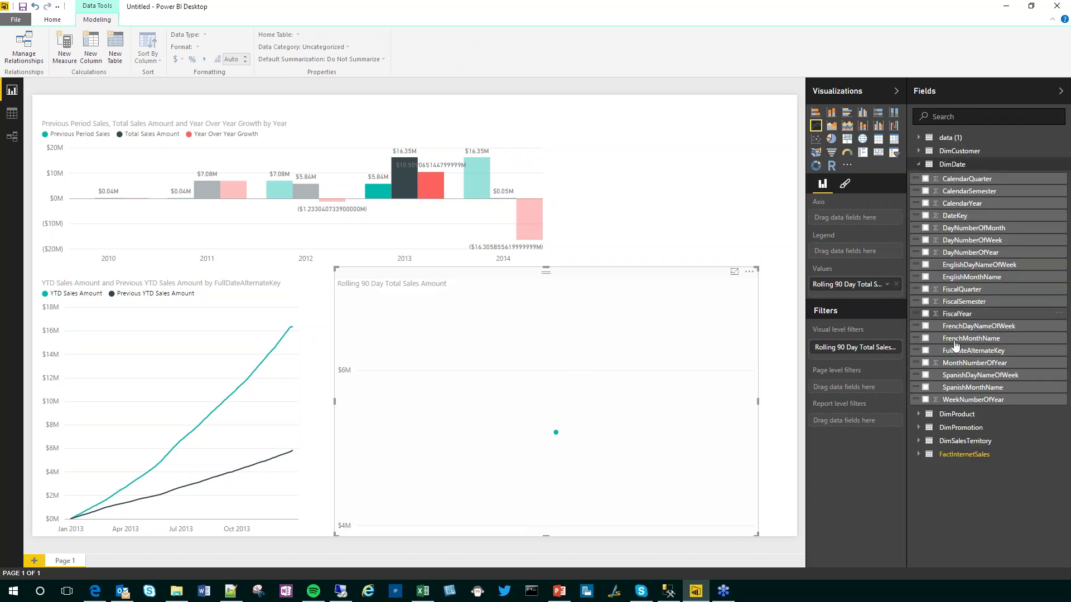
pyautogui.click(925, 352)
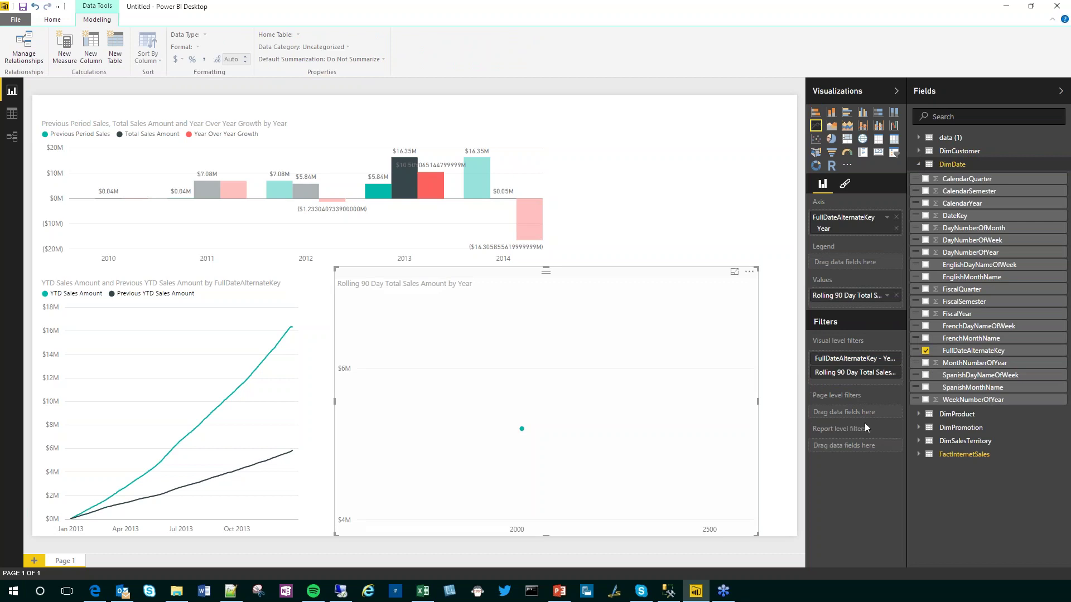
pyautogui.click(886, 217)
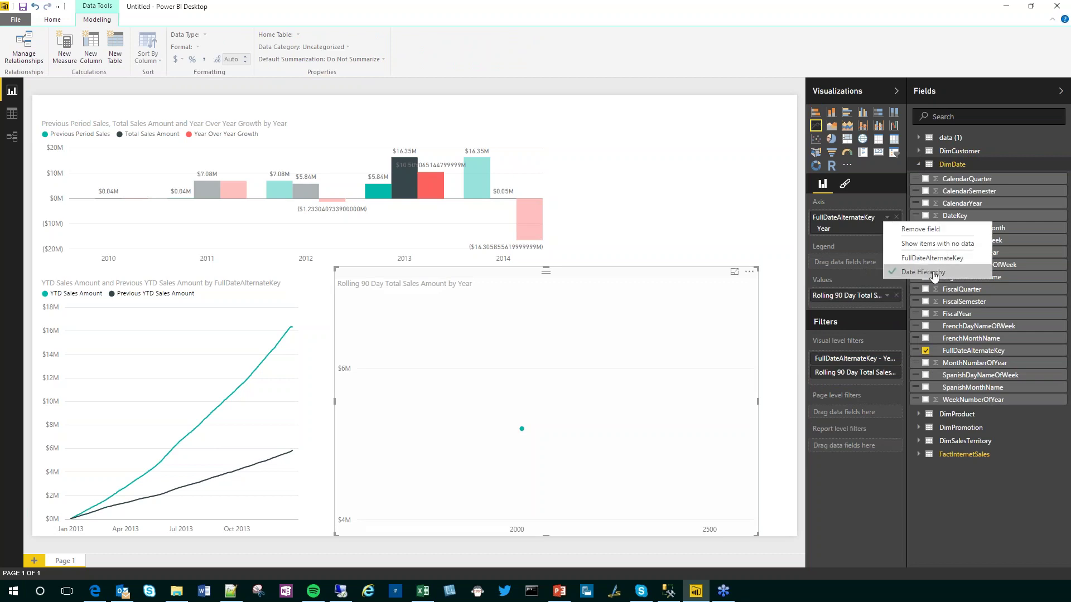
pyautogui.click(931, 258)
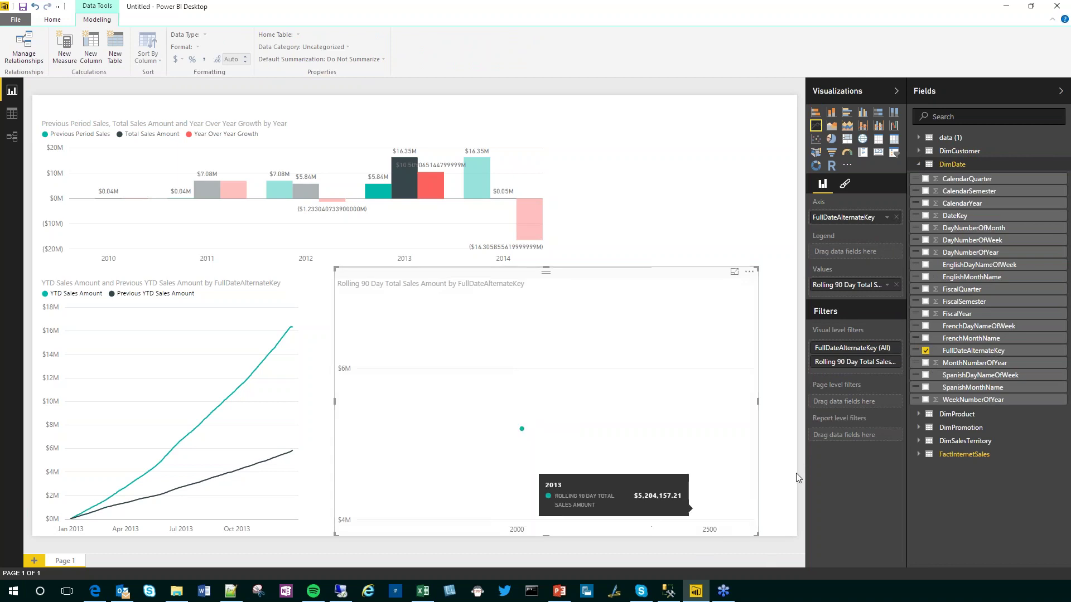
# Step: Widen the rolling 90-day chart to span from the YTD chart to the page edge, keeping FullDateAlternateKey as its axis
pyautogui.moveTo(758, 401); pyautogui.dragTo(795, 401)
pyautogui.moveTo(334, 401); pyautogui.dragTo(314, 401)
pyautogui.click(887, 217)
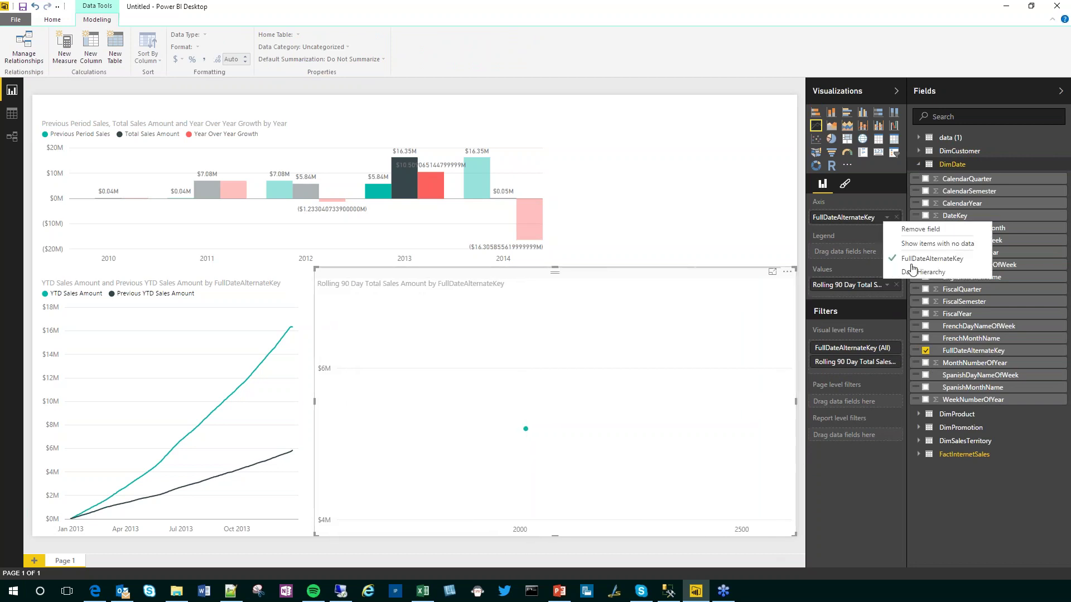
pyautogui.click(897, 253)
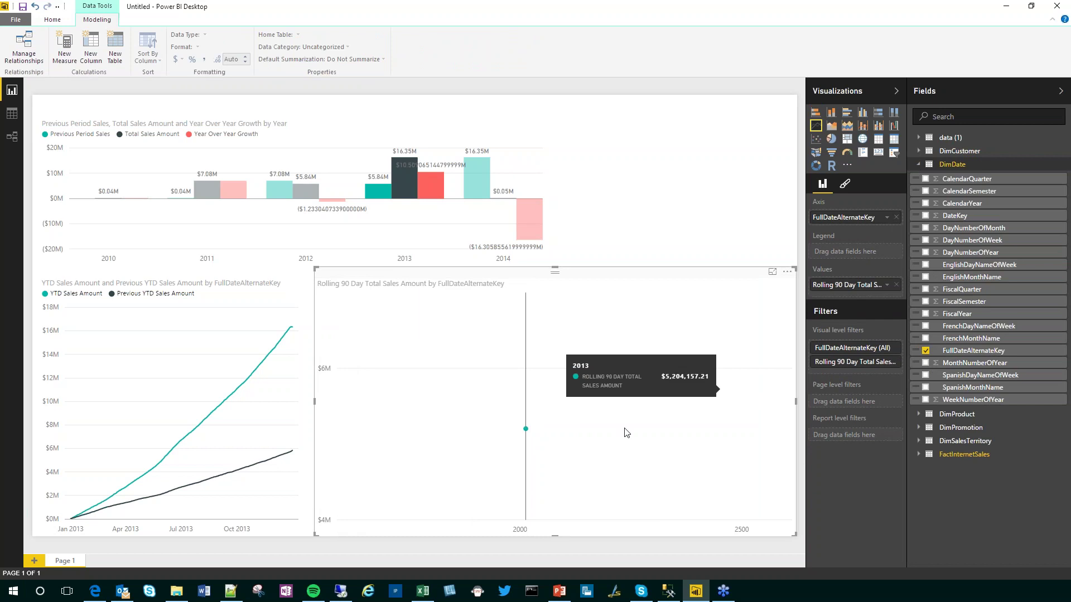
# Step: Change the rolling 90-day visual to a clustered column chart and set its FullDateAlternateKey axis to Date Hierarchy
pyautogui.click(862, 112)
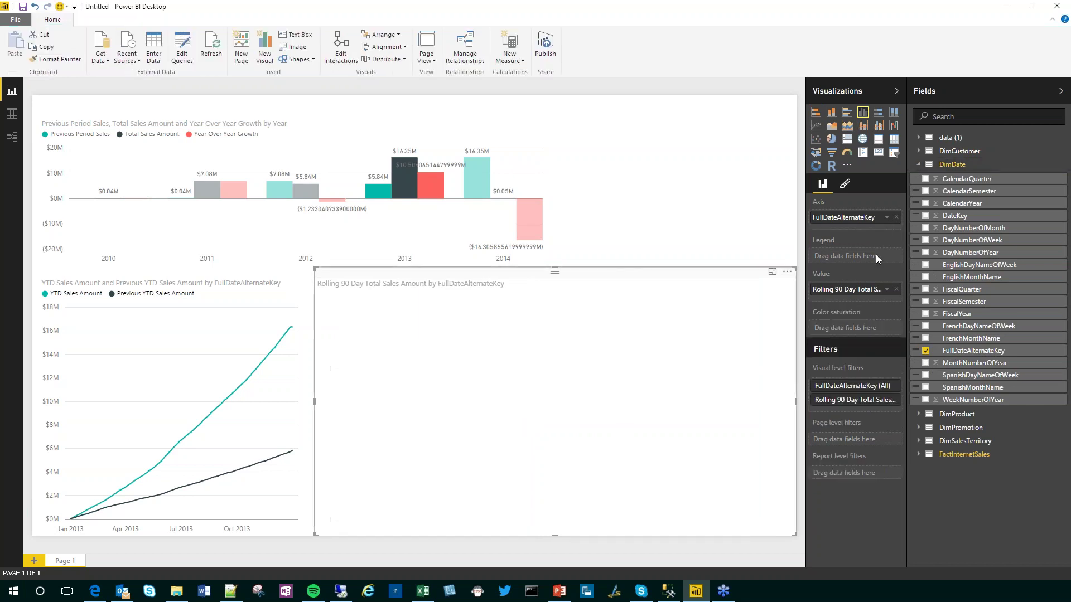
pyautogui.click(886, 217)
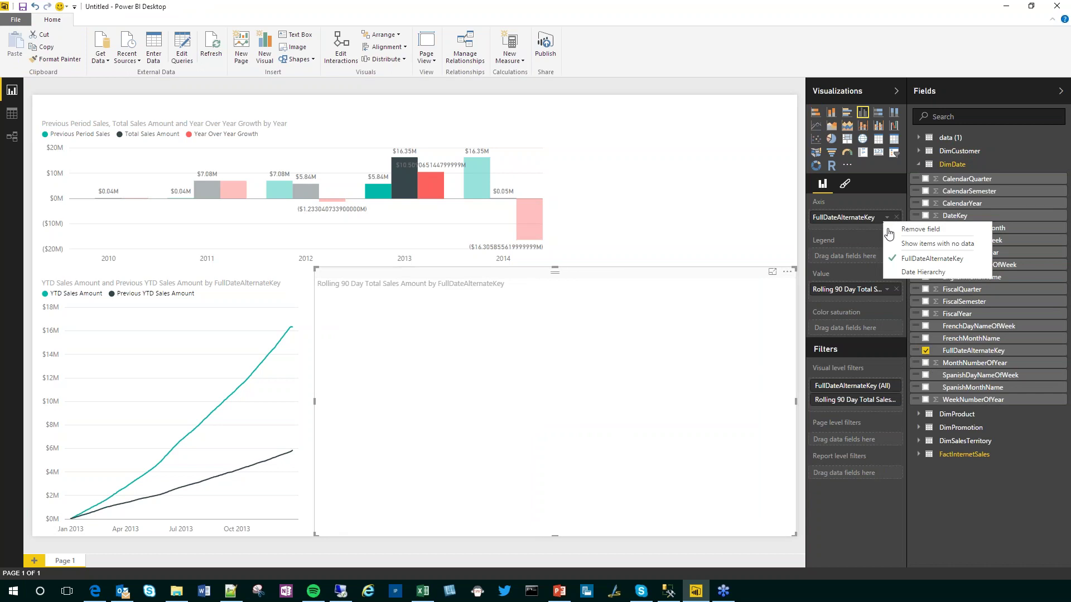
pyautogui.click(915, 272)
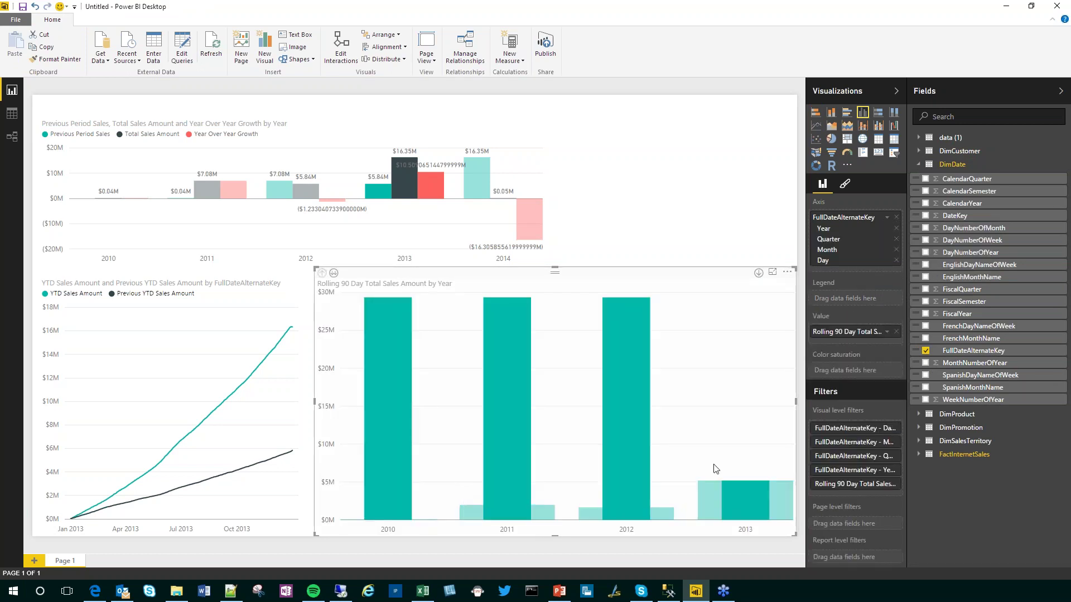
pyautogui.moveTo(629, 377)
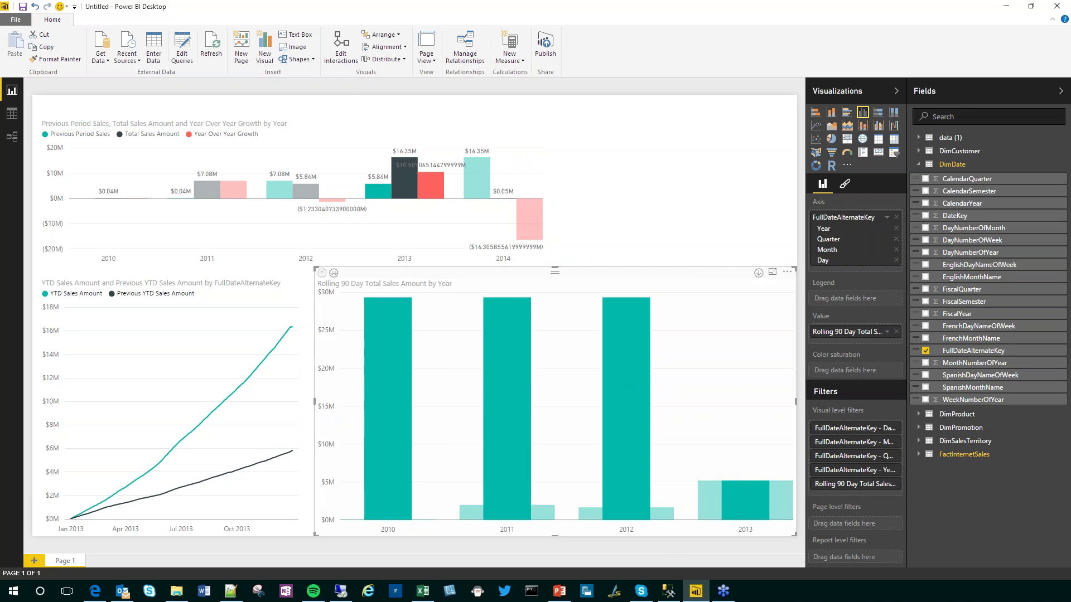
# Step: Turn on drill-down for the rolling 90-day column chart and drill through 2012 into the months of Qtr 4
pyautogui.click(759, 273)
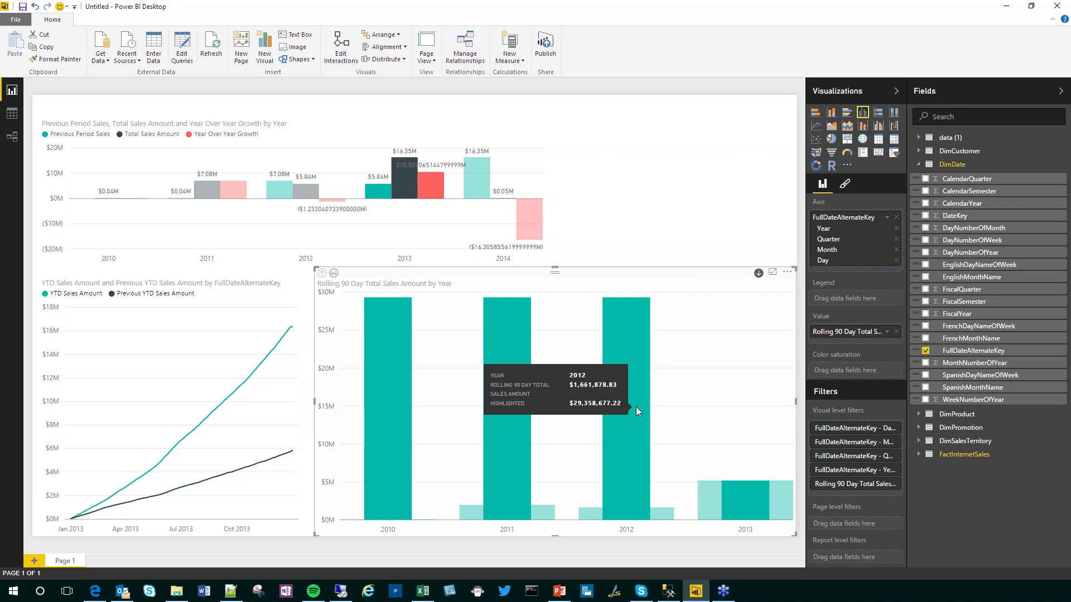
pyautogui.click(635, 412)
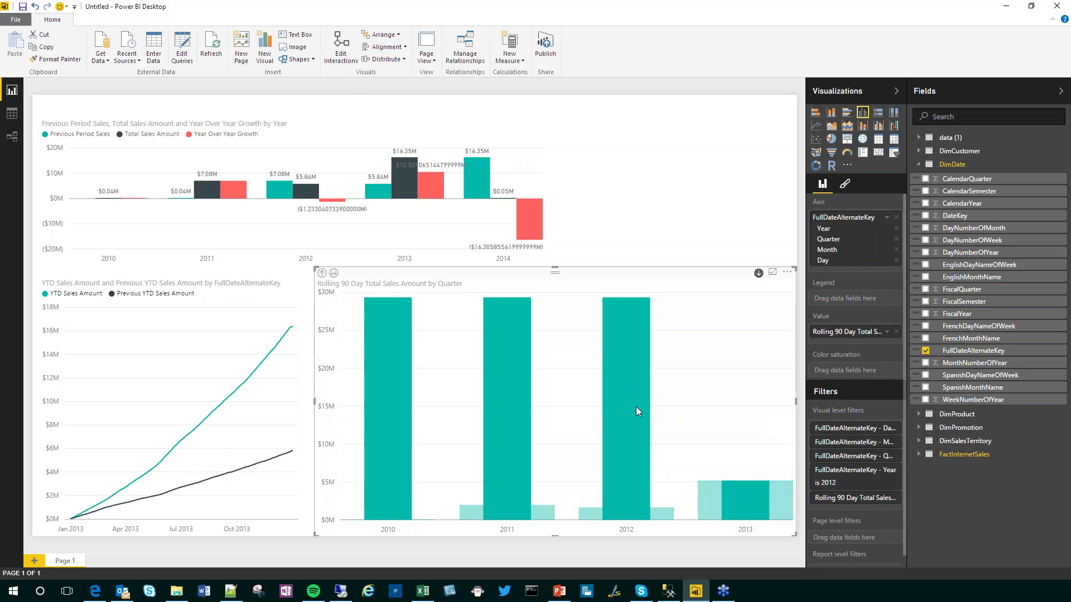
pyautogui.click(697, 381)
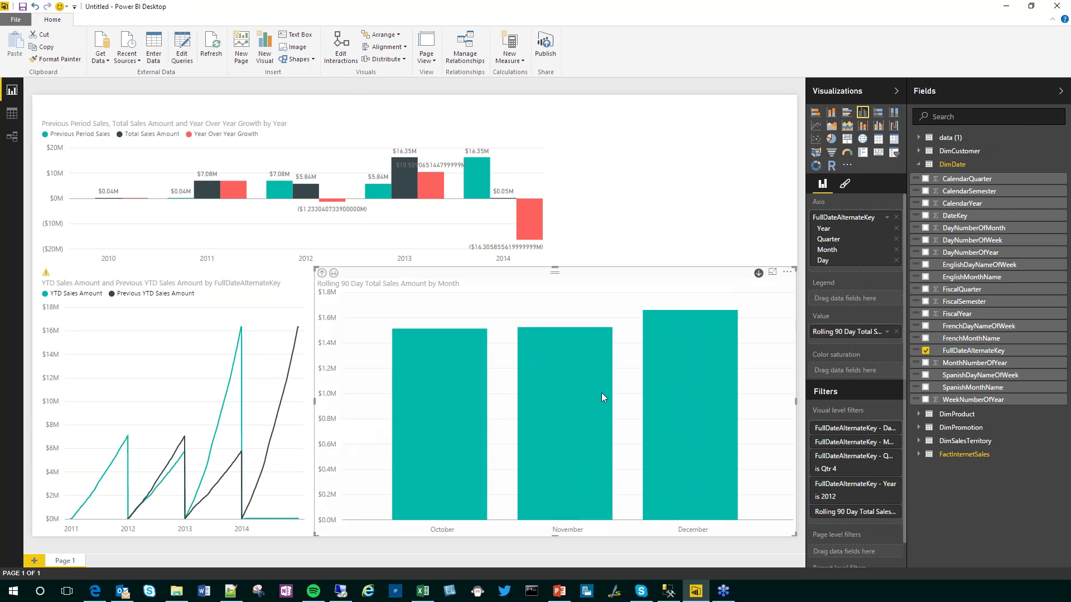
pyautogui.moveTo(586, 394)
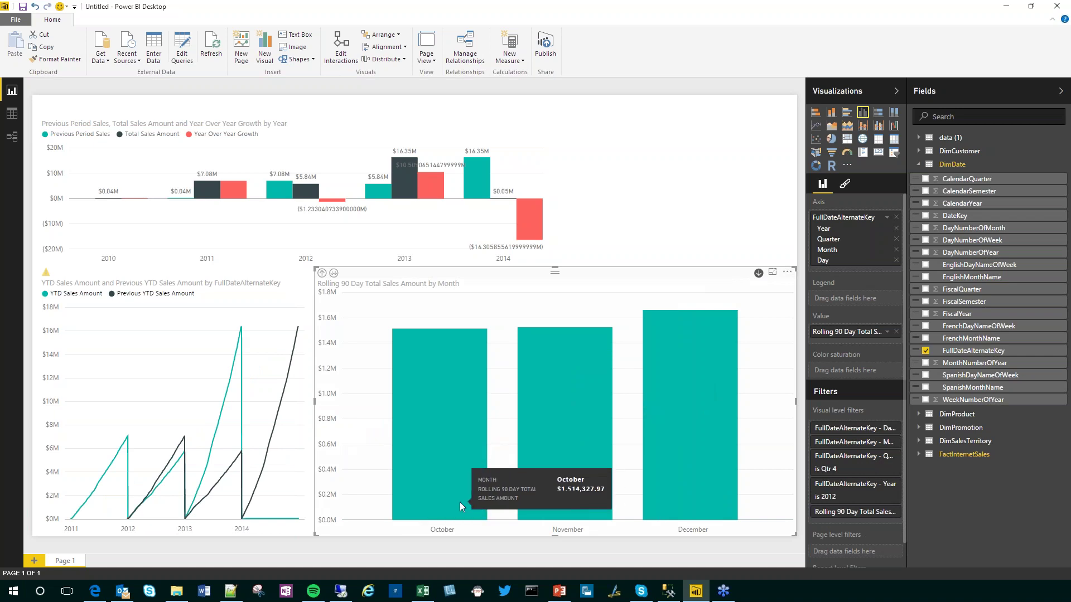
# Step: Add a new blank page to the report
pyautogui.click(34, 561)
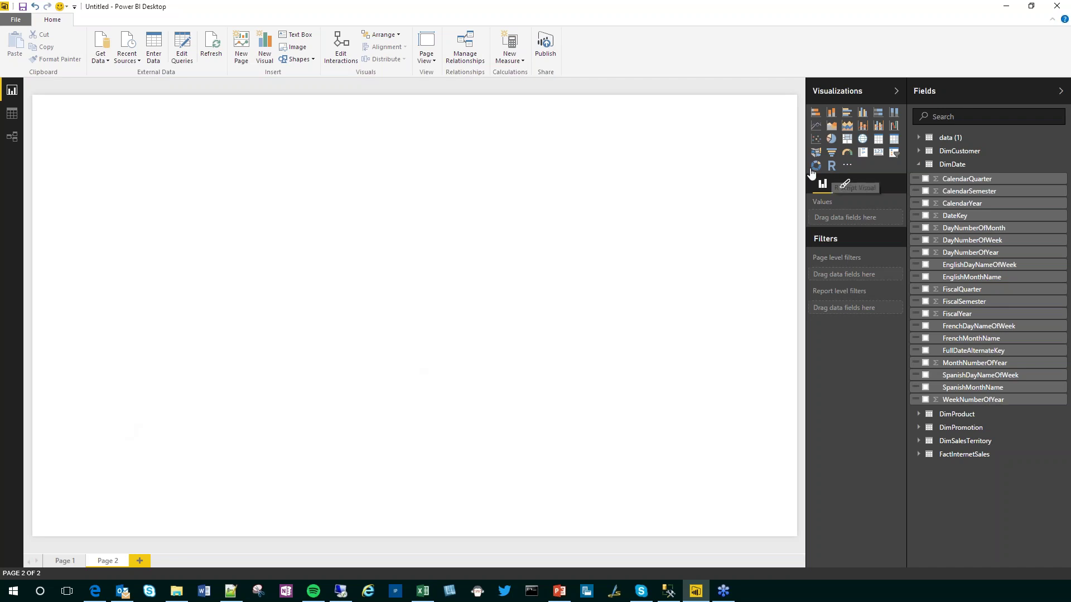
# Step: Review the R Scripting home directory and the R visual preview feature in the Options, leaving all settings as they are
pyautogui.click(16, 20)
pyautogui.moveTo(53, 192)
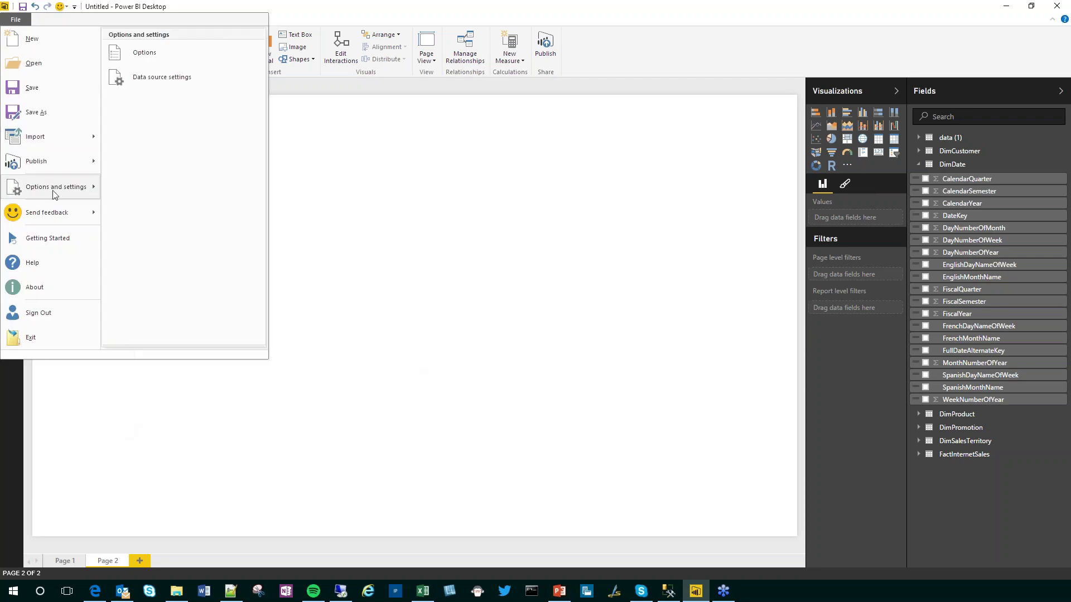
pyautogui.click(153, 59)
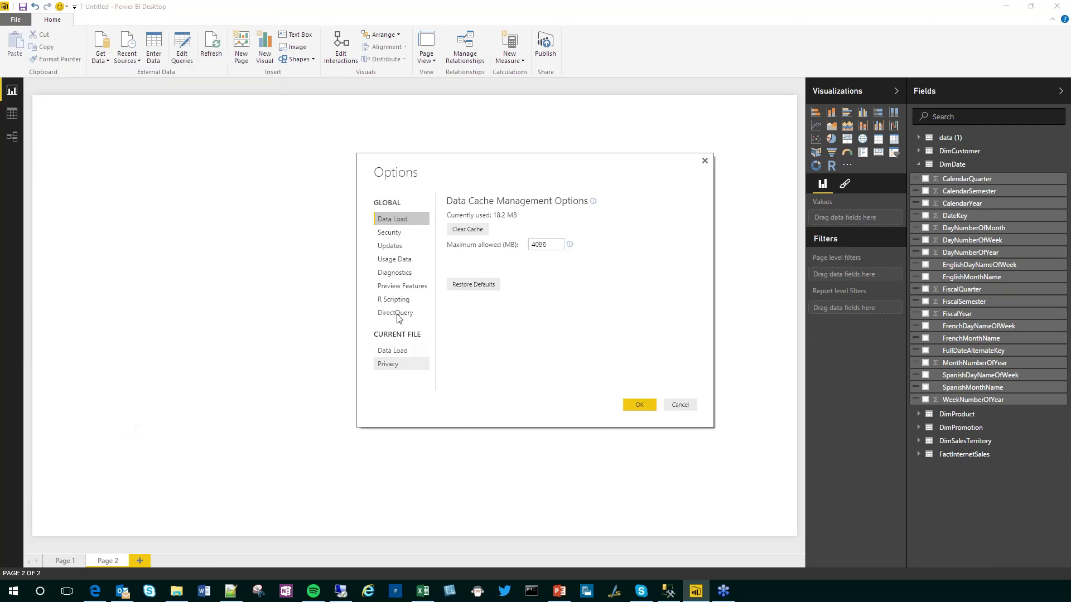
pyautogui.click(396, 302)
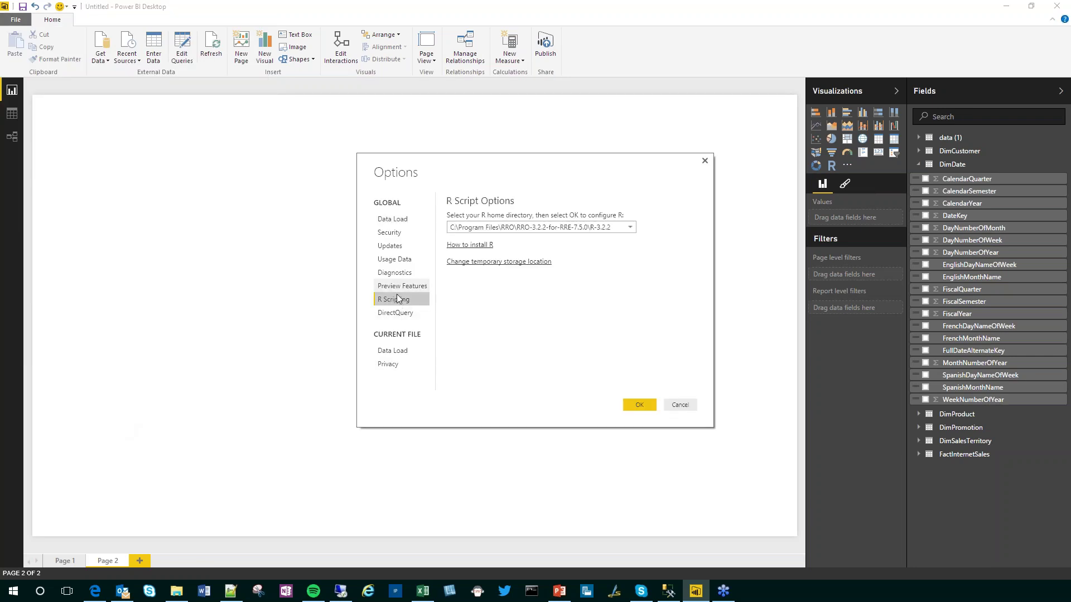
pyautogui.click(393, 287)
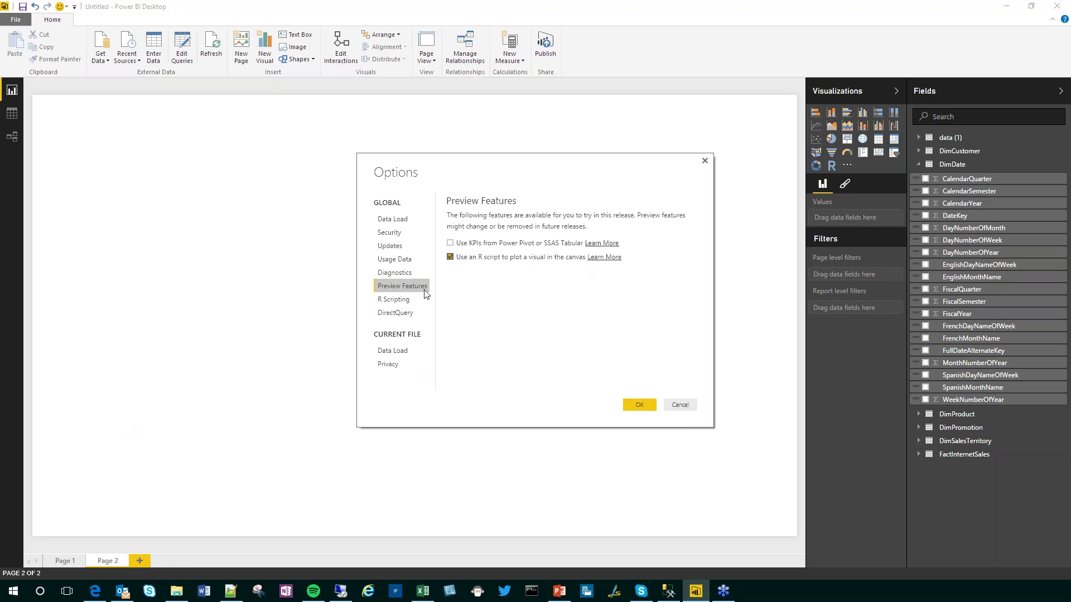
pyautogui.click(394, 299)
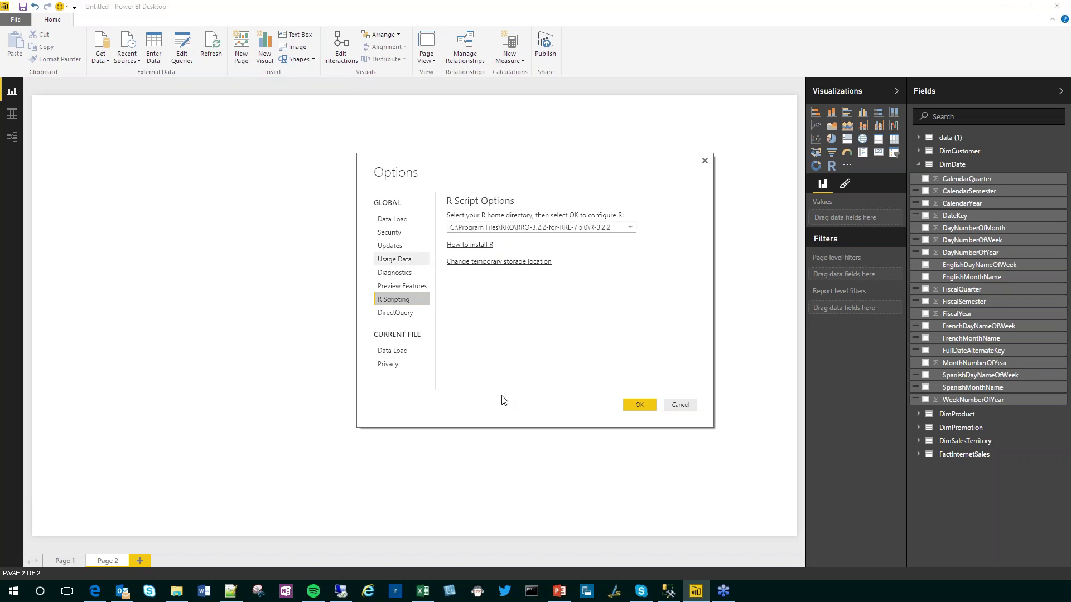
pyautogui.click(690, 407)
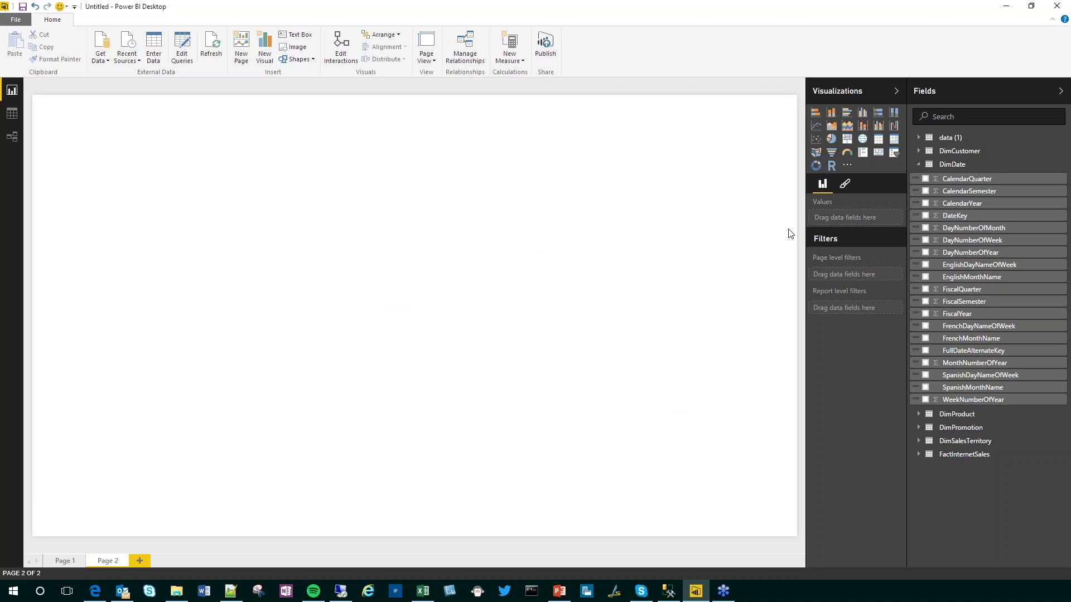
# Step: Add an enlarged R script visual to the page and include FactInternetSales' Year Over Year Growth in its values
pyautogui.click(831, 165)
pyautogui.moveTo(209, 297); pyautogui.dragTo(522, 368)
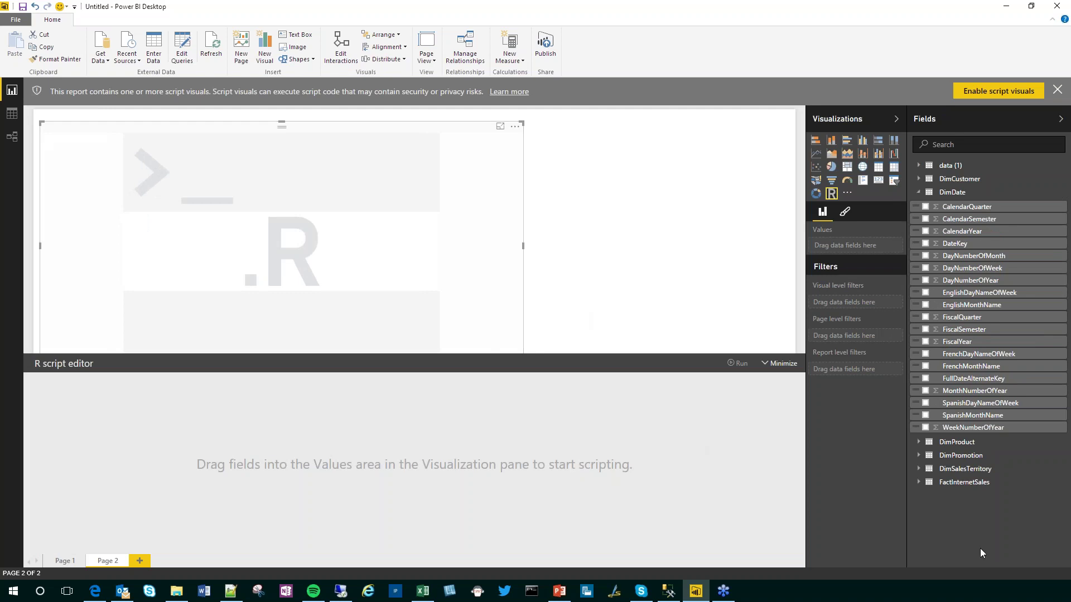
pyautogui.click(921, 487)
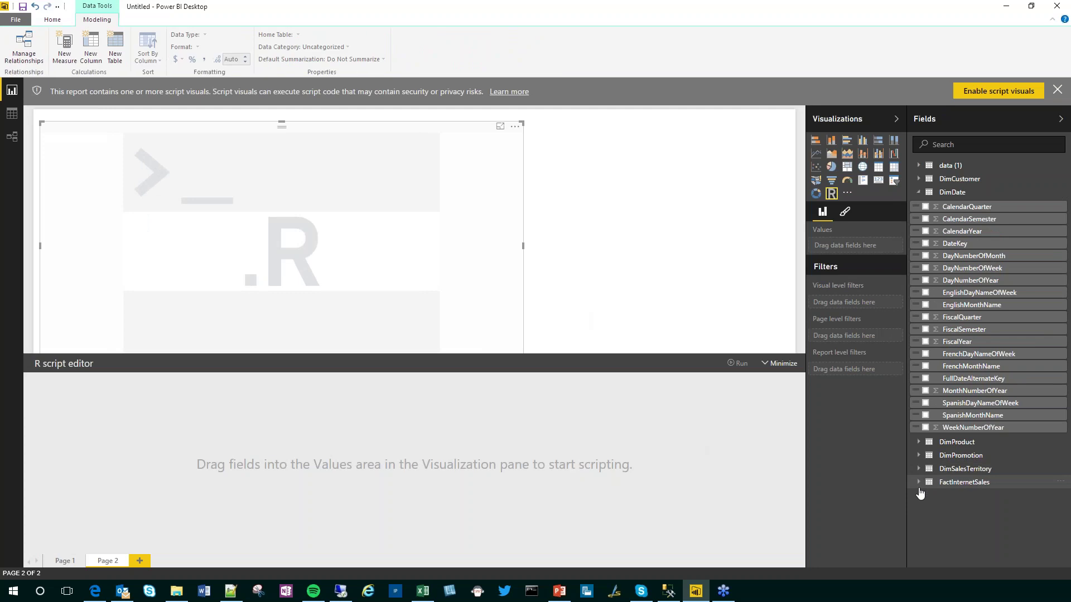
pyautogui.click(919, 488)
pyautogui.scroll(-5, 1010, 484)
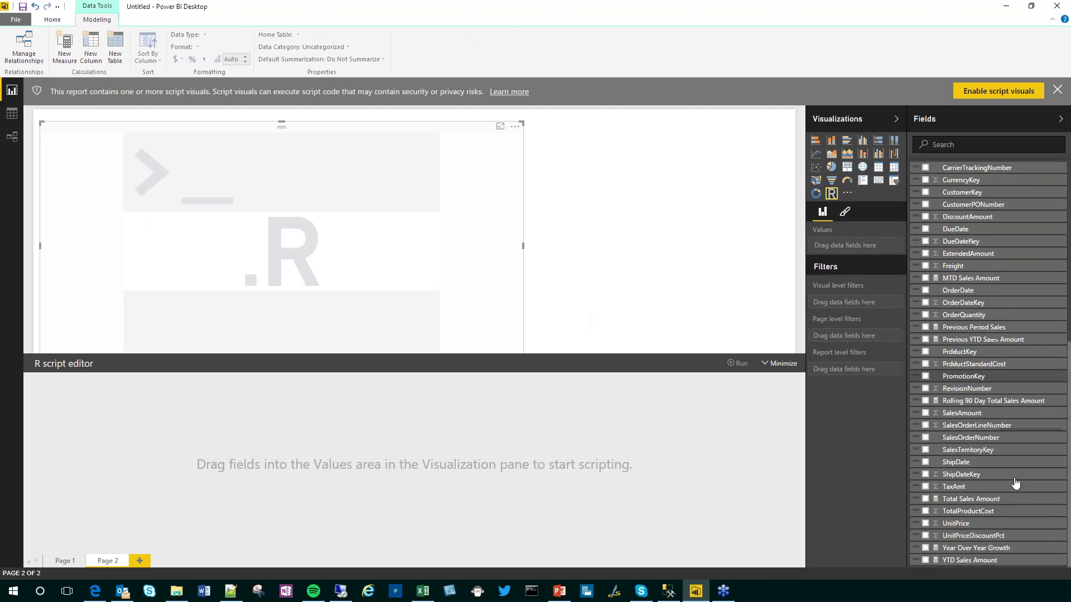
pyautogui.click(925, 549)
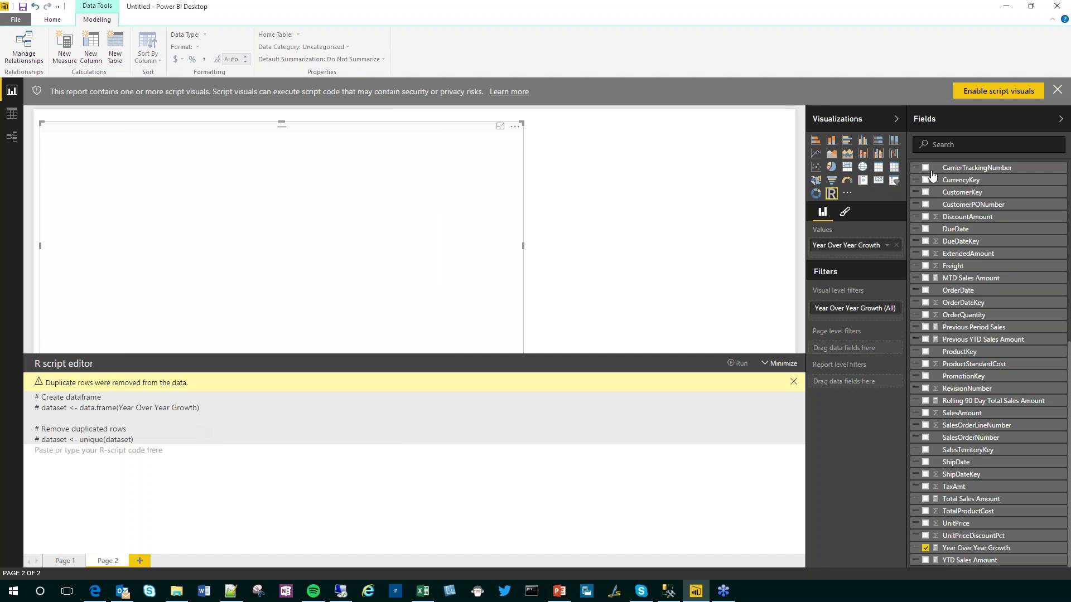
# Step: Add DimDate's CalendarYear, DimSalesTerritory's SalesTerritoryCountry and DimPromotion's EnglishPromotionName to the R visual's values
pyautogui.scroll(5, 1046, 290)
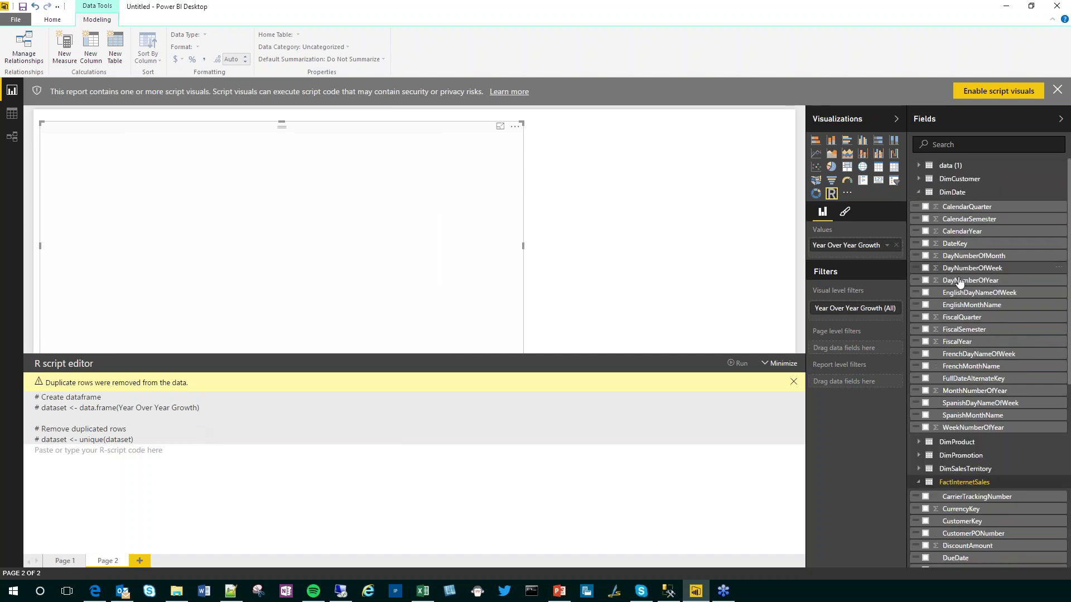
pyautogui.click(919, 483)
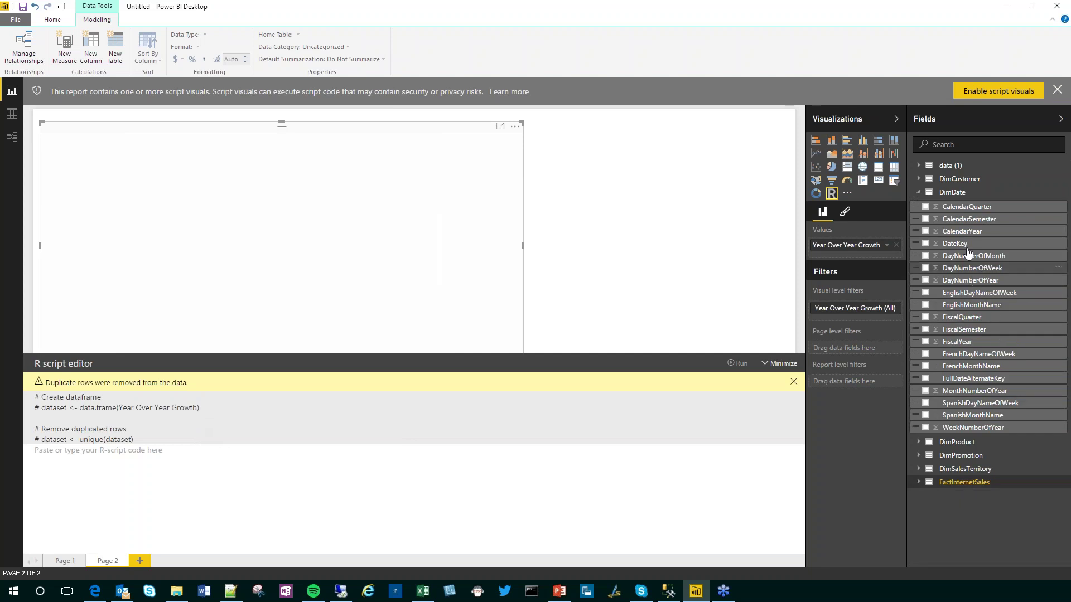
pyautogui.click(926, 232)
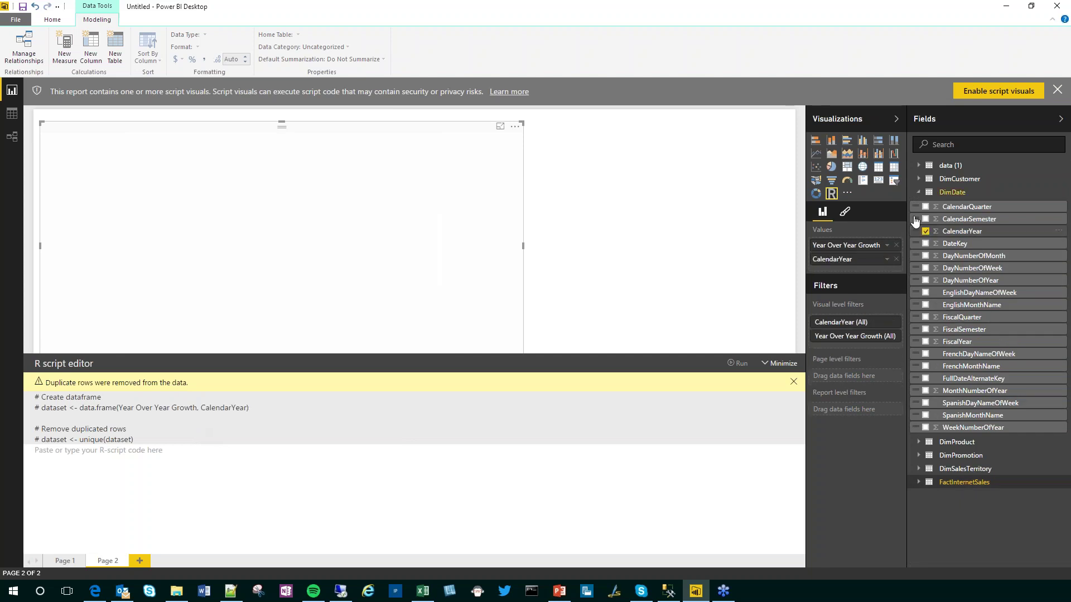
pyautogui.click(921, 193)
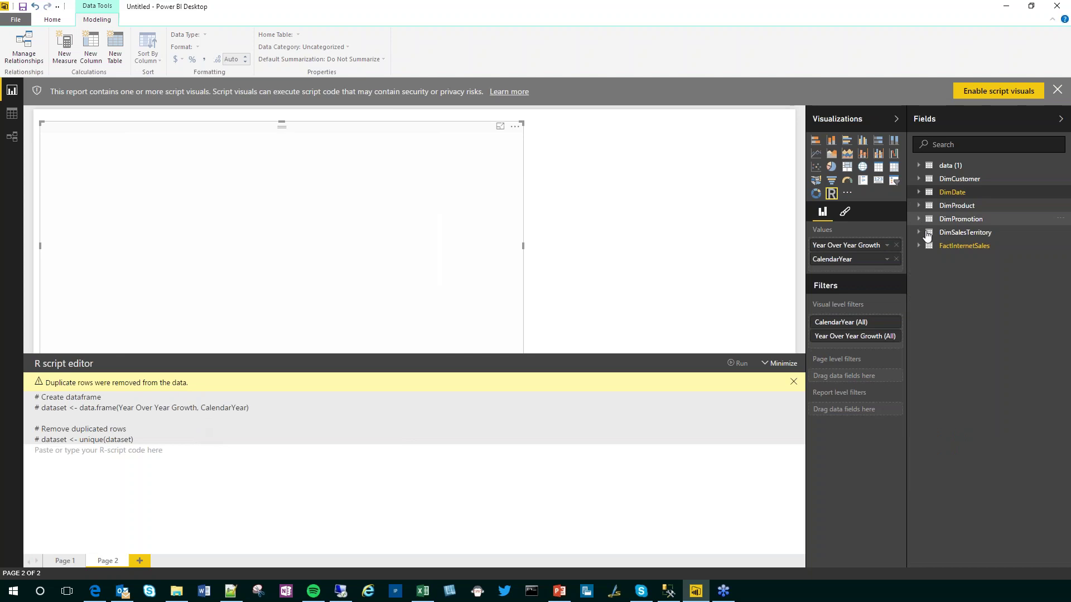
pyautogui.click(926, 233)
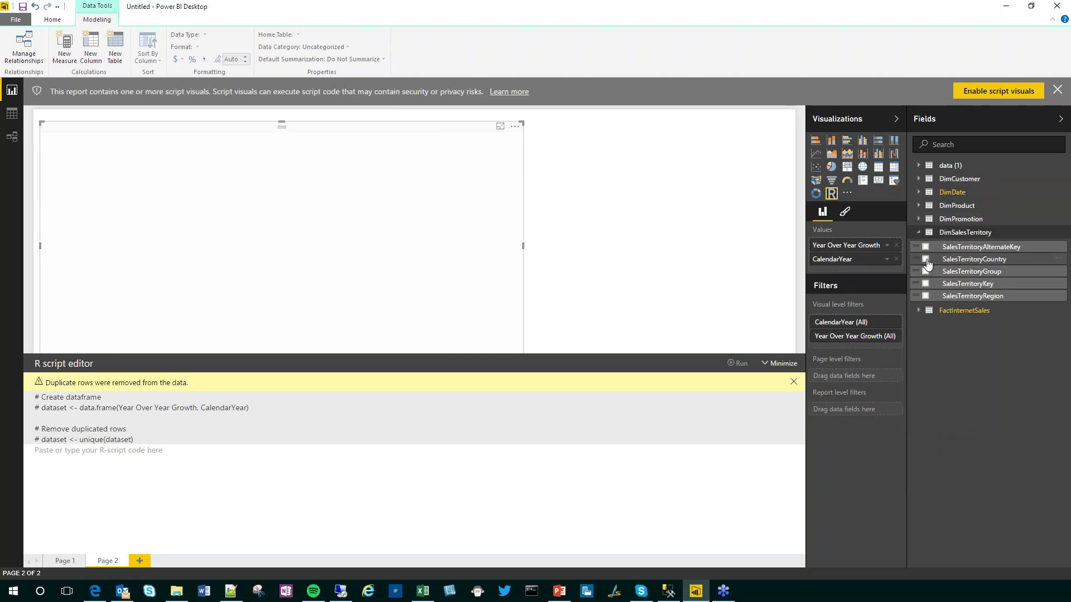
pyautogui.click(926, 260)
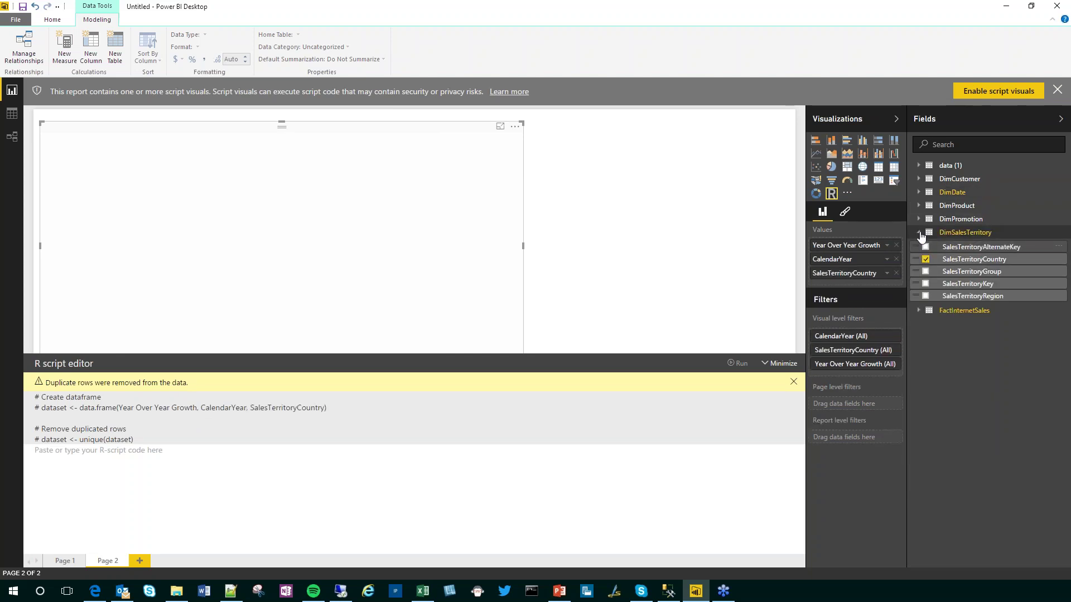
pyautogui.click(919, 232)
pyautogui.click(918, 220)
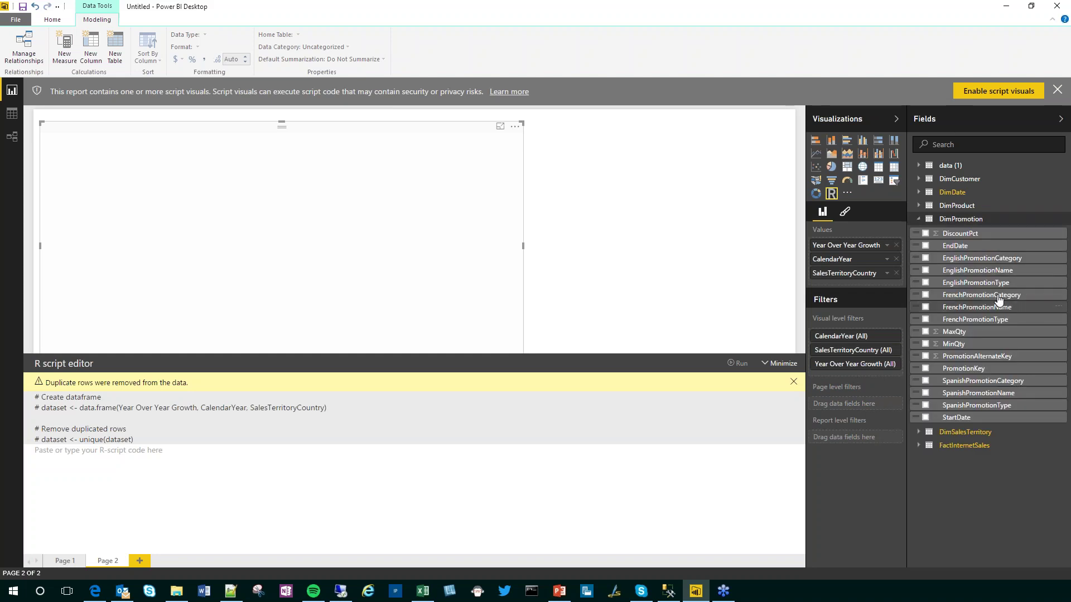
pyautogui.click(991, 272)
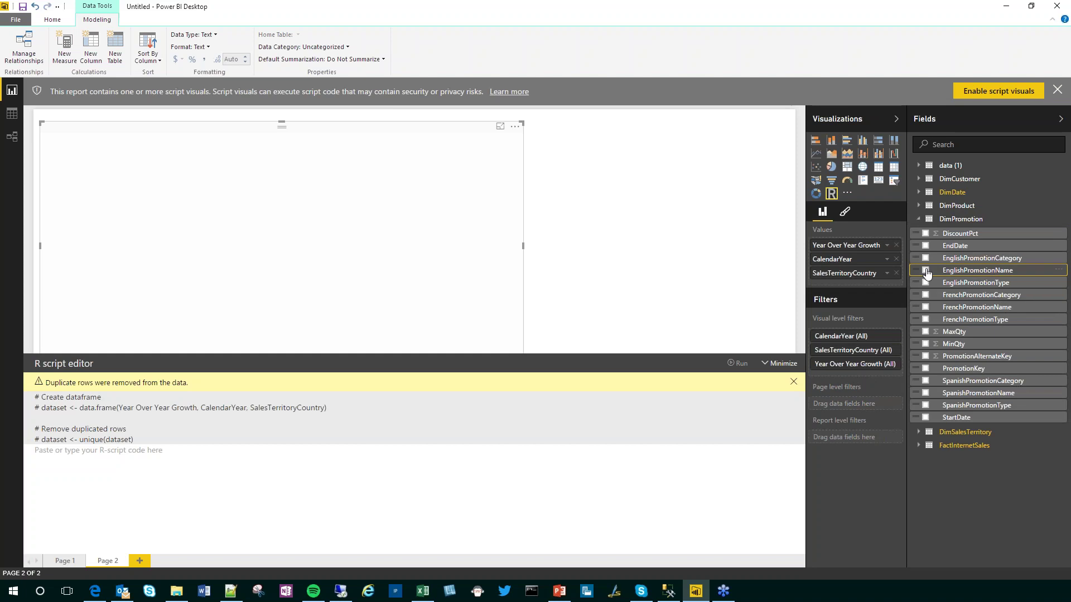
# Step: Write the R script coplot(dataset$"Year Over Year Growth" ~ dataset$CalendarYear | dataset$SalesTerritoryCountry * dataset$EnglishPromotionName, col="Red", type="o")
pyautogui.click(161, 450)
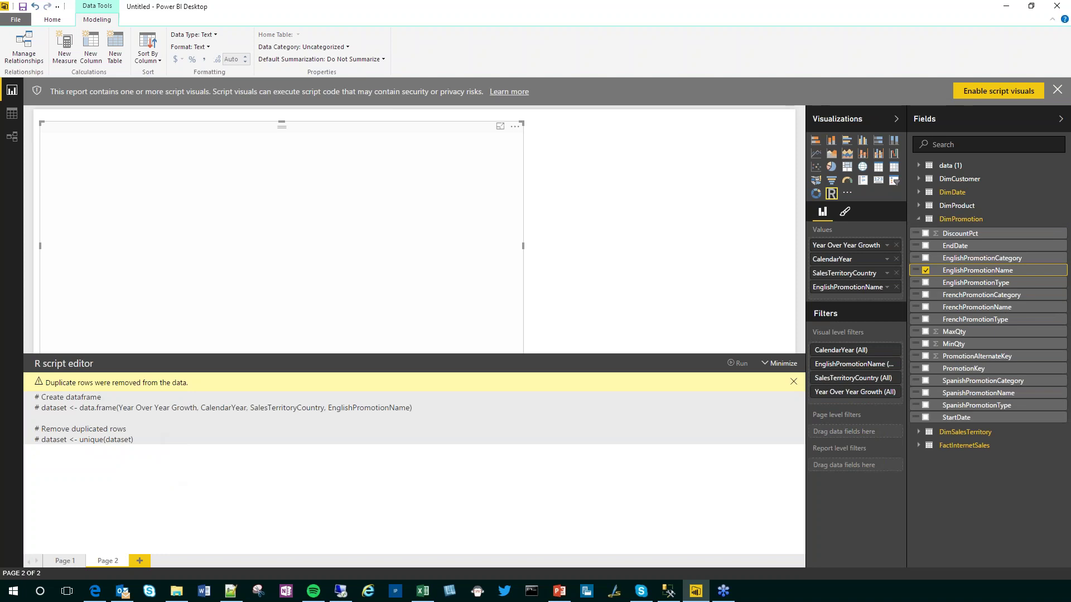
pyautogui.write('coplot(dataset$"Year Over Year Growth')
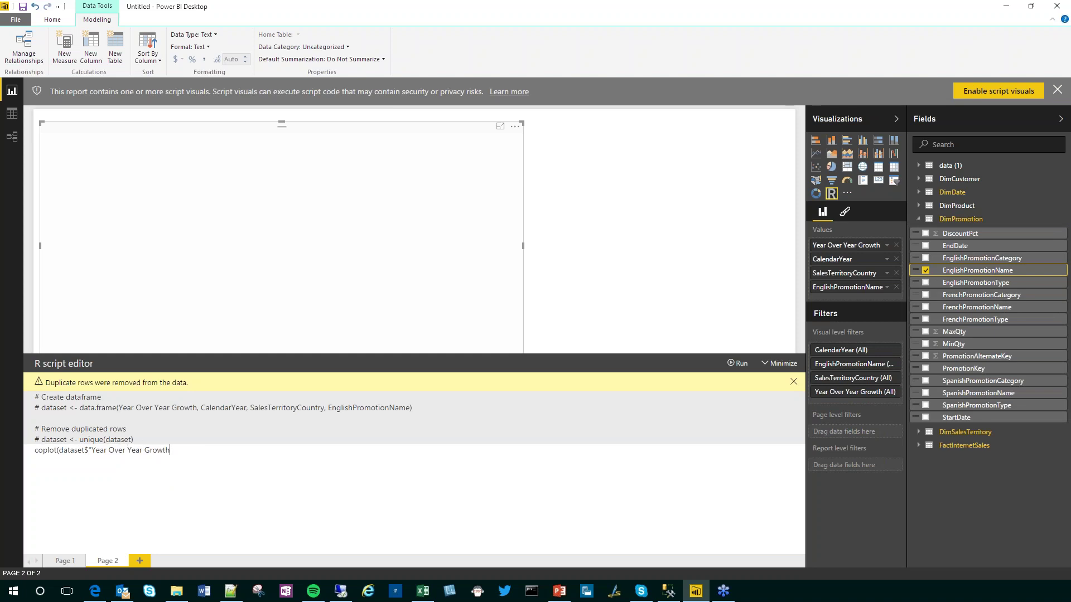
pyautogui.write('" ~')
pyautogui.write('dataset$CalendarYear | dataset$Sales')
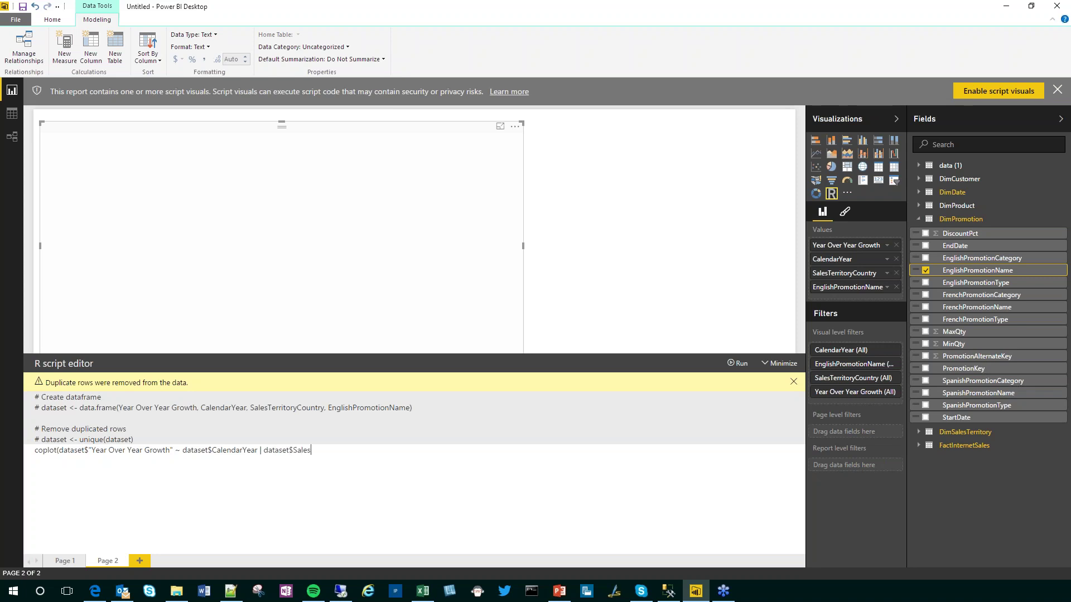
pyautogui.write('TerritoryCountry * dataset$EnglishPromotionName')
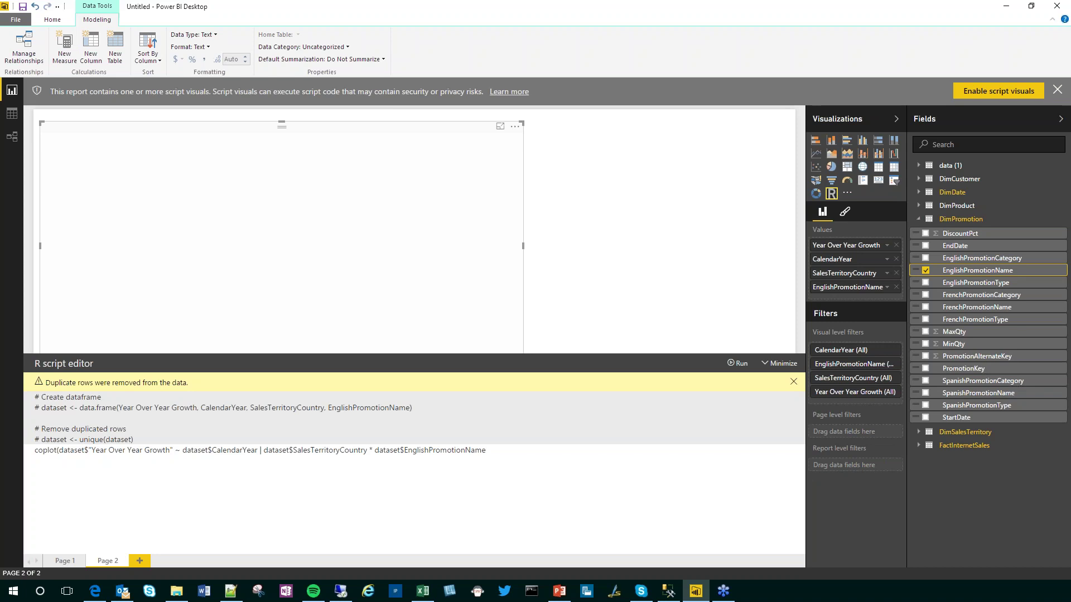
pyautogui.write(', col="Red", type="o')
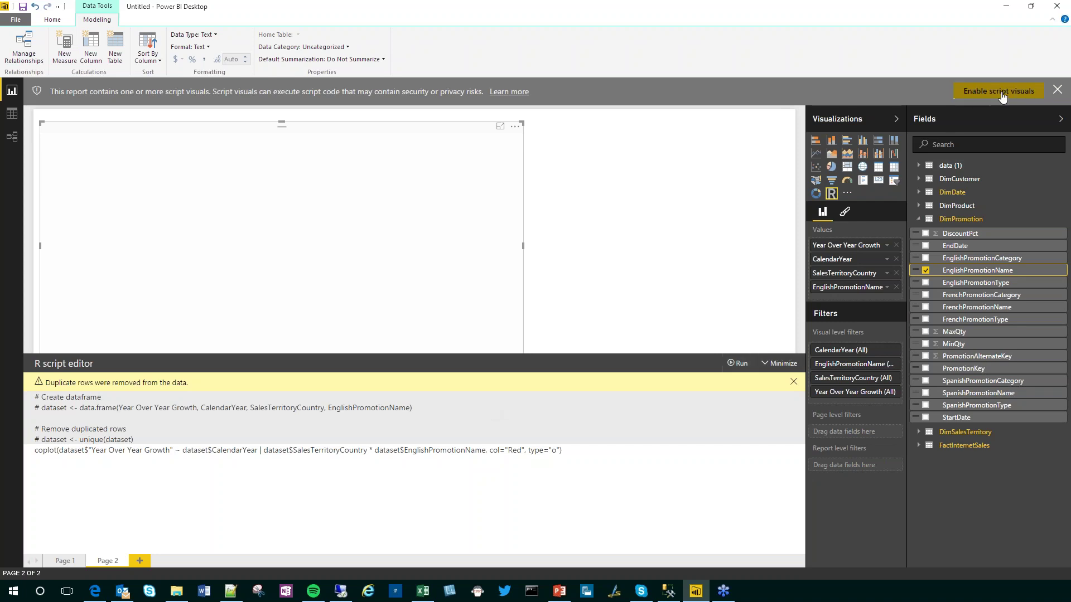
# Step: Enable script visuals and, with the R script editor minimized, enlarge the coplot visual to nearly the full page height
pyautogui.click(985, 93)
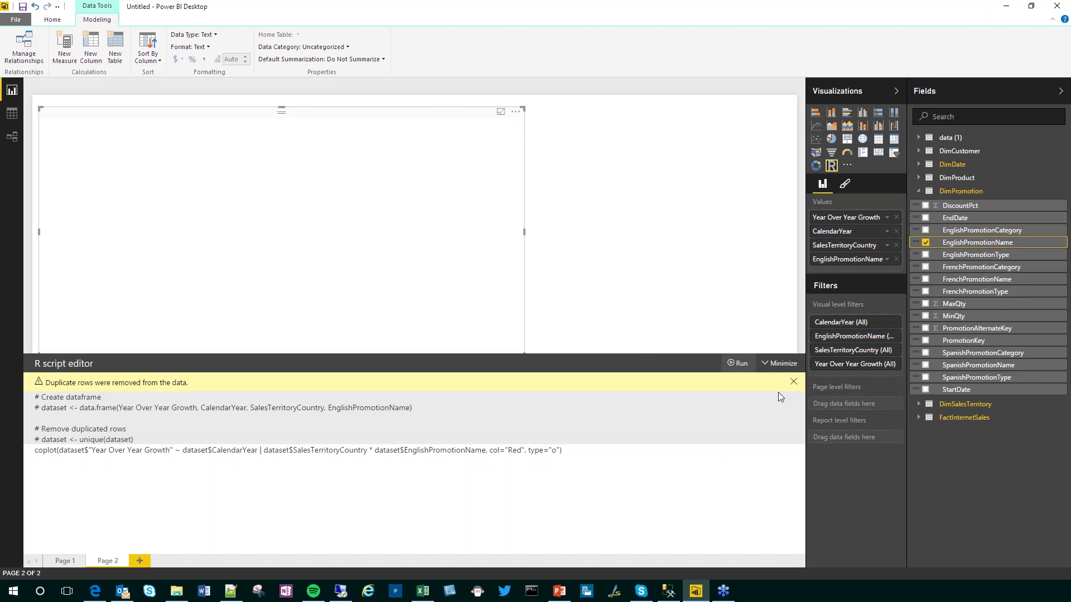
pyautogui.click(779, 363)
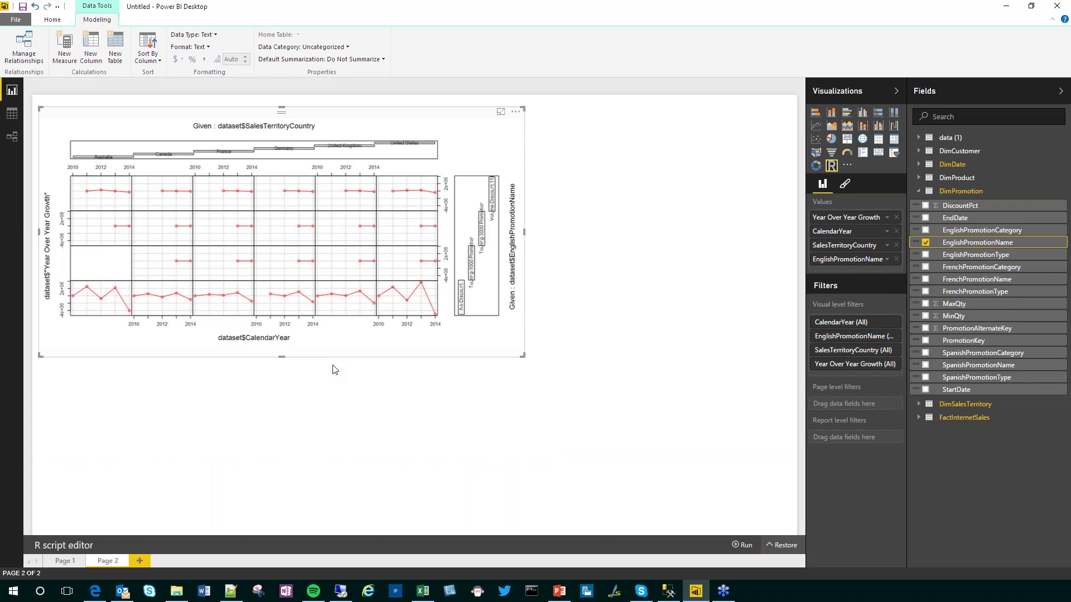
pyautogui.moveTo(282, 356); pyautogui.dragTo(290, 506)
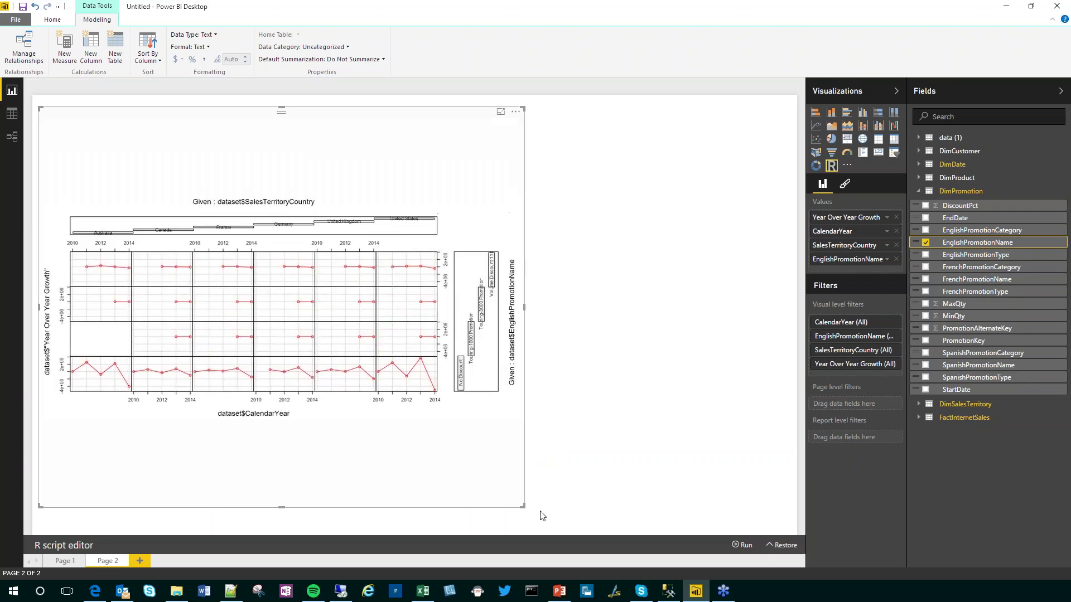
pyautogui.moveTo(523, 506); pyautogui.dragTo(548, 533)
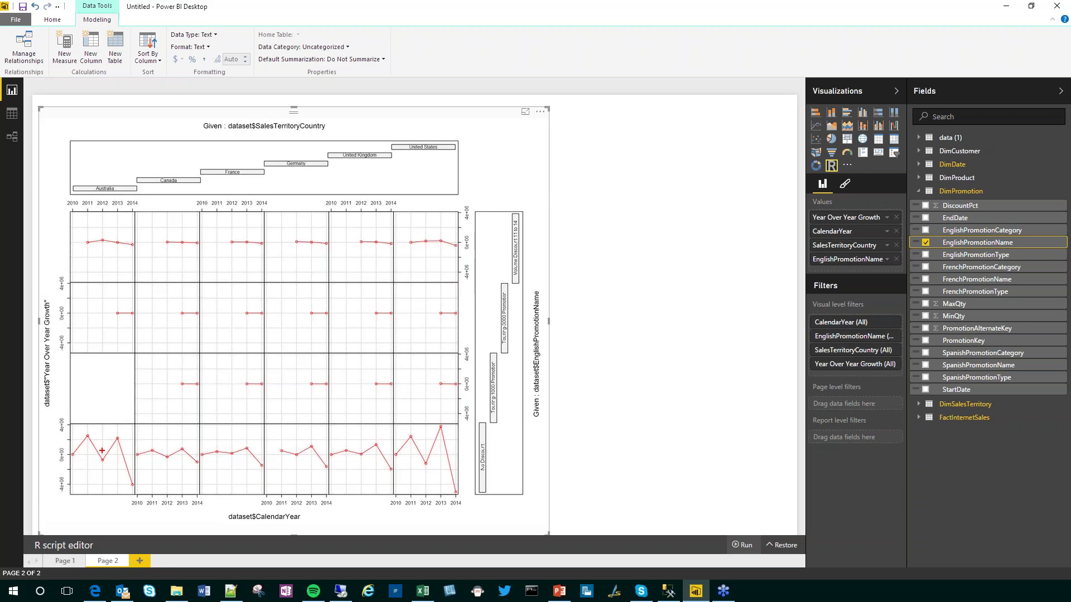
# Step: Mark the coplot's Australia heading, its No Discount panel and the four promotion labels with red arrows, and clear the annotations
pyautogui.moveTo(85, 424)
pyautogui.mouseDown()
pyautogui.moveTo(62, 438)
pyautogui.moveTo(123, 492)
pyautogui.moveTo(73, 536)
pyautogui.mouseUp()
pyautogui.hotkey('ctrl', 'z')
pyautogui.moveTo(111, 179); pyautogui.dragTo(104, 136)
pyautogui.moveTo(499, 467); pyautogui.dragTo(582, 517)
pyautogui.moveTo(511, 396); pyautogui.dragTo(559, 426)
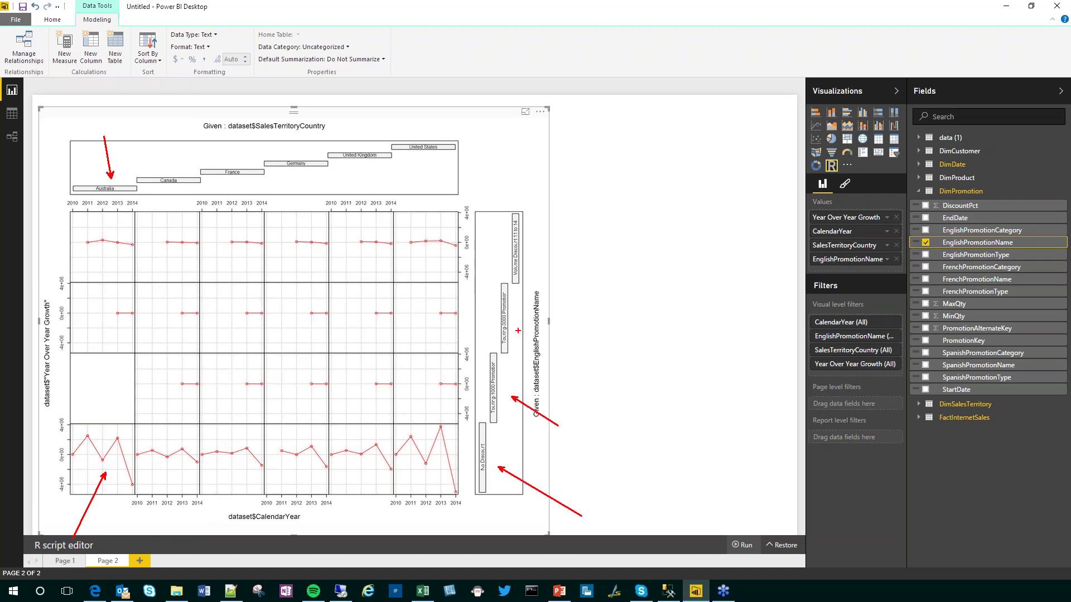
pyautogui.moveTo(514, 324); pyautogui.dragTo(578, 354)
pyautogui.moveTo(522, 253); pyautogui.dragTo(582, 291)
pyautogui.press('Escape')
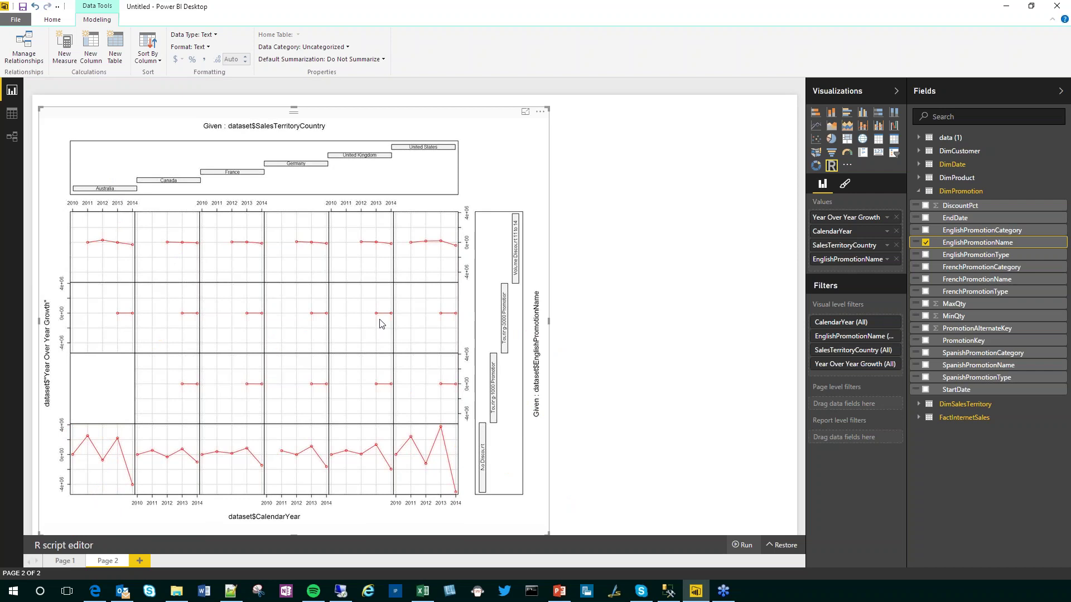
pyautogui.click(588, 266)
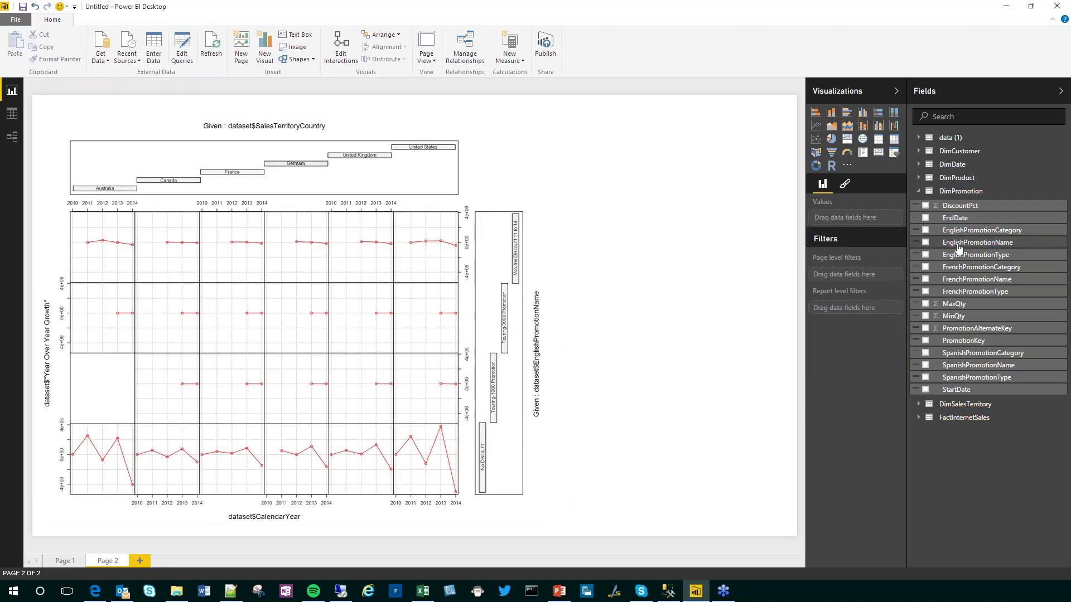
# Step: Add a slicer on DimPromotion's EnglishPromotionName beside the coplot and filter the page to No Discount
pyautogui.click(930, 243)
pyautogui.click(927, 243)
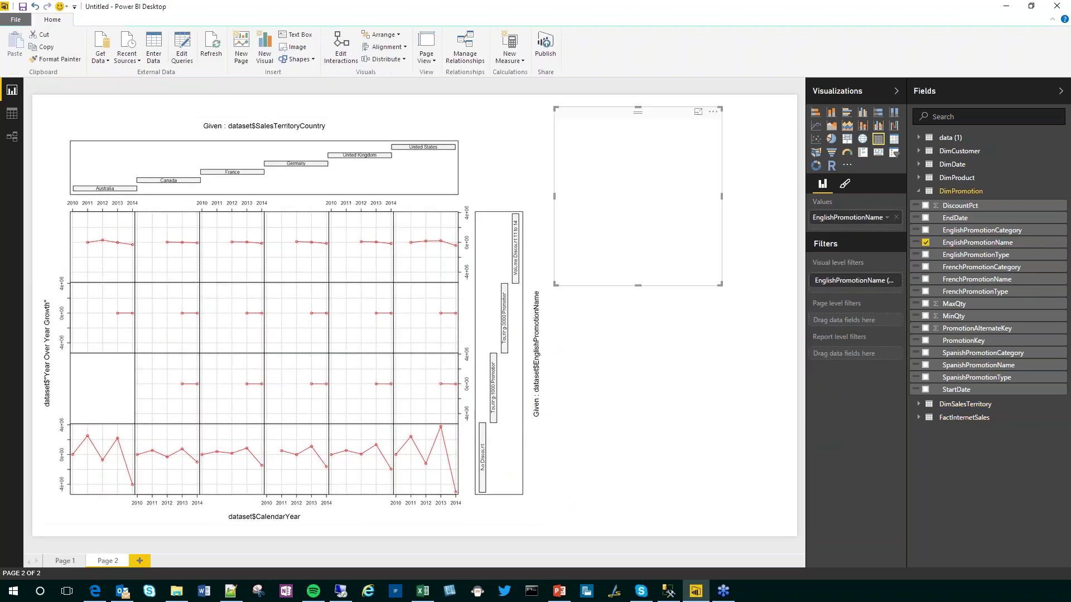
pyautogui.click(893, 153)
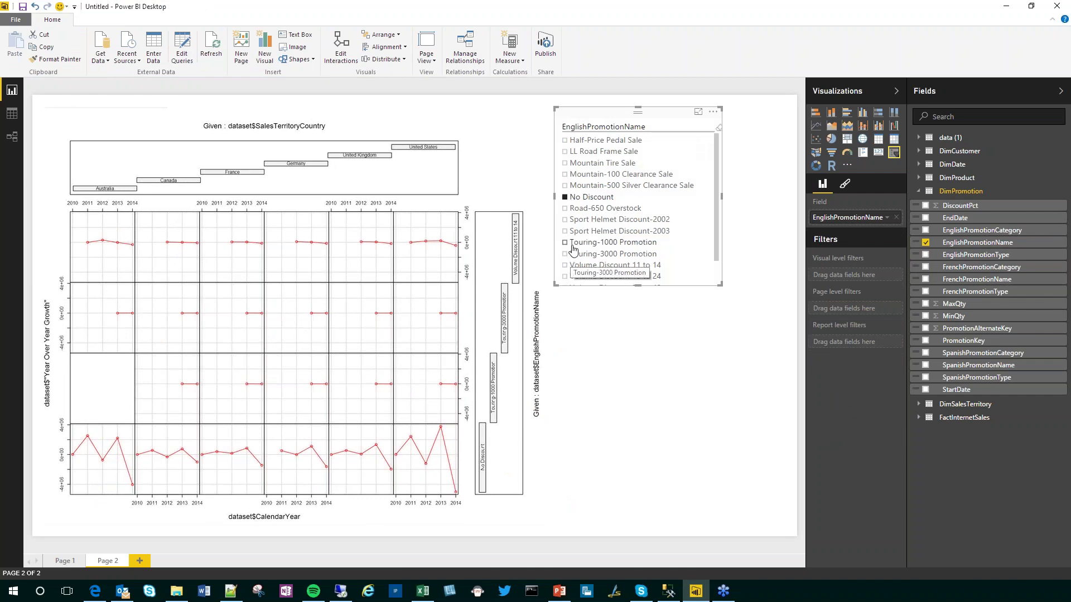
pyautogui.moveTo(573, 245); pyautogui.dragTo(580, 265)
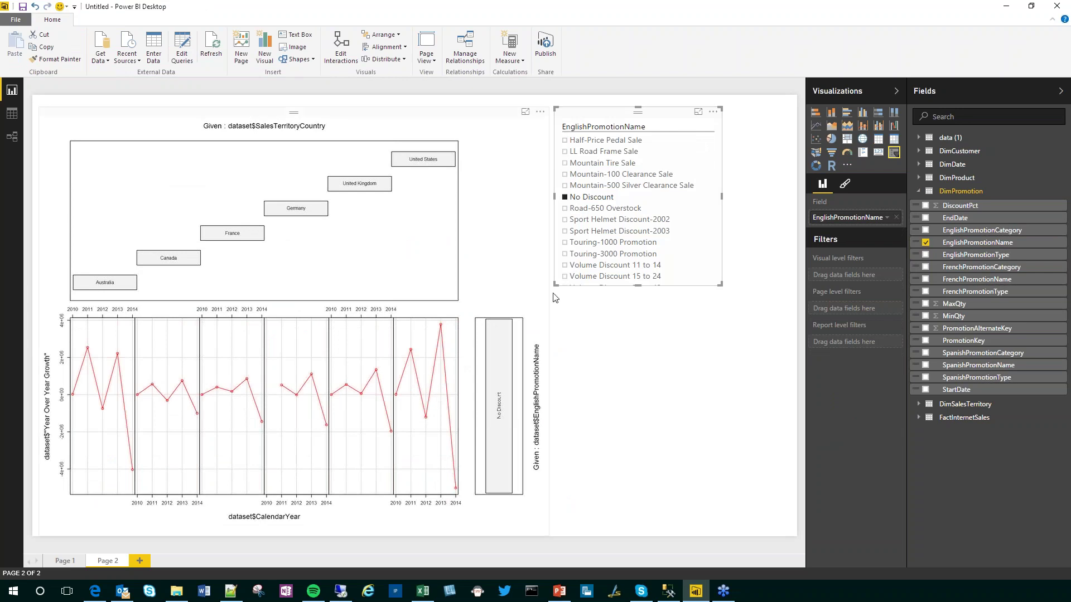
# Step: Add a pie chart below the slicer with EnglishPromotionType as legend and FactInternetSales' Total Sales Amount as values
pyautogui.click(624, 340)
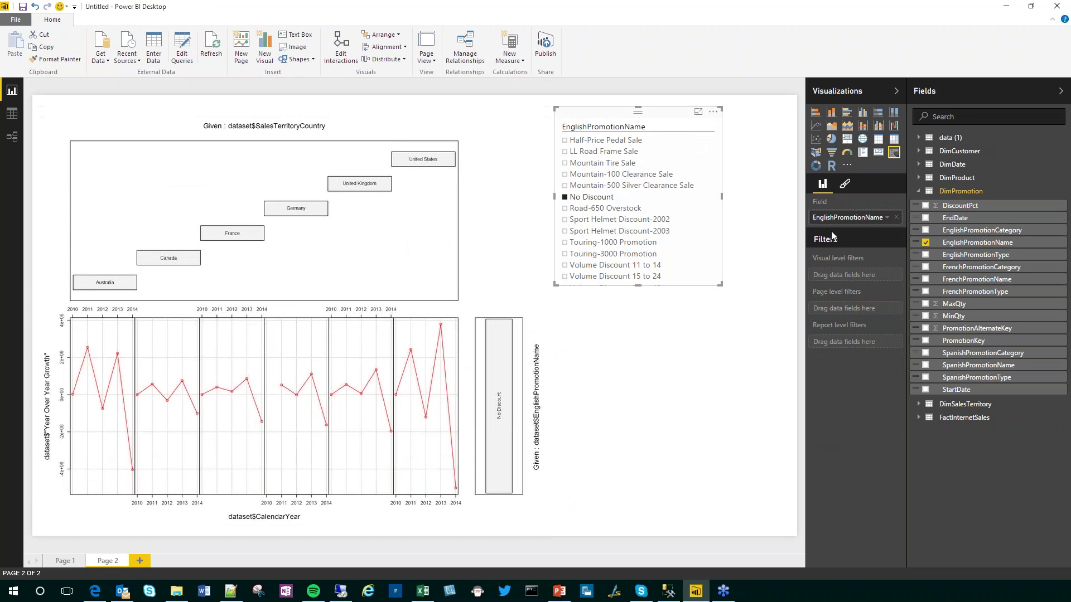
pyautogui.click(831, 139)
pyautogui.moveTo(702, 329); pyautogui.dragTo(727, 365)
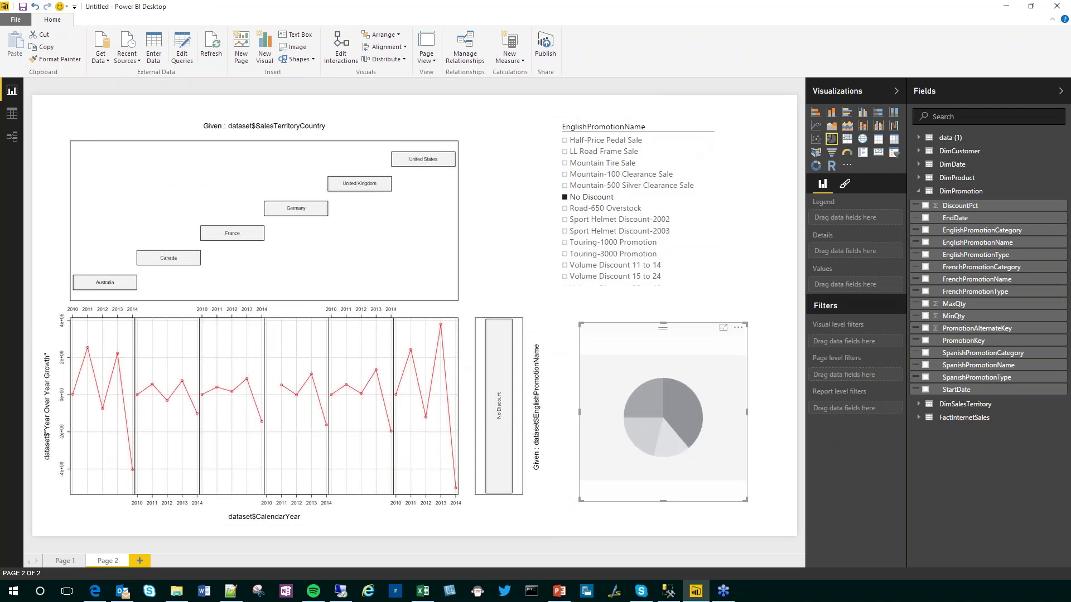
pyautogui.click(925, 254)
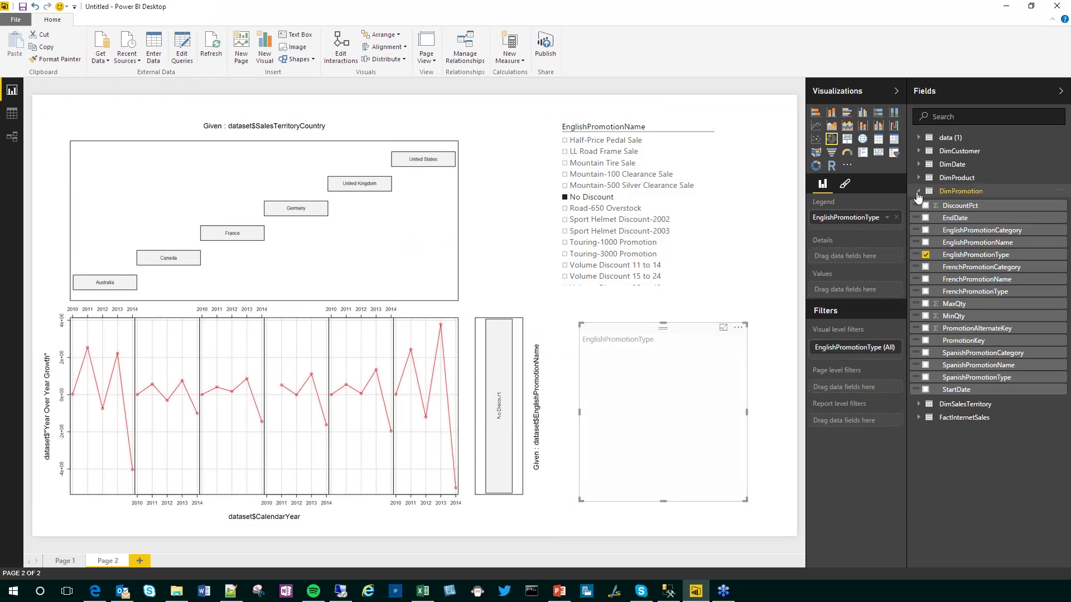
pyautogui.click(918, 191)
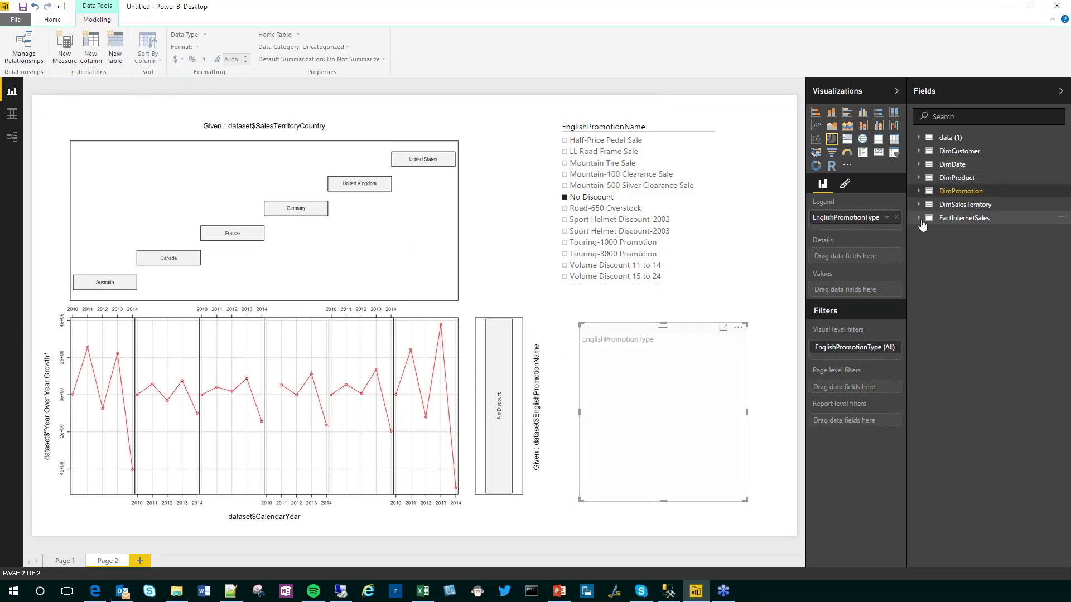
pyautogui.click(918, 217)
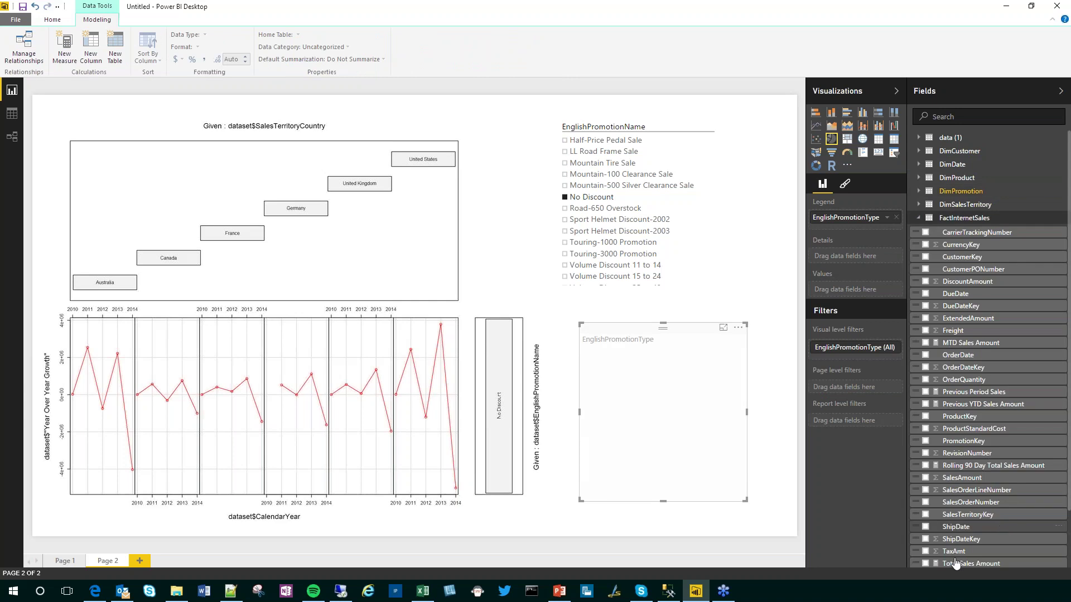
pyautogui.click(925, 563)
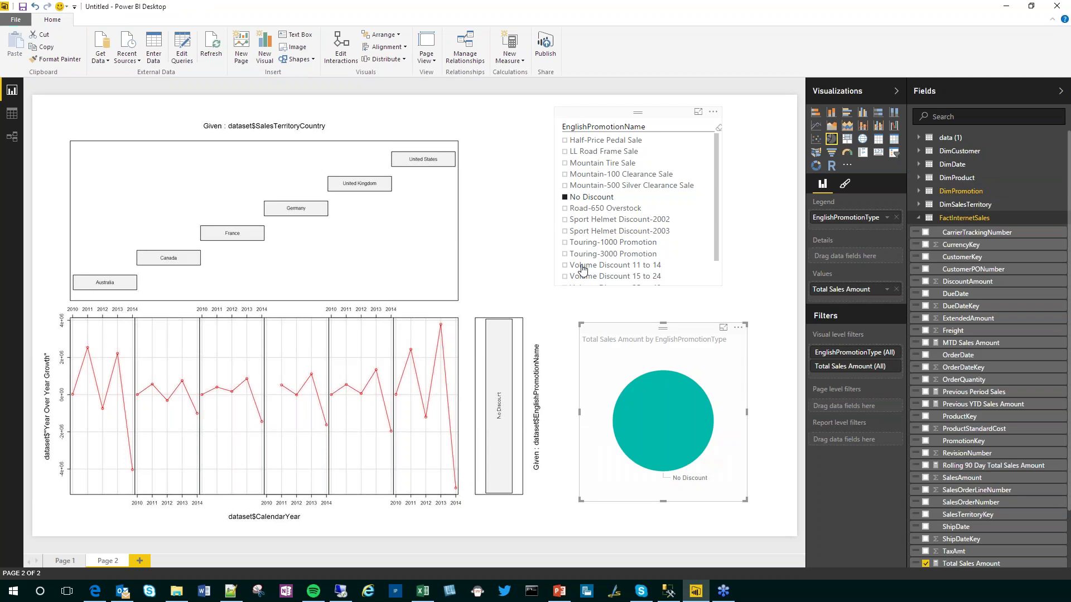
# Step: Clear the No Discount slicer selection and cross-filter the coplot by the pie chart's Volume Discount slice
pyautogui.click(580, 197)
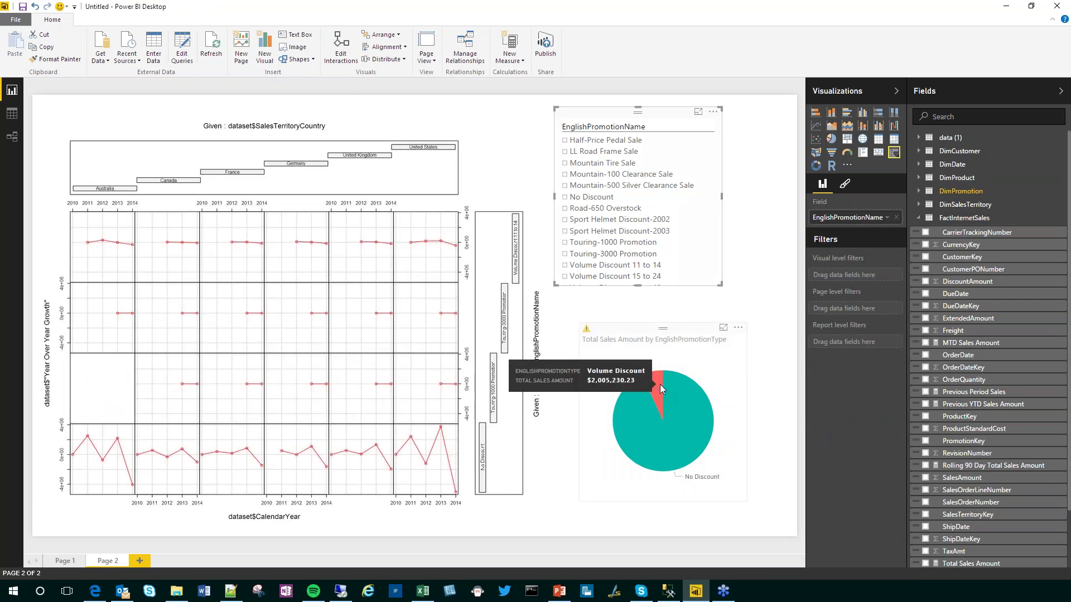
pyautogui.click(661, 388)
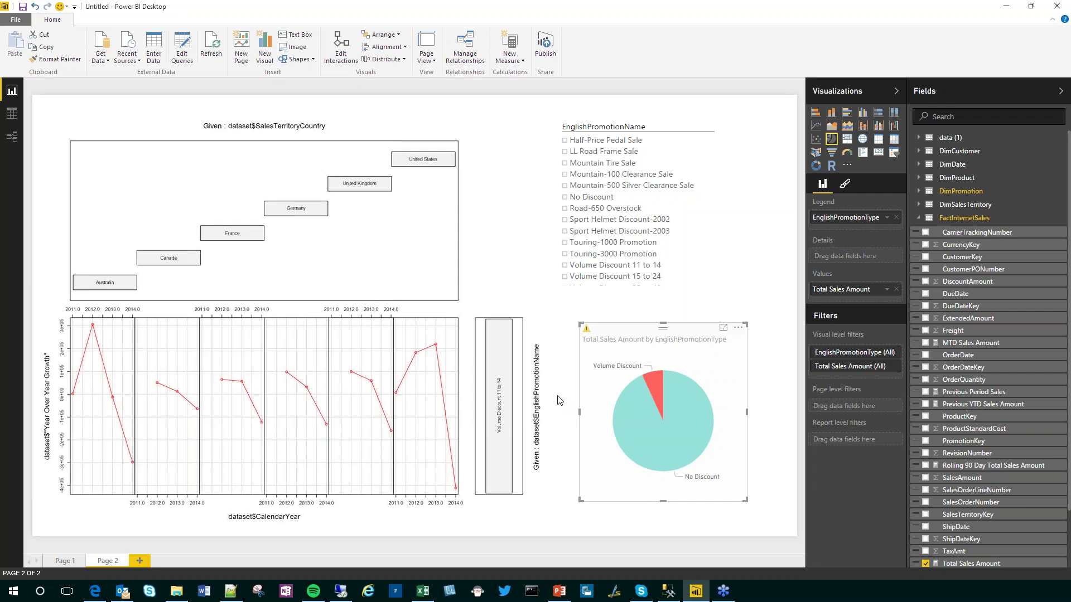
# Step: Switch to the PowerPoint slide show, advance from the R visuals slide to the Other Resources slide, and leave it
pyautogui.click(559, 590)
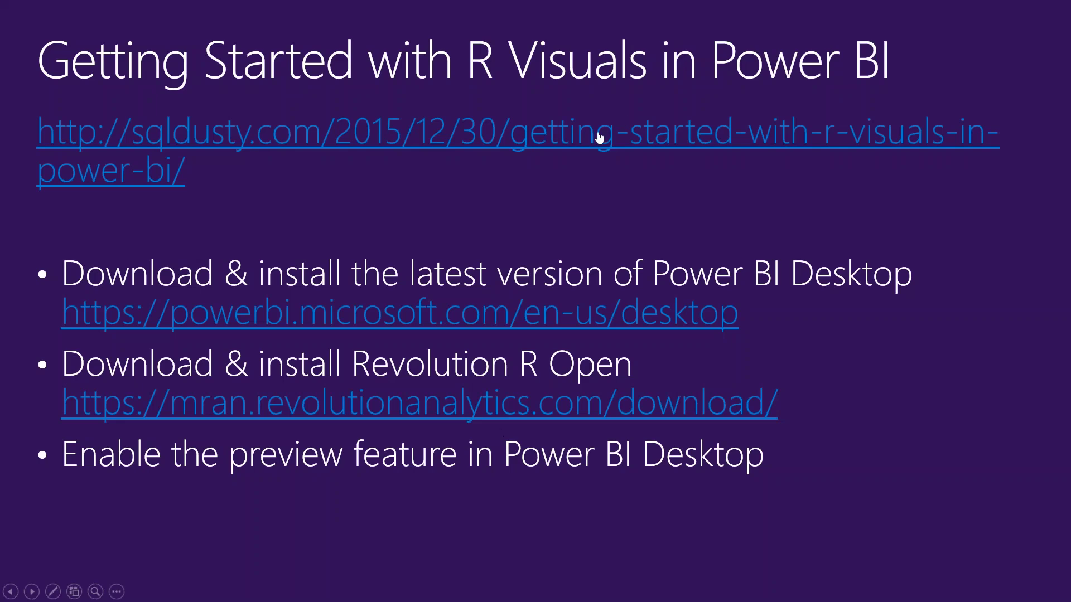
pyautogui.click(725, 485)
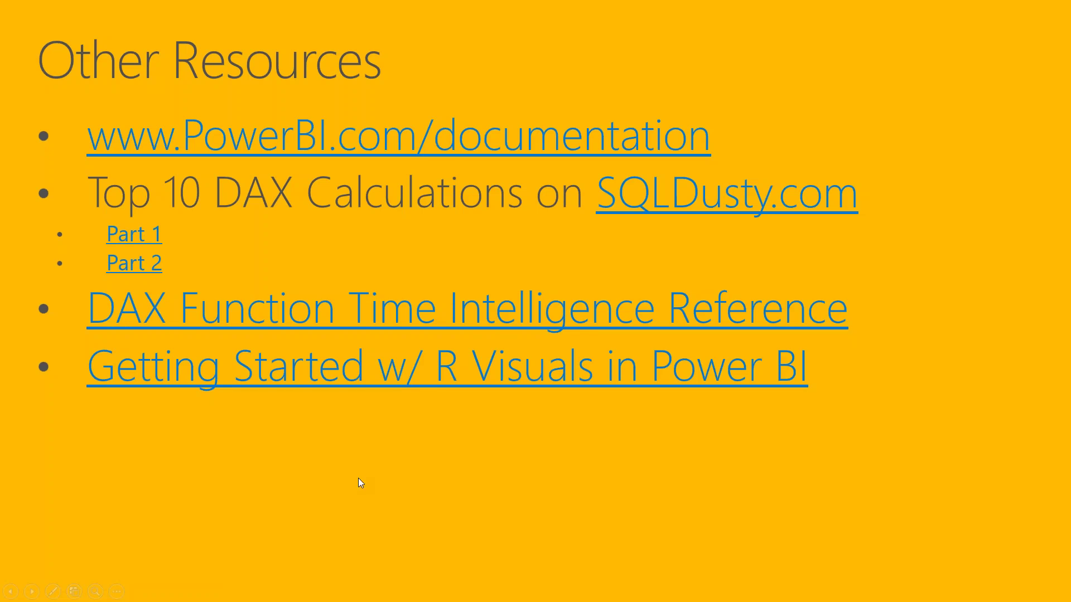
pyautogui.hotkey('alt', 'Tab')
# Step: Switch to Edge, view the Getting Started with R Visuals in Power BI post on sqldusty.com, and return to the blog's home page
pyautogui.click(94, 591)
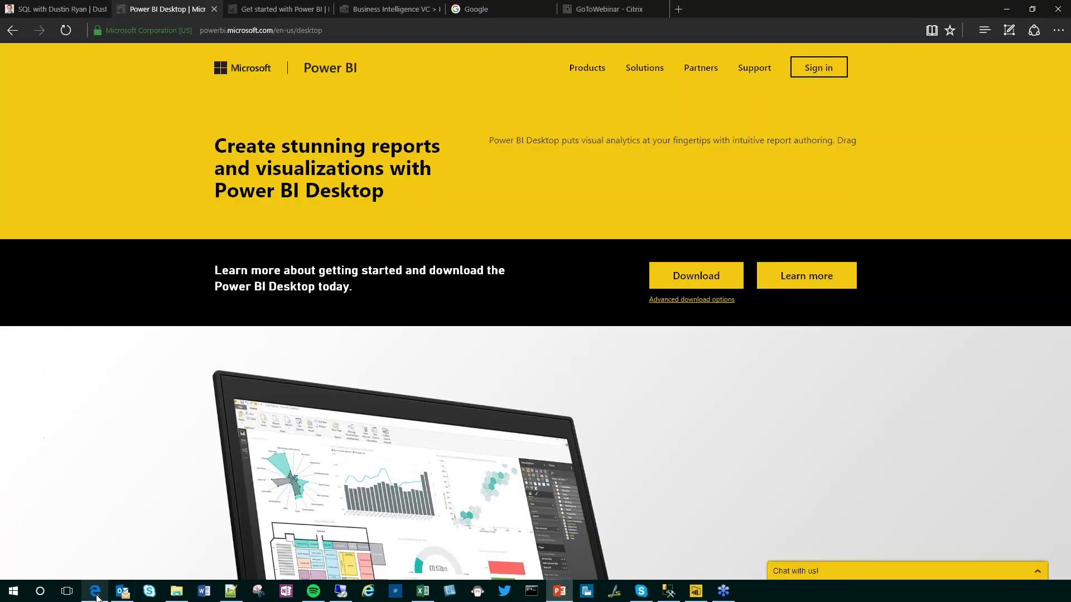
pyautogui.click(41, 7)
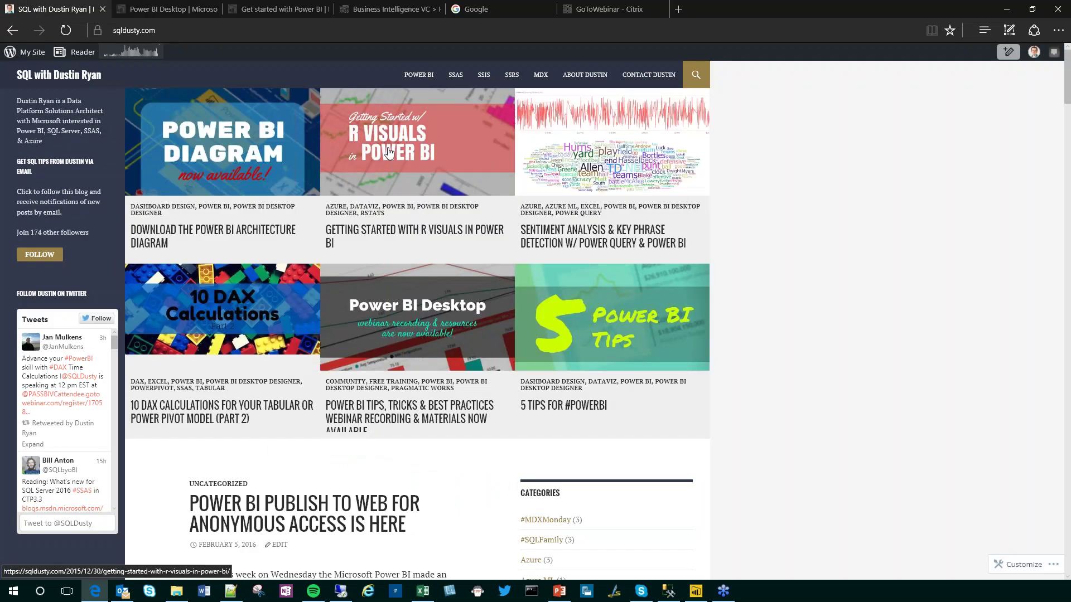
pyautogui.click(411, 160)
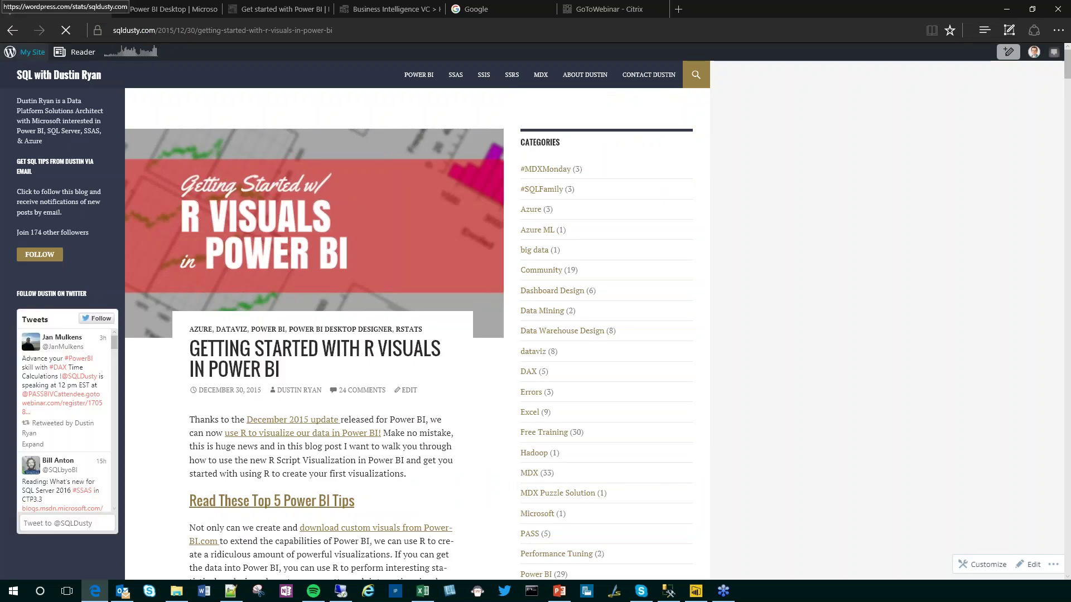
pyautogui.hotkey('alt', 'Left')
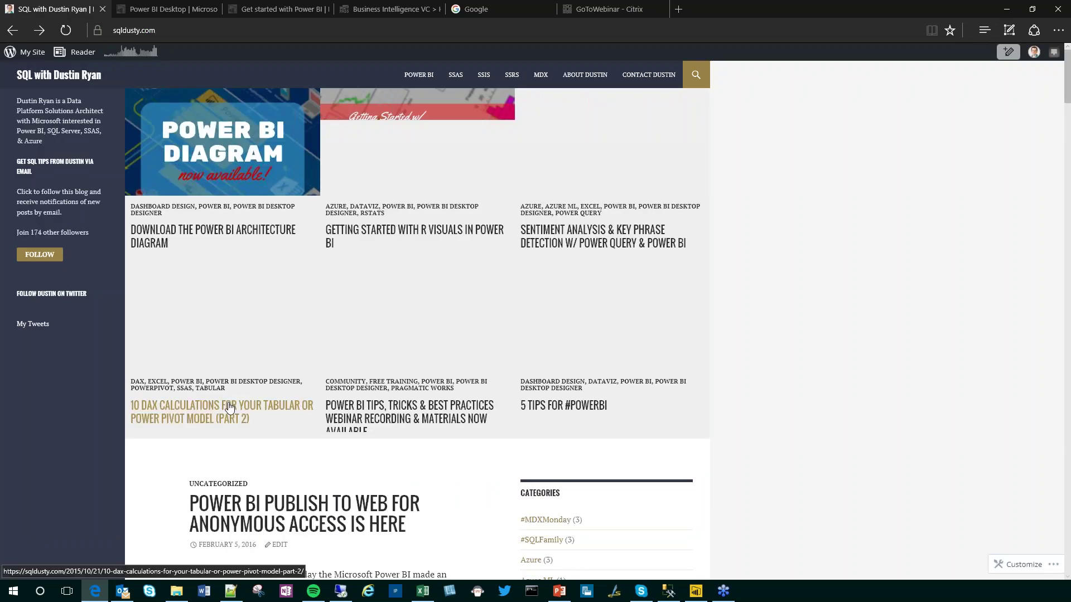
# Step: Open the 10 DAX Calculations for your Tabular or Power Pivot Model (Part 2) post and skim its calculation examples
pyautogui.click(229, 408)
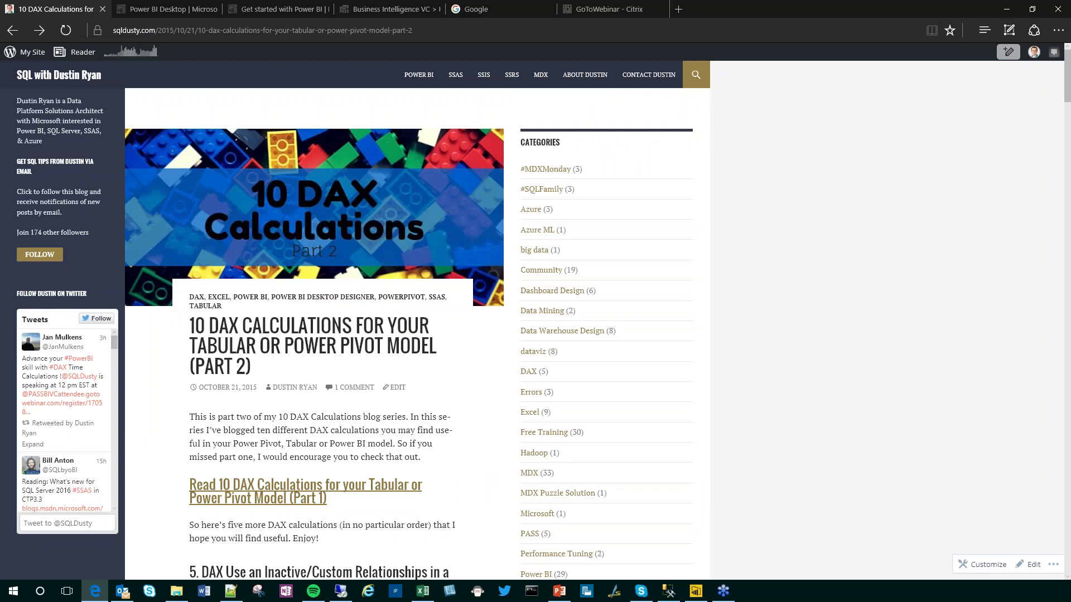
pyautogui.scroll(-2, 385, 419)
pyautogui.scroll(-10, 385, 418)
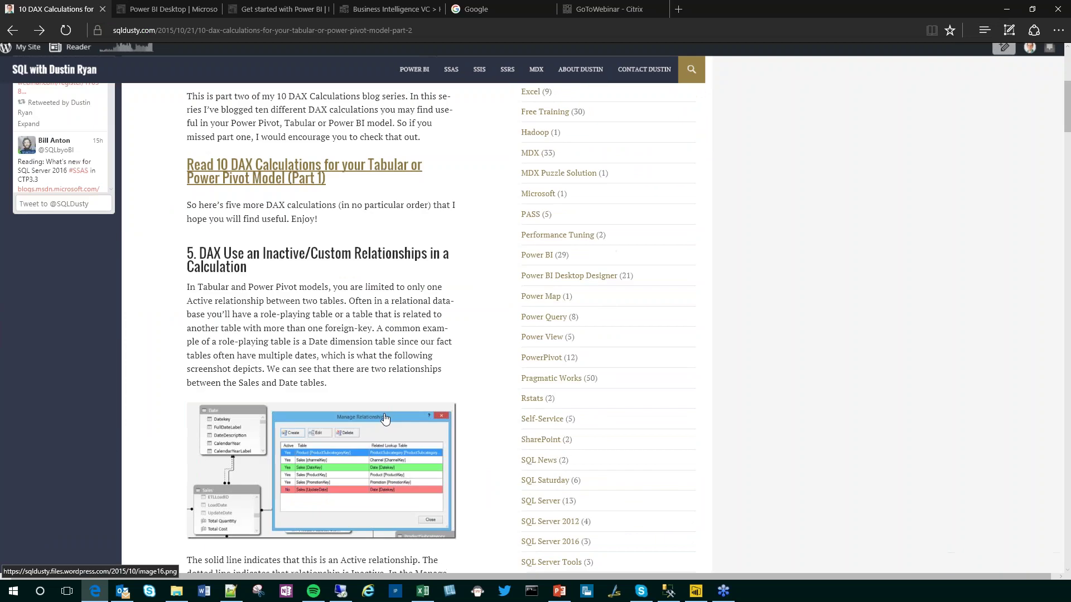
pyautogui.scroll(-6, 392, 317)
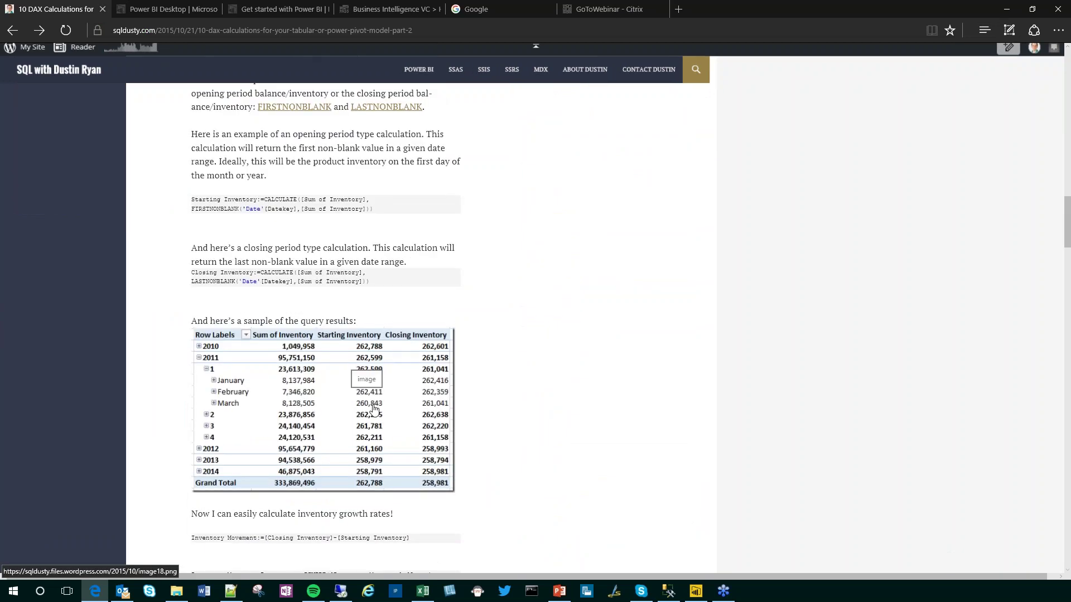
pyautogui.scroll(6, 374, 409)
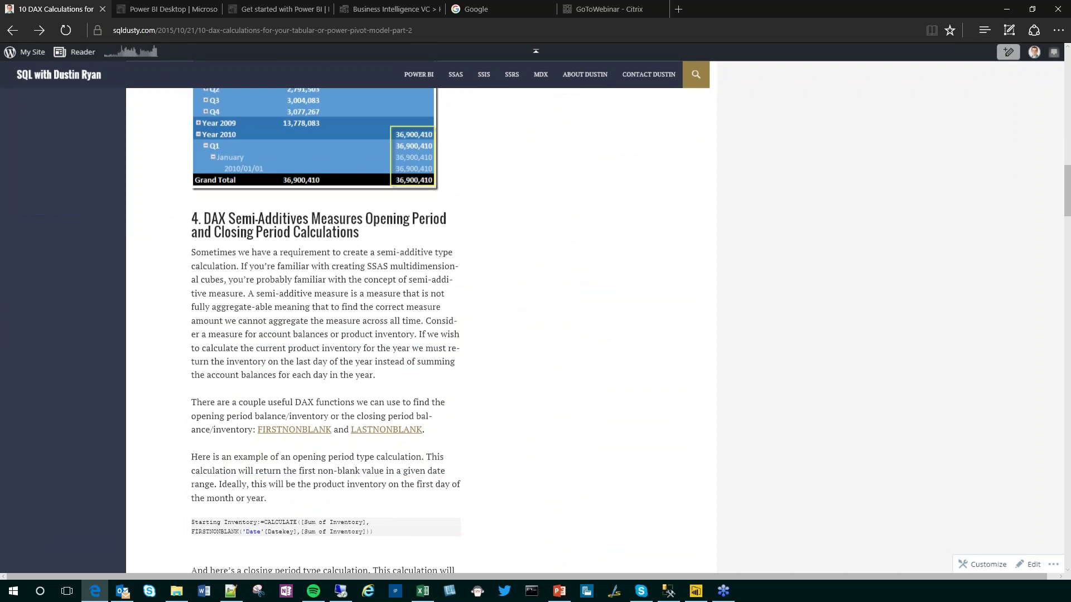
pyautogui.scroll(10, 326, 329)
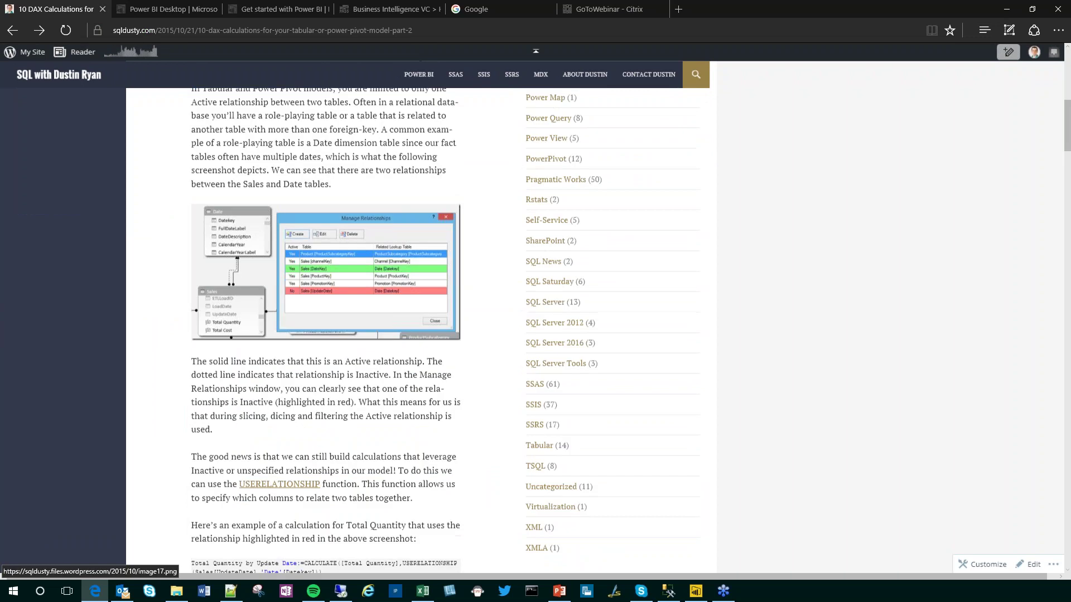
pyautogui.scroll(10, 326, 272)
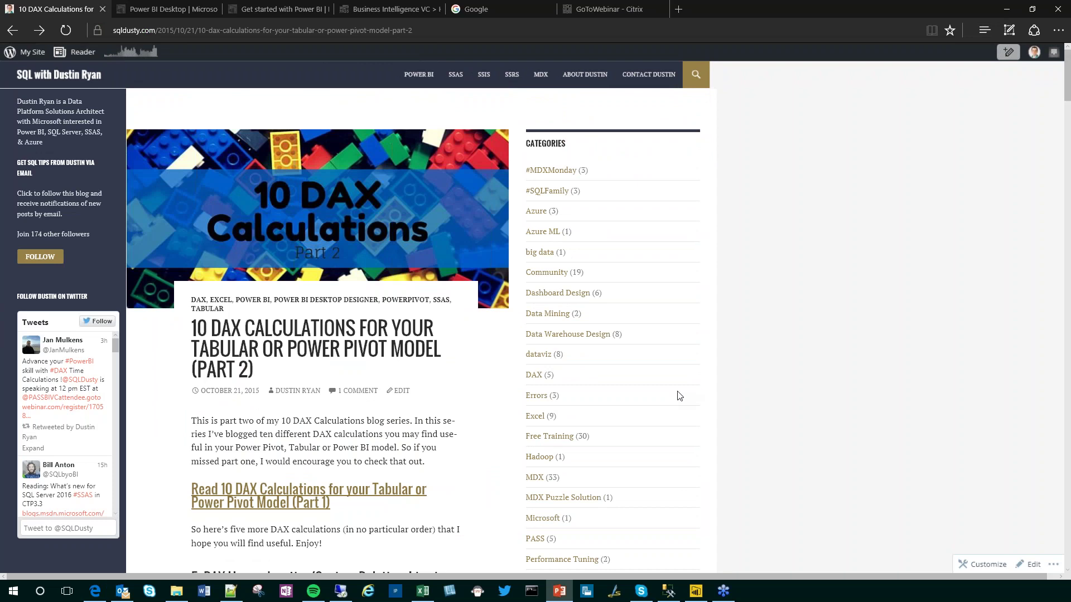
# Step: Write sqldusty.com and the blog's Twitter handle as red on-screen text in the page's empty area, and clear the annotations
pyautogui.click(746, 312)
pyautogui.hotkey('ctrl', '2')
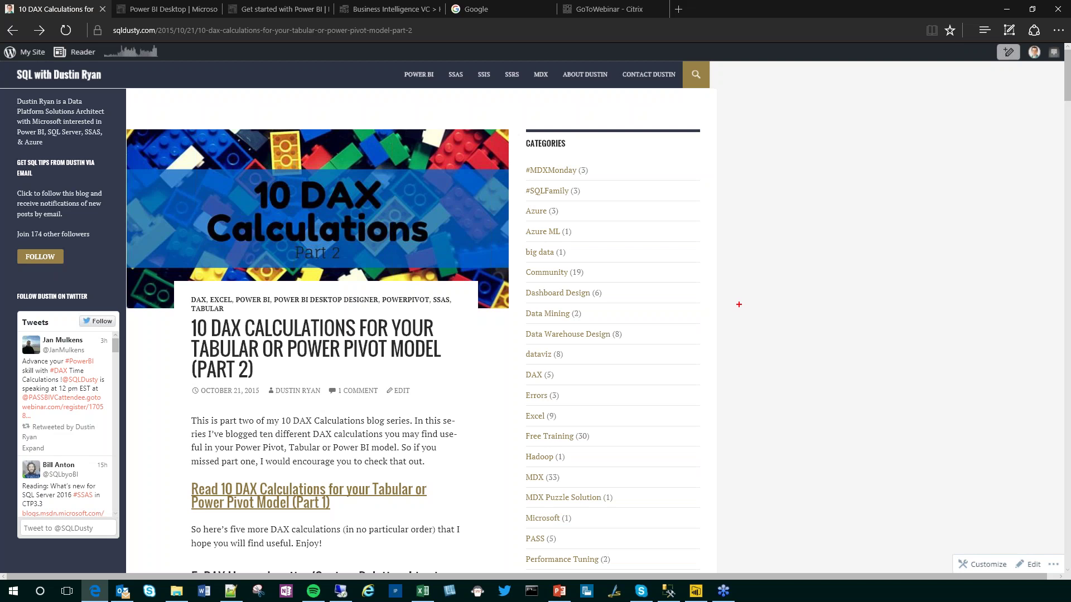
pyautogui.write('t')
pyautogui.write('sqldusty.com')
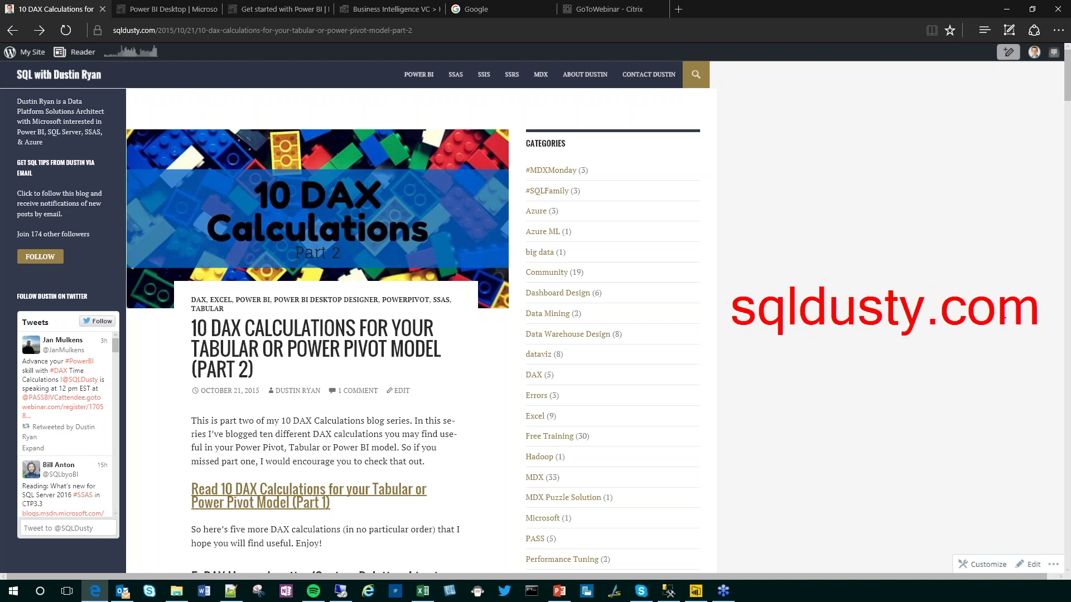
pyautogui.write('t')
pyautogui.write('@sqldusty')
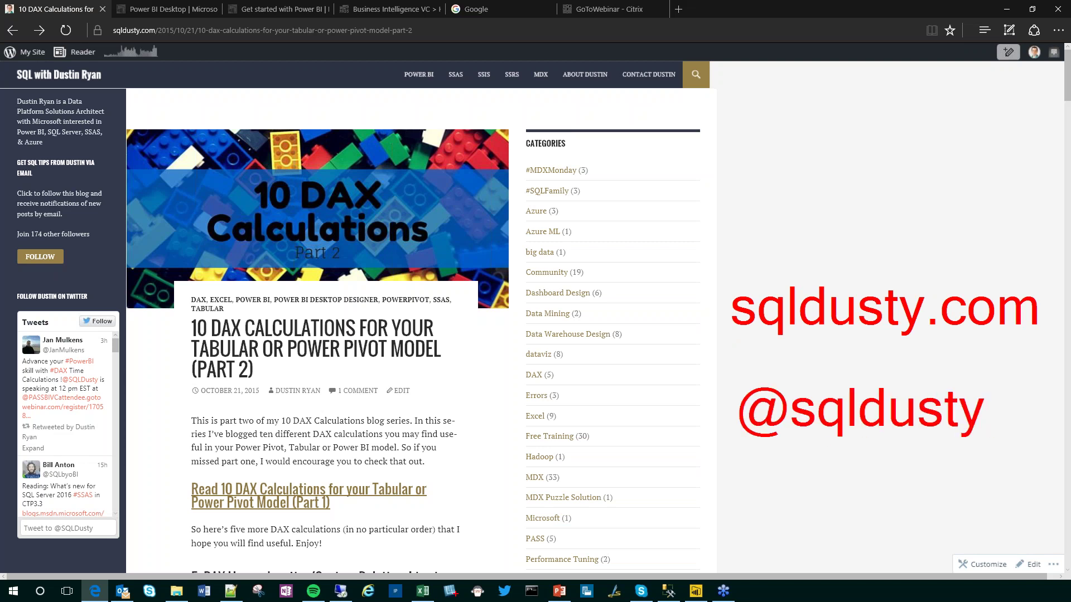
pyautogui.press('Escape')
pyautogui.press('Escape')
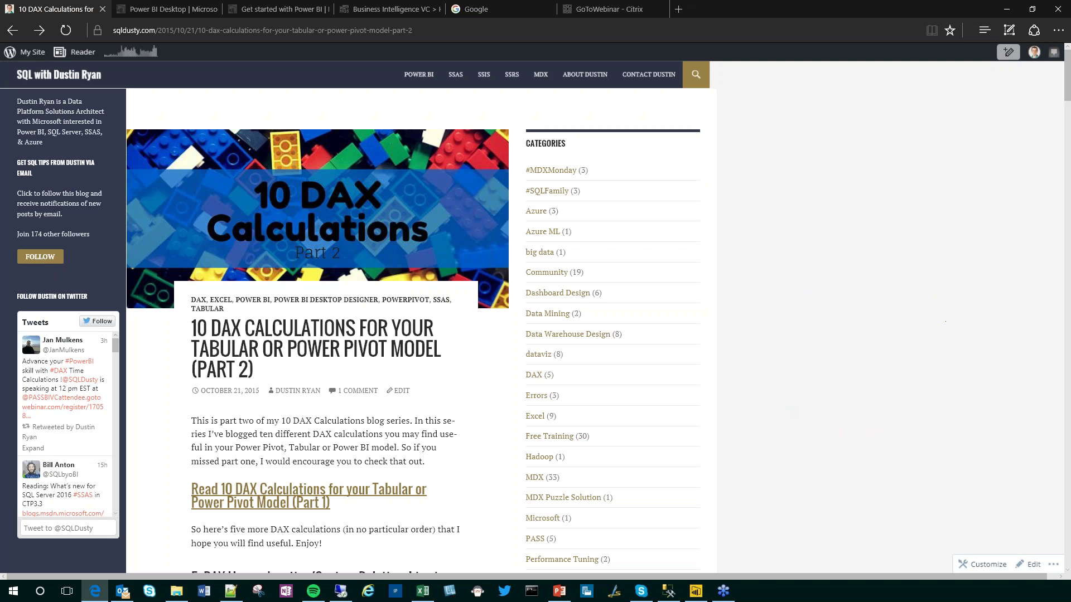
pyautogui.hotkey('ctrl', '2')
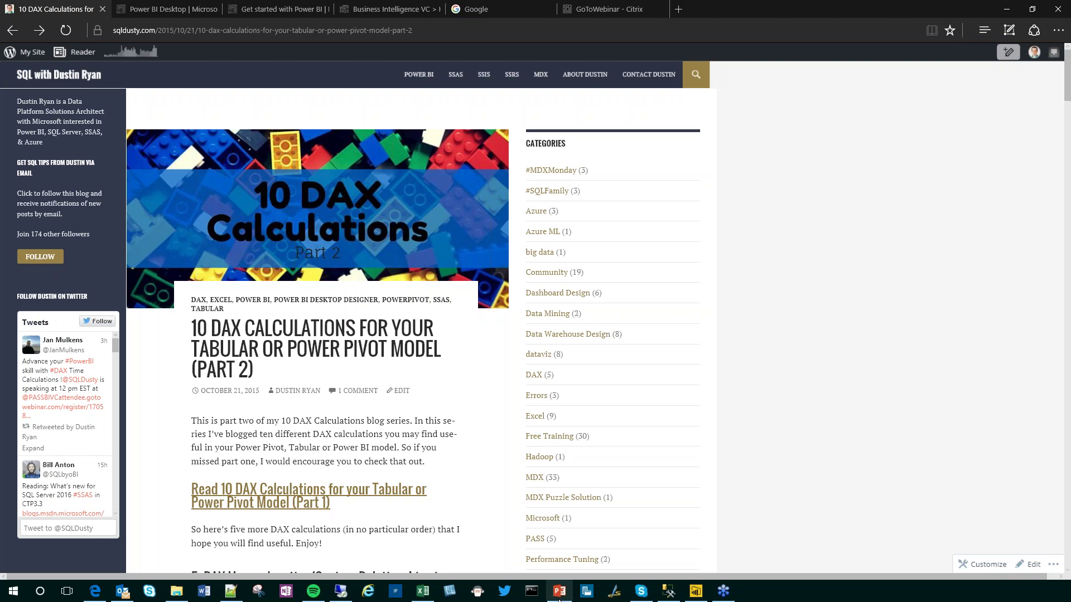
# Step: Switch to Power BI Desktop and, in the data view, show the available data types for FactInternetSales' OrderDateKey column
pyautogui.click(696, 593)
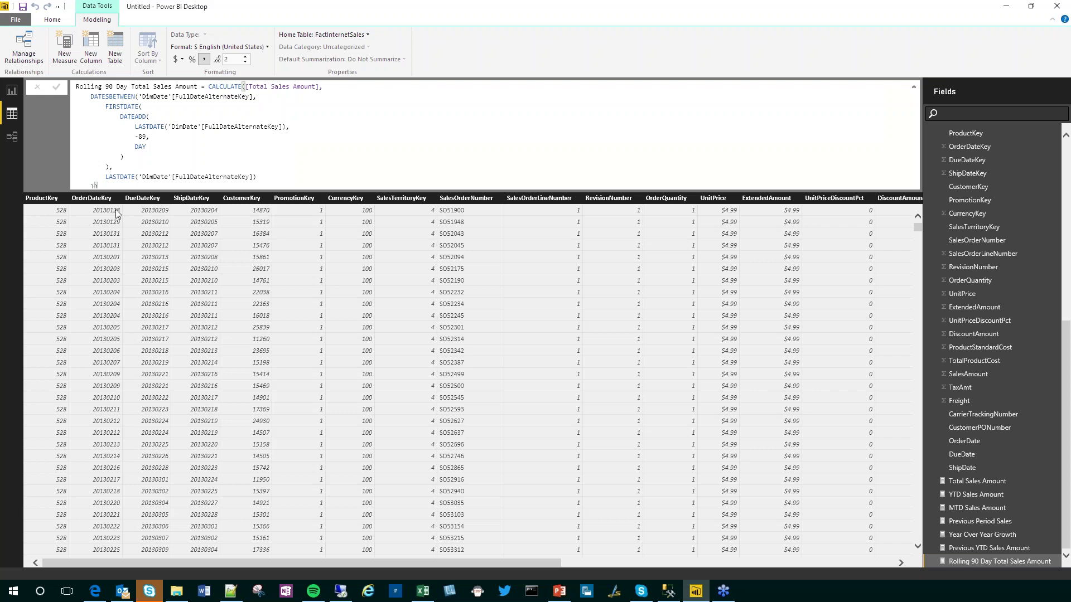
pyautogui.click(209, 35)
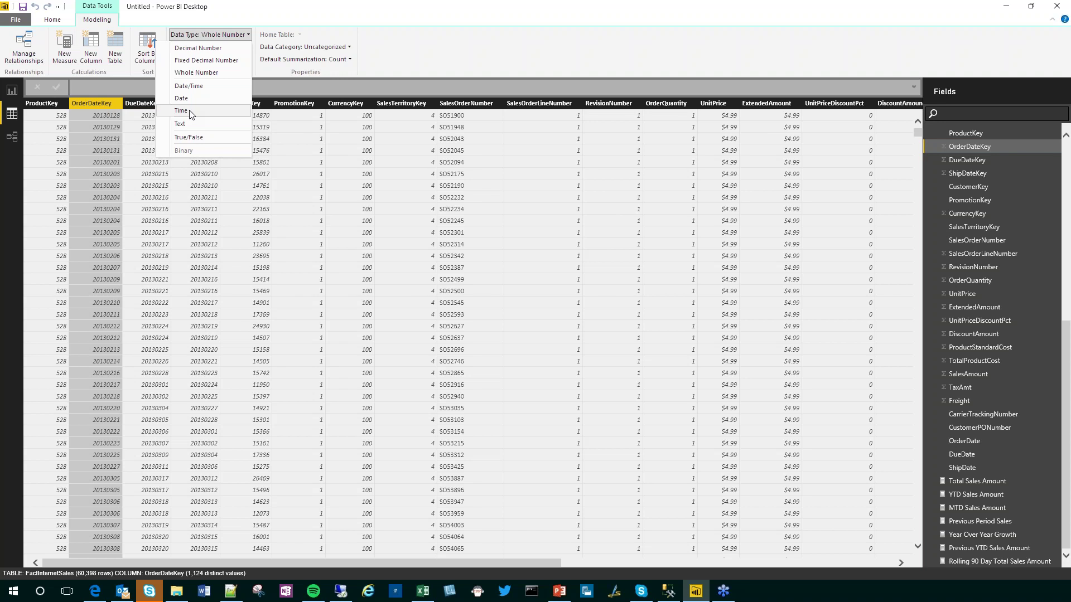
# Step: In a new Edge tab, search for "dax time patterns", open the DAX Patterns page on Time Patterns, and select its web address
pyautogui.click(94, 590)
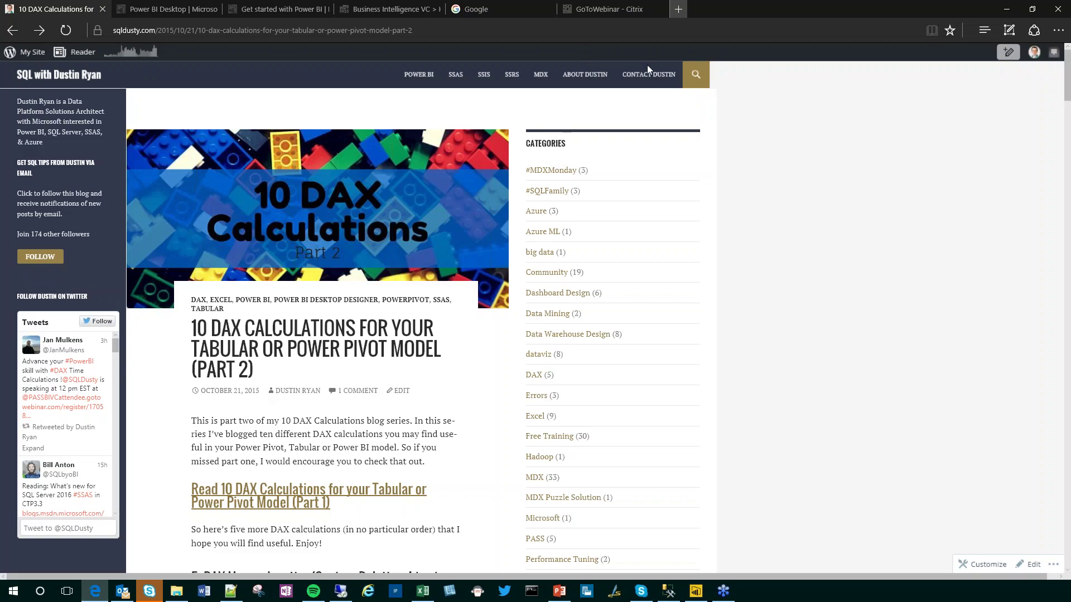
pyautogui.hotkey('ctrl', 't')
pyautogui.write('dax tim')
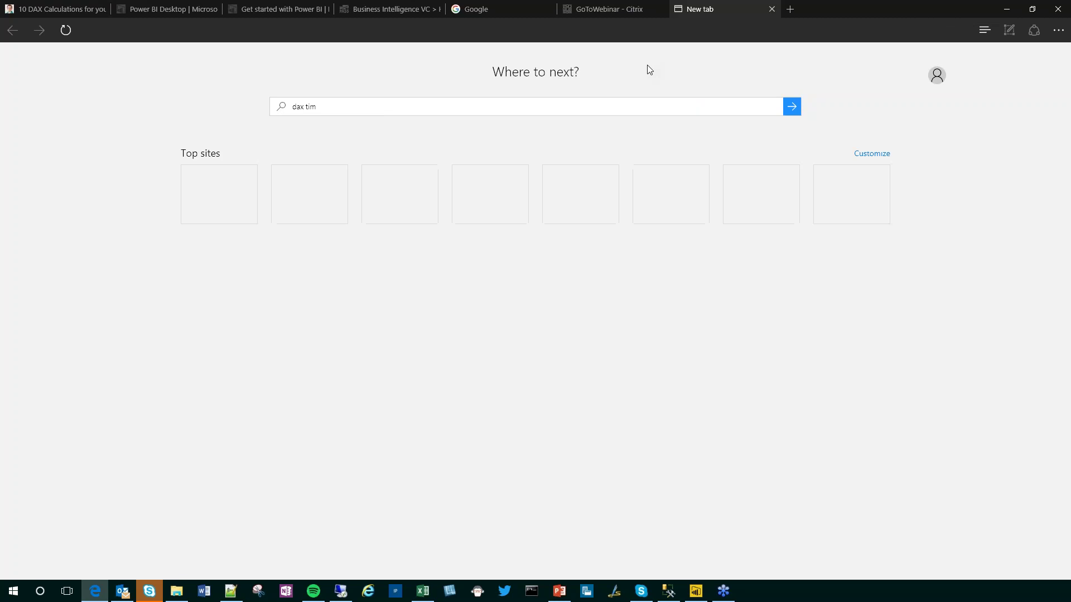
pyautogui.write('e patterns')
pyautogui.press('Return')
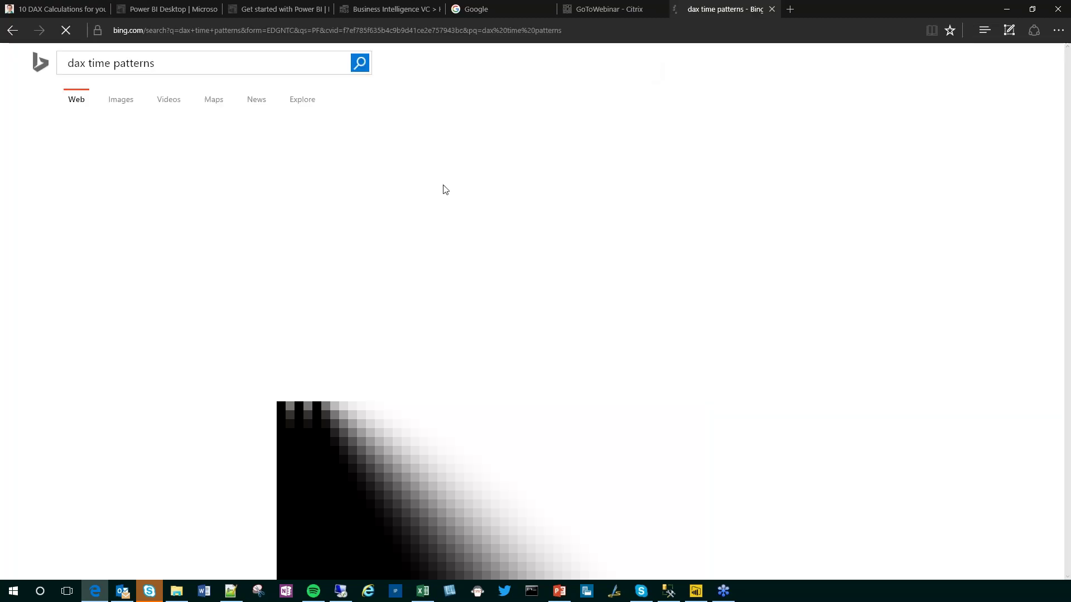
pyautogui.click(168, 148)
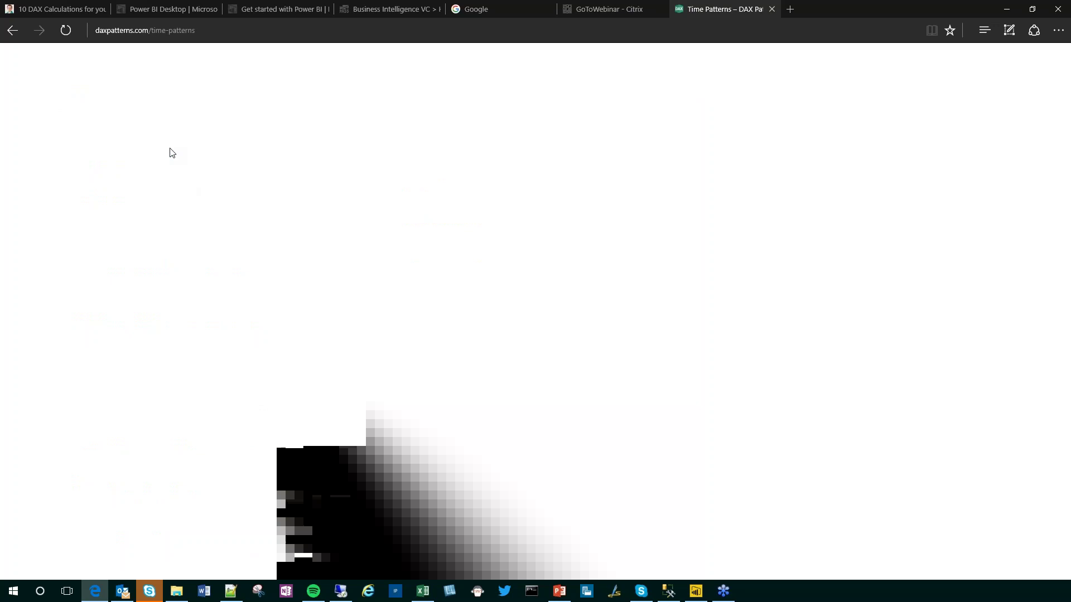
pyautogui.click(186, 30)
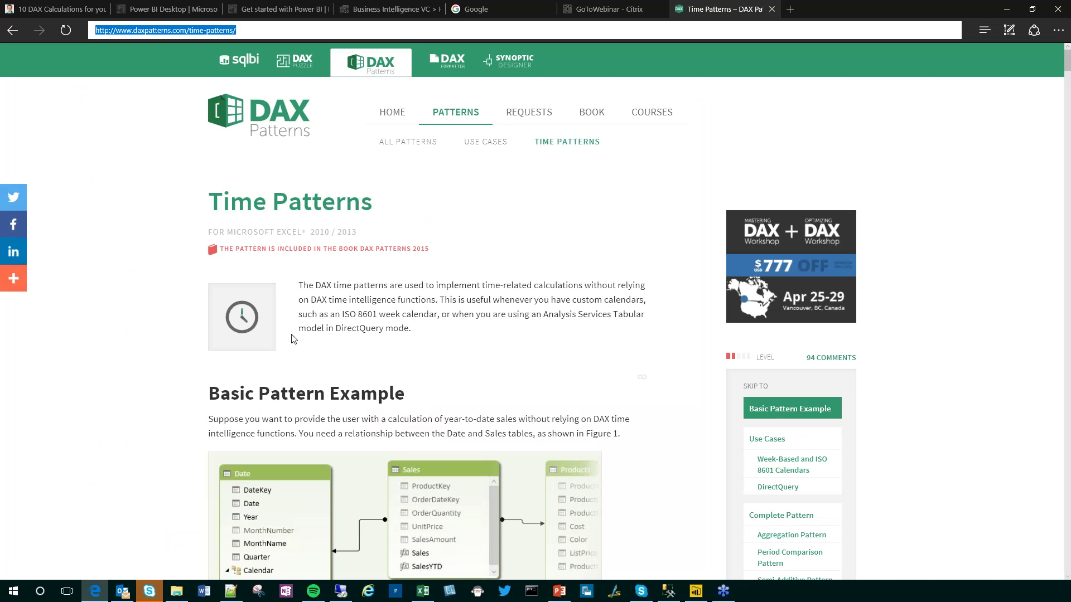
# Step: Skim the Time Patterns article through its use cases to the Complete Pattern section, and return to the 10 DAX Calculations post
pyautogui.scroll(-2, 192, 412)
pyautogui.scroll(-1, 191, 412)
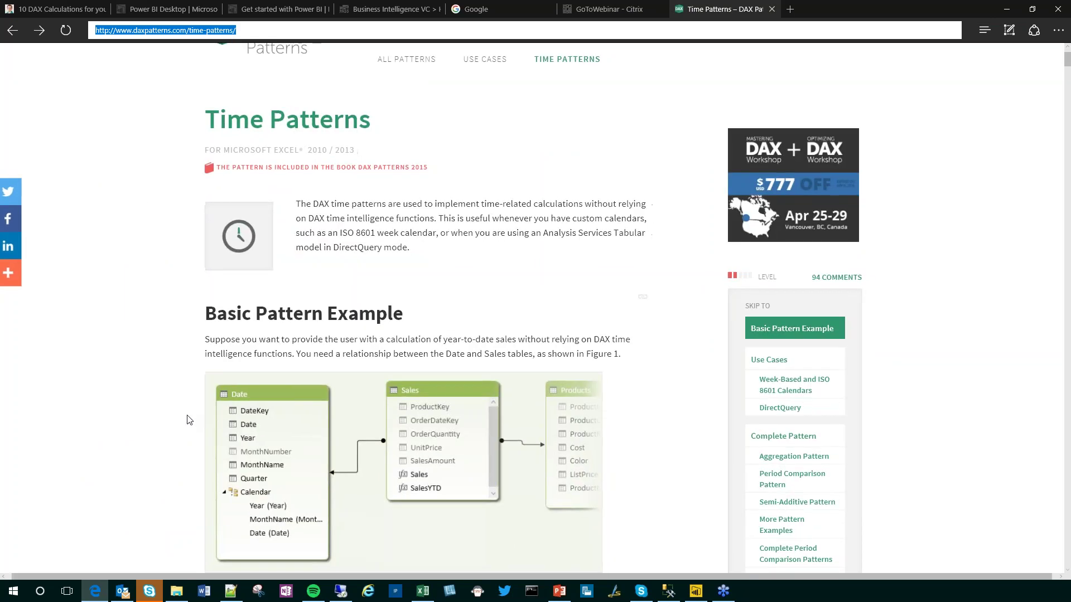
pyautogui.scroll(-10, 187, 419)
pyautogui.scroll(-4, 190, 426)
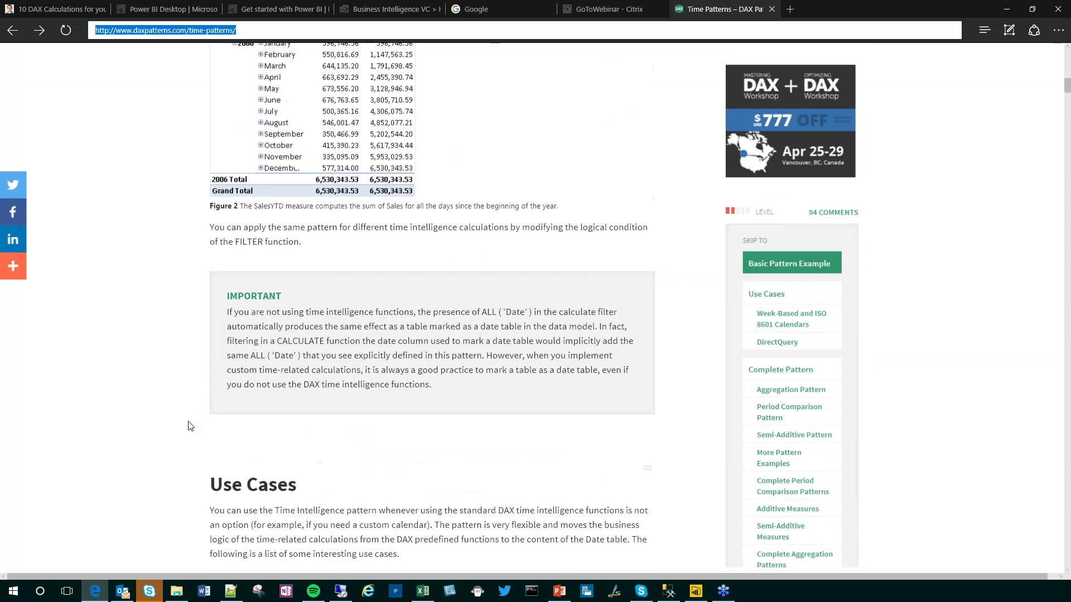
pyautogui.scroll(-7, 190, 426)
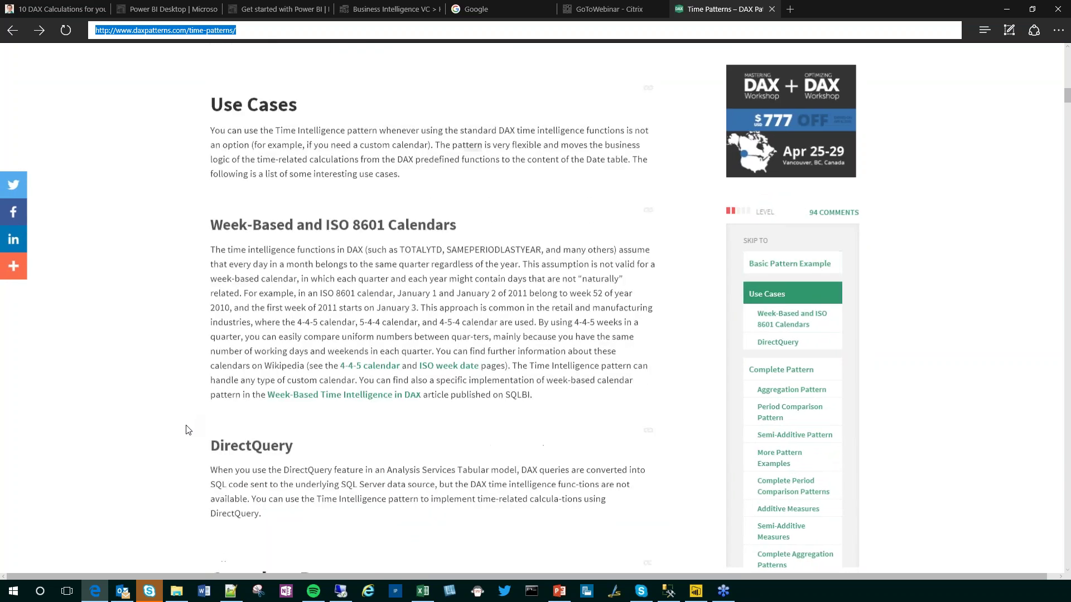
pyautogui.scroll(-7, 188, 429)
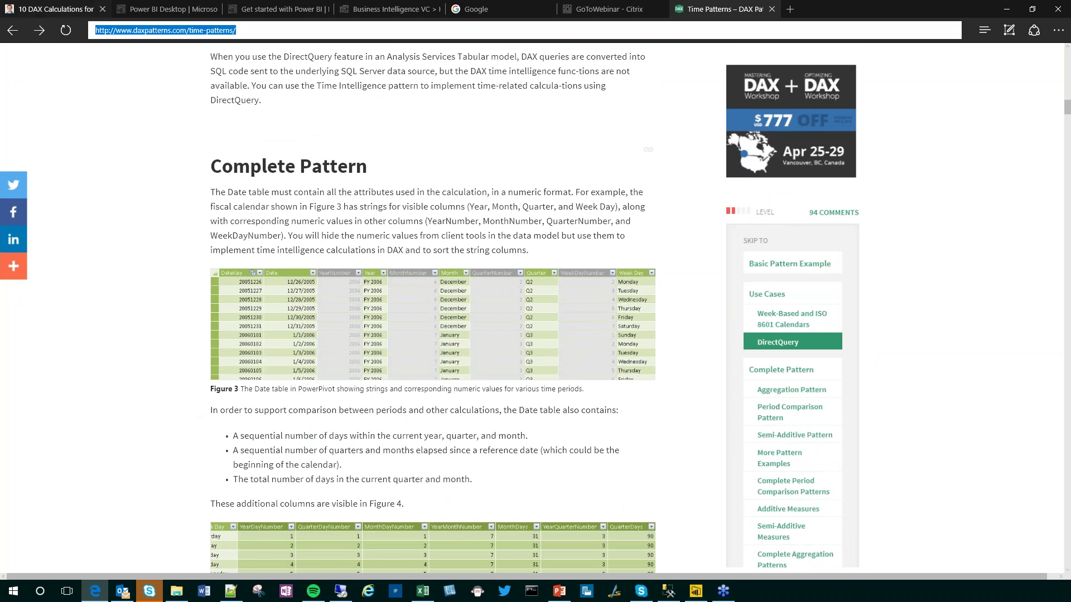
pyautogui.click(56, 9)
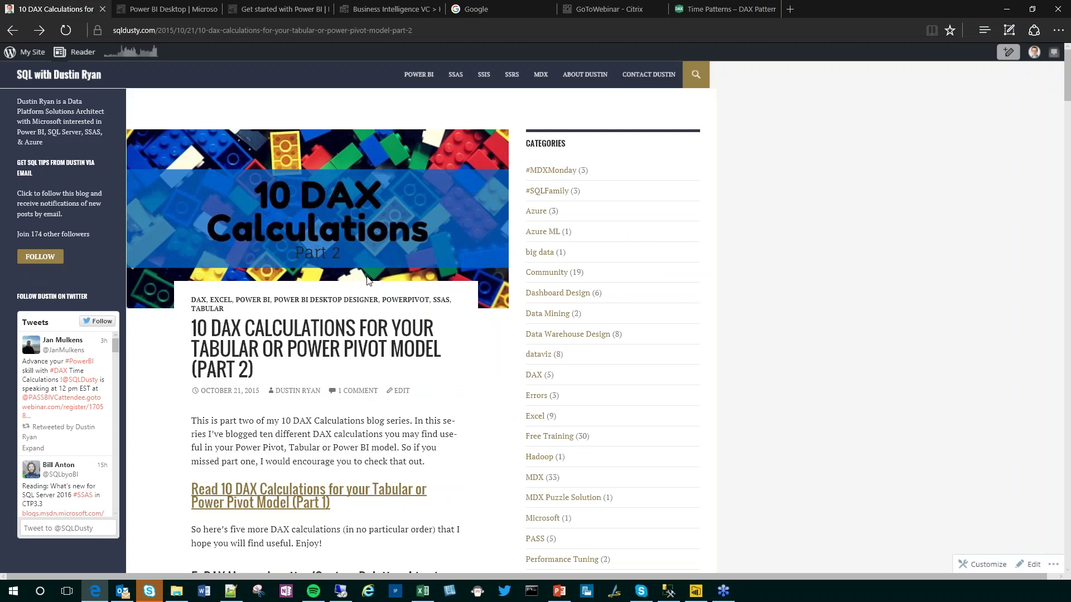
pyautogui.hotkey('ctrl', 't')
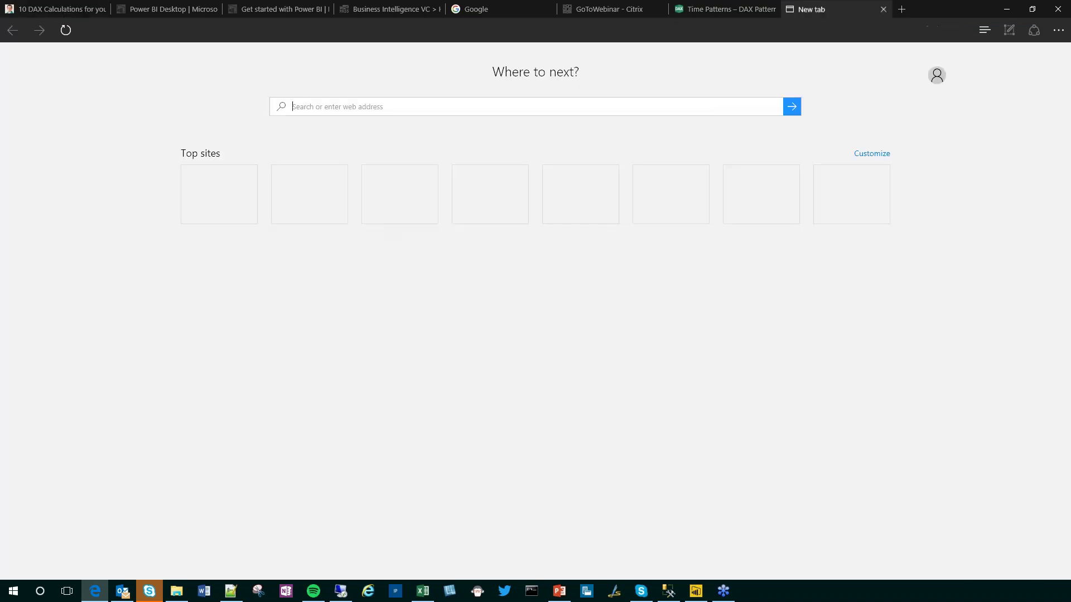
pyautogui.write('22')
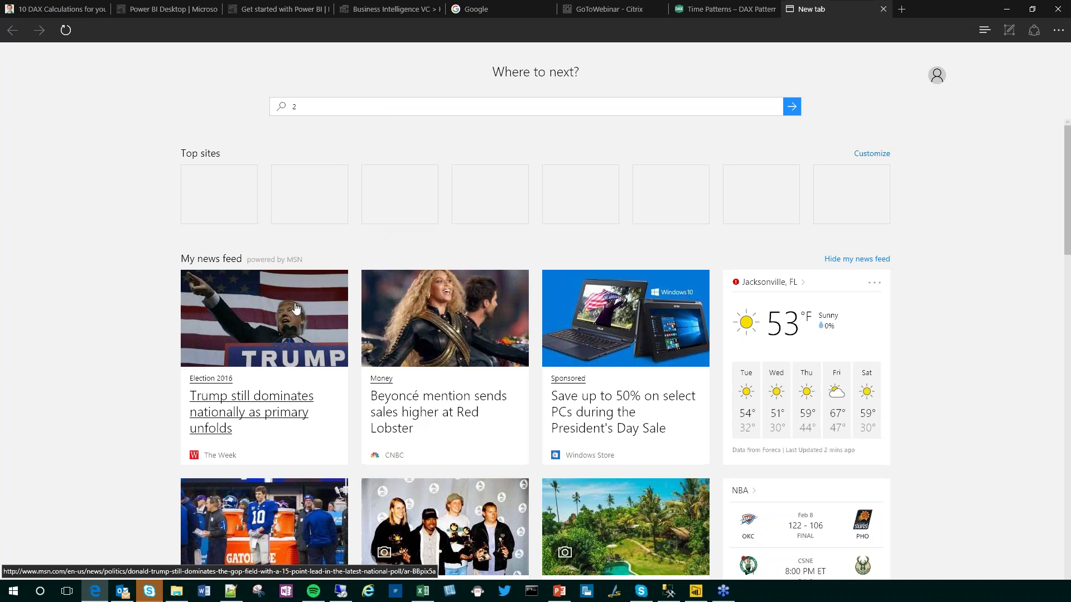
pyautogui.press('BackSpace')
pyautogui.press('BackSpace')
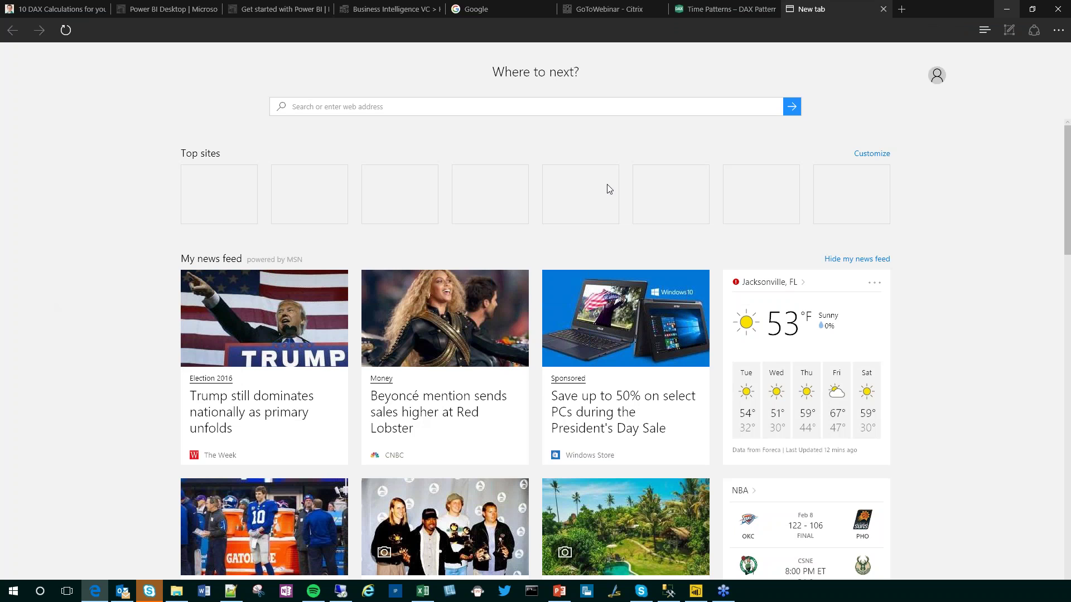
# Step: Switch to Power BI Desktop to show the FactInternetSales table in the data view
pyautogui.hotkey('alt', 'Tab')
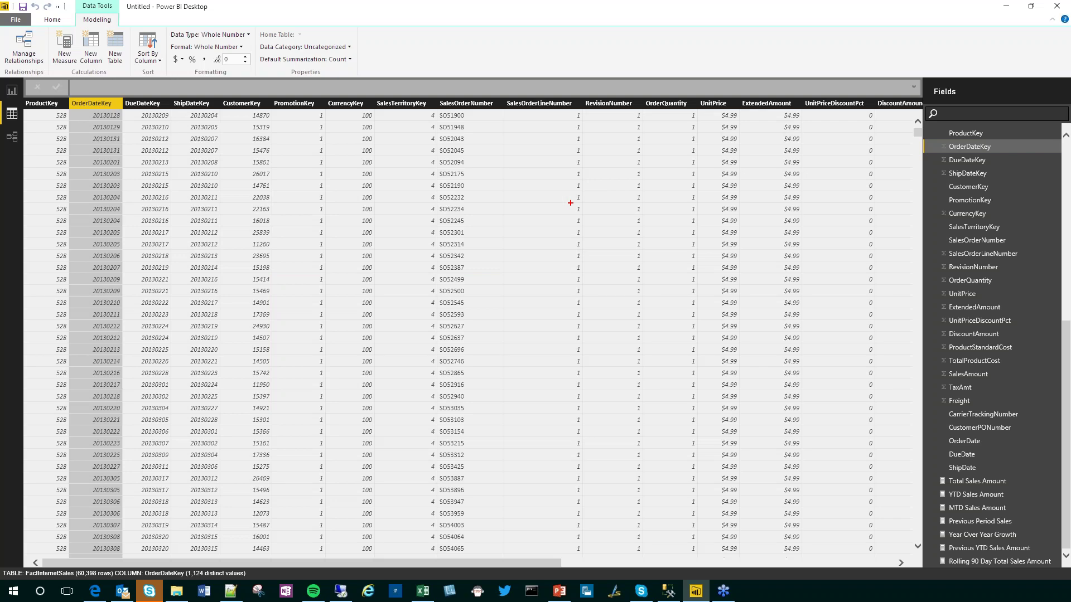